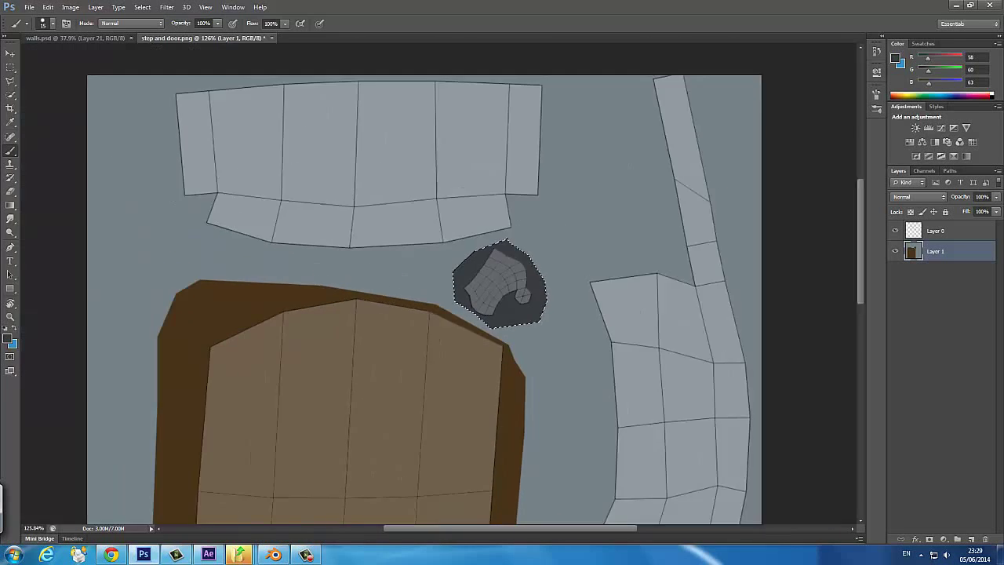
scroll(470, 314, "up", 1)
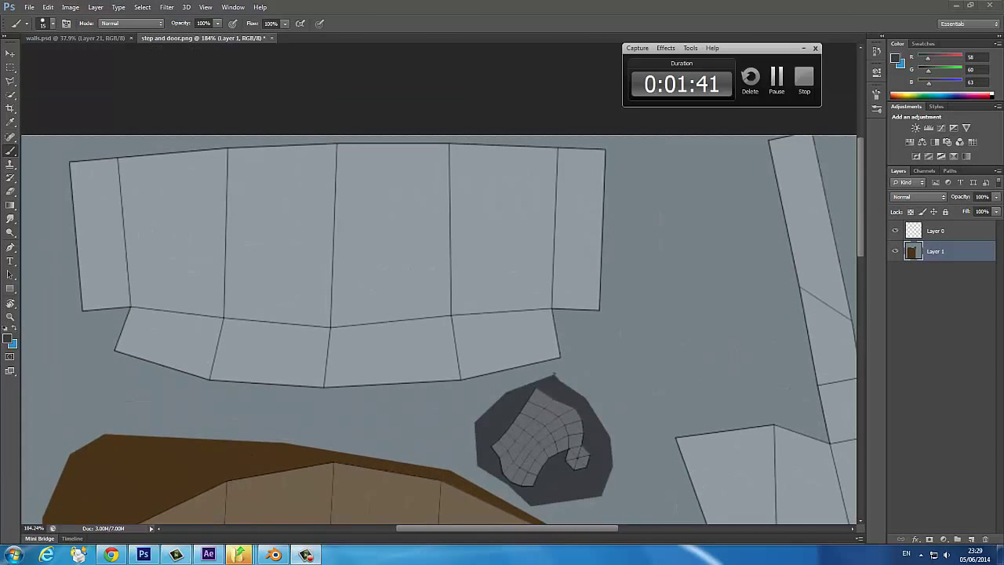
Clear the selection, set a mid grey paint colour and add a new empty layer
key("ctrl+d")
left_click(895, 57)
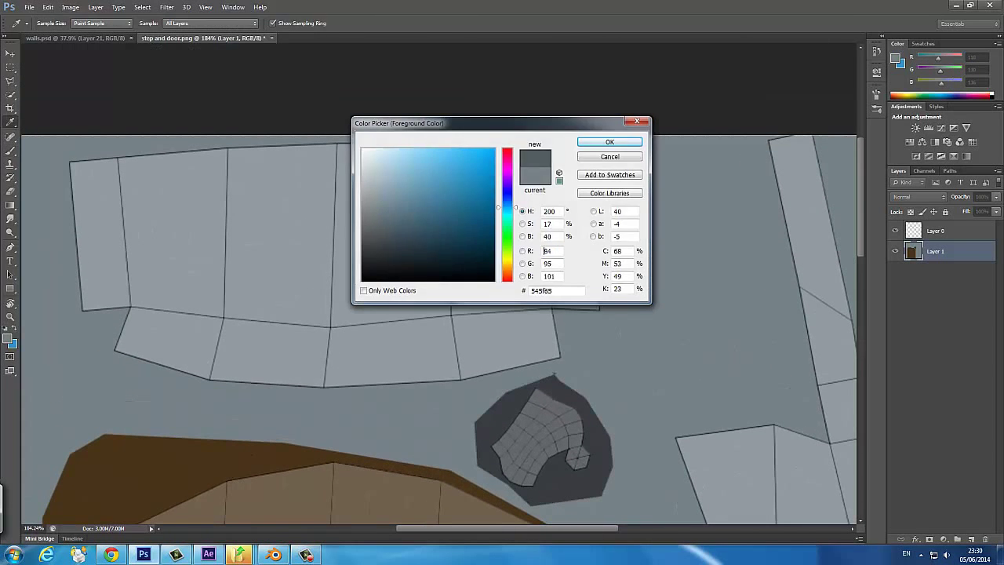
left_click(381, 231)
left_click(604, 139)
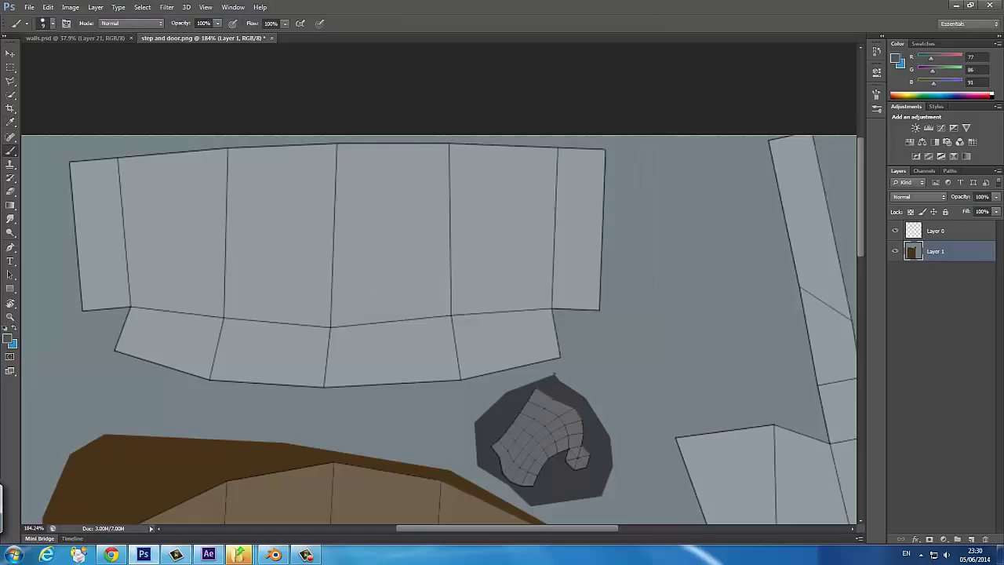
key("ctrl+shift+alt+n")
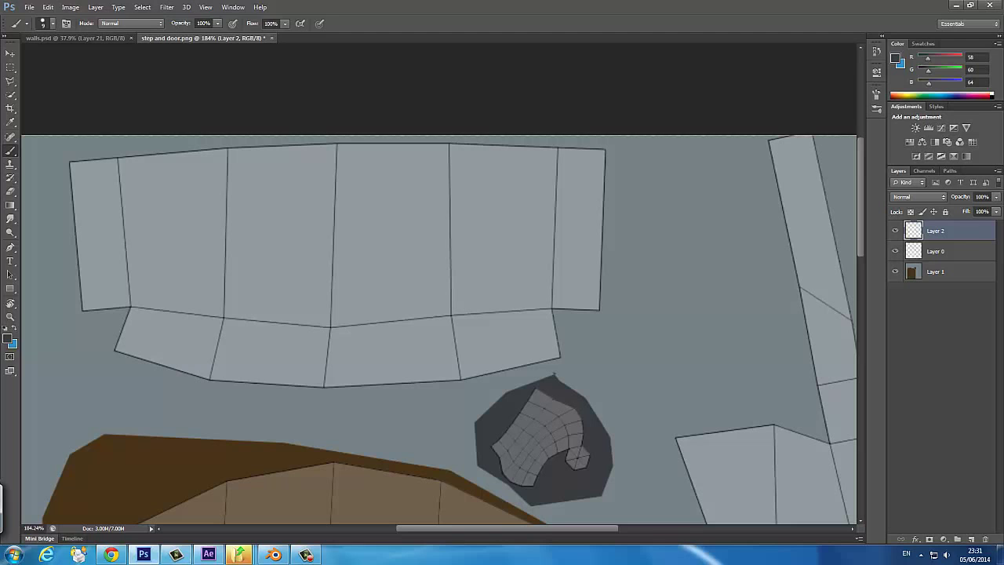
Fill the reselected dark shape with grey on the new layer, then undo a trial stroke
key("ctrl+shift+d")
key("alt+BackSpace")
key("ctrl+d")
left_click_drag(121, 159, 133, 295)
key("ctrl+z")
Sample a grey from the canvas and trial a stroke along the left panel, then undo it
key("i")
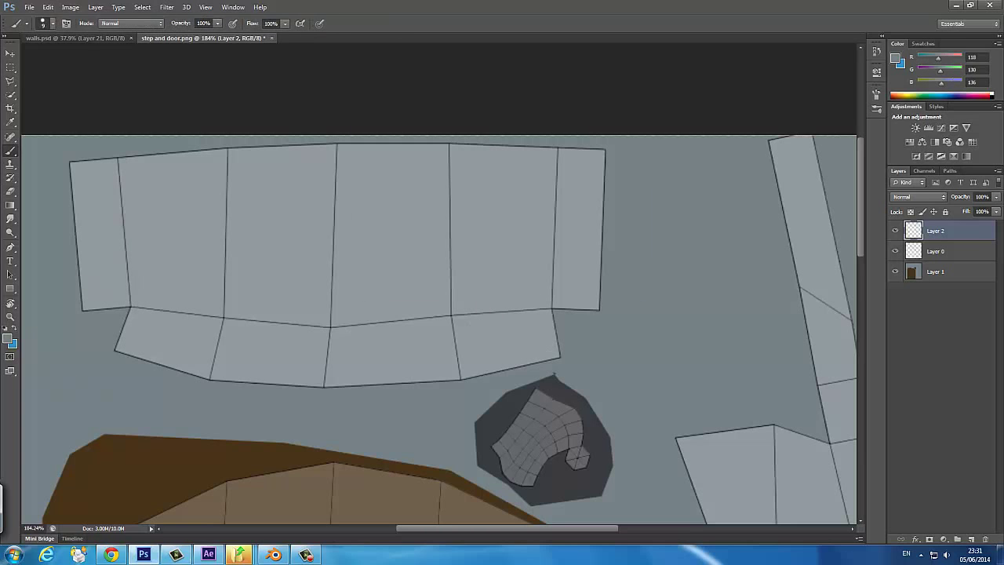
left_click(8, 339)
key("Return")
key("b")
mouse_move(121, 150)
left_mouse_down()
mouse_move(133, 302)
mouse_move(71, 165)
mouse_move(78, 289)
mouse_move(138, 304)
left_mouse_up()
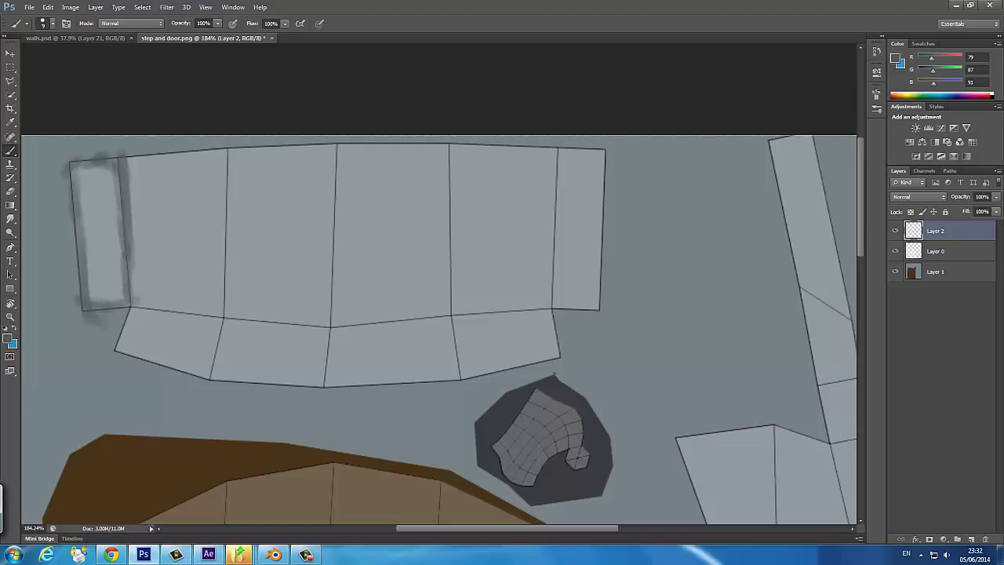
key("ctrl+z")
Adjust the grey, check the brush settings, and move Layer 2 below wireframe Layer 0
left_click(8, 338)
key("Return")
key("F5")
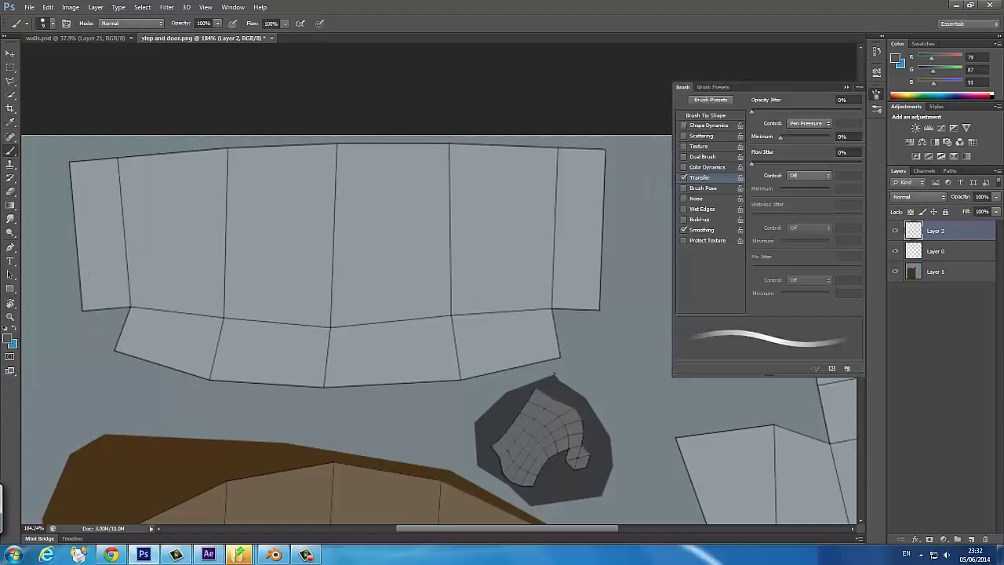
key("F5")
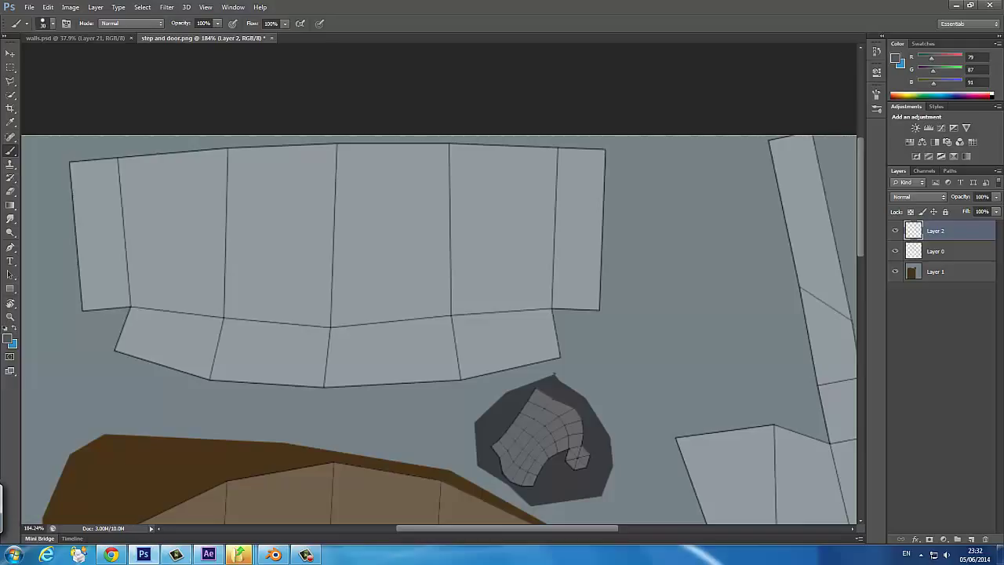
key("ctrl+bracketleft")
Trace grey outlines around the left, long and lower UV panels on Layer 2
mouse_move(72, 157)
left_mouse_down()
mouse_move(82, 301)
mouse_move(126, 302)
mouse_move(118, 174)
mouse_move(78, 161)
mouse_move(64, 192)
left_mouse_up()
mouse_move(125, 153)
left_mouse_down()
mouse_move(133, 297)
mouse_move(220, 318)
mouse_move(203, 151)
mouse_move(558, 145)
mouse_move(551, 305)
mouse_move(588, 314)
mouse_move(602, 282)
mouse_move(602, 236)
mouse_move(560, 141)
mouse_move(592, 161)
left_mouse_up()
mouse_move(214, 317)
left_mouse_down()
mouse_move(308, 324)
mouse_move(542, 304)
left_mouse_up()
mouse_move(127, 312)
left_mouse_down()
mouse_move(116, 349)
mouse_move(178, 376)
mouse_move(306, 388)
mouse_move(441, 385)
mouse_move(560, 356)
mouse_move(549, 317)
mouse_move(534, 319)
left_mouse_up()
Fade Layer 2 to 33% opacity, hide wireframe Layer 0, and add Layer 3
left_click_drag(995, 196, 961, 209)
left_click(895, 231)
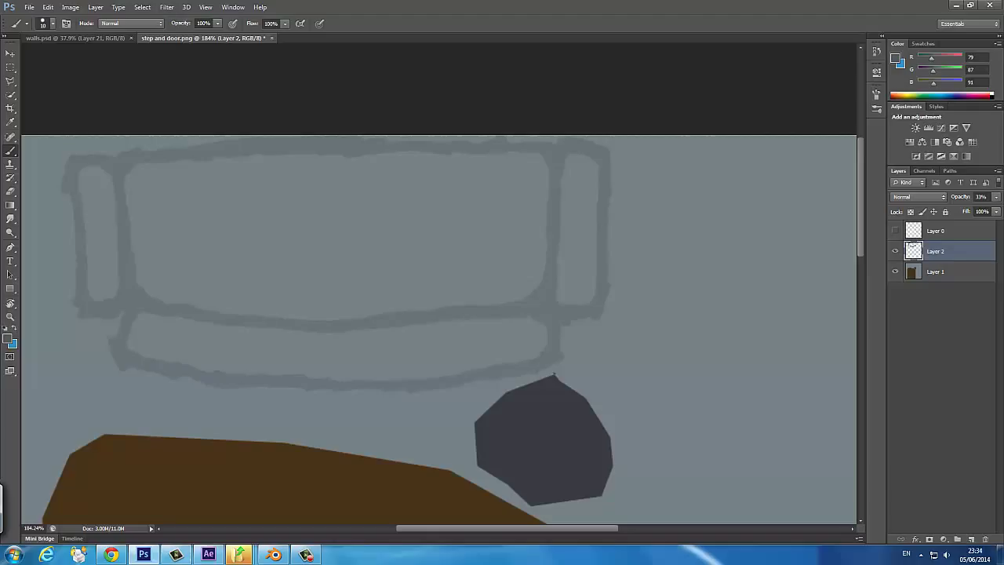
left_click(971, 539)
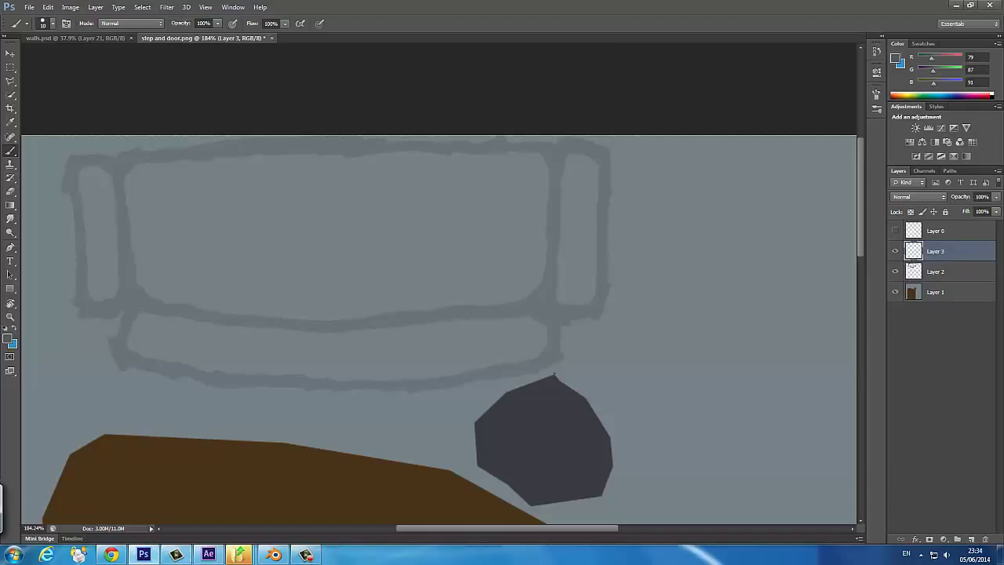
Paint soft dark and grey shading across the top panel and along its inner right edge
key("F5")
key("F5")
mouse_move(459, 227)
left_mouse_down()
mouse_move(539, 166)
mouse_move(384, 258)
left_mouse_up()
left_click_drag(534, 184, 329, 291)
left_click_drag(543, 202, 543, 226)
left_click_drag(538, 283, 521, 298)
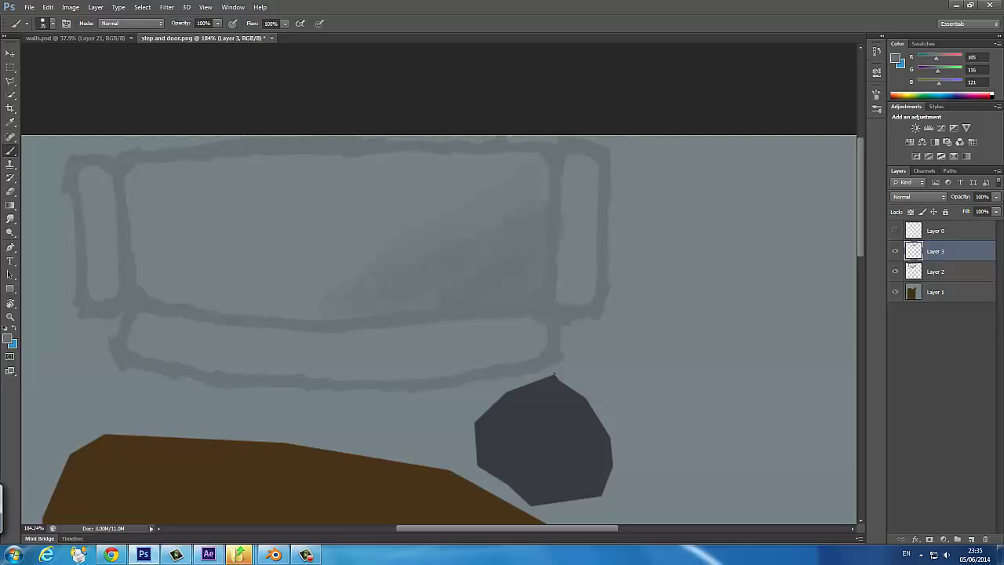
left_click_drag(369, 274, 235, 302)
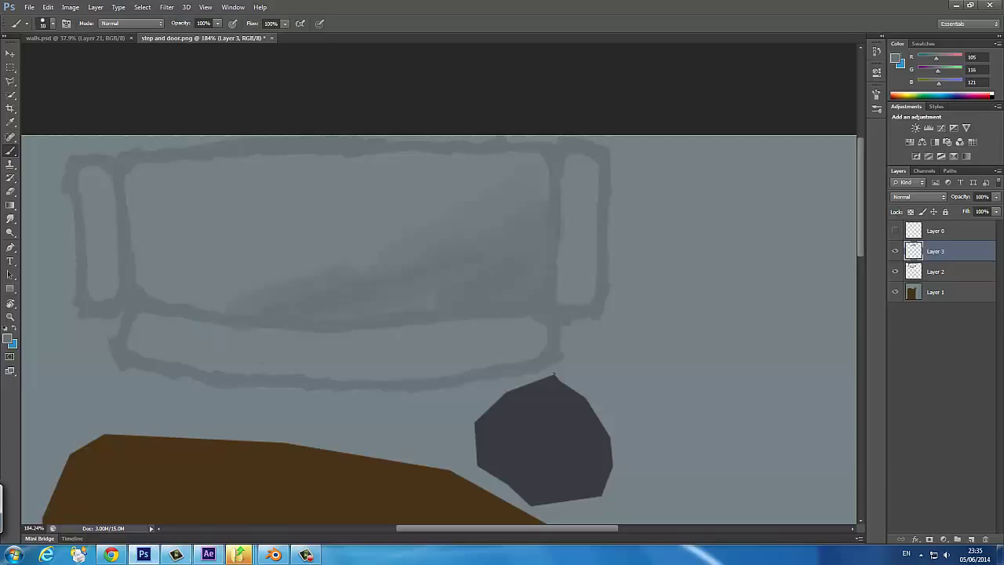
Lay lighter sampled greys over the shading and add Layer 4 for highlights
left_click(423, 258, "alt")
left_click_drag(408, 274, 236, 298)
left_click(9, 339)
left_click(622, 139)
left_click_drag(250, 308, 298, 311)
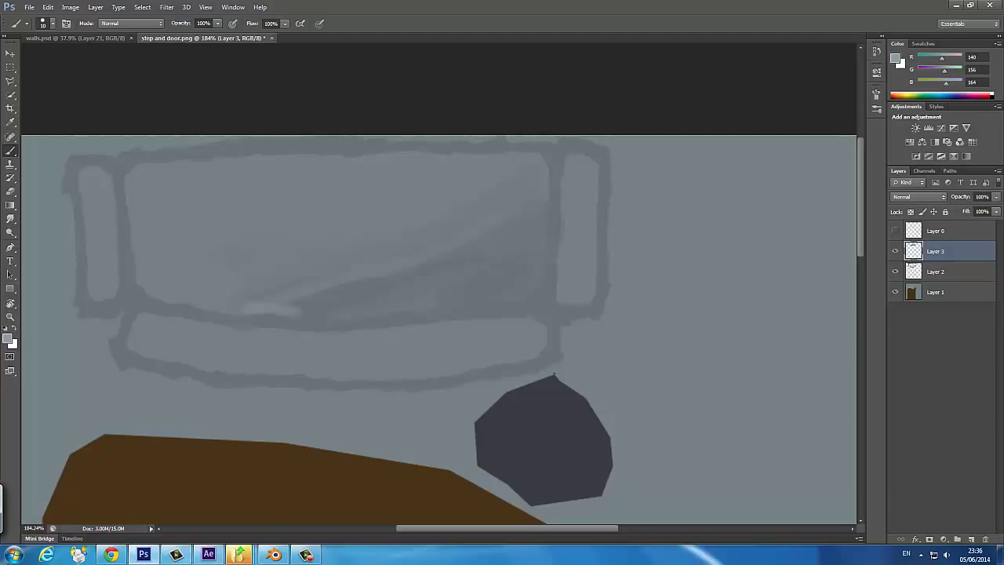
key("ctrl+z")
left_click(971, 538)
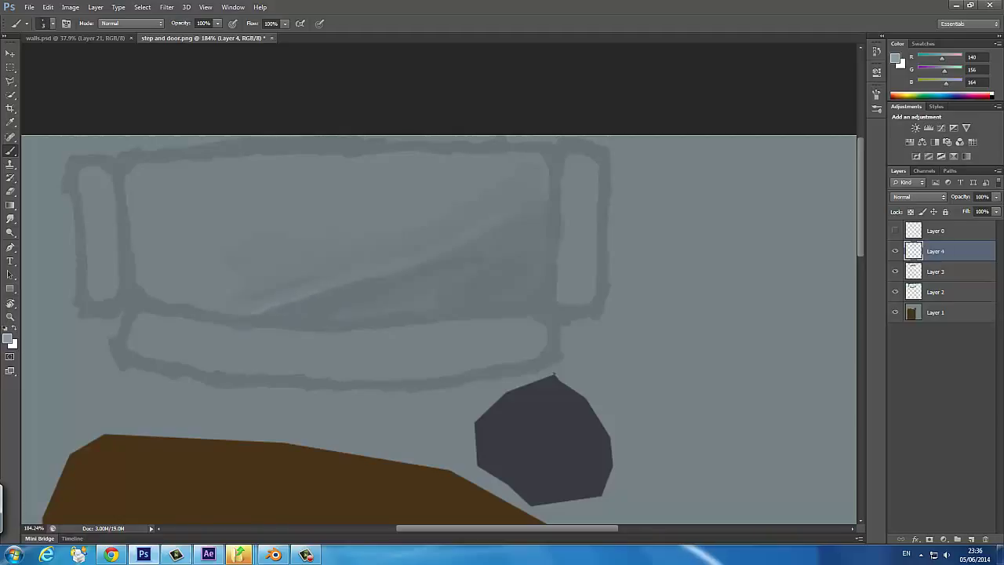
Try light highlight strokes along the panel edges, then undo them and reset colours
left_click_drag(396, 273, 425, 261)
left_click_drag(153, 295, 172, 298)
left_click_drag(135, 255, 135, 275)
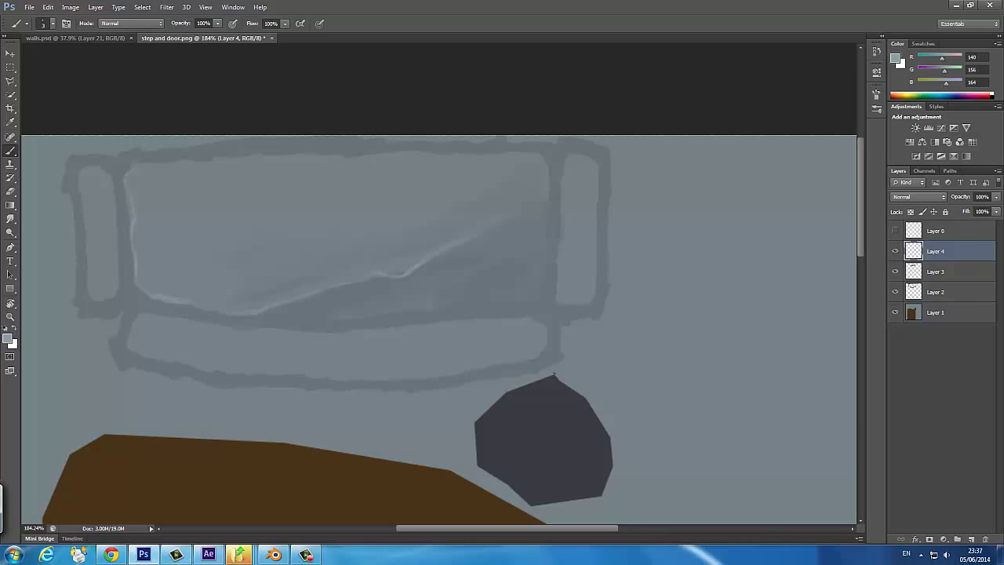
key("ctrl+alt+z")
key("ctrl+alt+z")
key("ctrl+alt+z")
key("ctrl+alt+z")
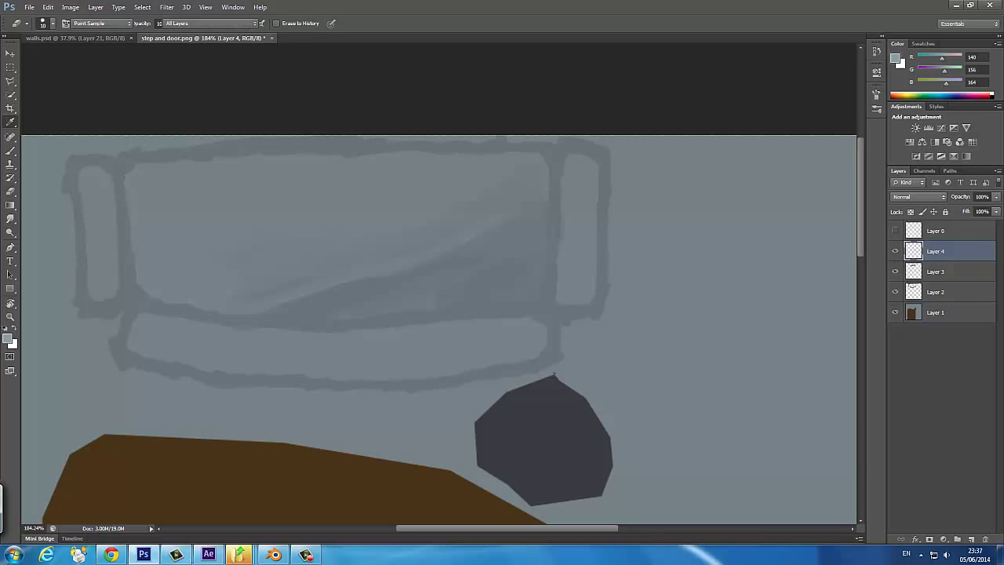
key("e")
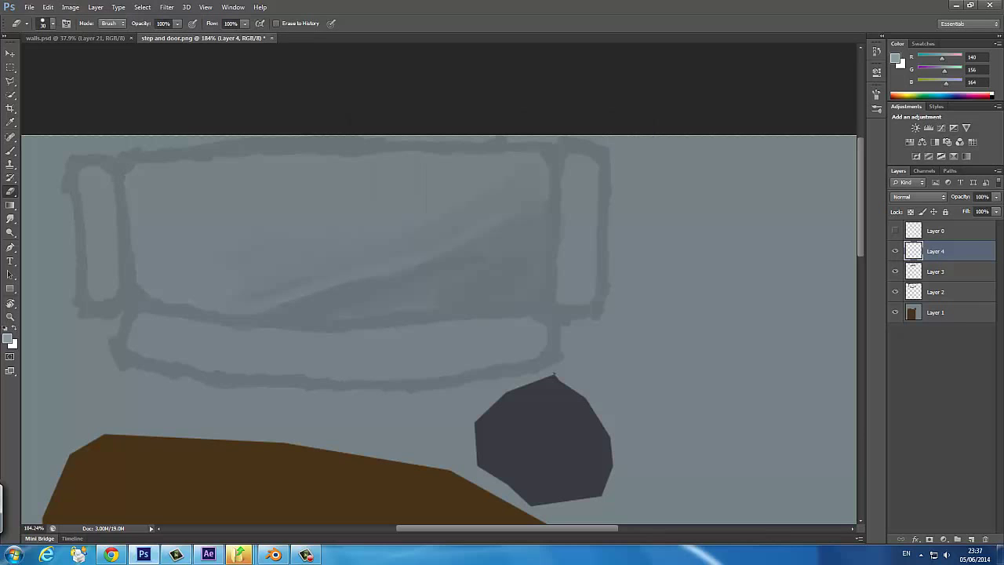
key("b")
key("x")
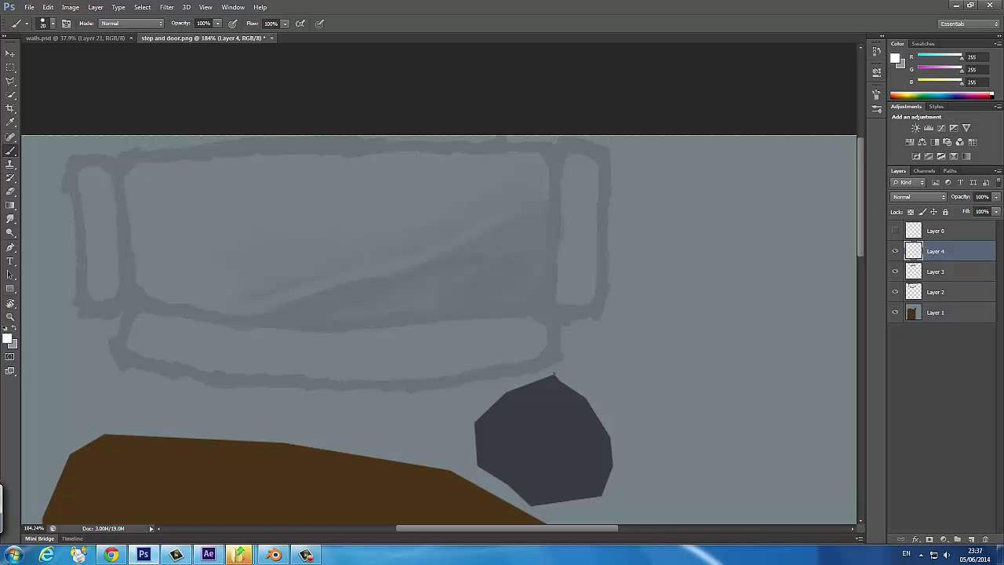
Paint a light blue-grey diagonal highlight across the top panel and blend its middle
left_click(8, 338)
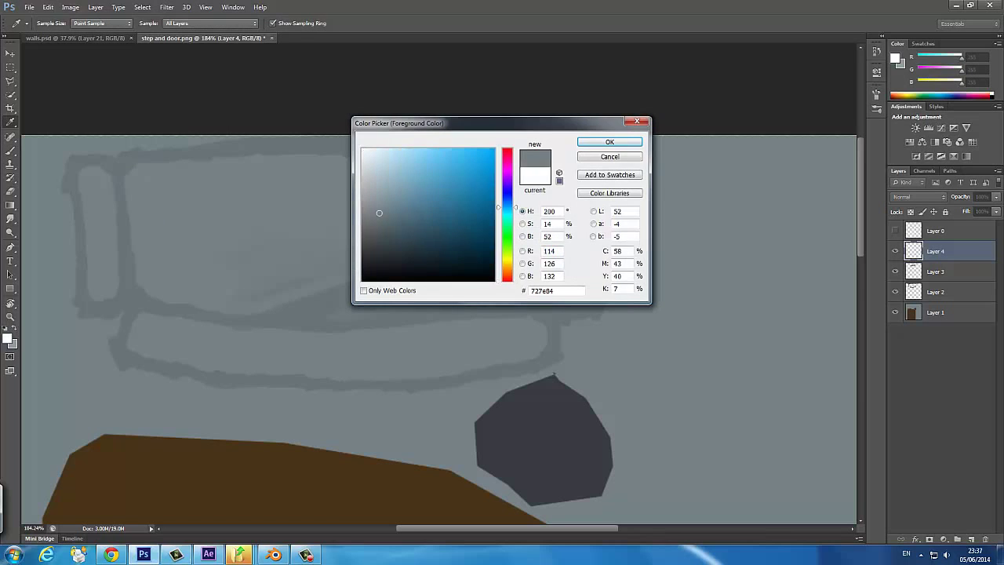
key("Return")
left_click_drag(326, 317, 470, 266)
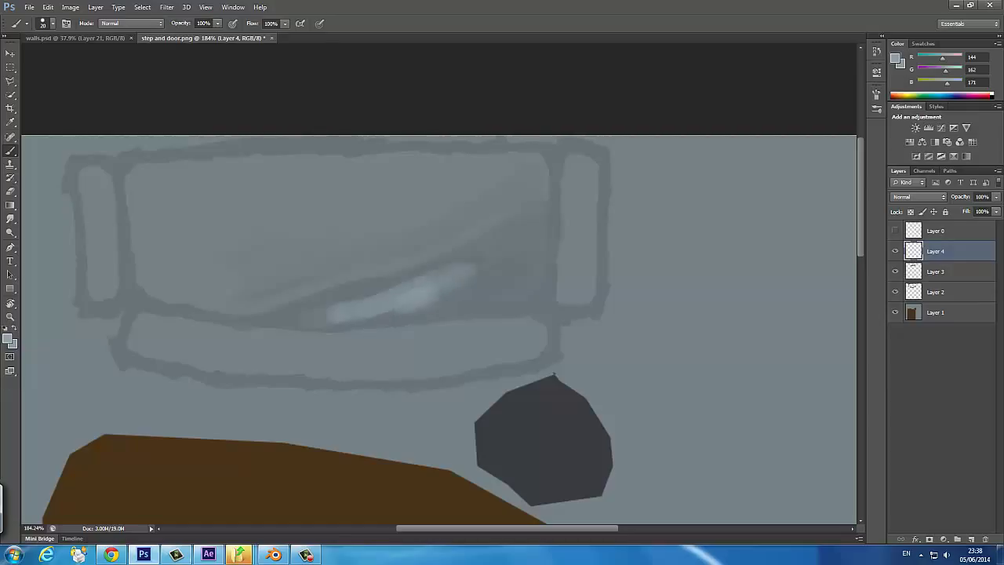
mouse_move(440, 298)
left_mouse_down()
mouse_move(513, 243)
mouse_move(469, 287)
mouse_move(521, 263)
left_mouse_up()
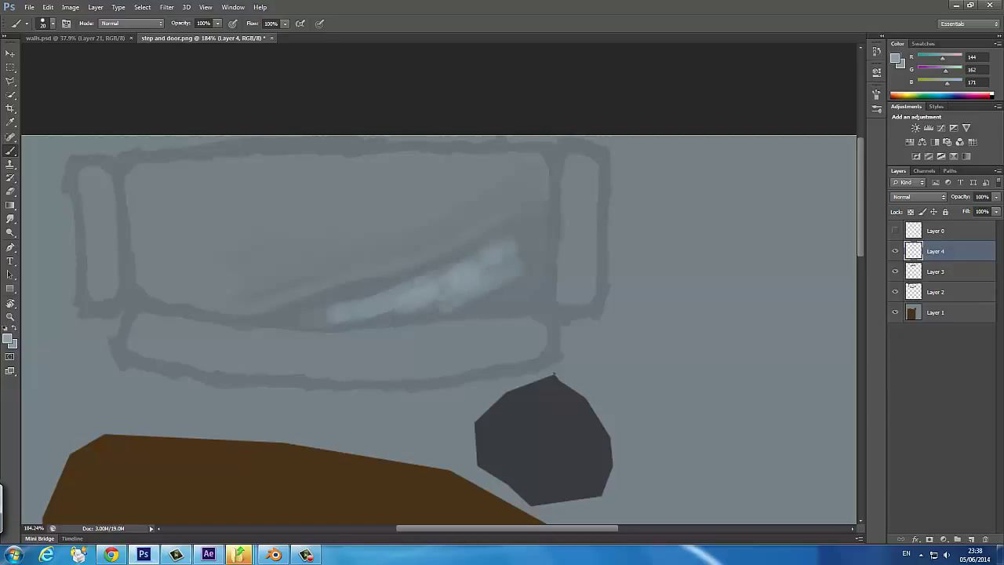
left_click(416, 292, "alt")
left_click_drag(396, 306, 475, 270)
Soften the highlight's middle and lower-left with sampled greys
left_click(439, 302, "alt")
left_click_drag(432, 309, 451, 300)
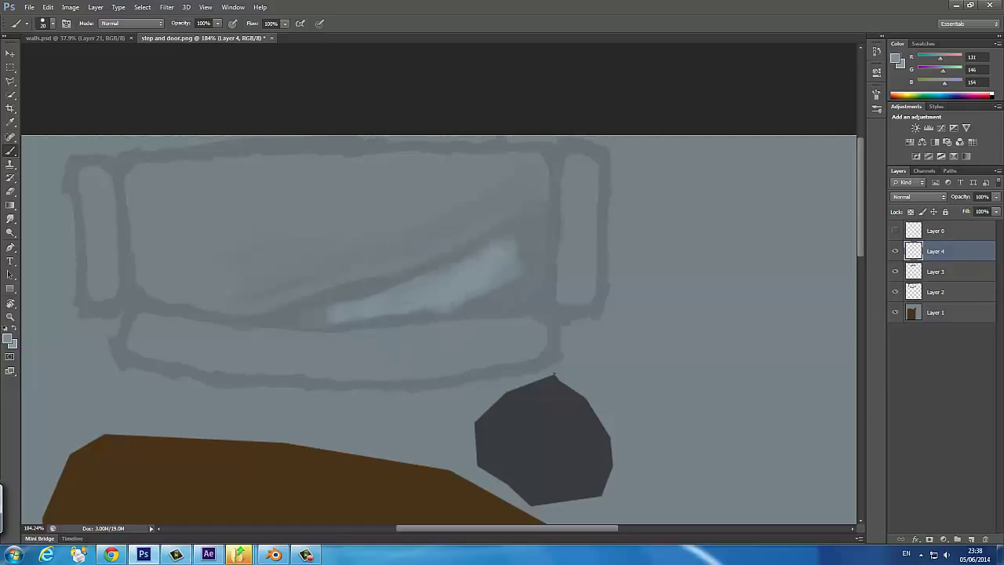
left_click(498, 278, "alt")
left_click(497, 296, "alt")
left_click_drag(278, 317, 306, 314)
left_click(329, 312, "alt")
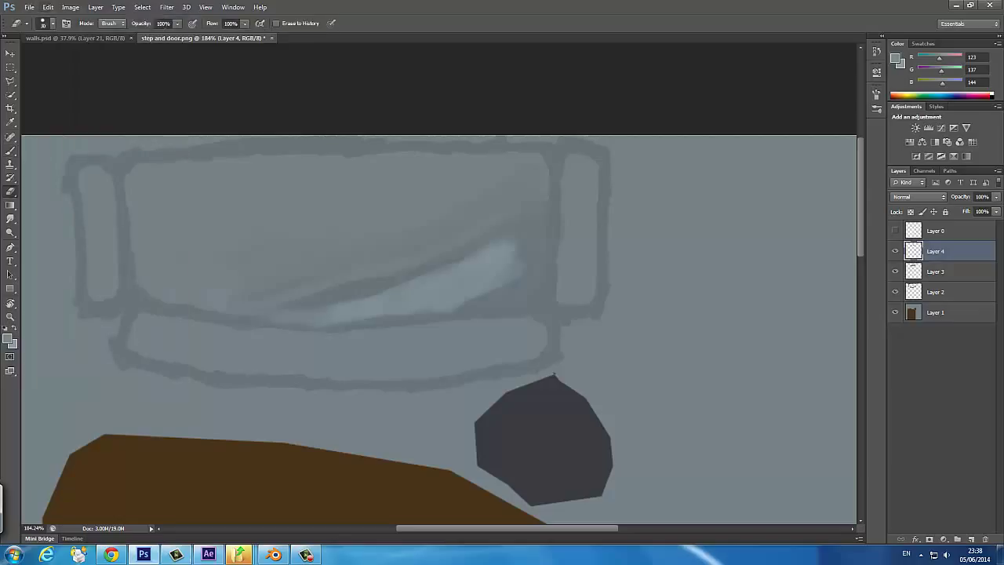
left_click(609, 303)
key("r")
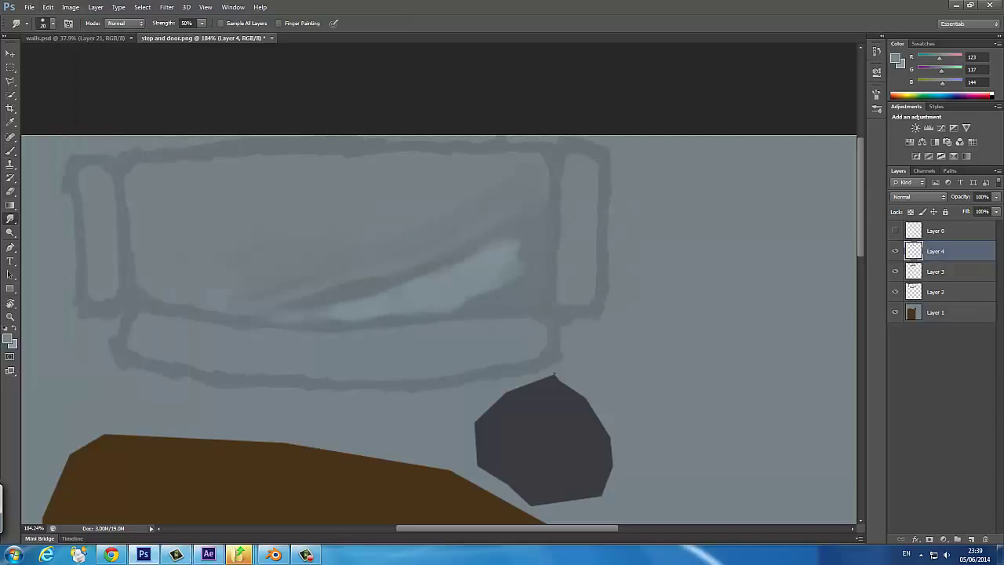
Return to Layer 3 with the Brush and sample several greys from the shading
key("alt+bracketleft")
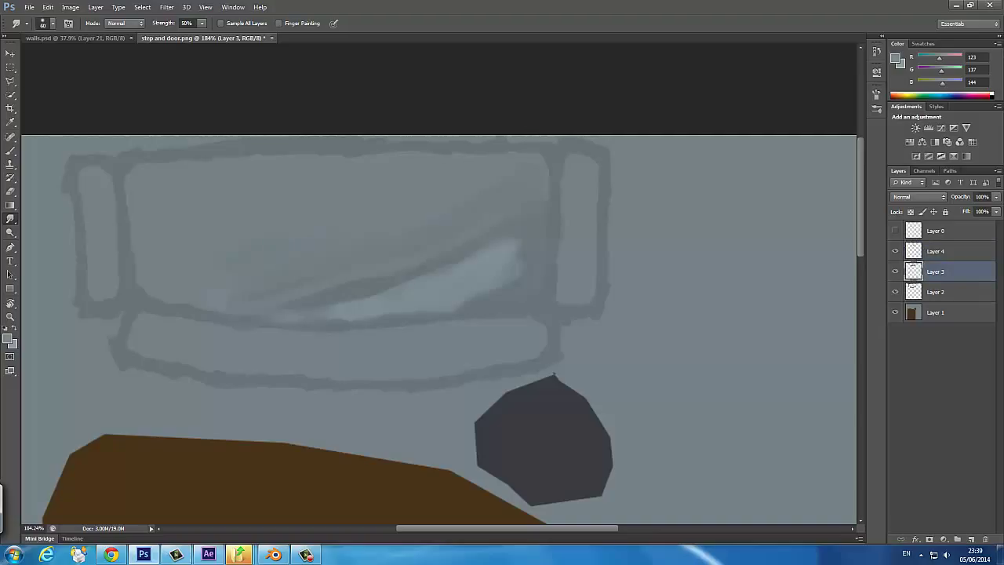
key("b")
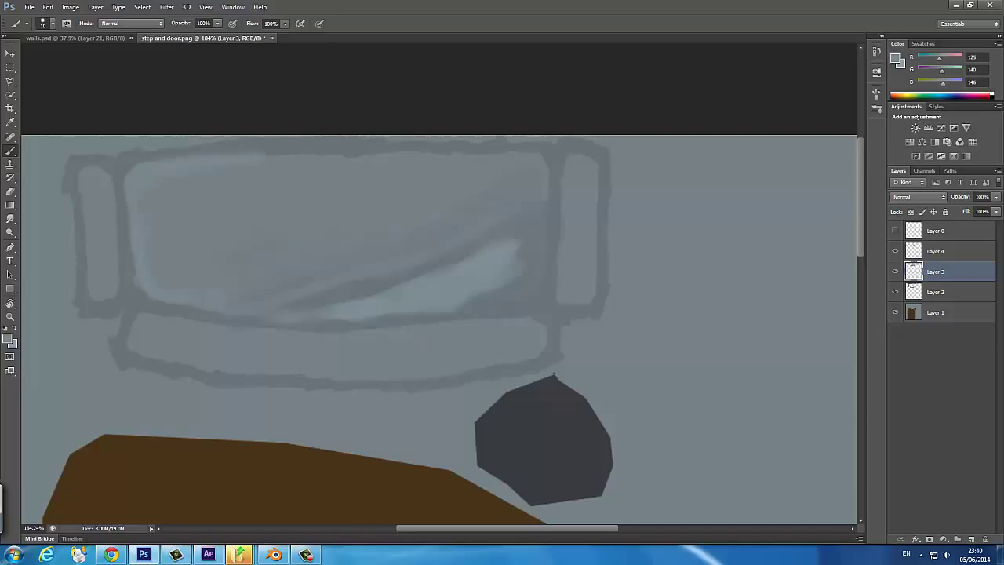
left_click(200, 190, "alt")
left_click(191, 312, "alt")
left_click(553, 374, "alt")
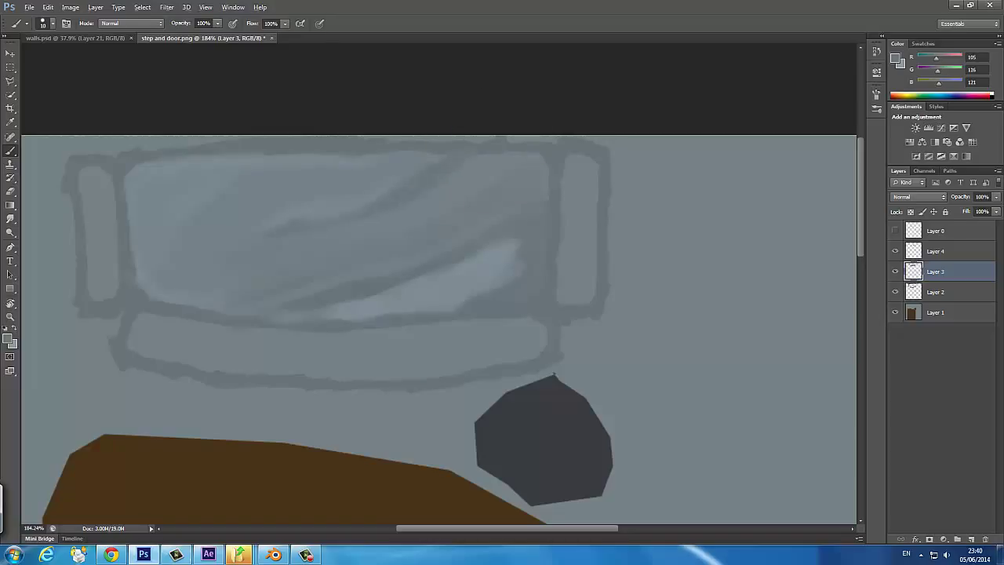
left_click(554, 374, "alt")
left_click(554, 375, "alt")
Dab darker grey into the upper-left shading and create new Layer 5
left_click(235, 192)
scroll(554, 375, "down", 2)
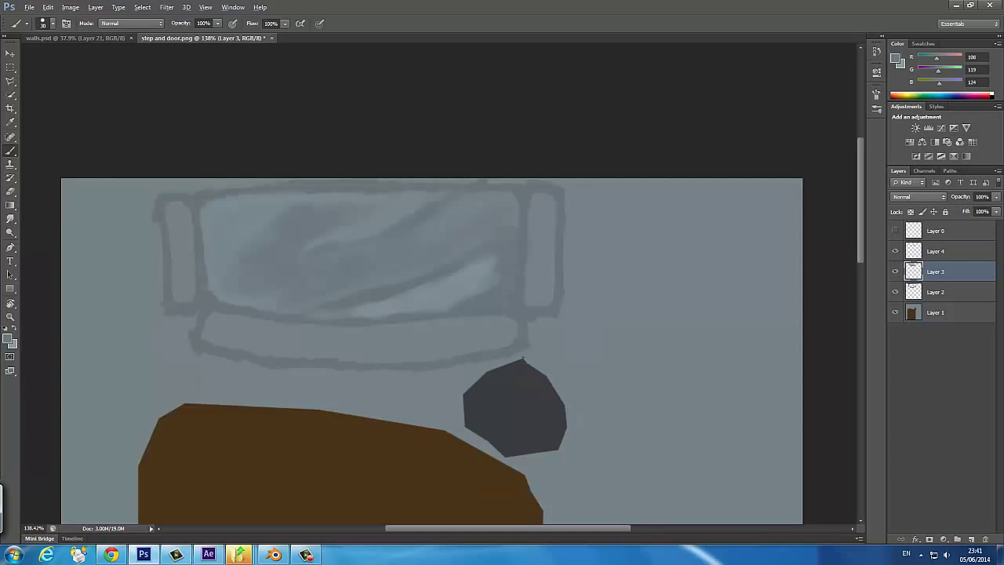
scroll(554, 374, "up", 3)
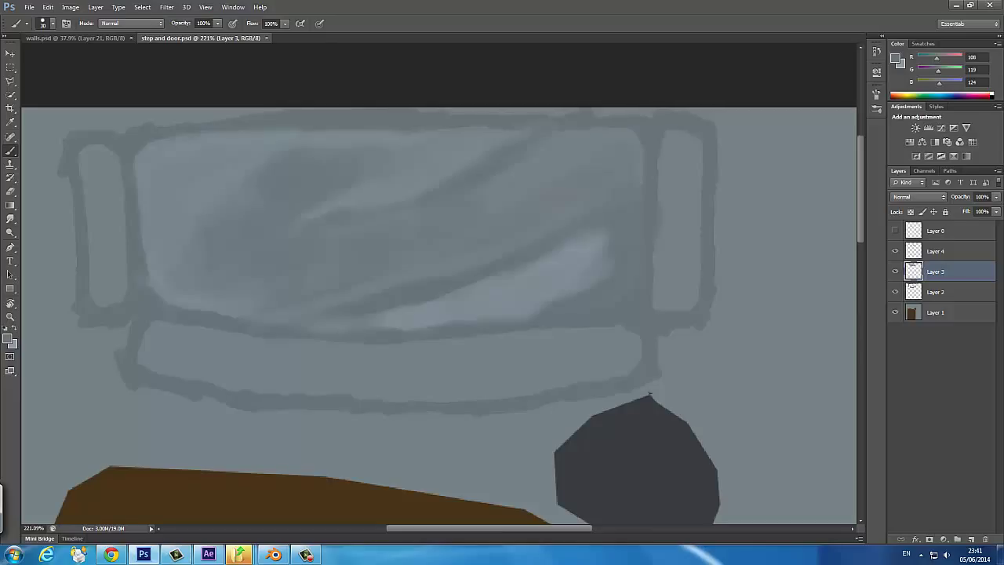
left_click(650, 395, "alt")
left_click(650, 394, "alt")
key("ctrl+shift+alt+n")
Paint dark and lighter tonal strokes across the step top on the new layer
key("Escape")
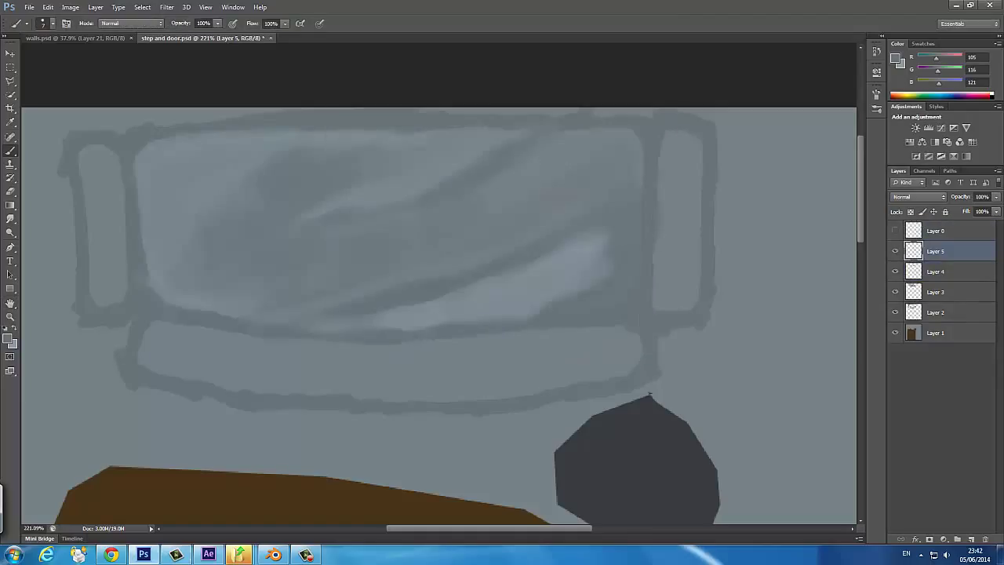
left_click_drag(471, 295, 580, 249)
left_click(510, 274, "alt")
left_click_drag(408, 310, 537, 258)
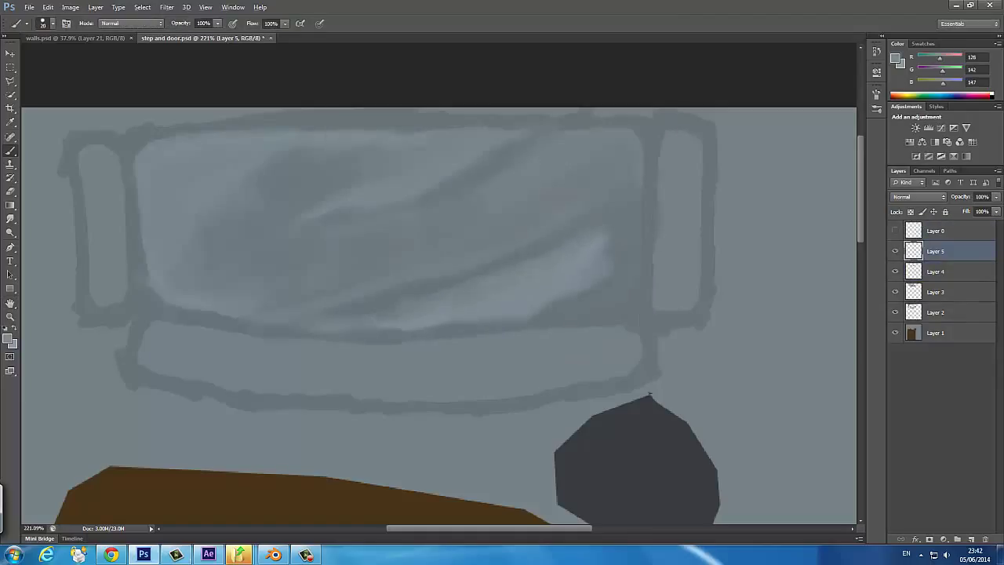
mouse_move(447, 310)
left_mouse_down()
mouse_move(573, 255)
mouse_move(515, 279)
left_mouse_up()
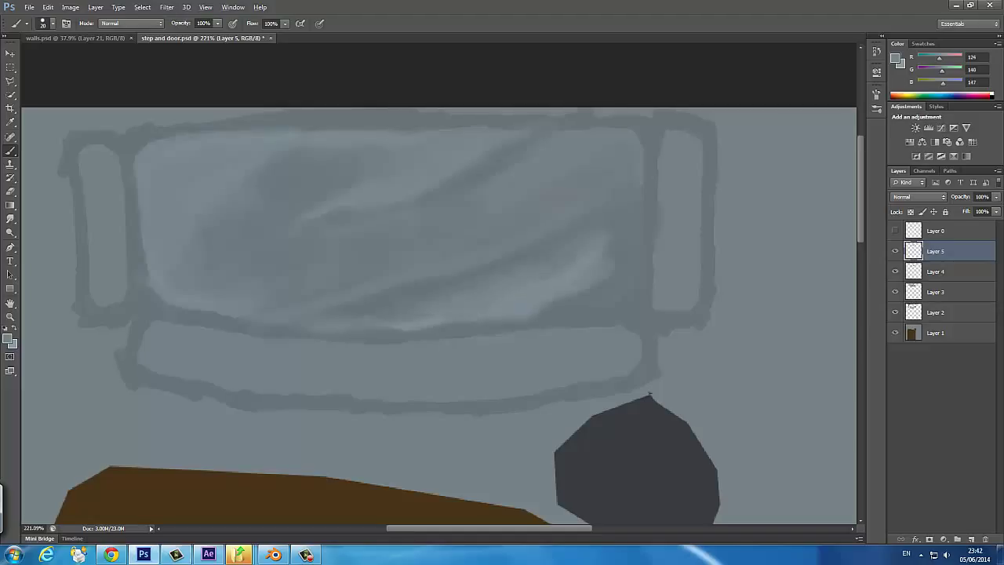
left_click(470, 325, "alt")
key("alt")
scroll(649, 396, "up", 5)
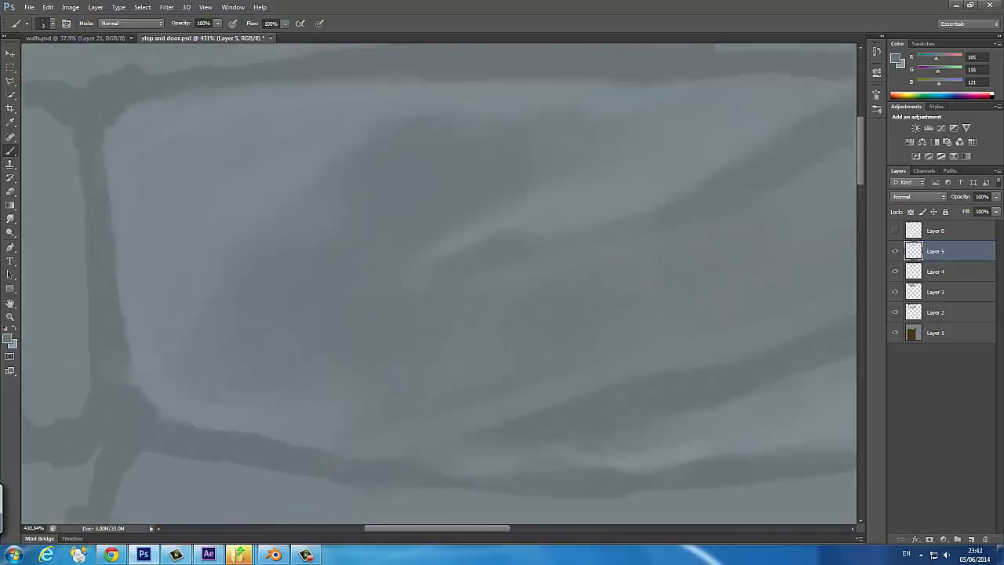
Add a highlight layer and paint pale blue-grey highlights along the top and left edges
left_click(971, 538)
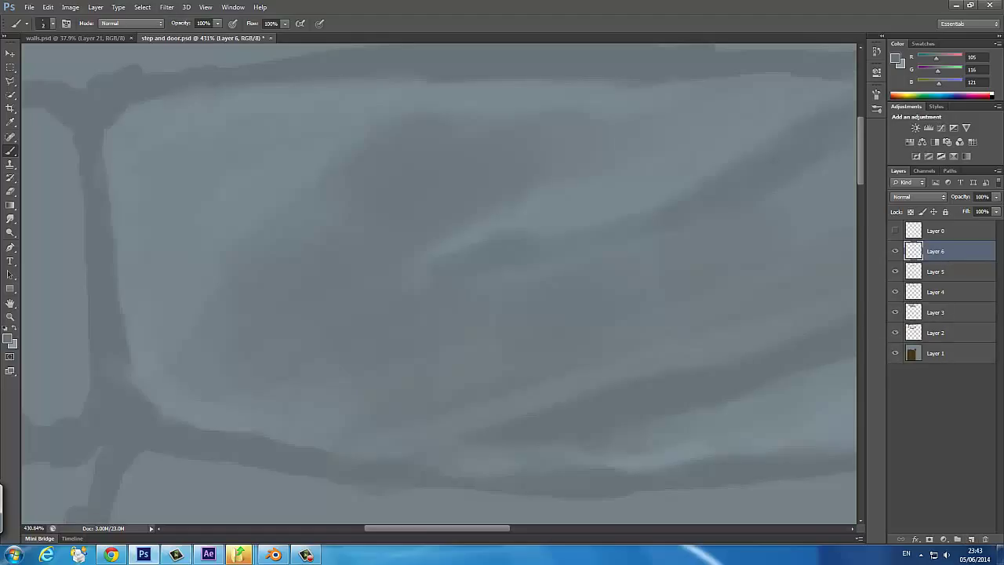
left_click(10, 338)
left_click(376, 150)
left_click(611, 139)
mouse_move(108, 127)
left_mouse_down()
mouse_move(149, 100)
mouse_move(218, 89)
left_mouse_up()
left_click_drag(108, 133, 115, 228)
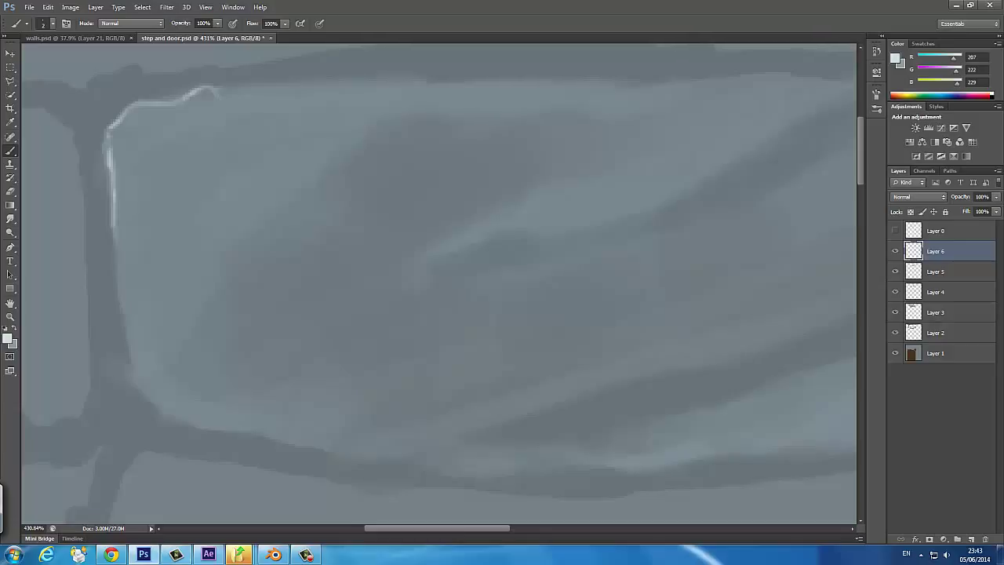
mouse_move(127, 141)
left_mouse_down()
mouse_move(132, 214)
mouse_move(150, 138)
mouse_move(154, 178)
left_mouse_up()
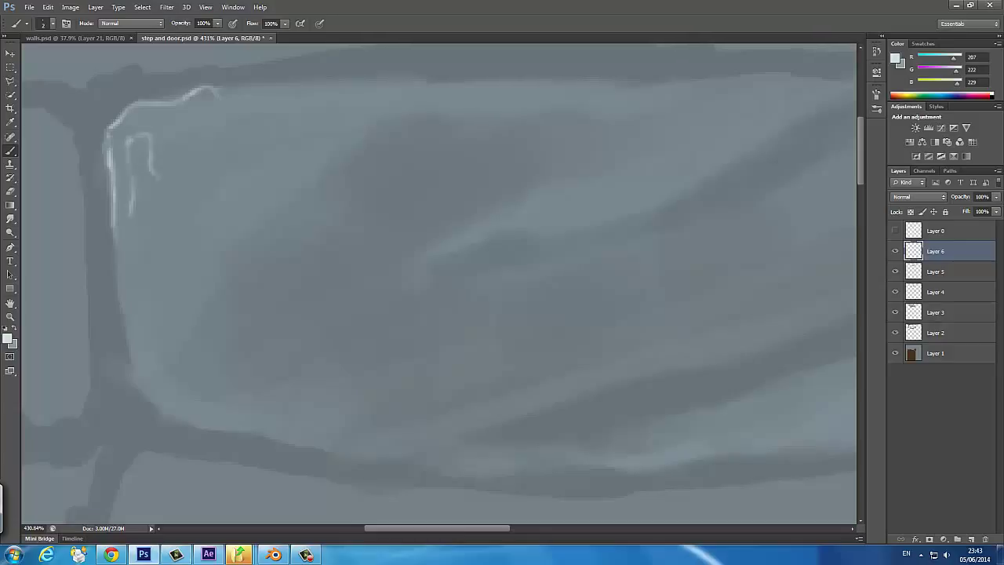
key("ctrl+alt+z")
key("ctrl+alt+z")
Paint long highlights across the step top and fade Layer 6 to 36% opacity
left_click_drag(418, 263, 663, 203)
scroll(664, 202, "down", 3)
scroll(663, 202, "down", 2)
scroll(439, 282, "up", 3)
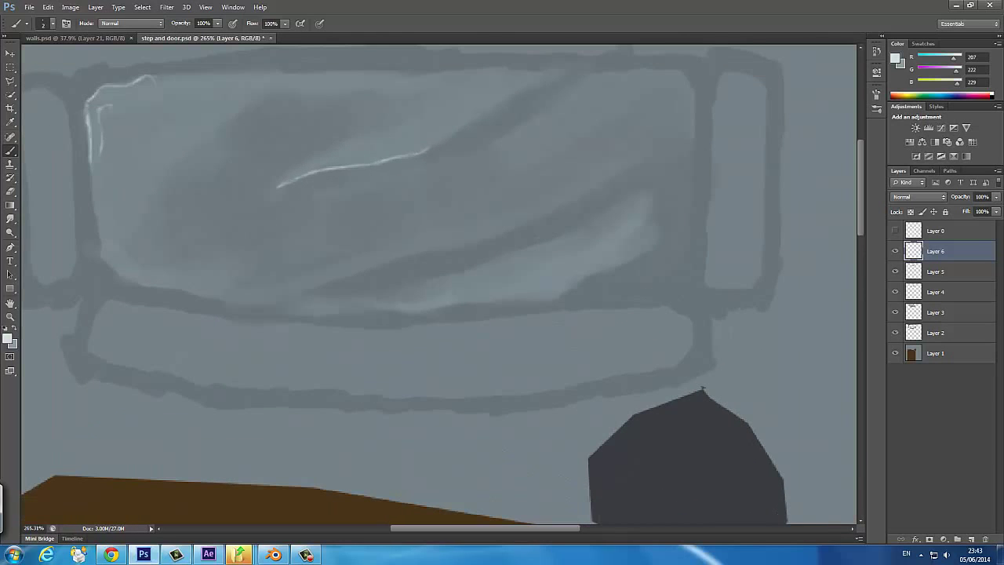
left_click_drag(996, 208, 962, 209)
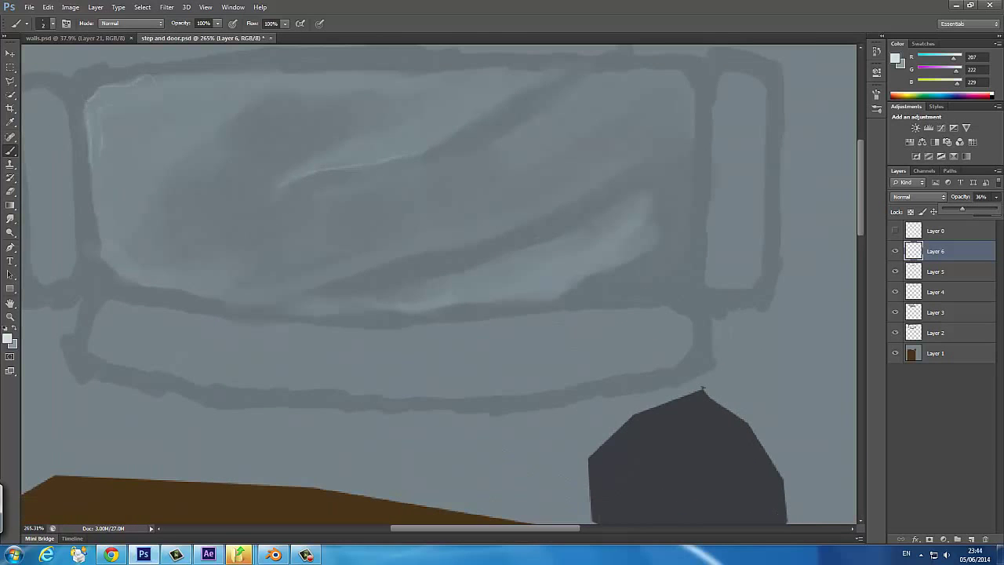
left_click_drag(314, 285, 561, 207)
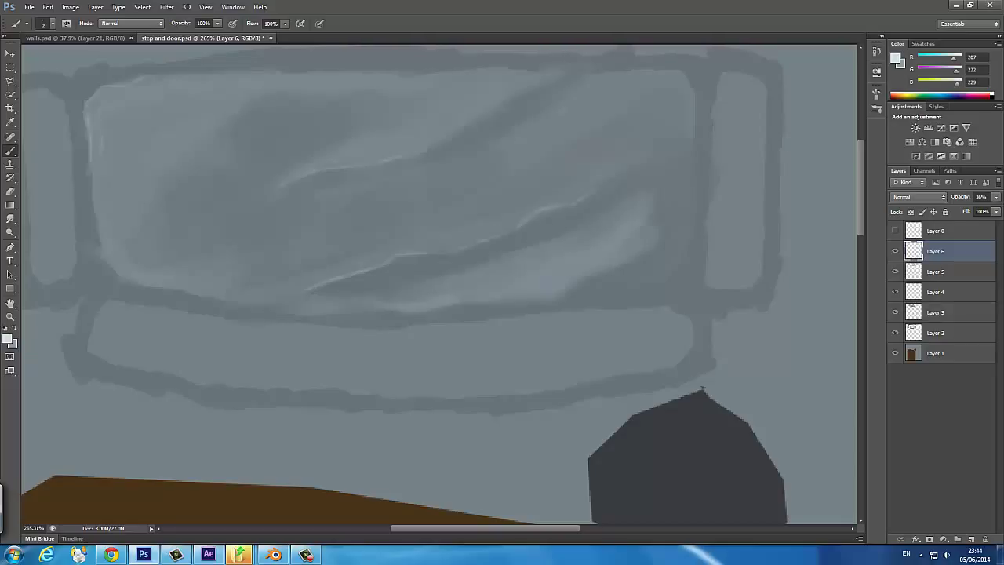
mouse_move(96, 205)
left_mouse_down()
mouse_move(123, 274)
mouse_move(188, 248)
mouse_move(239, 259)
left_mouse_up()
Paint a dark shading stroke near the left on the shading layer, then sample a lighter grey
left_click(392, 287, "alt")
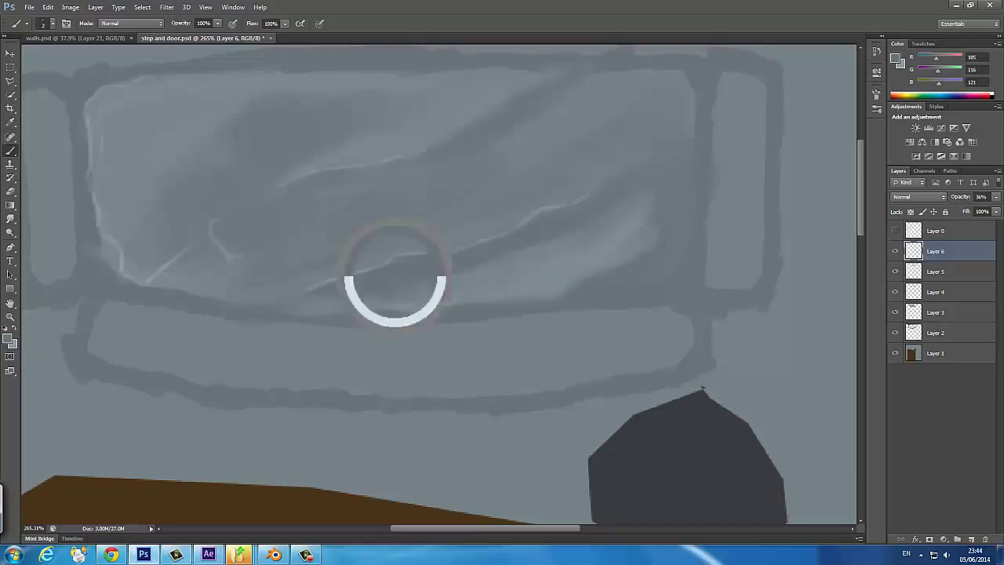
key("alt+bracketleft")
mouse_move(153, 286)
left_mouse_down()
mouse_move(182, 266)
mouse_move(222, 297)
left_mouse_up()
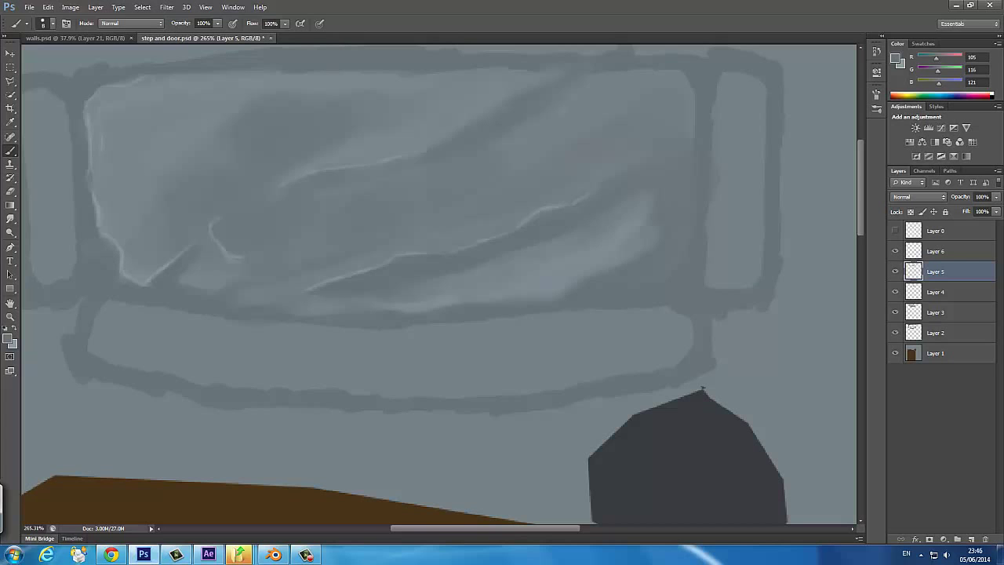
scroll(703, 389, "up", 3)
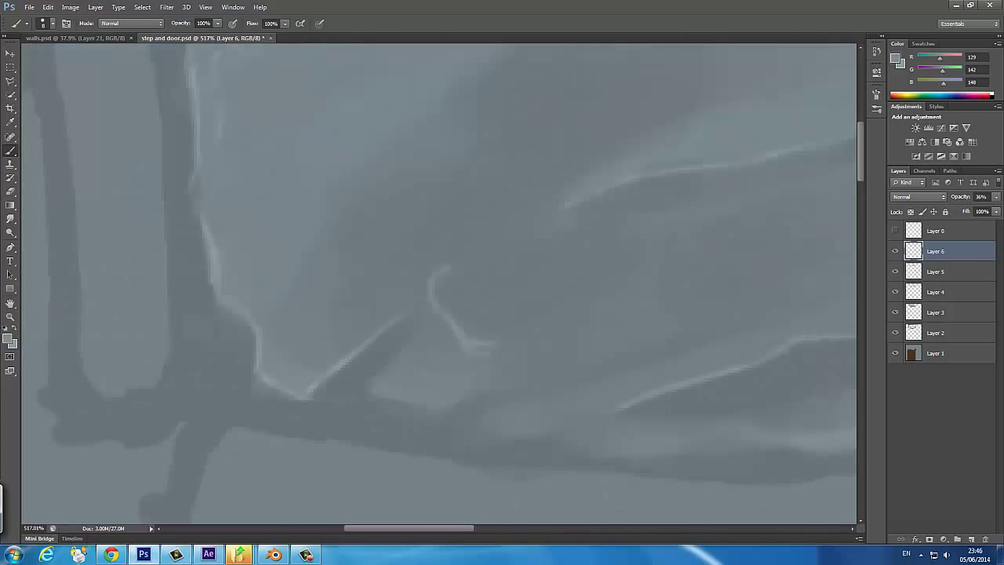
left_click(9, 339)
left_click(575, 269)
key("Return")
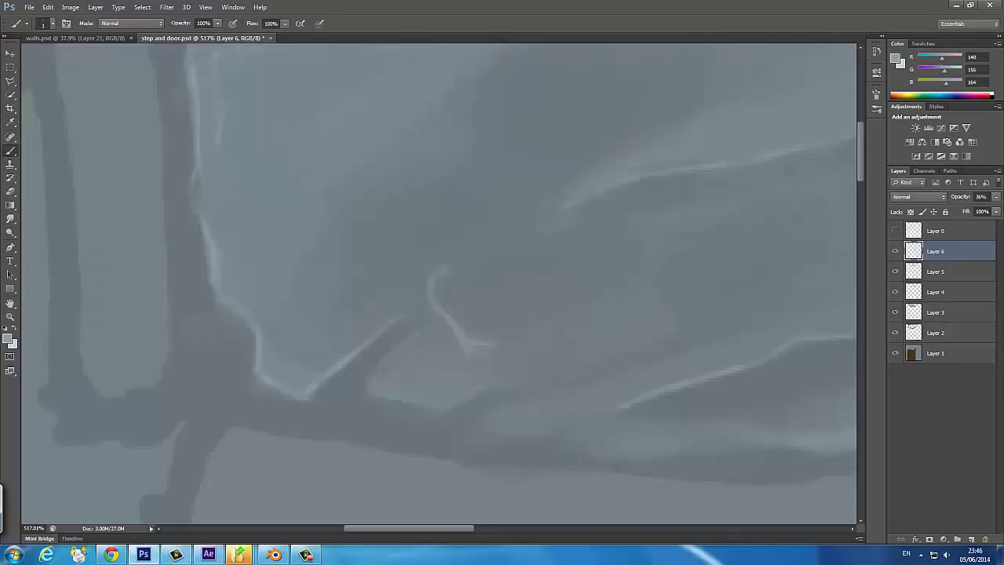
With a smaller brush, add soft light strokes and a highlight up the step top's left edge
key("alt+bracketleft")
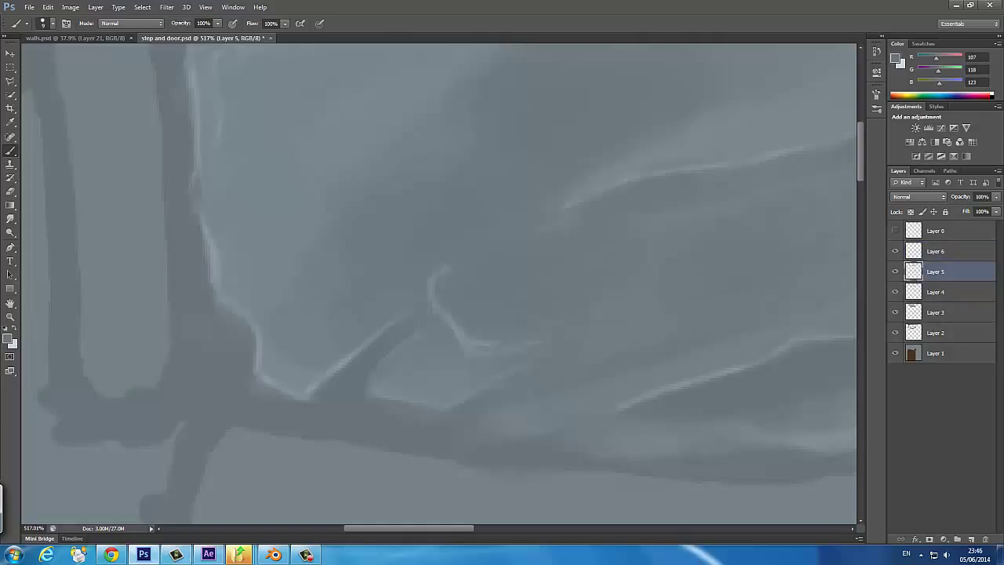
key("bracketleft")
left_click(421, 286, "alt")
left_click(760, 166, "alt")
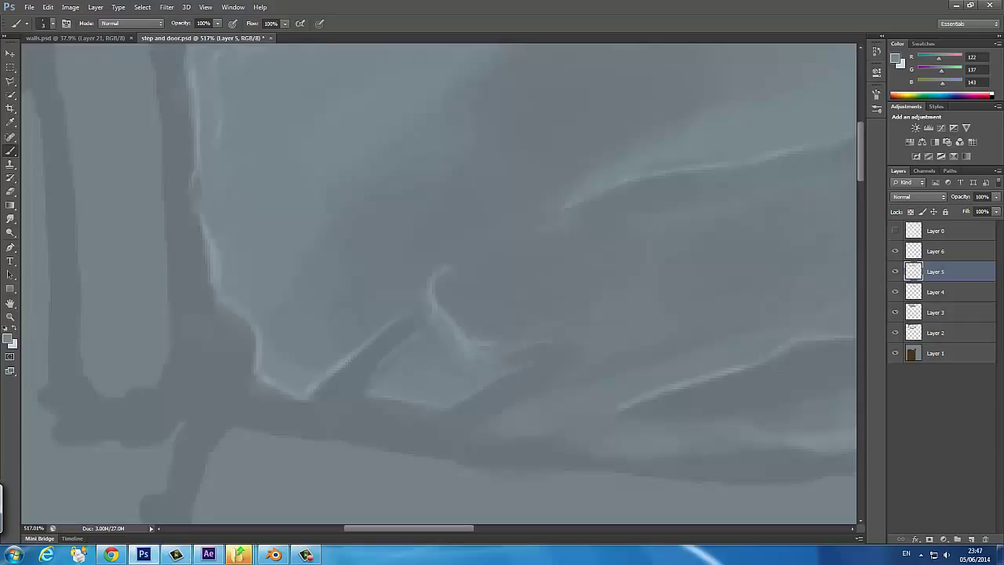
left_click_drag(370, 402, 416, 416)
left_click(408, 377, "alt")
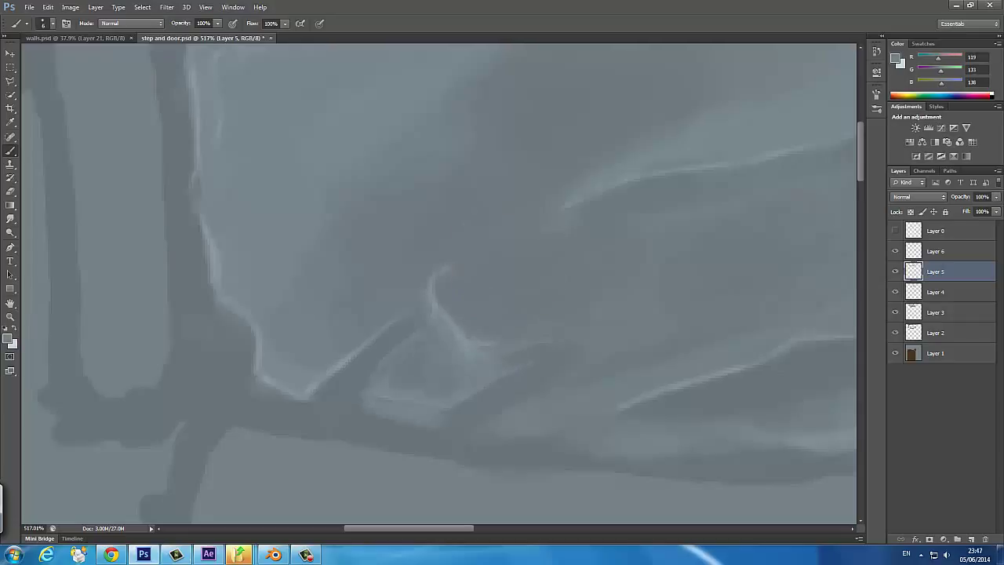
scroll(439, 282, "down", 5)
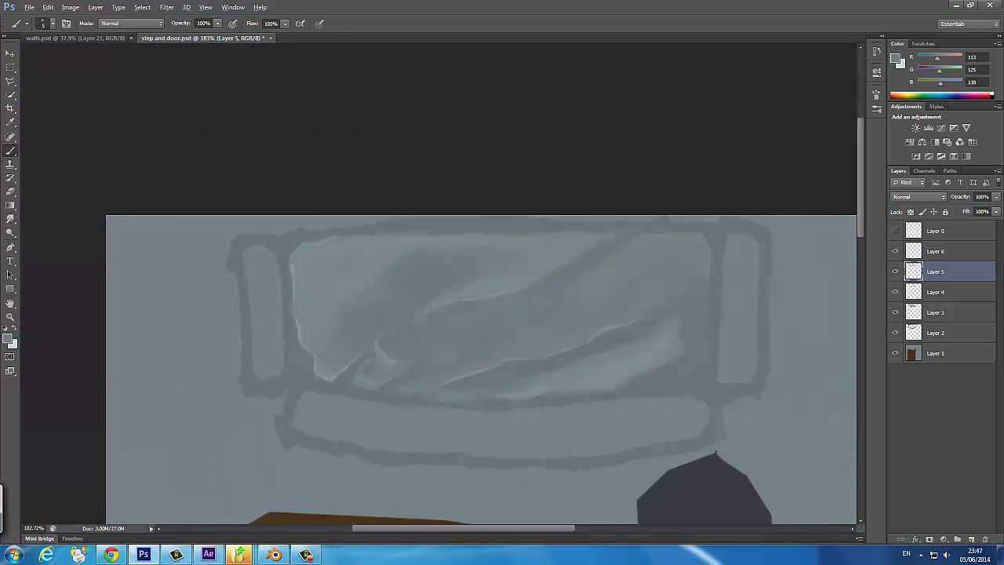
scroll(439, 282, "up", 5)
scroll(439, 282, "down", 5)
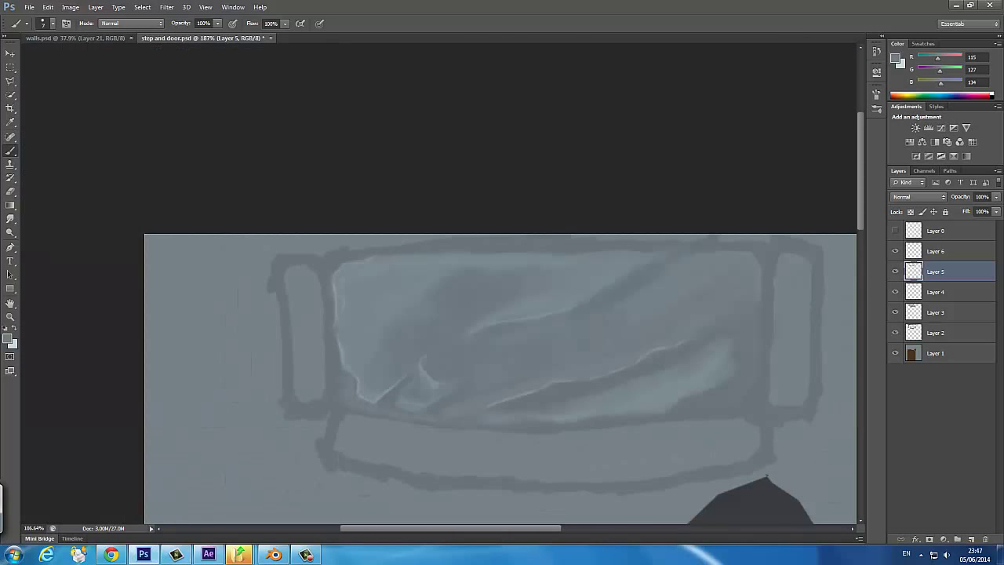
left_click_drag(336, 367, 331, 303)
scroll(502, 353, "down", 3)
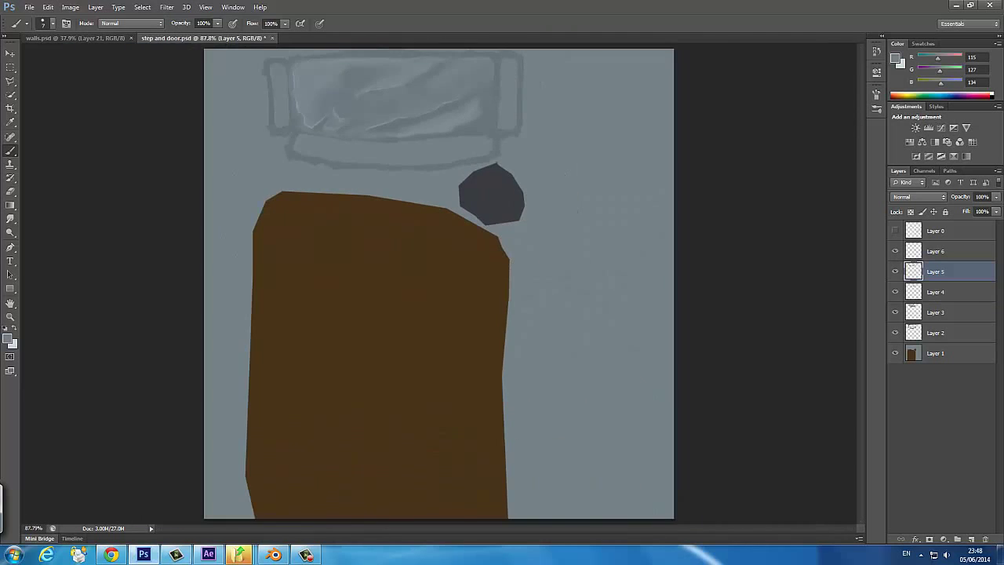
scroll(502, 352, "up", 2)
scroll(501, 353, "up", 2)
scroll(502, 353, "up", 3)
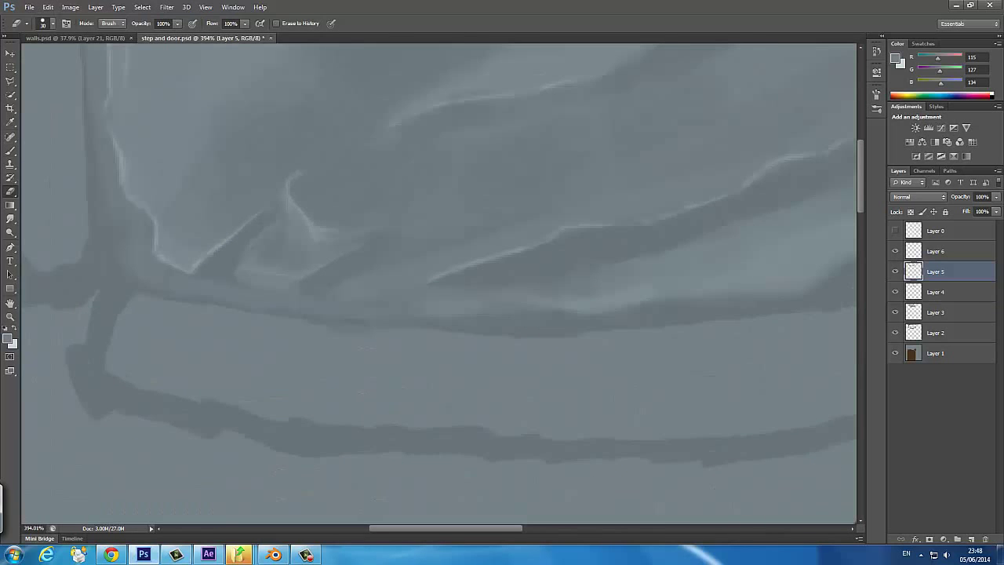
Save a copy of the texture as step and door.tga
key("alt+bracketright")
key("ctrl+shift+s")
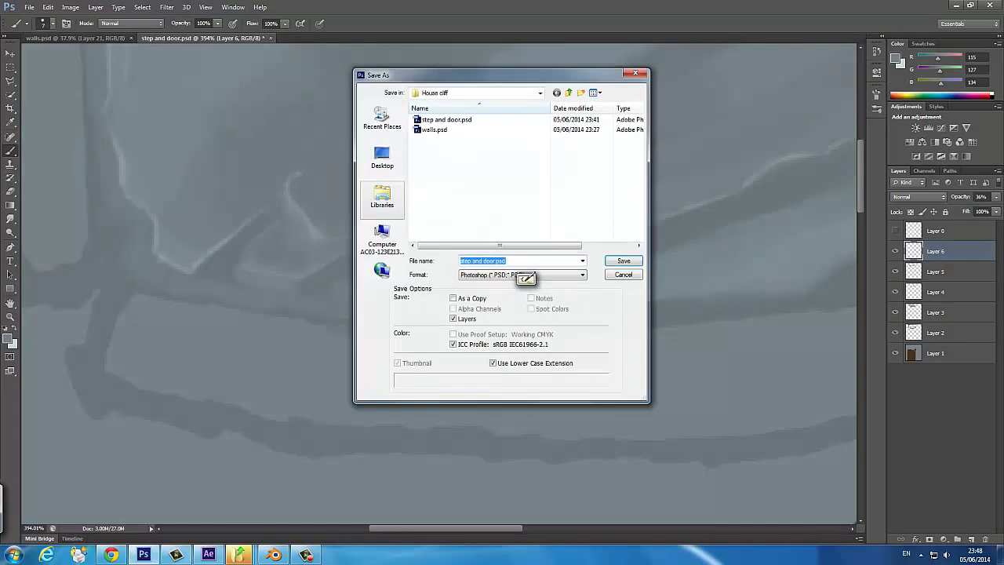
left_click(510, 273)
left_click(625, 260)
In Blender, switch to the Default layout and set the material Color to Image Texture
left_click(277, 497)
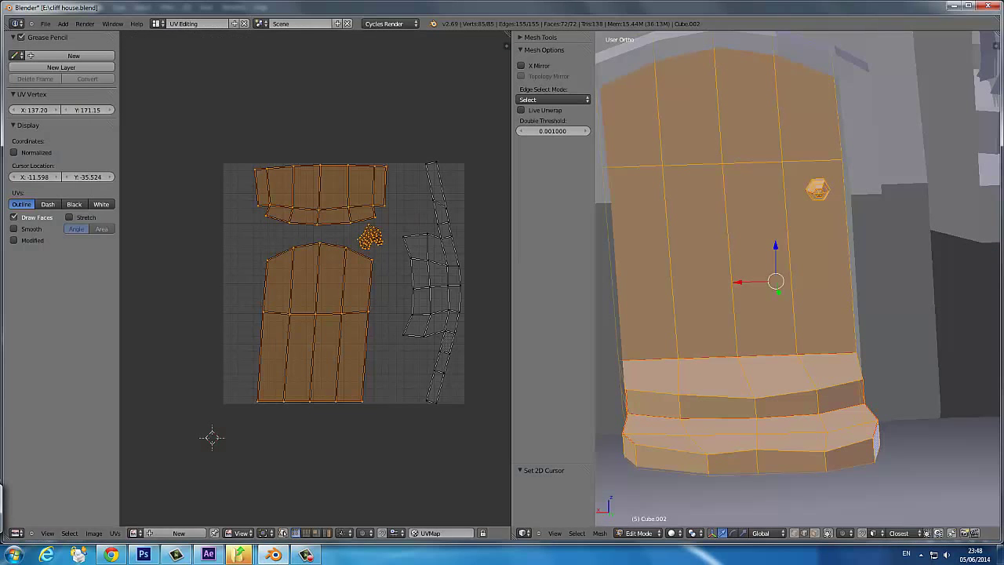
left_click(168, 23)
left_click(180, 72)
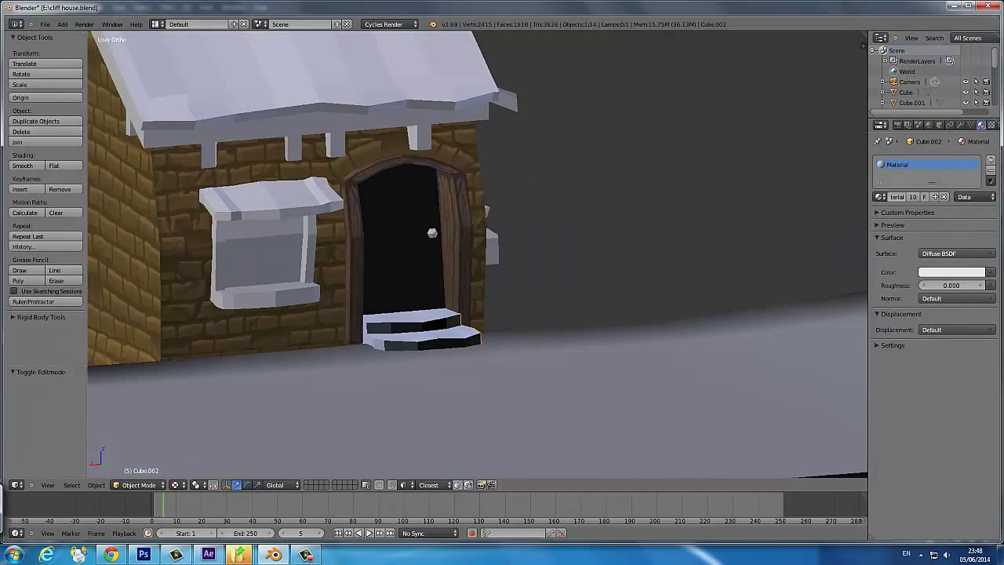
left_click(990, 272)
left_click(775, 352)
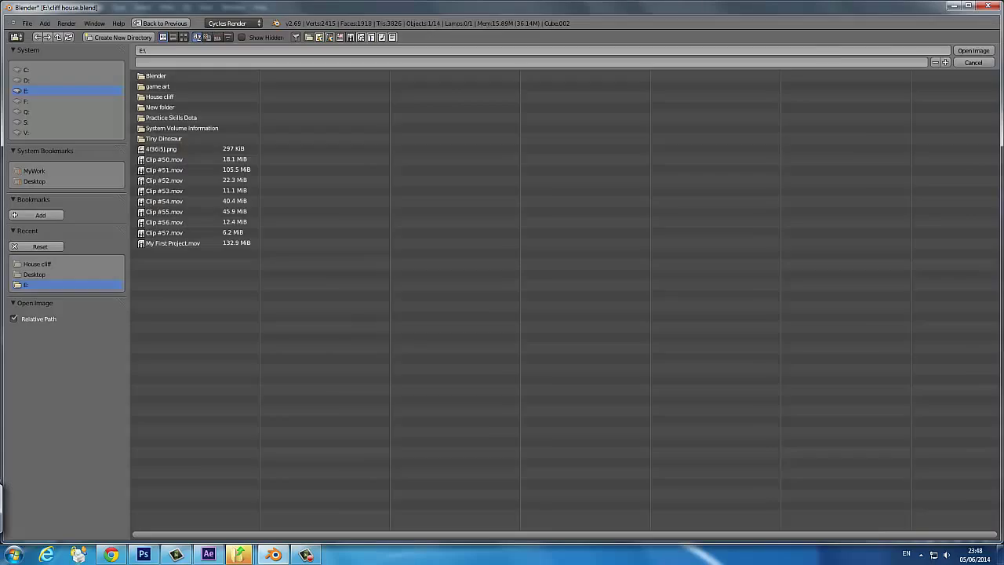
Load step and door.tga from the House cliff folder and orbit to inspect the door
left_click(37, 264)
left_click(168, 117)
left_click(603, 303)
key("Return")
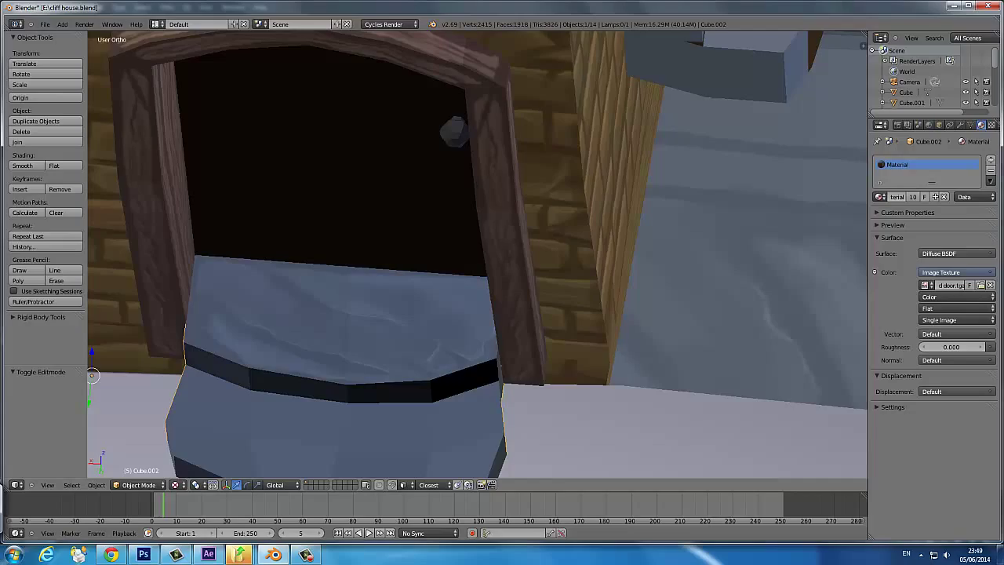
scroll(854, 422, "down", 5)
scroll(854, 422, "down", 2)
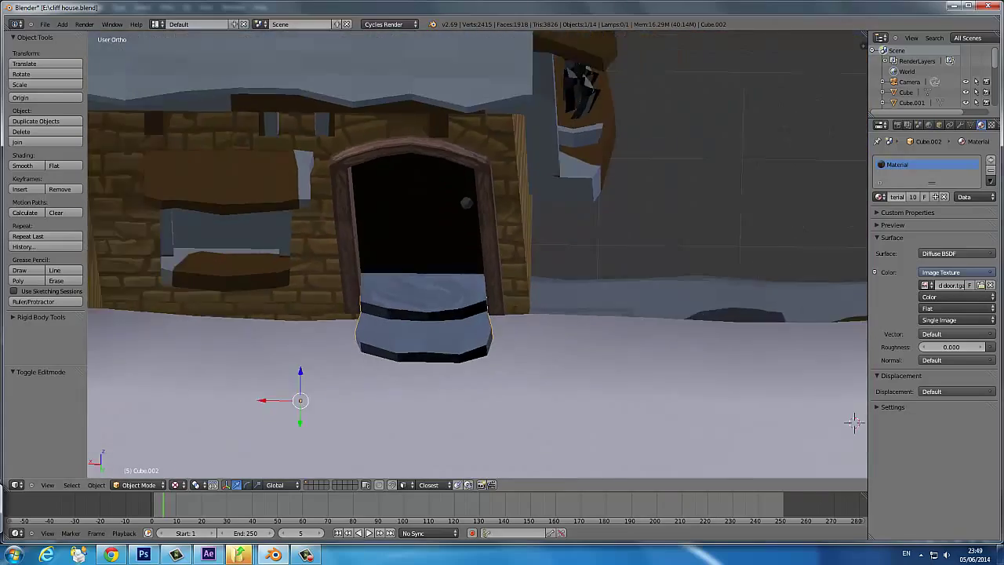
mouse_move(854, 422)
left_mouse_down()
mouse_move(784, 392)
mouse_move(753, 423)
left_mouse_up()
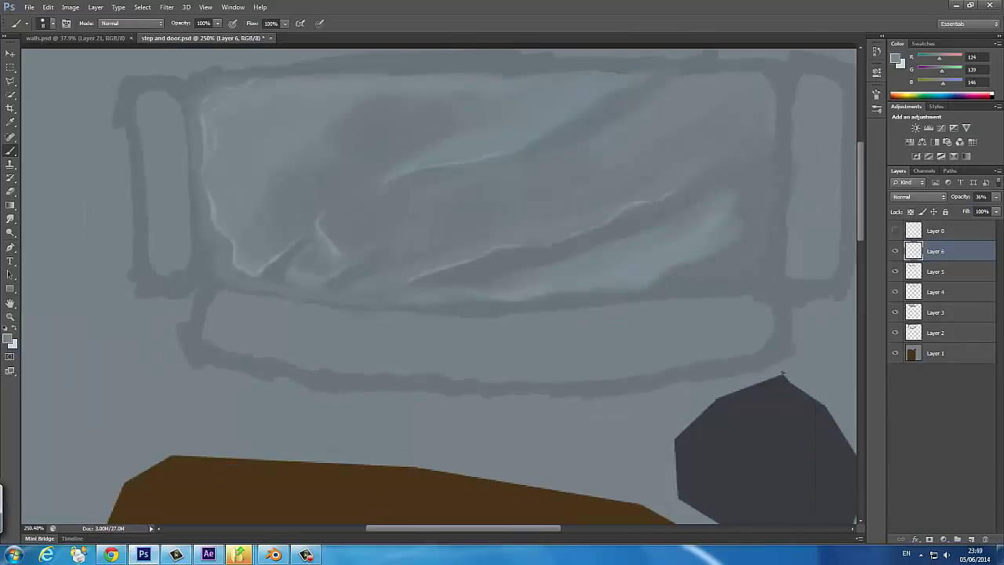
Return to the shading layer, sample greys, and paint a small light stroke with a smaller brush
key("alt+bracketleft")
left_click(394, 217, "alt")
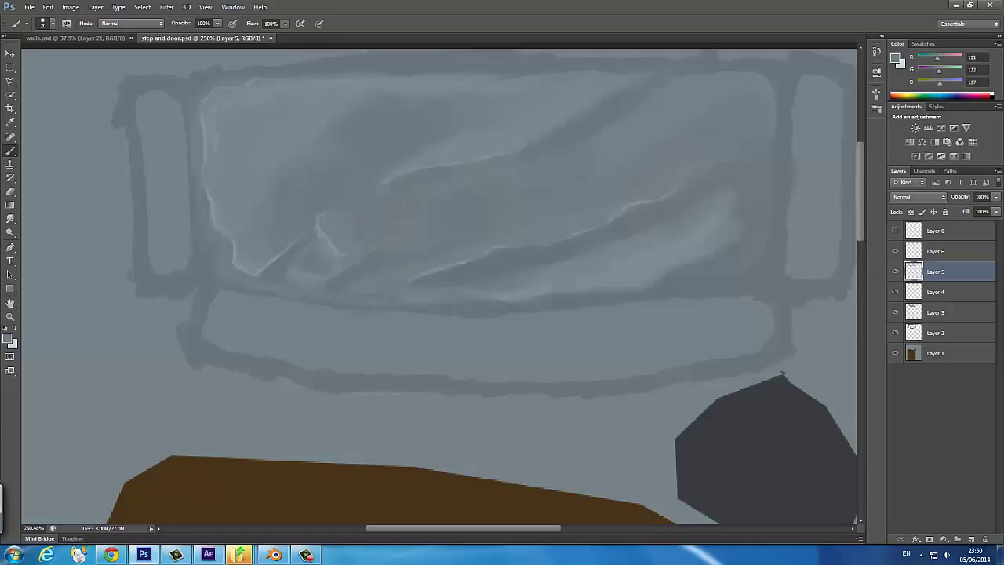
left_click(439, 251, "alt")
key("bracketleft")
key("bracketleft")
key("bracketleft")
scroll(427, 184, "up", 5)
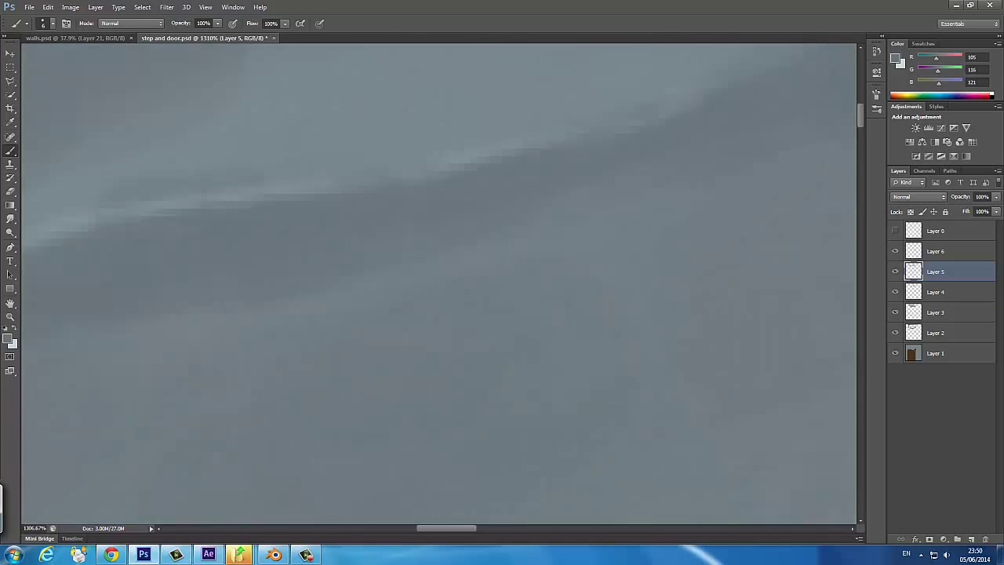
left_click(428, 184, "alt")
mouse_move(420, 178)
left_mouse_down()
mouse_move(443, 194)
mouse_move(506, 155)
left_mouse_up()
Undo that stroke and add a light highlight on the highlight layer instead
key("ctrl+z")
key("alt+bracketright")
left_click(505, 155, "alt")
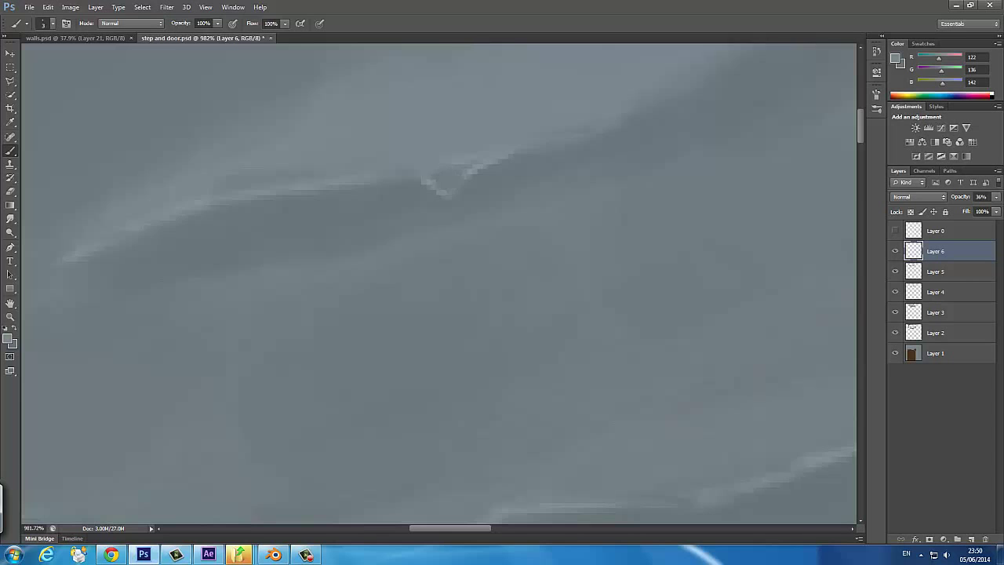
scroll(439, 188, "down", 8)
scroll(439, 188, "up", 6)
left_click(471, 235, "alt")
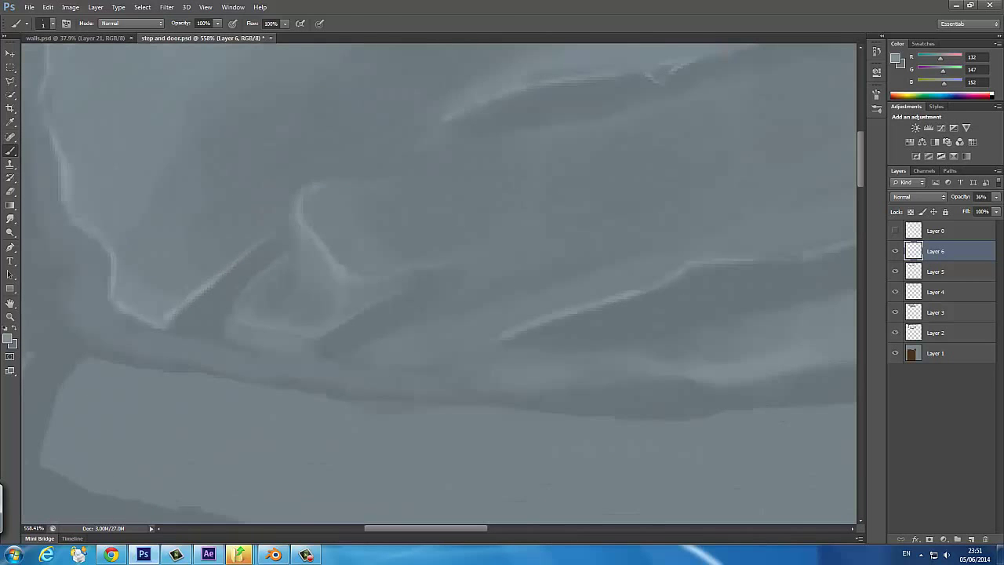
scroll(470, 282, "down", 6)
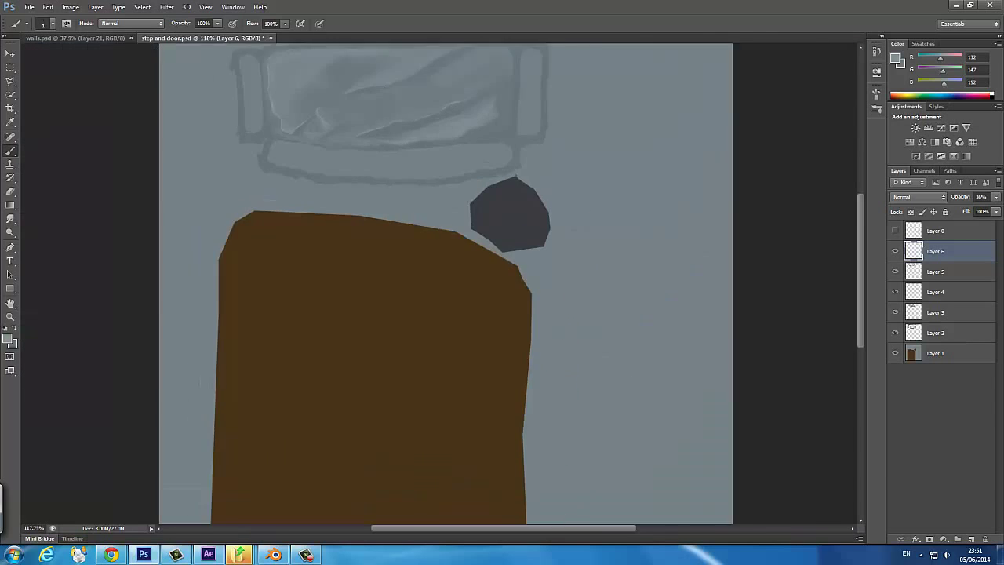
scroll(470, 282, "up", 2)
Pick a very light grey-blue and paint a highlight along the stone's lower edge
left_click(9, 338)
left_click(371, 161)
key("Return")
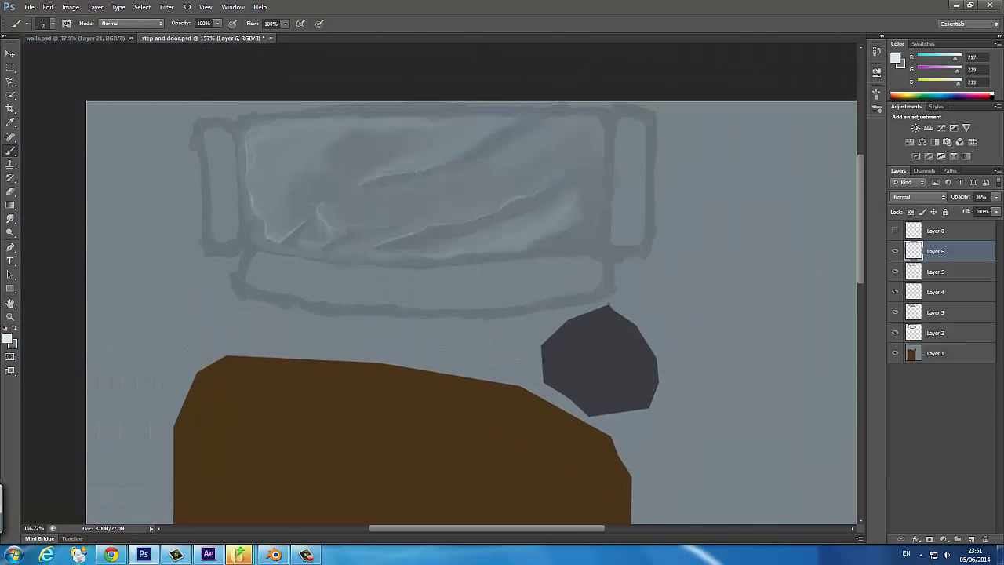
left_click_drag(367, 260, 450, 258)
scroll(604, 222, "up", 5)
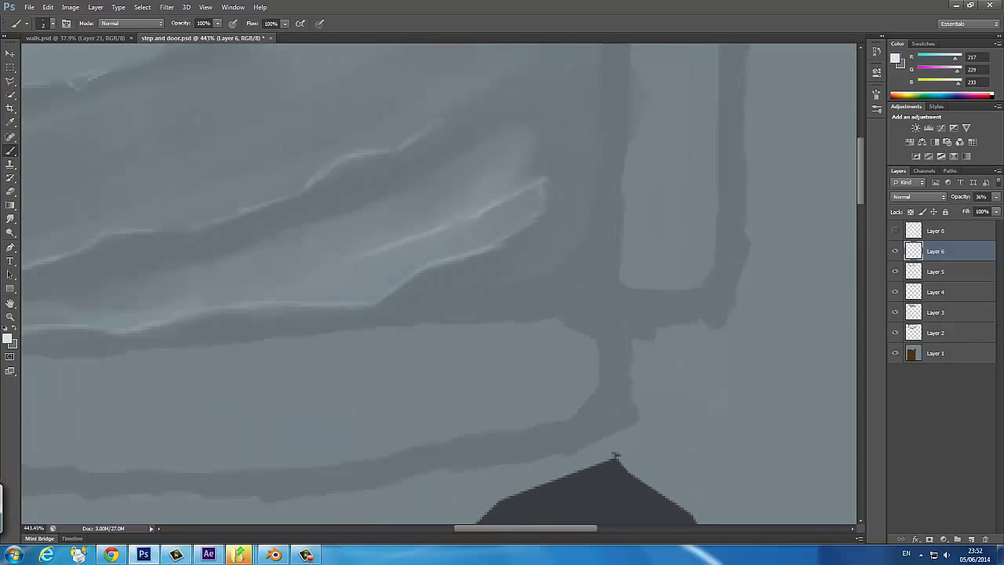
Paint darker grey shading strokes across the stone on the opaque shading layer
left_click(935, 271)
left_click(439, 313, "alt")
left_click_drag(356, 262, 506, 206)
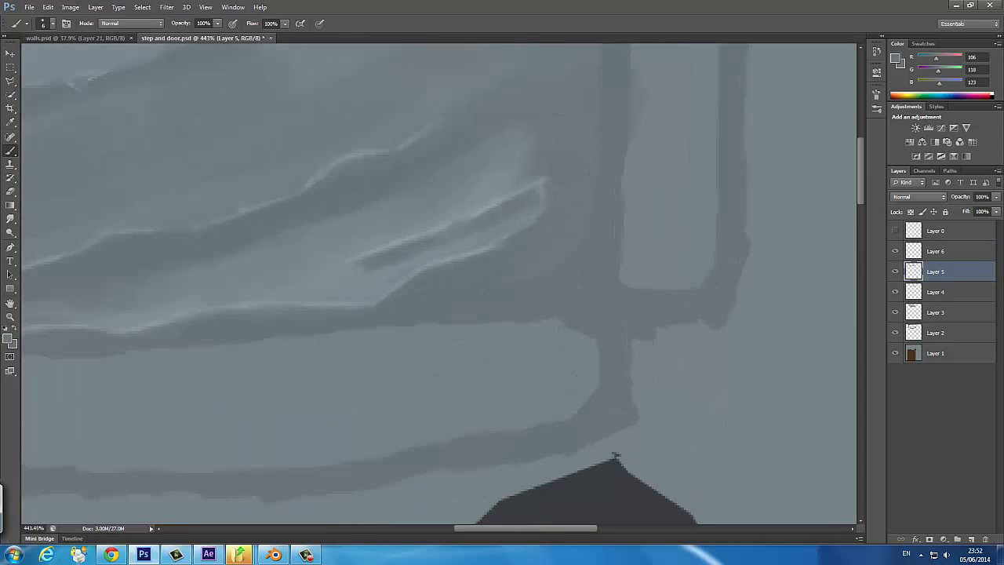
key("alt+bracketright")
key("e")
key("b")
scroll(616, 454, "down", 5)
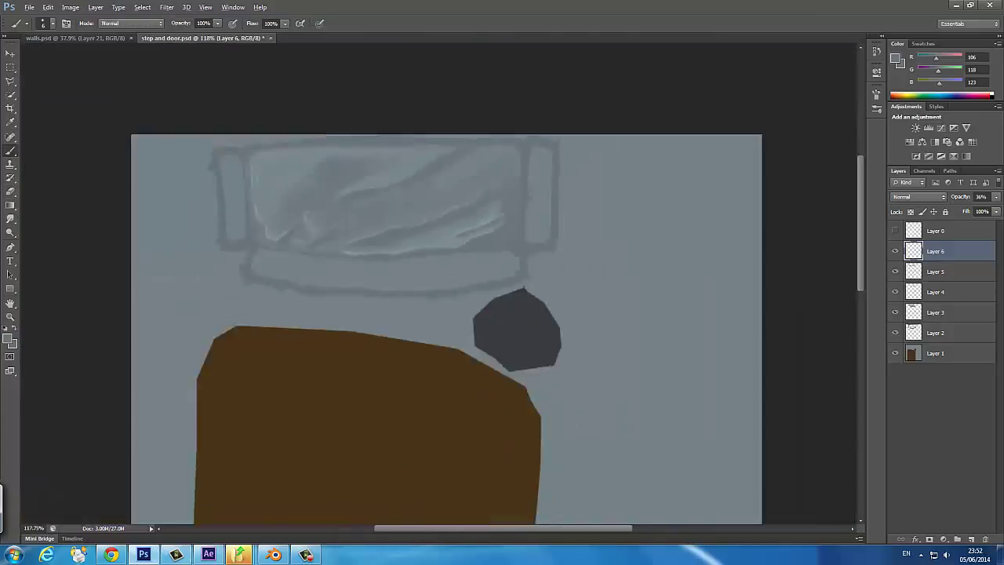
scroll(708, 355, "up", 3)
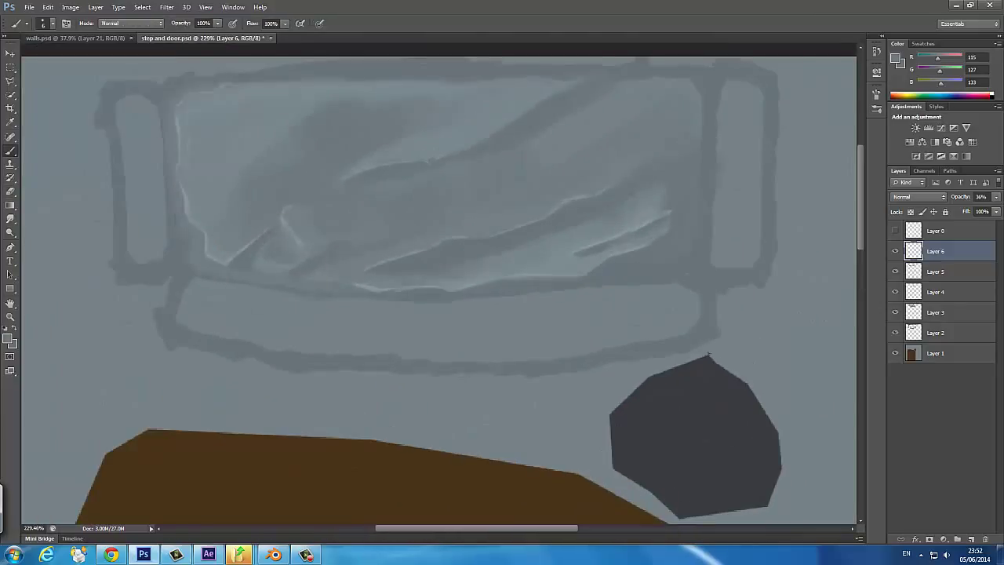
Alternate between Layer 5 and Layer 6, sampling greys, and dab a dark spot into a crevice
key("alt+bracketleft")
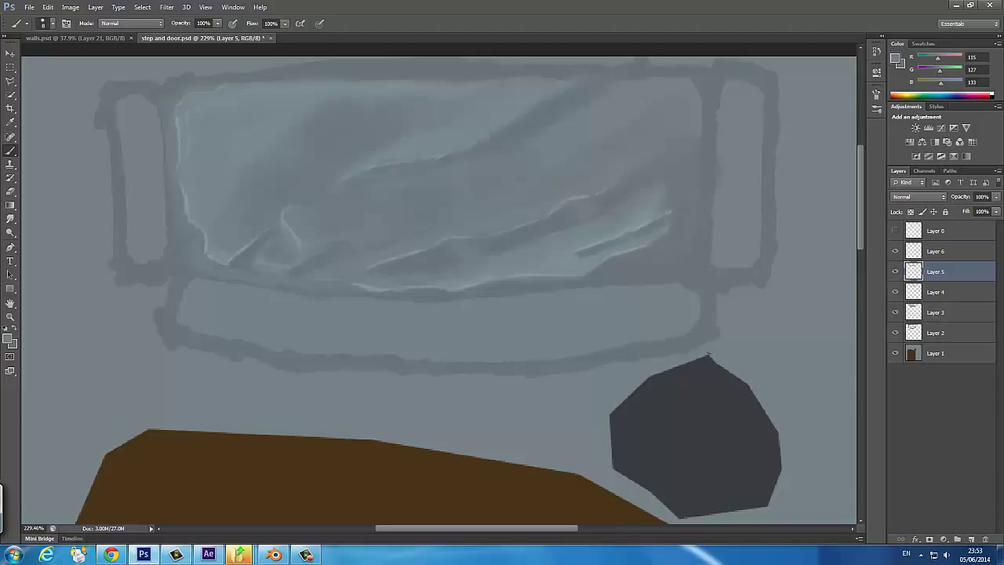
left_click(708, 355, "alt")
key("alt+bracketright")
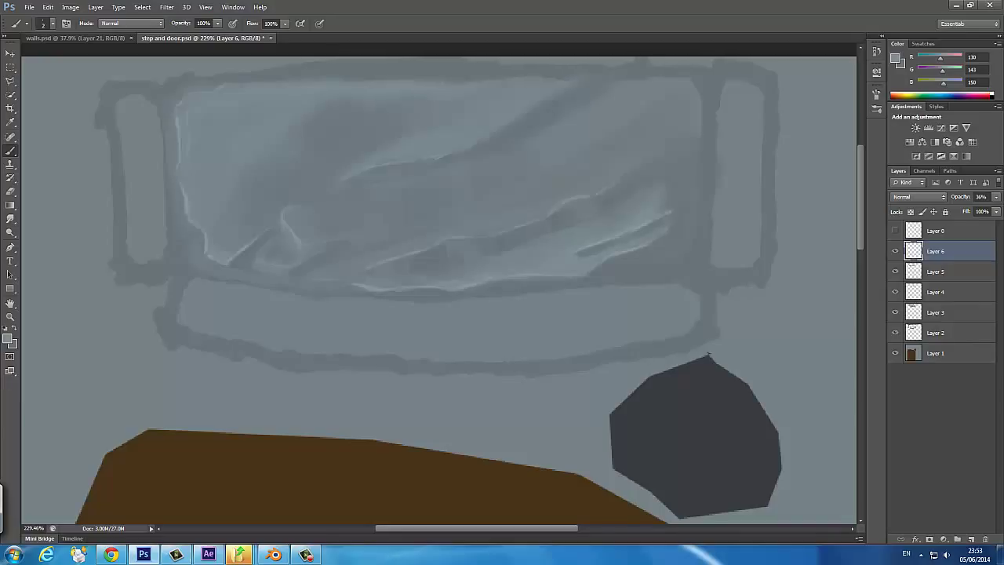
key("alt+bracketleft")
left_click(708, 355, "alt")
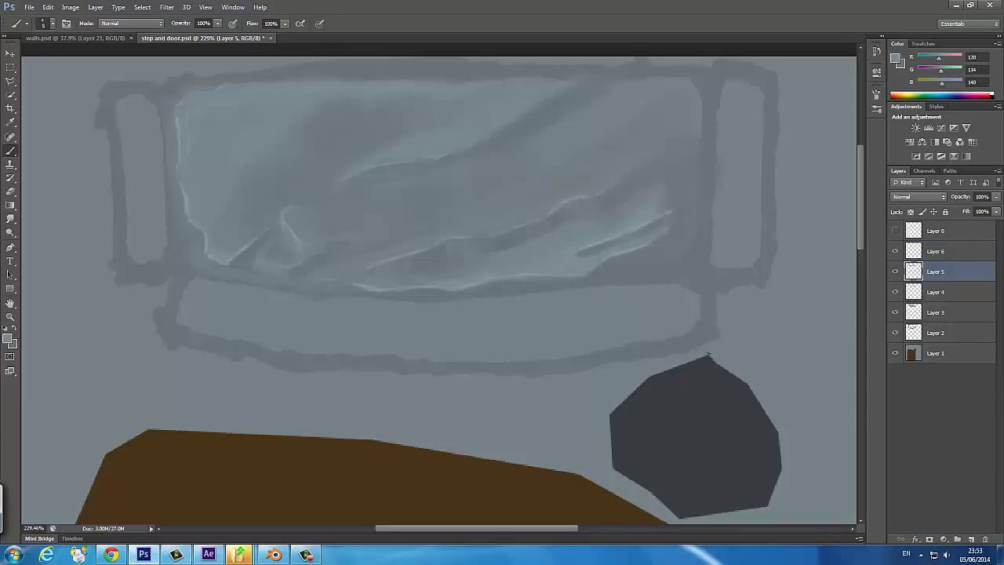
left_click(708, 355, "alt")
left_click(708, 355, "alt")
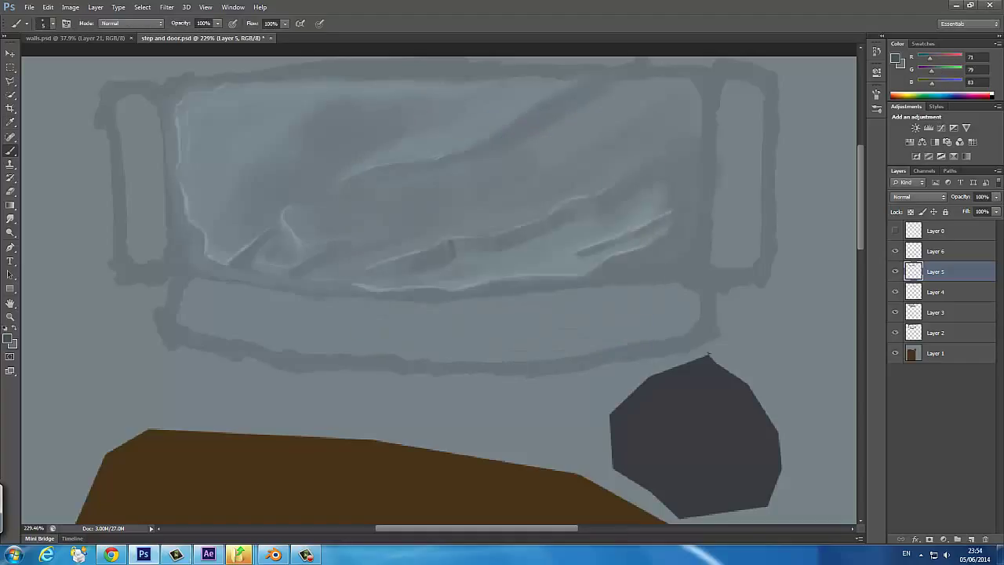
left_click(556, 224)
left_click(708, 355, "alt")
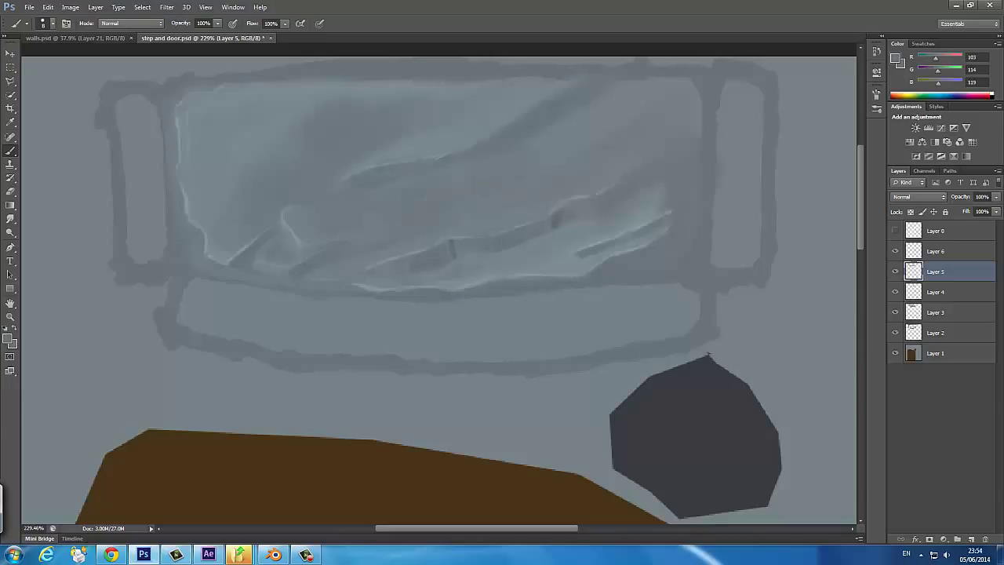
scroll(708, 355, "down", 3)
scroll(769, 358, "up", 3)
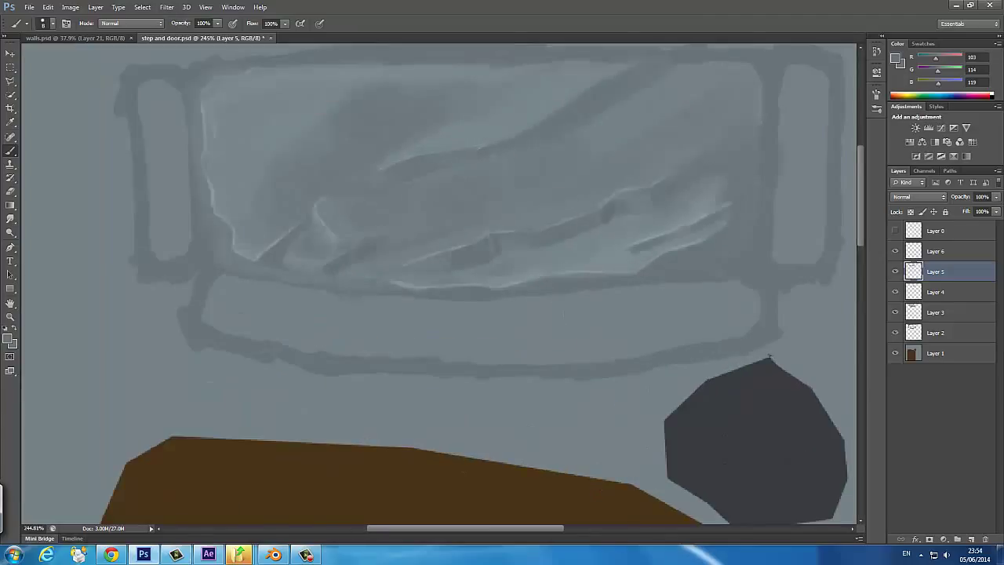
key("alt+bracketright")
left_click(768, 358, "alt")
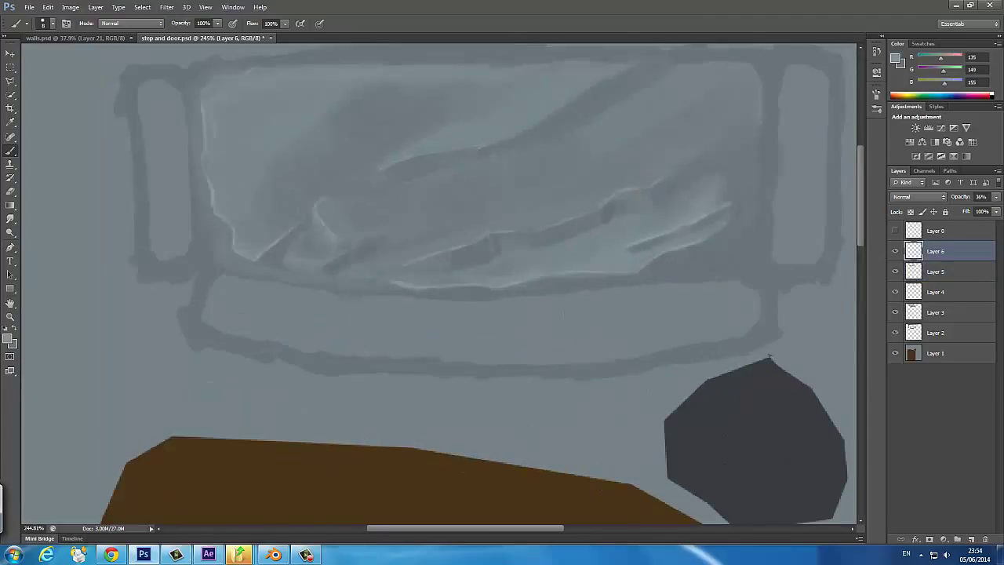
Set a pale grey-blue, brush a soft darker stroke through the folds on Layer 5, and resample the base grey
left_click(8, 338)
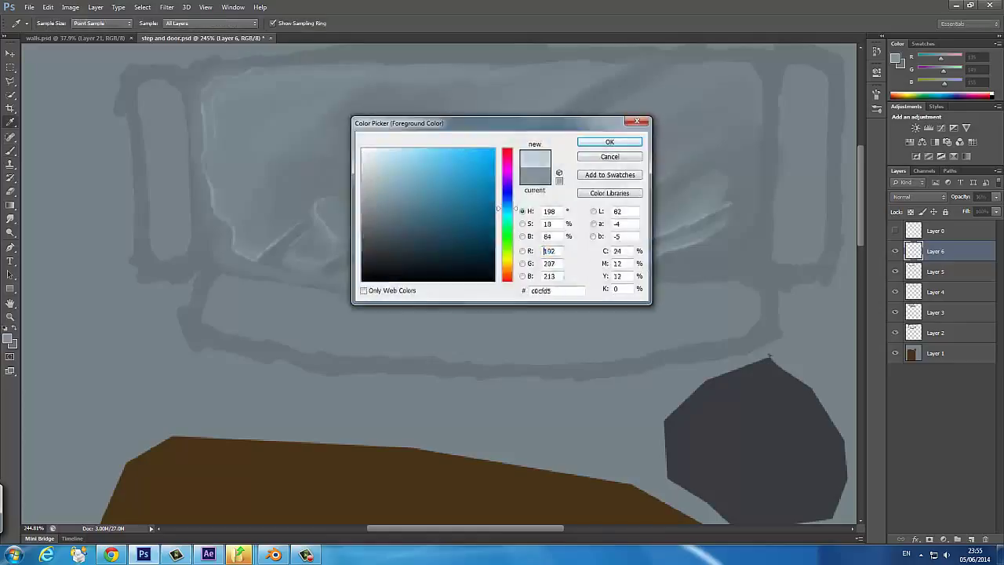
left_click(376, 129)
key("Return")
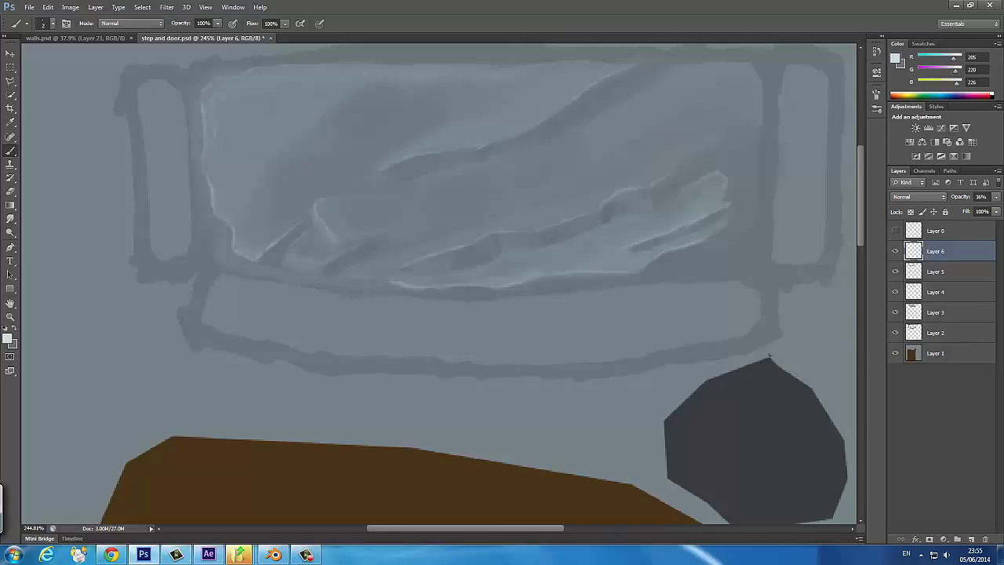
scroll(196, 117, "up", 5)
key("alt+bracketleft")
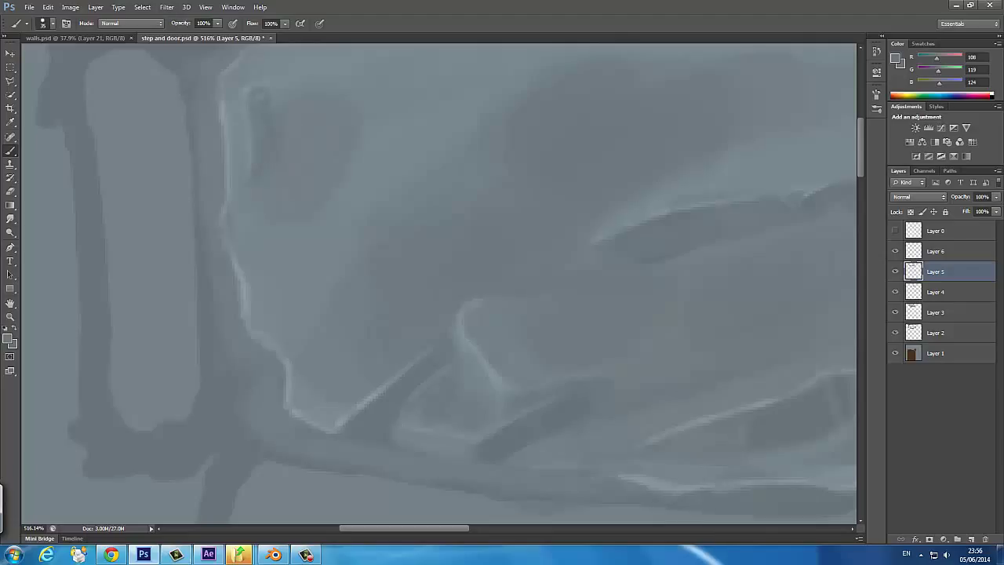
left_click_drag(375, 128, 338, 210)
scroll(703, 348, "down", 5)
scroll(704, 348, "up", 3)
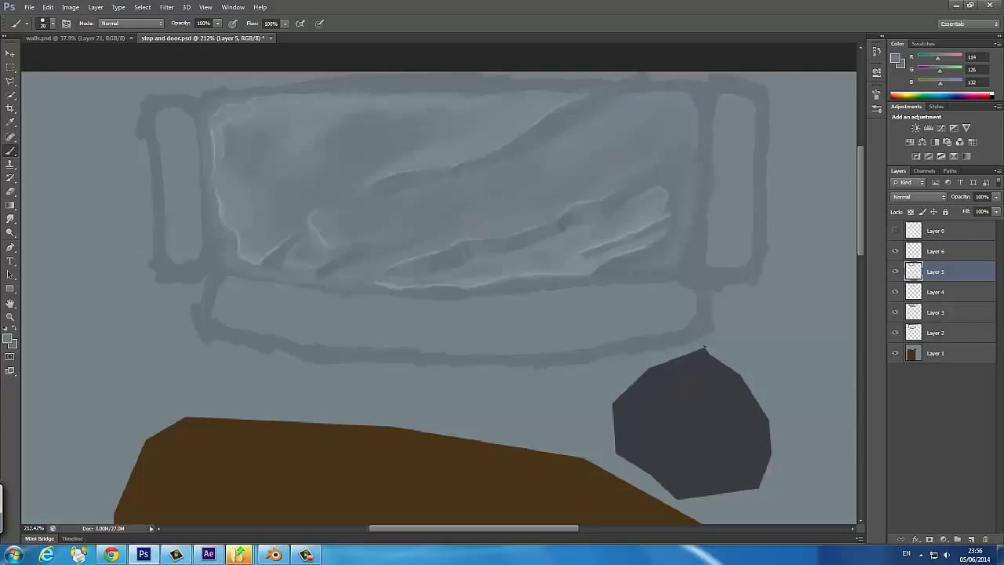
left_click(703, 347, "alt")
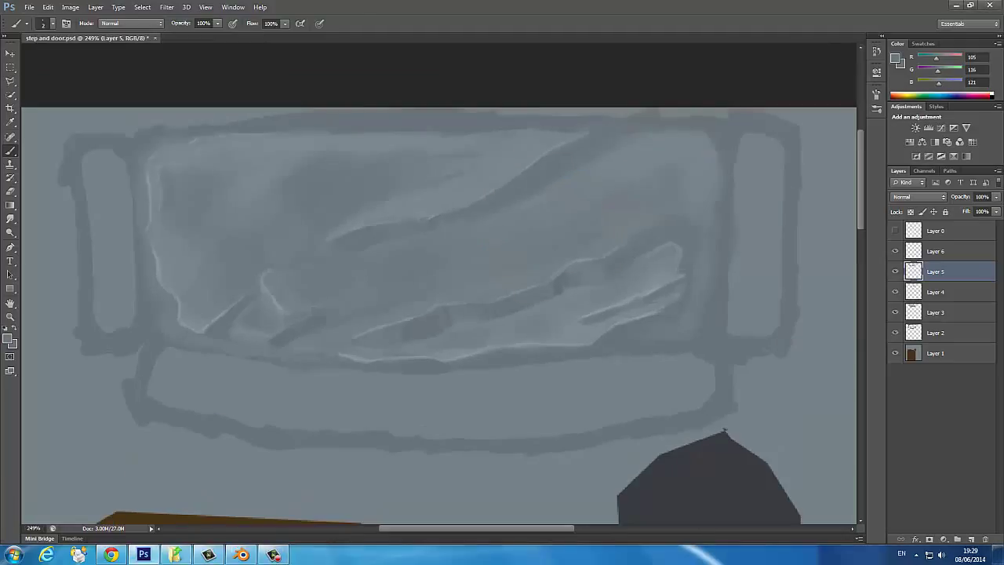
Paint a short pale grey-blue highlight along a fold edge on the highlight layer
key("ctrl+z")
key("ctrl+z")
key("ctrl+z")
key("ctrl+z")
key("alt+bracketright")
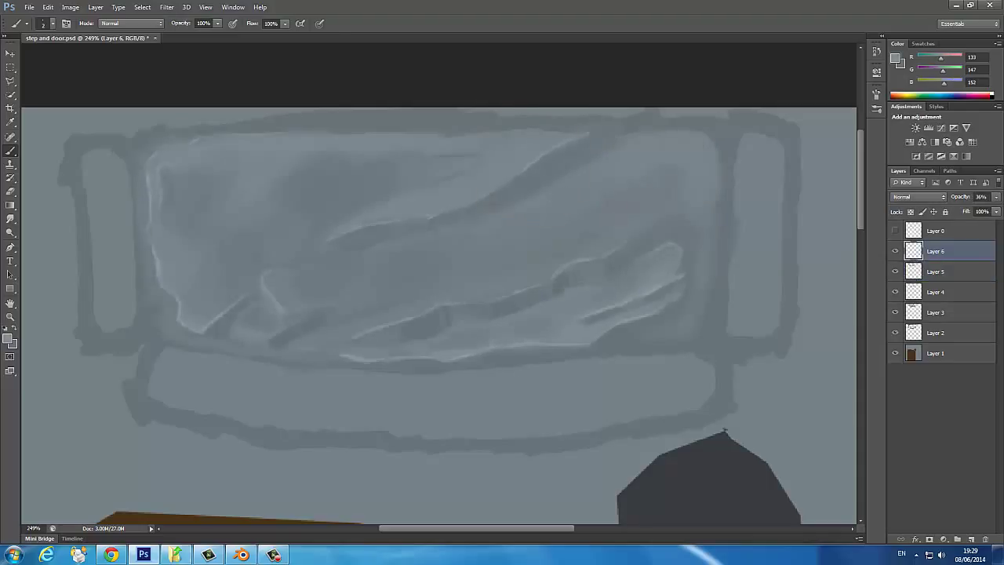
key("e")
key("b")
left_click(9, 338)
left_click(375, 134)
key("Return")
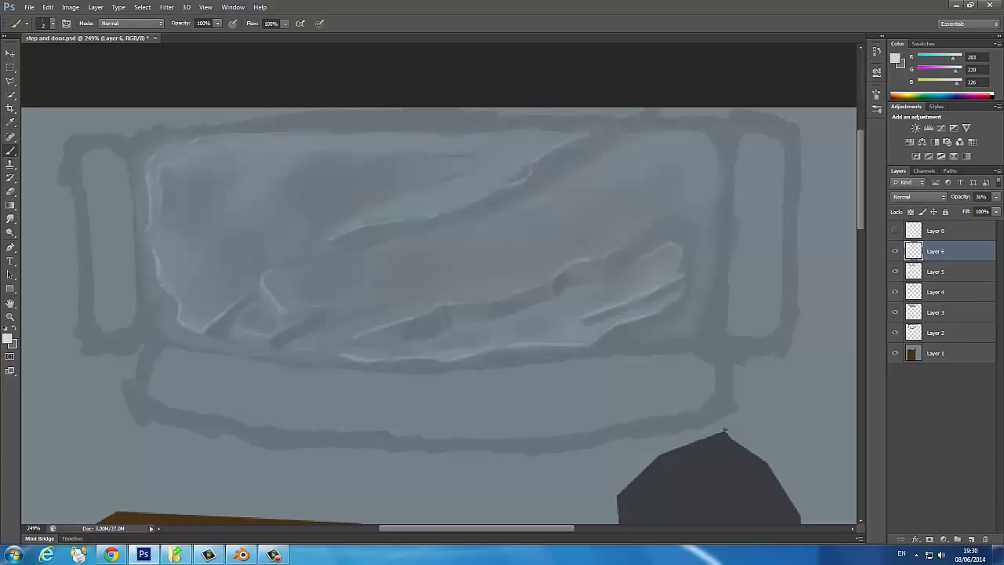
left_click_drag(537, 177, 528, 183)
On the shading layer, sample a series of darker and lighter greys from the stone
key("alt+bracketleft")
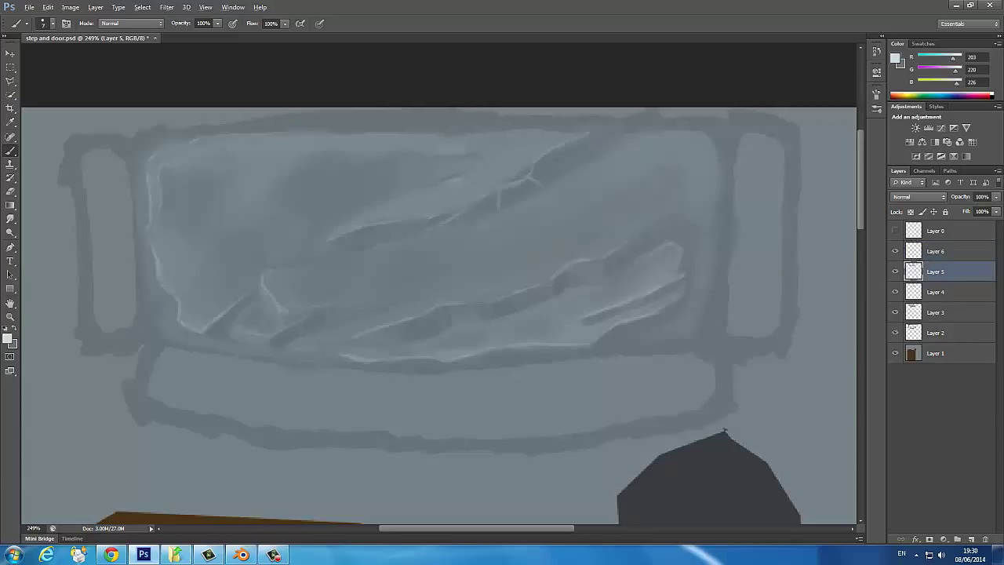
left_click(524, 172, "alt")
left_click(724, 431, "alt")
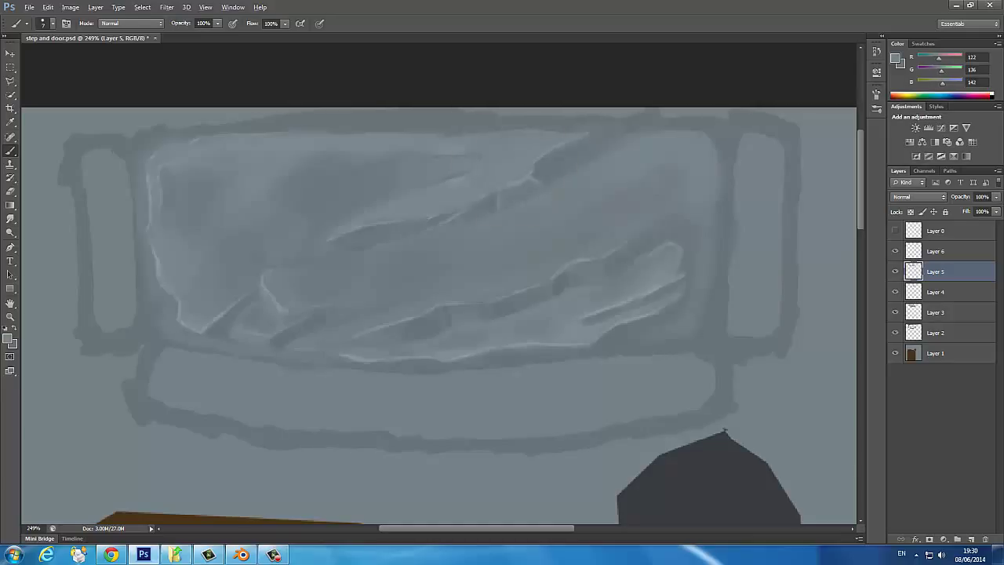
left_click(724, 430, "alt")
left_click(723, 431, "alt")
left_click(723, 430, "alt")
left_click(724, 431, "alt")
left_click(723, 430, "alt")
scroll(724, 431, "up", 1)
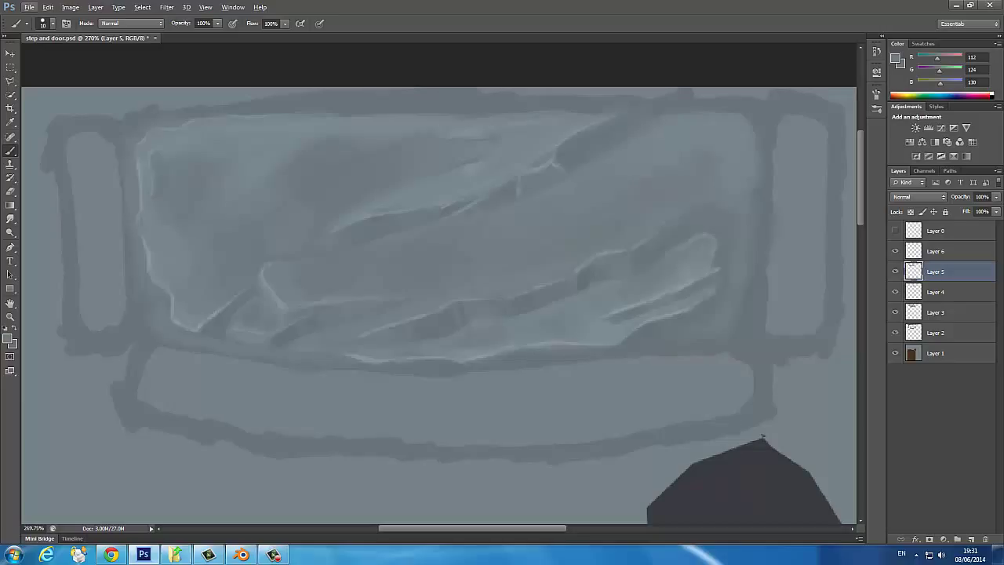
left_click(762, 436, "alt")
left_click(762, 436, "alt")
Sample a mid grey and lighten the left edge of the lower frame with a smaller brush
left_click(470, 167, "alt")
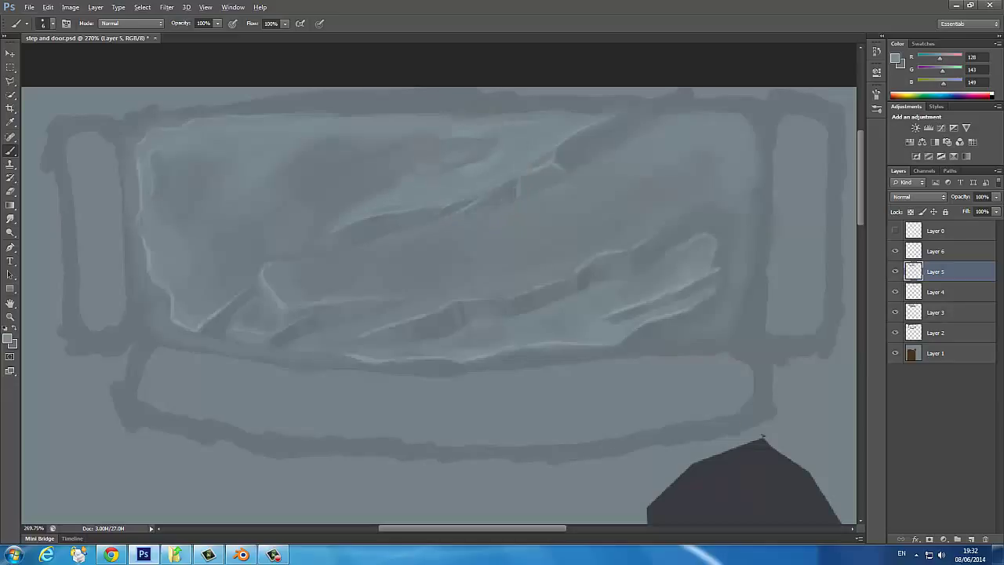
left_click(762, 436, "alt")
left_click(505, 120, "alt")
left_click(762, 436, "alt")
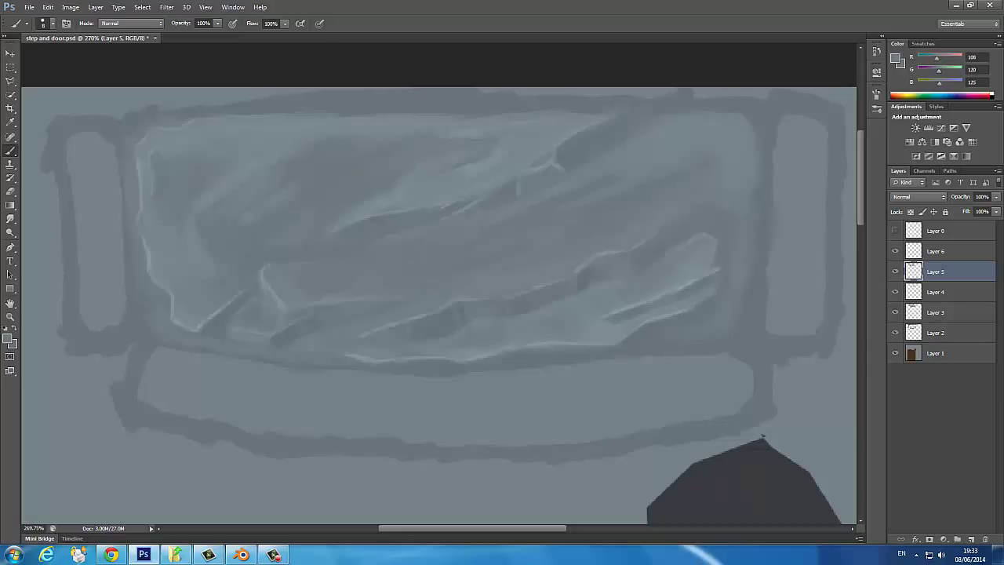
left_click(270, 188, "alt")
key("bracketleft")
scroll(439, 306, "down", 1)
left_click(536, 269, "alt")
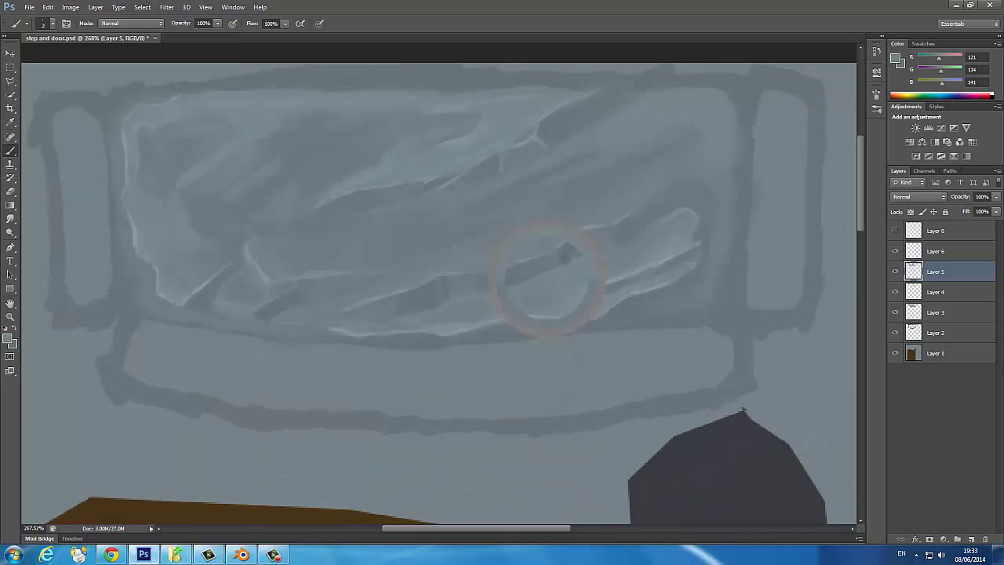
left_click_drag(133, 324, 121, 366)
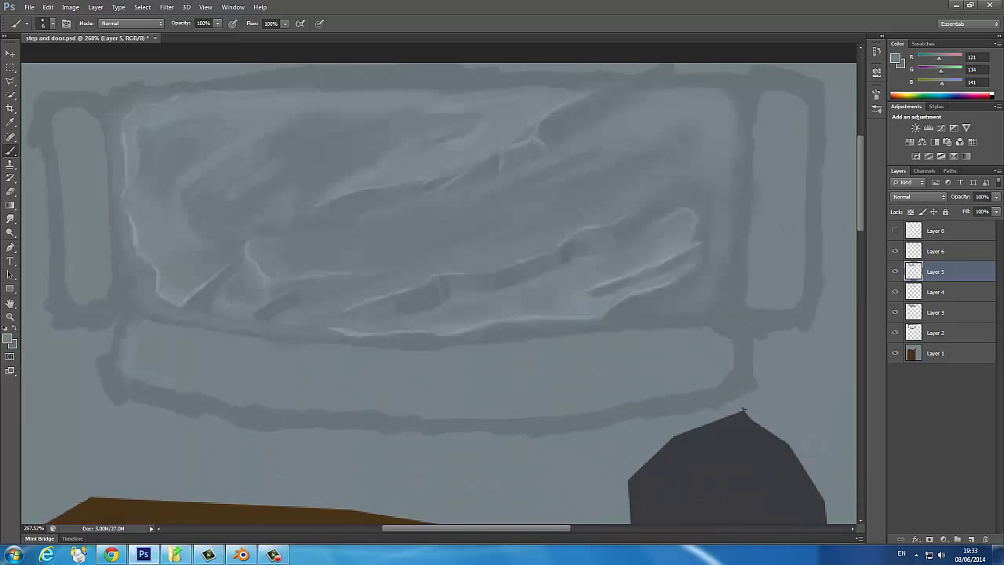
Add faint pale highlights along the frame's lower edge and streaks in the lower stone band
key("alt+bracketright")
left_click(9, 339)
left_click(378, 171)
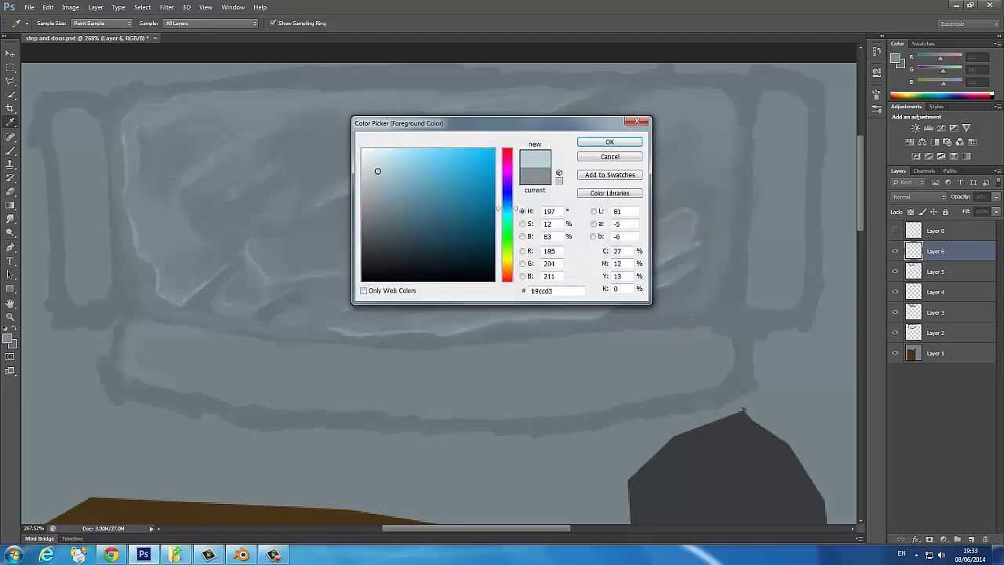
left_click(609, 141)
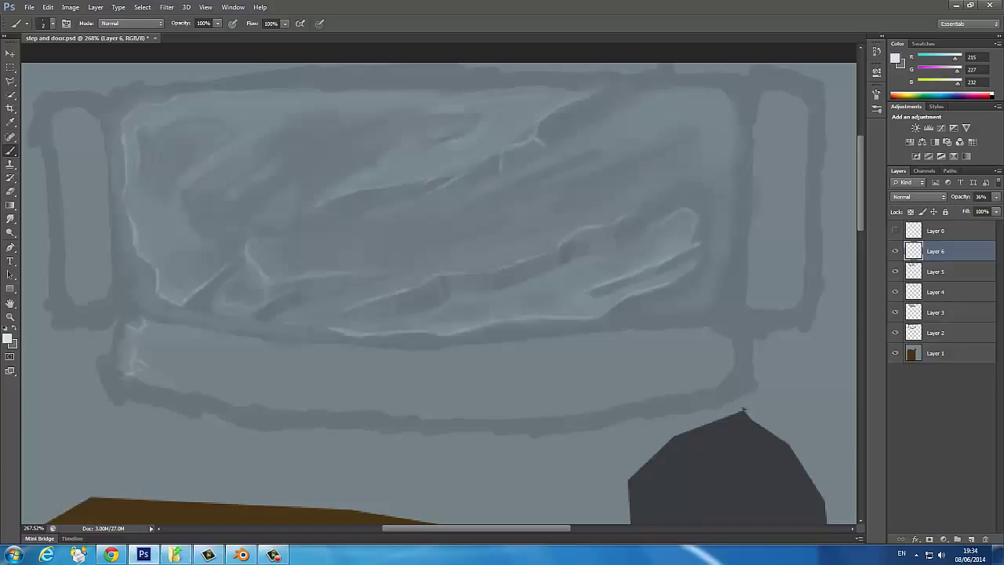
left_click_drag(149, 333, 174, 333)
left_click_drag(274, 353, 357, 363)
left_click_drag(488, 410, 528, 413)
left_click_drag(603, 349, 528, 397)
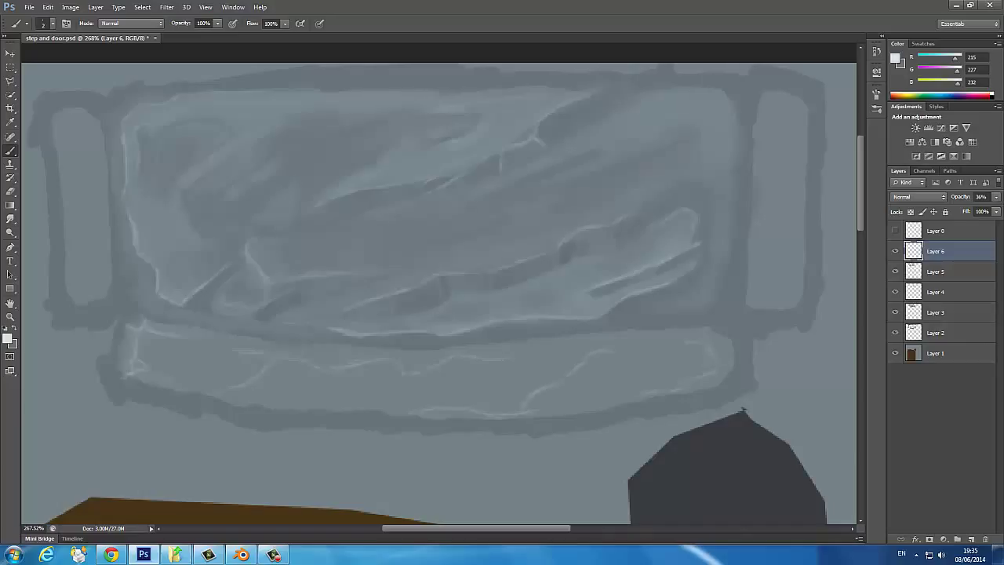
Paint darker grey cracks into the lower band on Layer 5 and shade its lower-left part
left_click(743, 410, "alt")
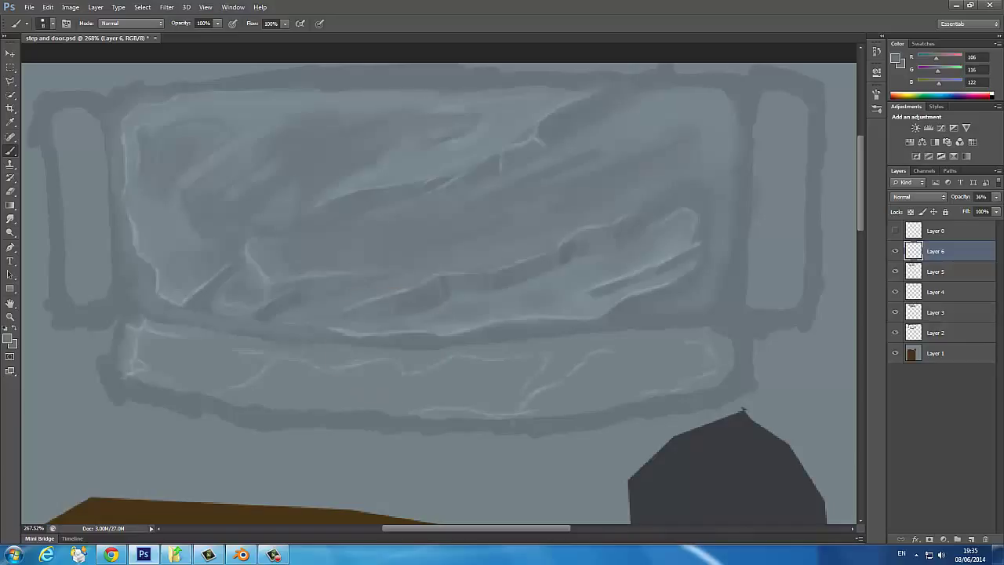
key("alt+bracketleft")
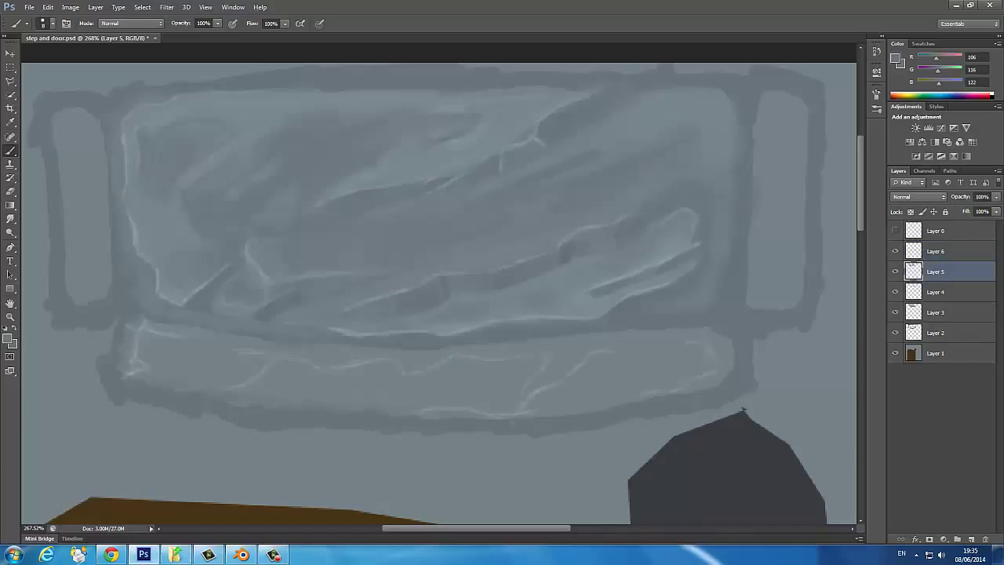
left_click_drag(565, 361, 525, 395)
mouse_move(596, 339)
left_mouse_down()
mouse_move(398, 361)
mouse_move(255, 343)
left_mouse_up()
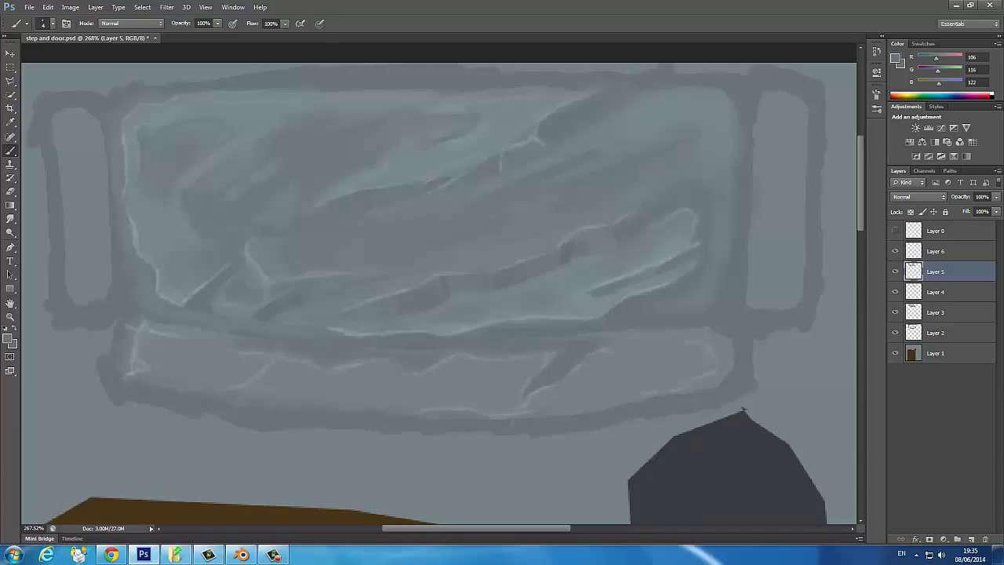
left_click_drag(232, 385, 213, 388)
key("bracketright")
key("bracketright")
key("bracketright")
left_click(155, 357, "alt")
left_click_drag(212, 331, 188, 335)
left_click_drag(131, 348, 130, 359)
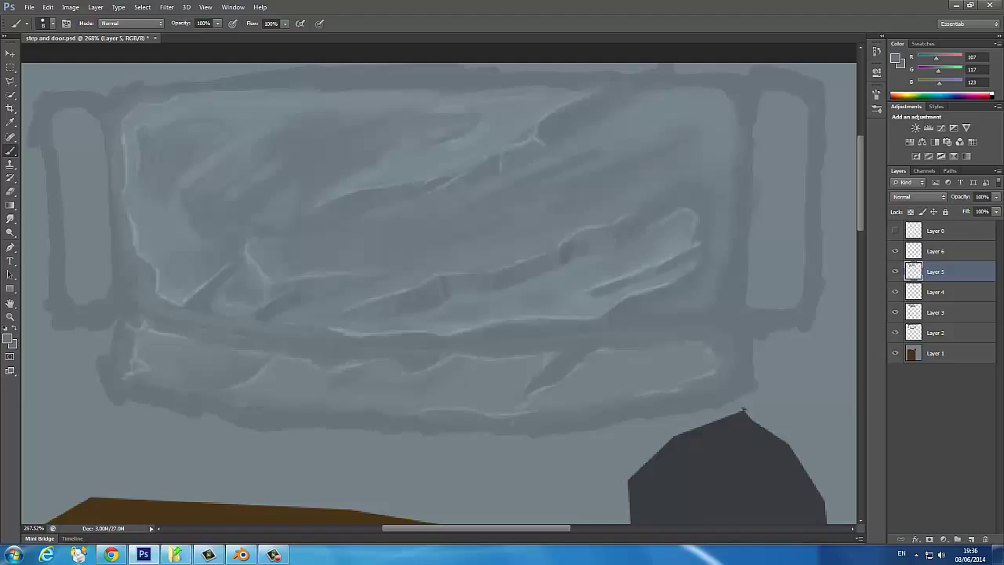
Set a mid-dark grey and paint dark crack marks across the stone top
left_click(743, 410, "alt")
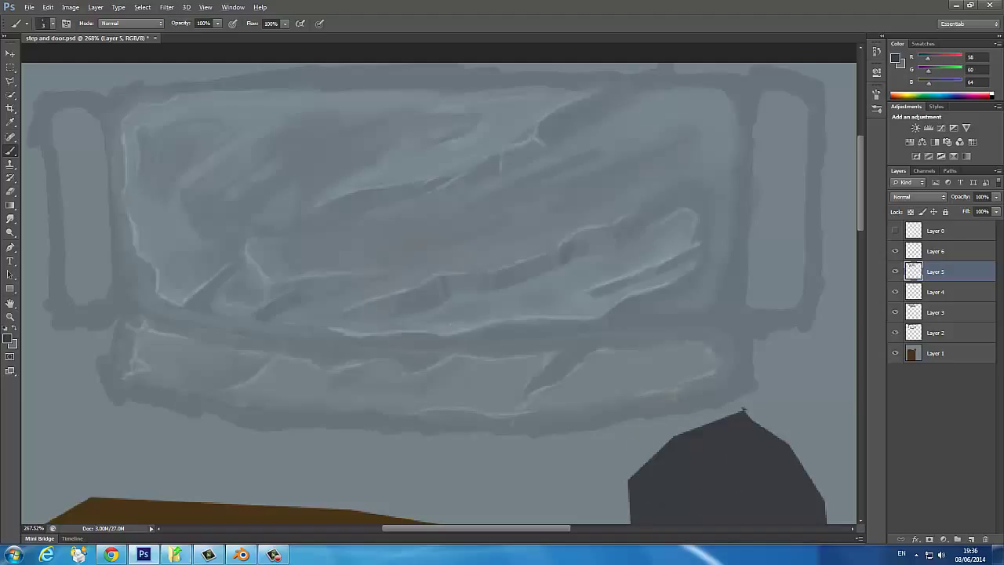
left_click(895, 59)
left_click(377, 235)
left_click(600, 136)
left_click(895, 59)
left_click(377, 220)
left_click(605, 128)
left_click_drag(399, 307, 436, 290)
left_click_drag(495, 282, 549, 264)
left_click_drag(621, 235, 655, 207)
Add more cracks: top right, a diagonal one on the left, and along the lower band
left_click(674, 235, "alt")
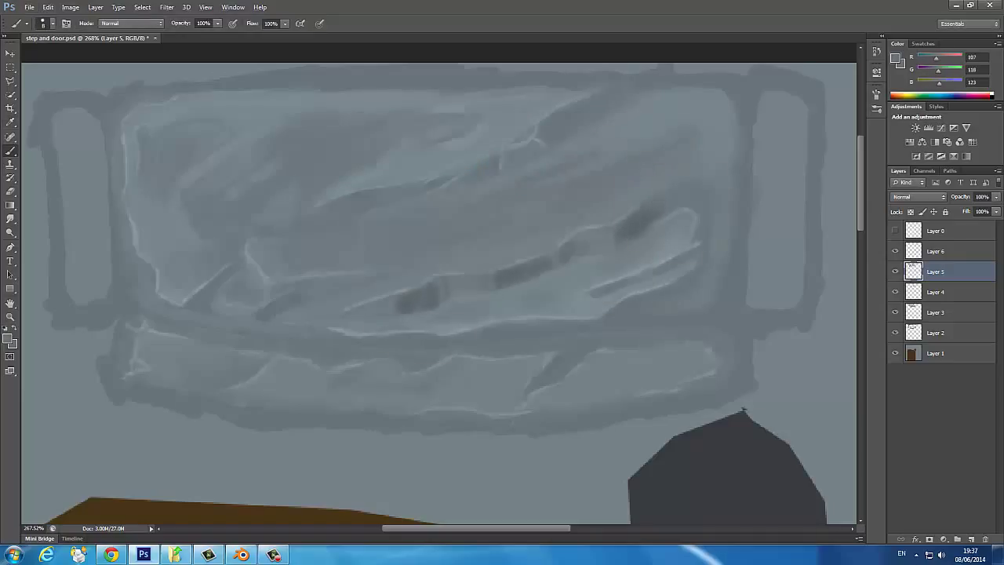
left_click(518, 157, "alt")
left_click_drag(505, 161, 537, 145)
left_click(744, 409, "alt")
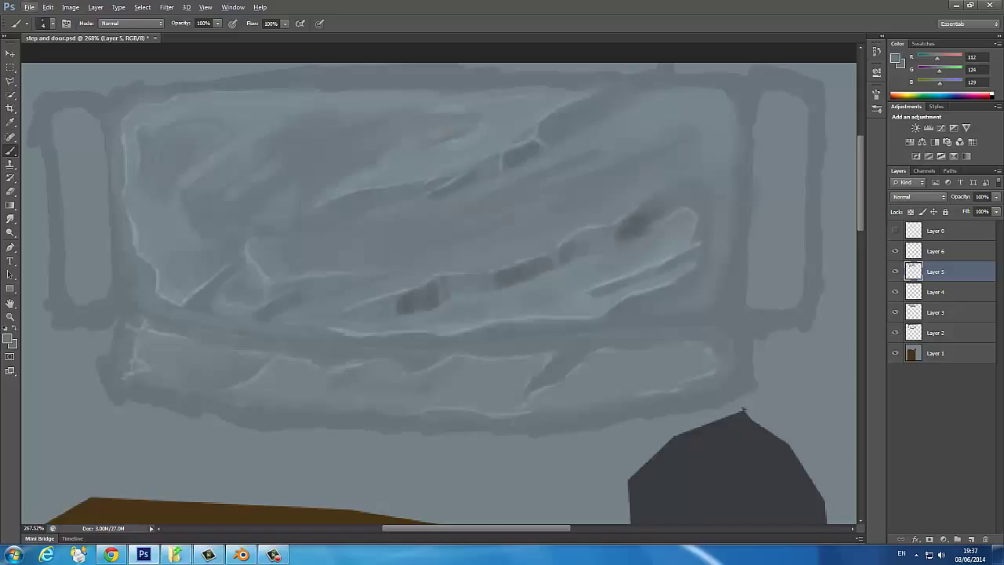
left_click(744, 410, "alt")
left_click_drag(192, 301, 237, 268)
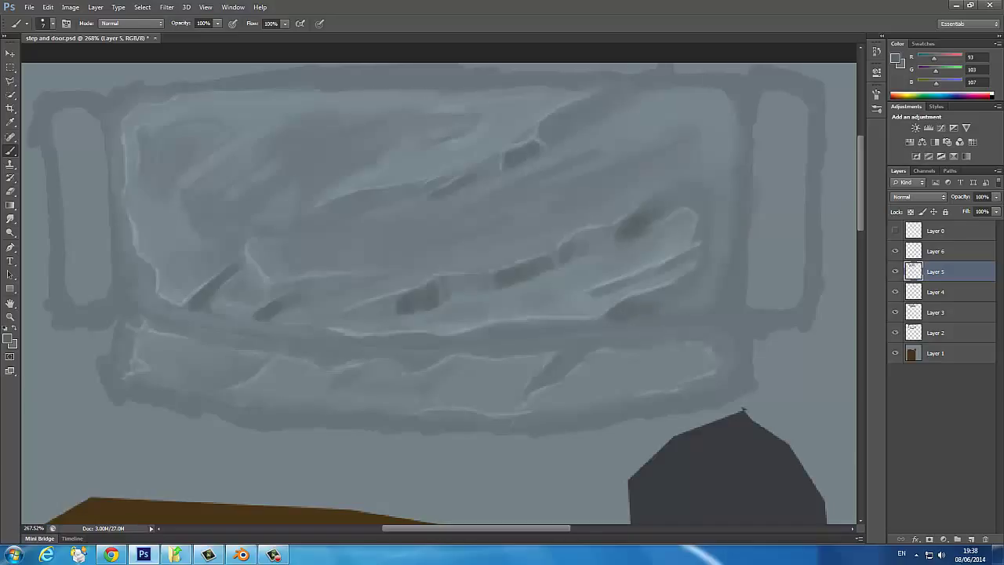
left_click(743, 409, "alt")
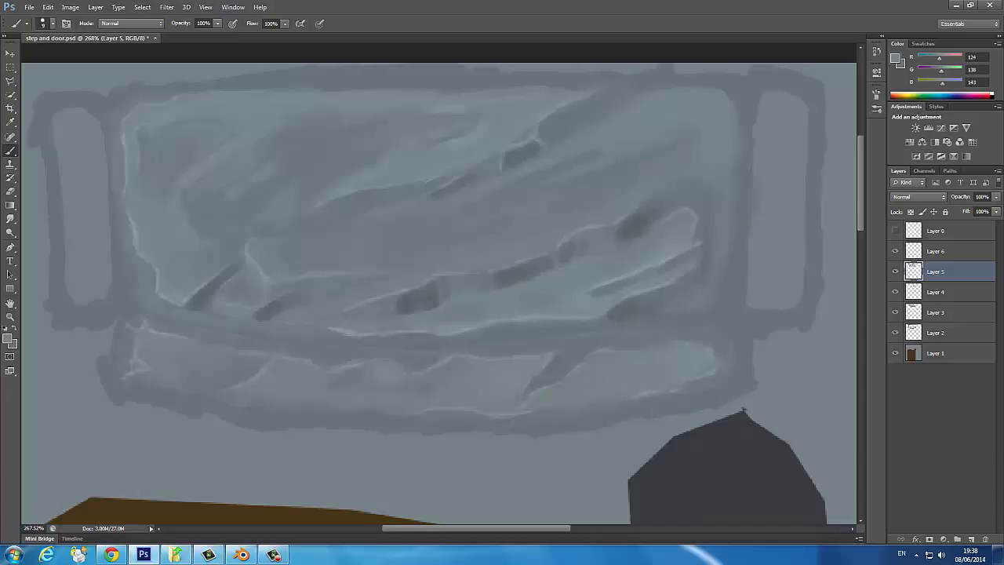
left_click(743, 409, "alt")
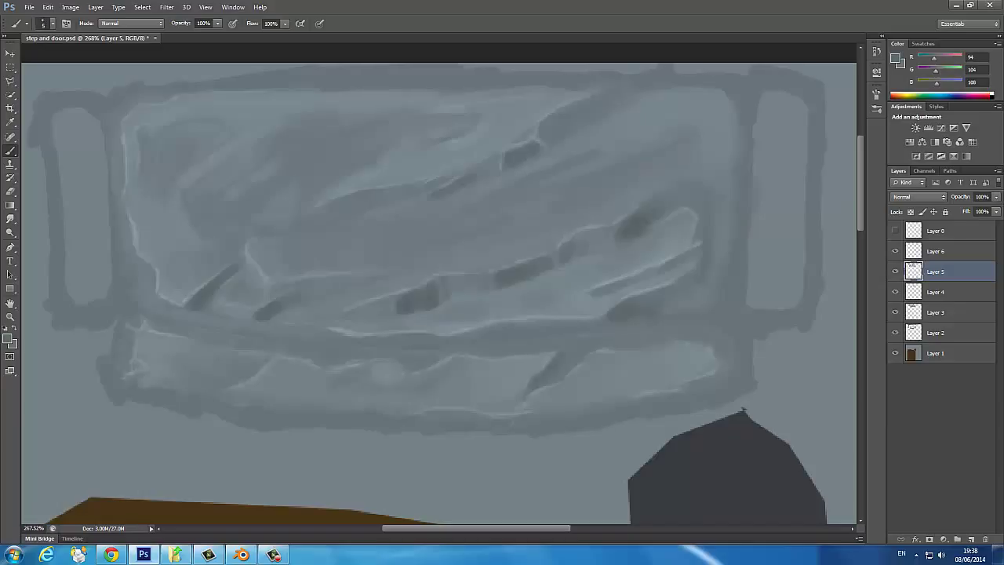
left_click_drag(316, 361, 334, 365)
left_click_drag(174, 335, 219, 332)
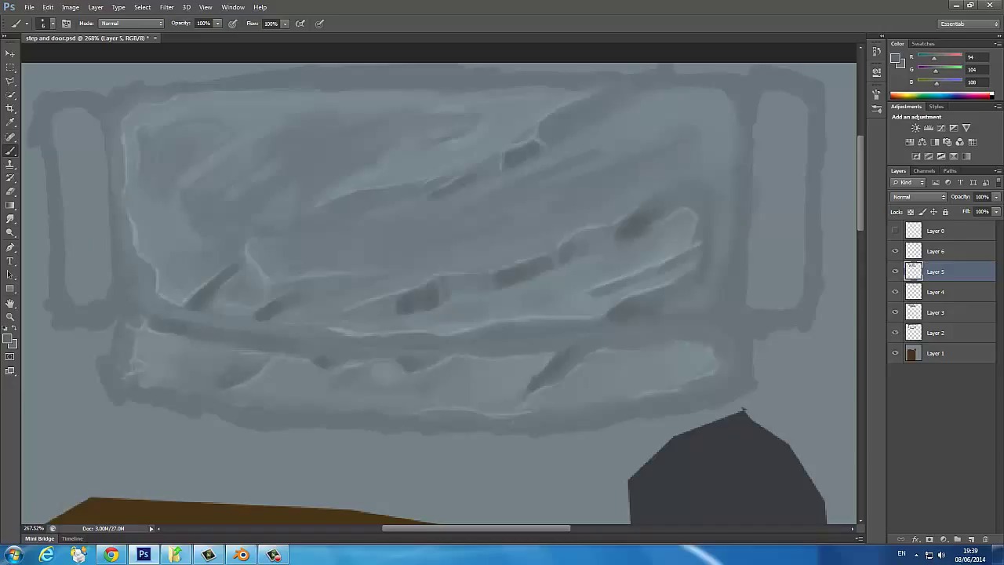
Smudge the crack paint to soften it, then resample a grey from the stone
left_click(205, 376, "alt")
key("r")
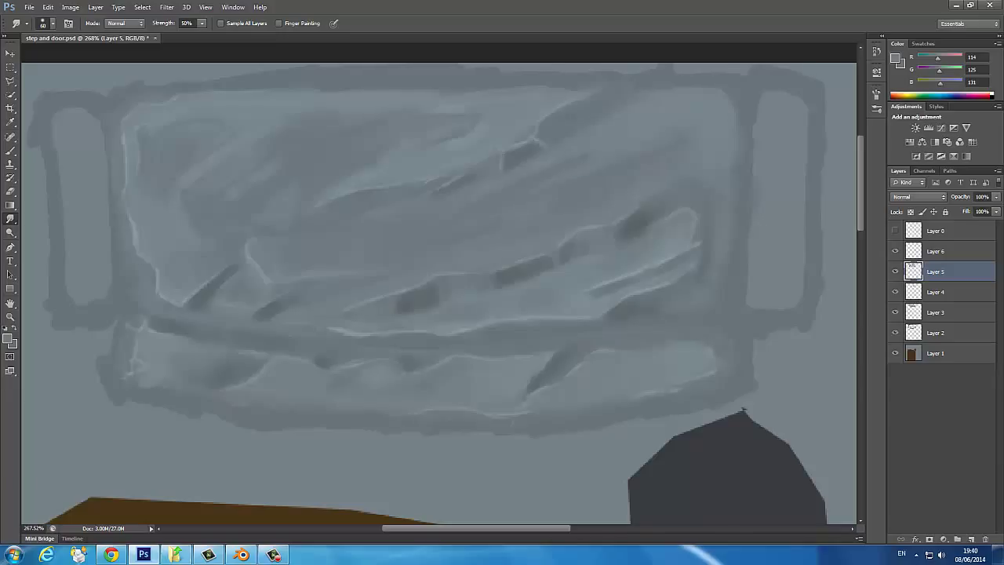
key("b")
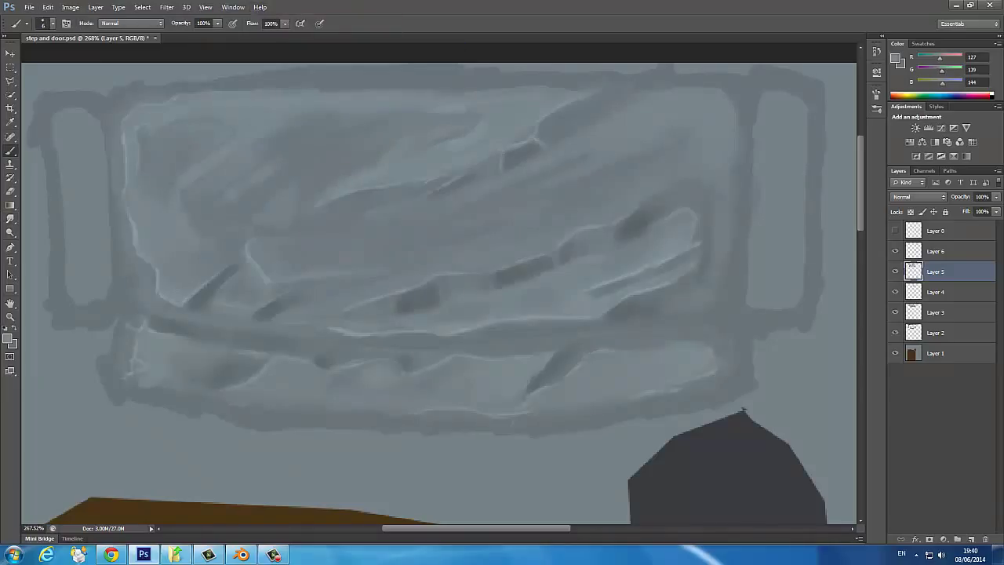
left_click(240, 373, "alt")
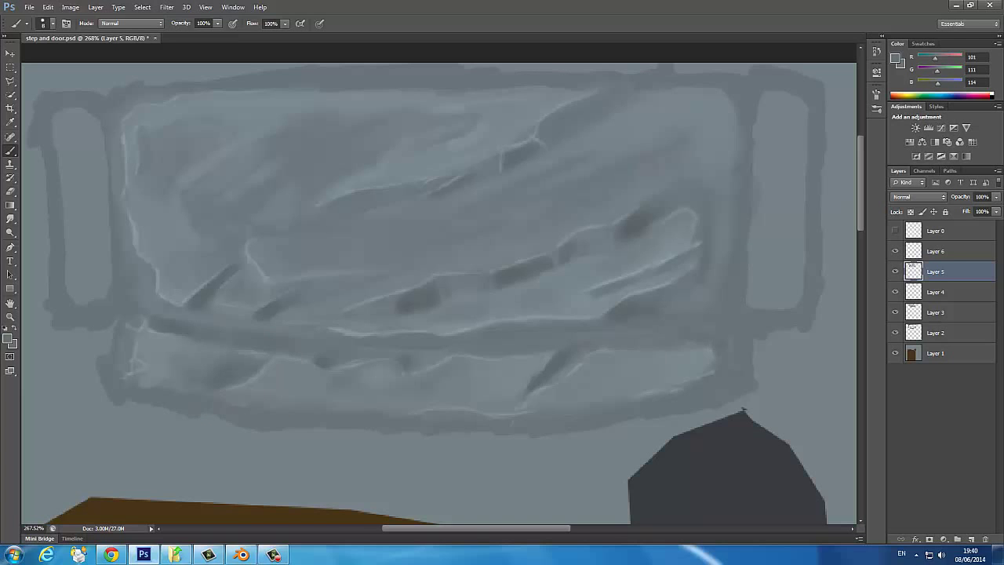
Fit the texture on screen and start saving a Targa copy named step and door.tga
key("ctrl+0")
left_click(28, 7)
left_click(42, 133)
left_click(515, 269)
Save the texture copy as step and door.tga
left_click(486, 332)
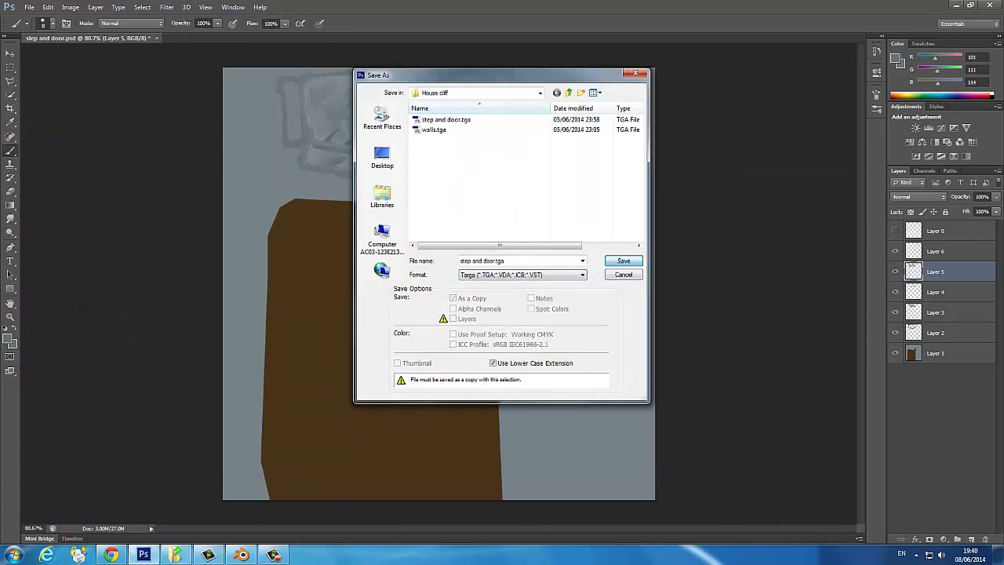
left_click(623, 260)
left_click(528, 180)
In Blender, give the door-and-steps object's material colour the step and door.tga image texture
left_click(241, 554)
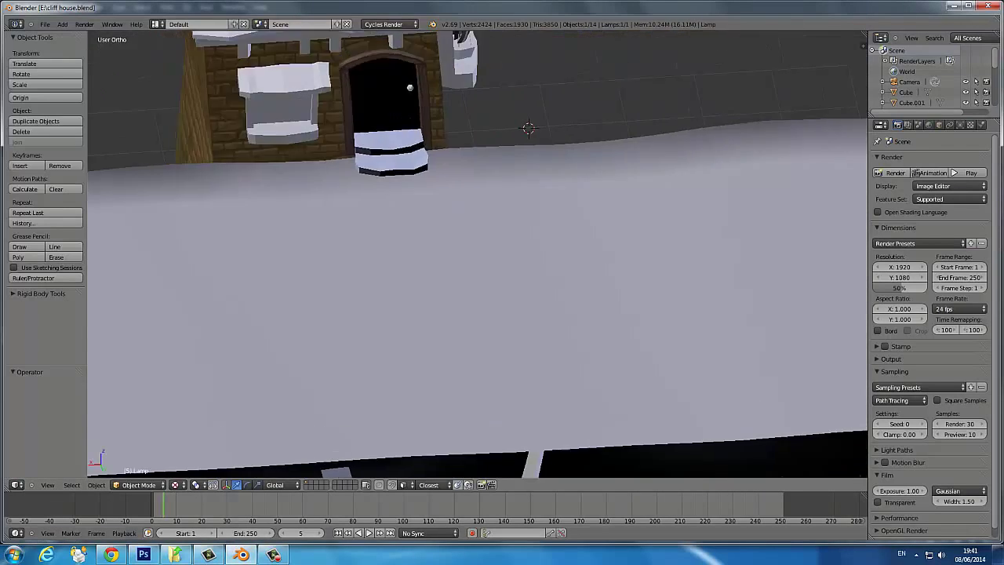
scroll(392, 157, "up", 3)
right_click(416, 353)
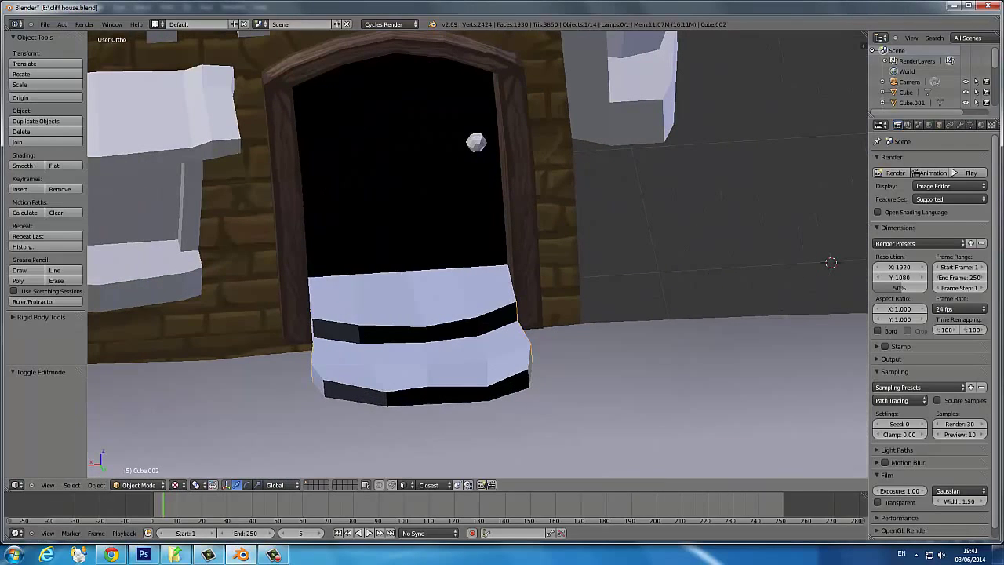
left_click(979, 124)
left_click(990, 272)
left_click(775, 352)
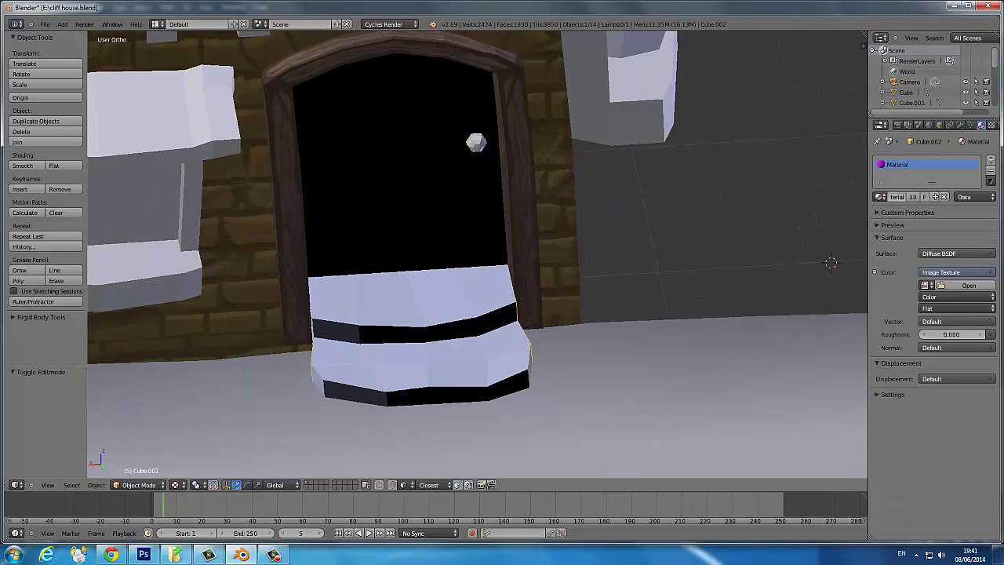
left_click(963, 285)
double_click(168, 117)
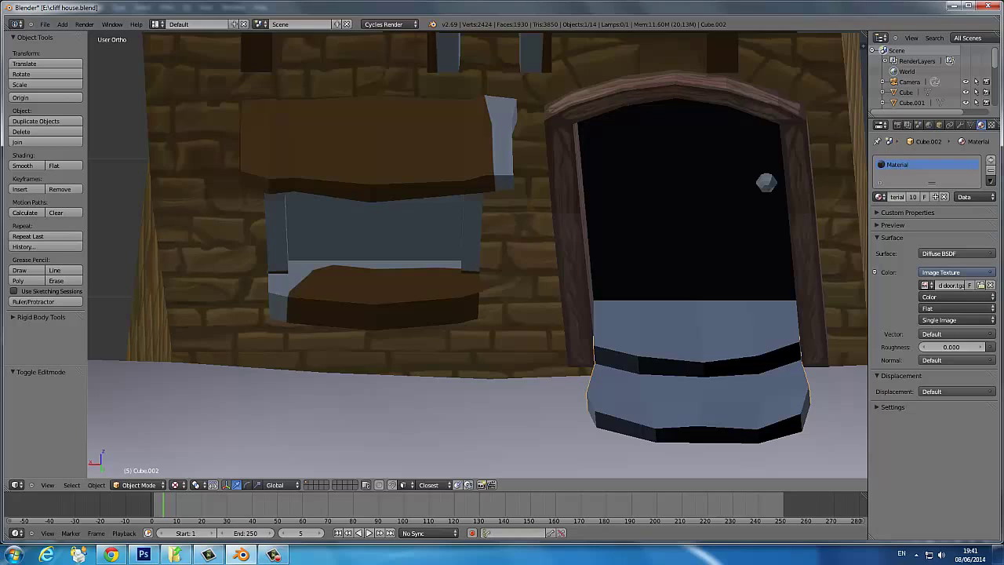
Map the texture by UV, select the whole mesh in Edit Mode, and show the UV Editing layout
key("KP_Divide")
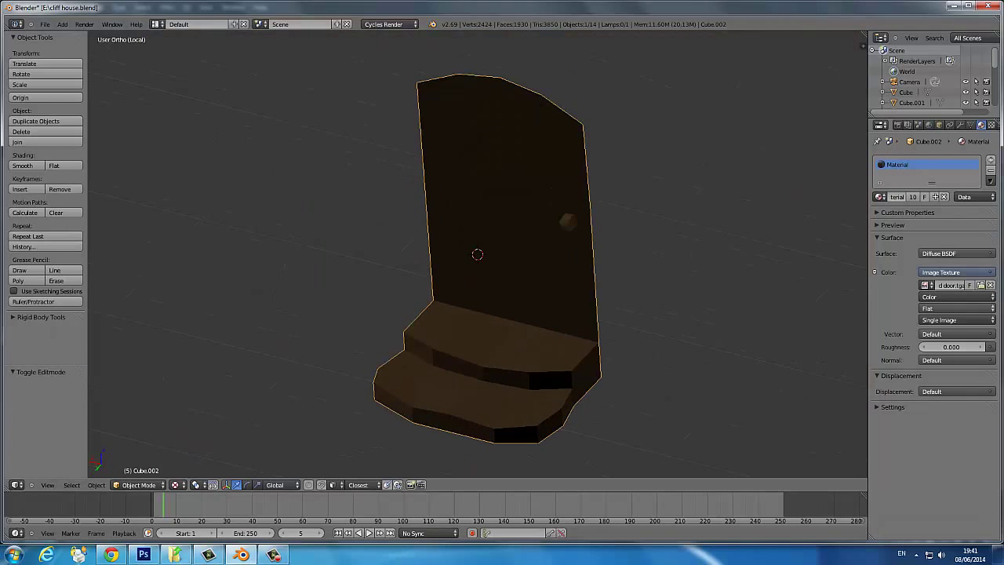
left_click(956, 334)
left_click(812, 243)
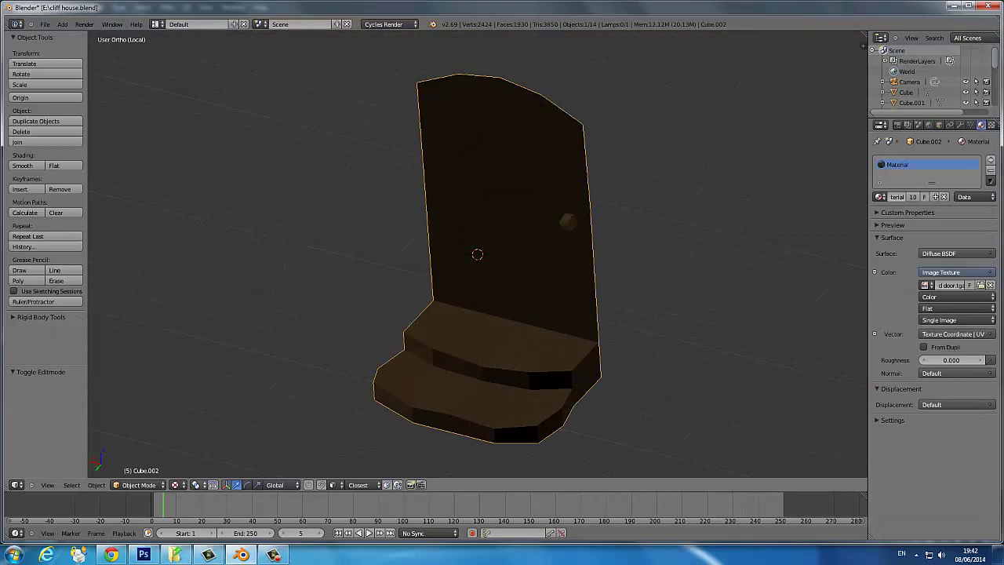
left_click(139, 484)
left_click(204, 440)
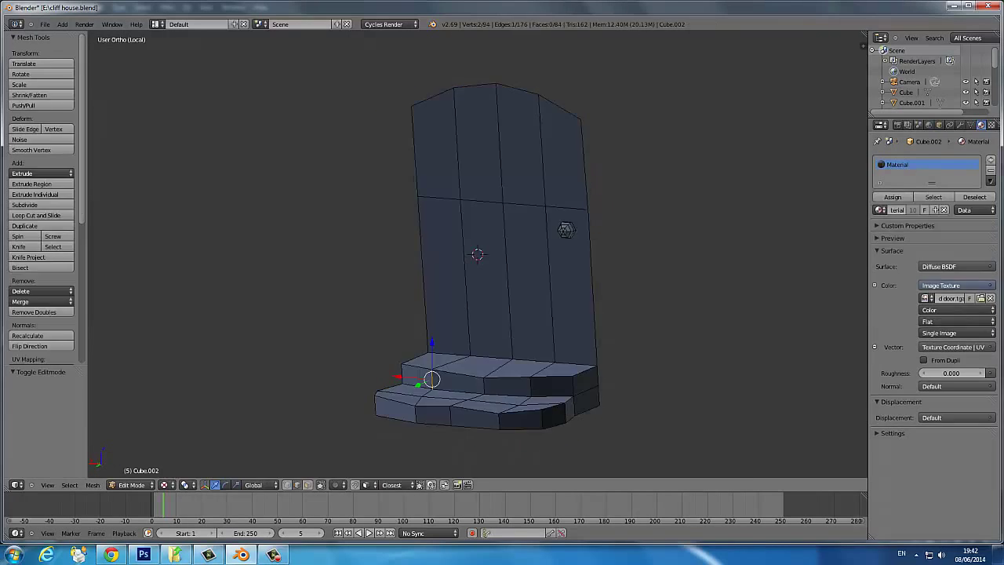
key("a")
left_click(180, 23)
left_click(180, 140)
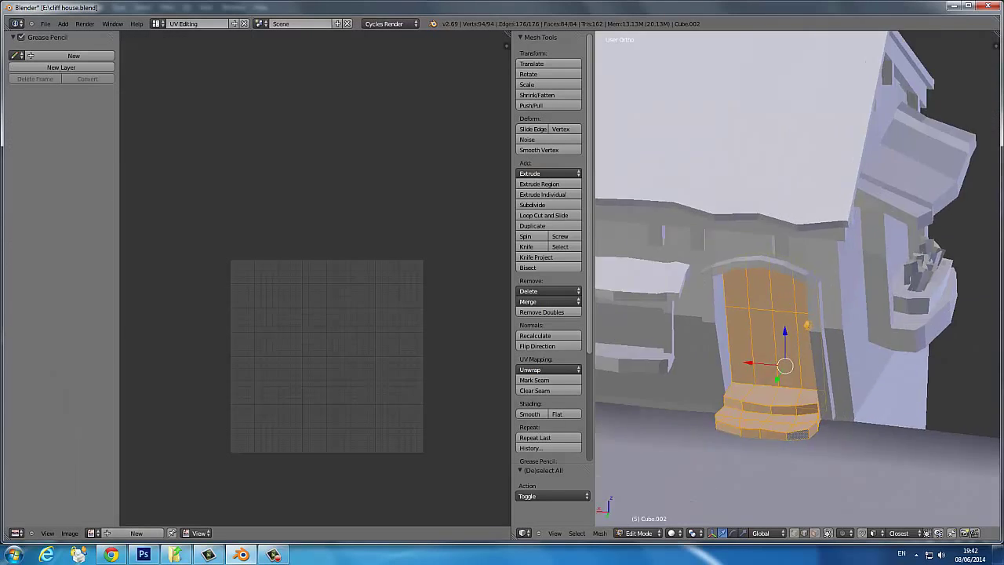
key("KP_Decimal")
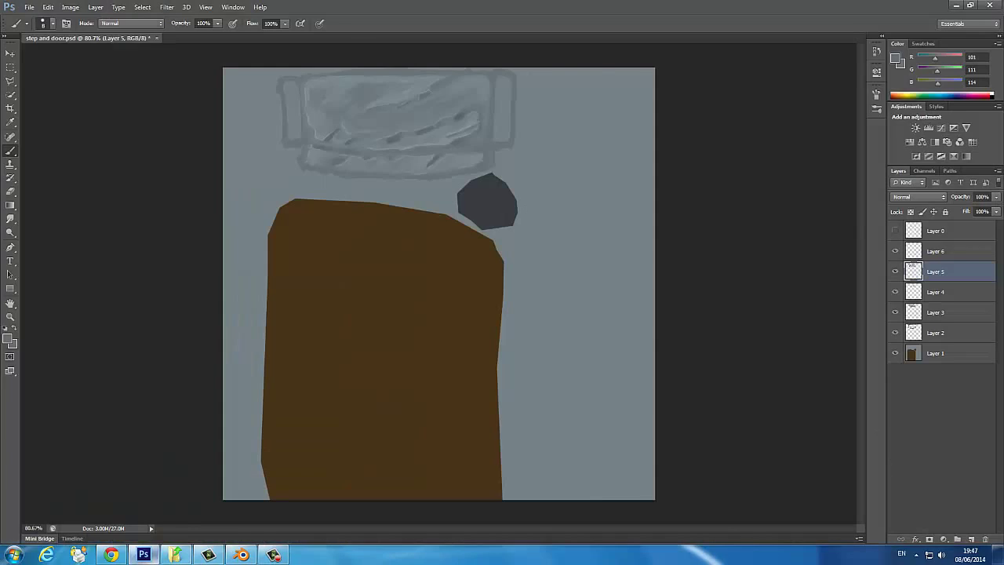
Export the Blender UV layout as step and door.png
key("alt+Tab")
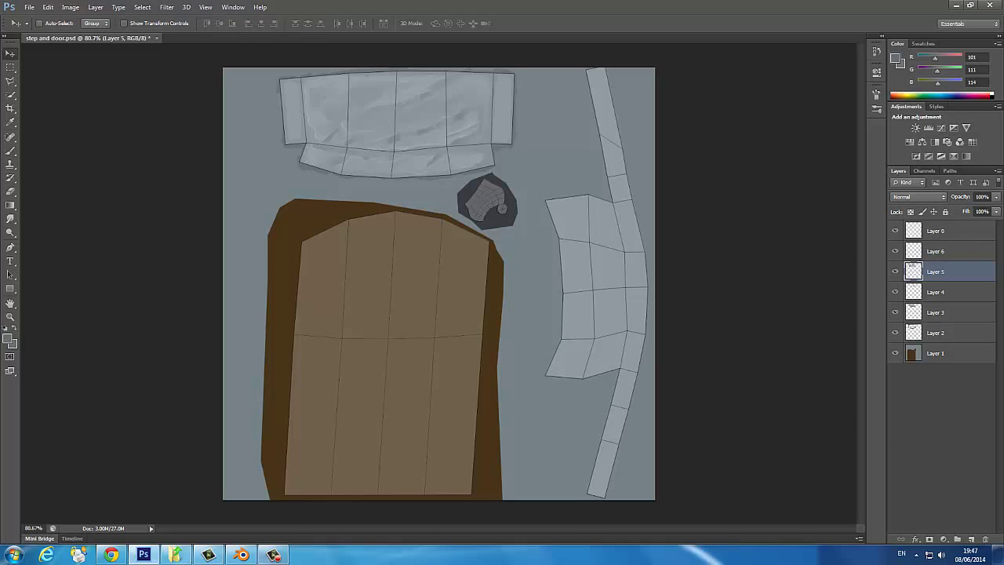
key("alt+Tab")
key("Tab")
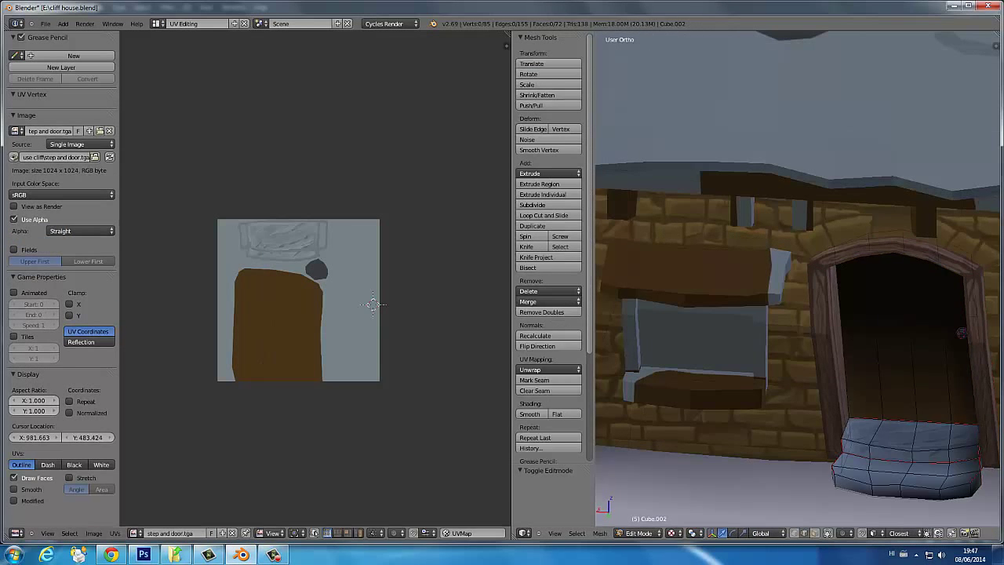
left_click(115, 532)
left_click(157, 284)
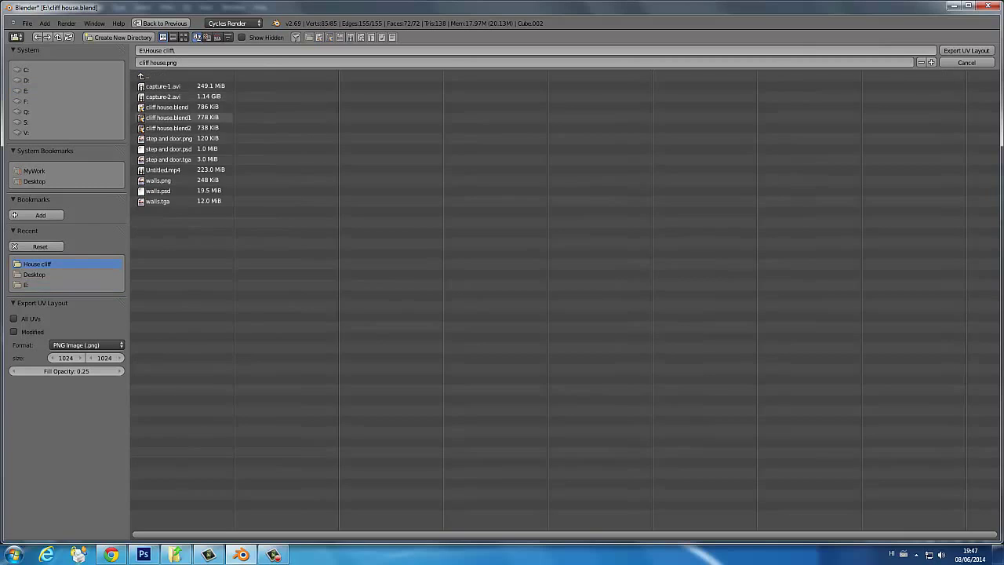
left_click(169, 138)
left_click(966, 51)
In Photoshop, replace the outdated layout layer with the placed step and door.png UV layout
key("alt+Tab")
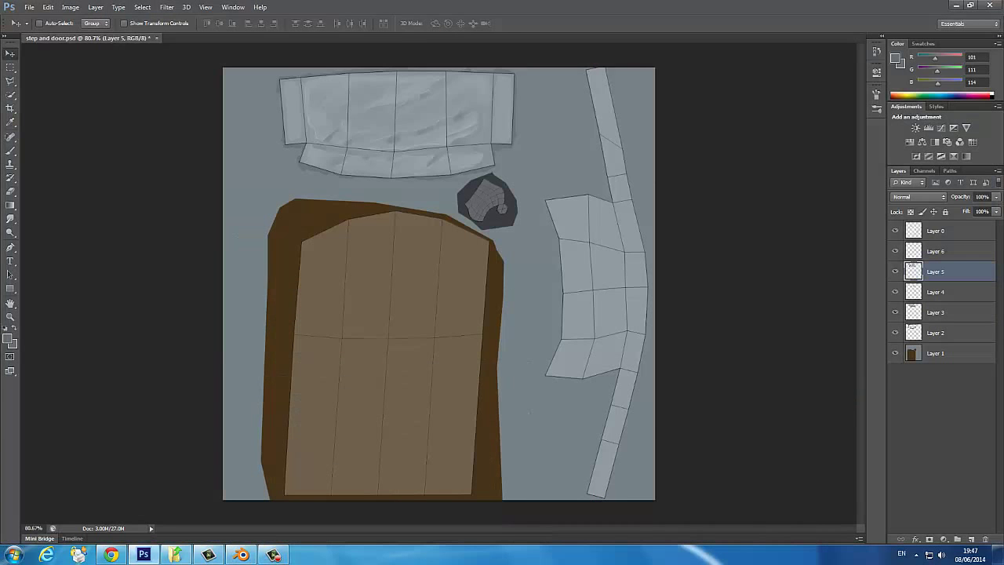
left_click(934, 231)
key("Delete")
left_click(175, 554)
left_click_drag(227, 205, 440, 284)
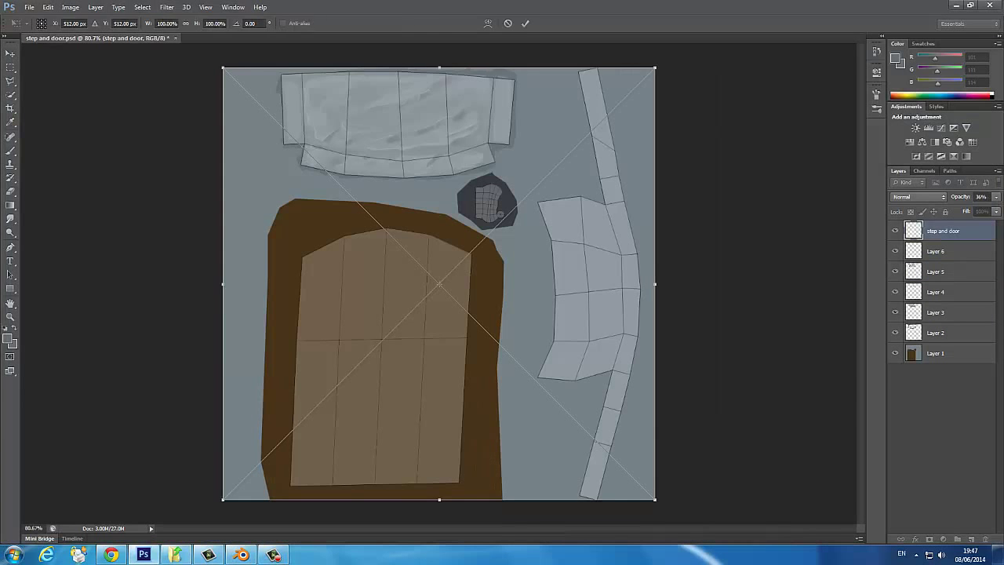
key("Return")
scroll(452, 314, "up", 3)
scroll(452, 314, "down", 2)
scroll(451, 313, "up", 2)
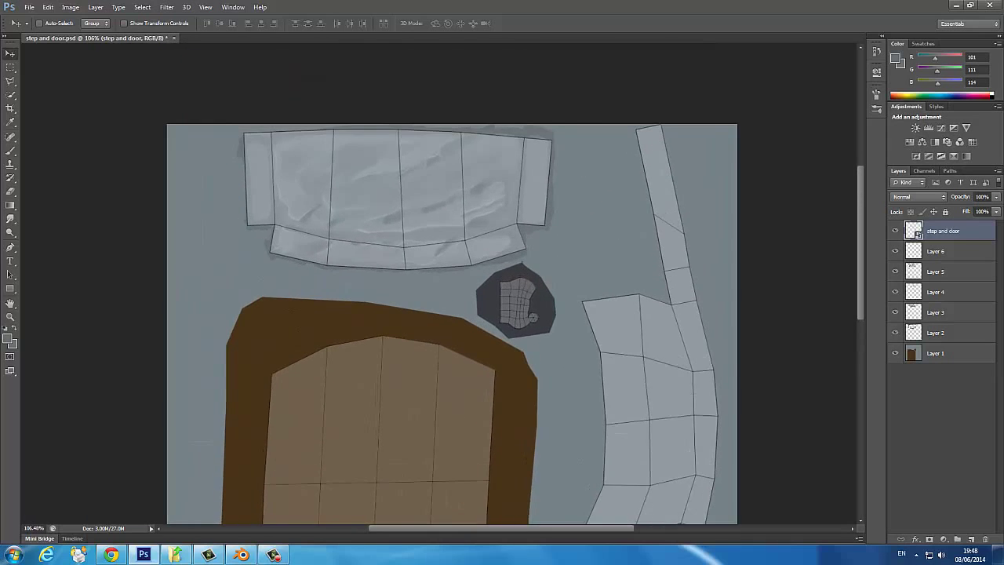
scroll(452, 314, "down", 1)
Duplicate Layers 2–6 and rotate the copies 90° onto the long right-hand step piece
left_click(935, 251)
left_click(935, 332, "shift")
key("3")
key("6")
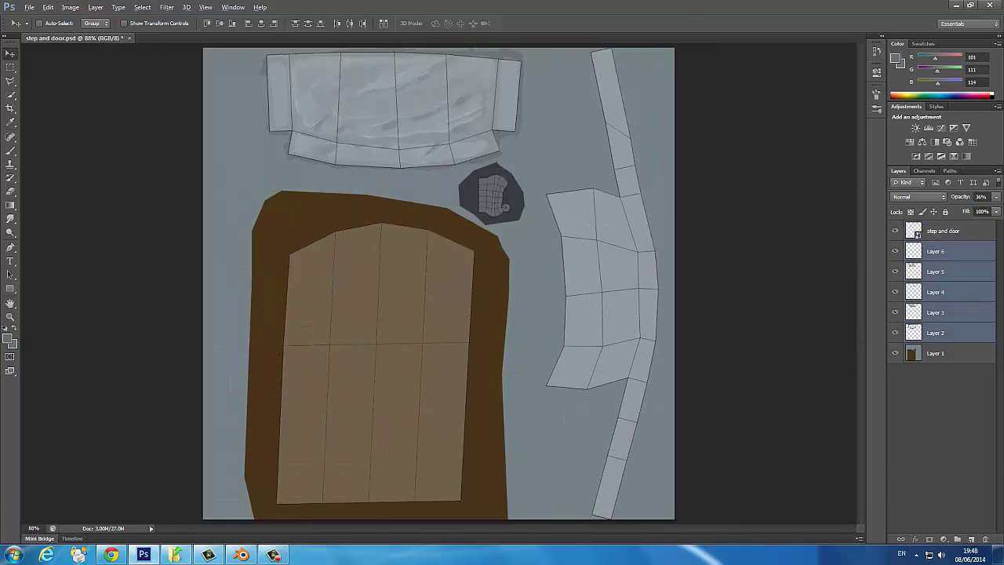
left_click_drag(392, 110, 593, 294)
key("ctrl+t")
left_click_drag(549, 118, 533, 102)
left_click_drag(627, 196, 651, 287)
key("Return")
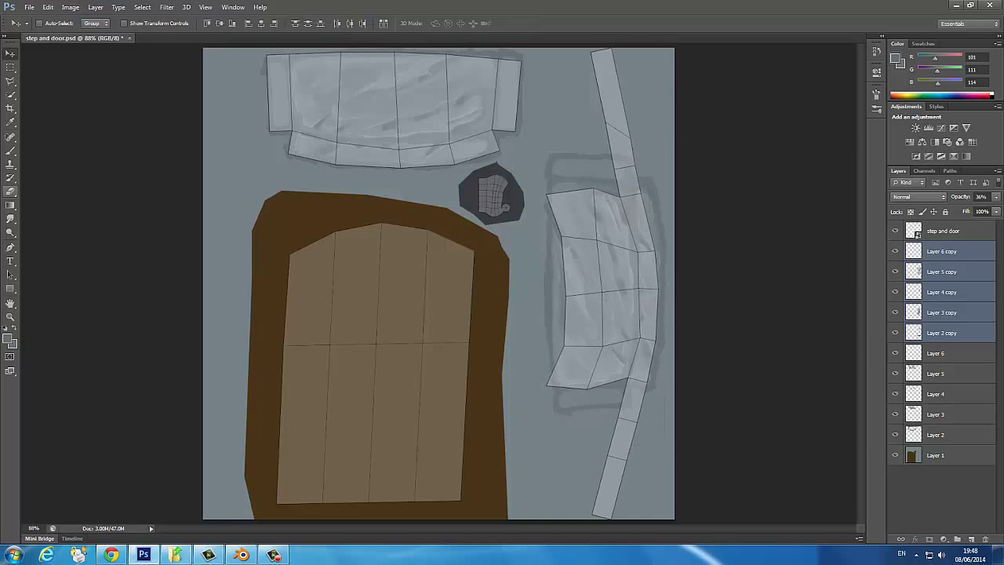
Rotate the canvas view a quarter turn
key("r")
left_click_drag(439, 236, 471, 285)
scroll(426, 285, "up", 3)
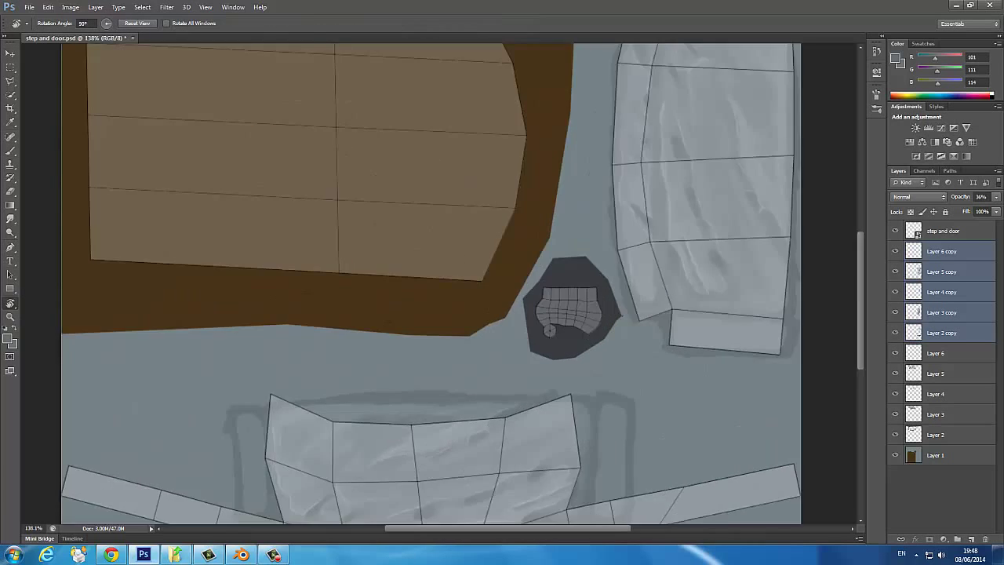
scroll(432, 282, "down", 5)
Merge the five stone copies and warp the merged layer to follow the curved bottom piece
key("b")
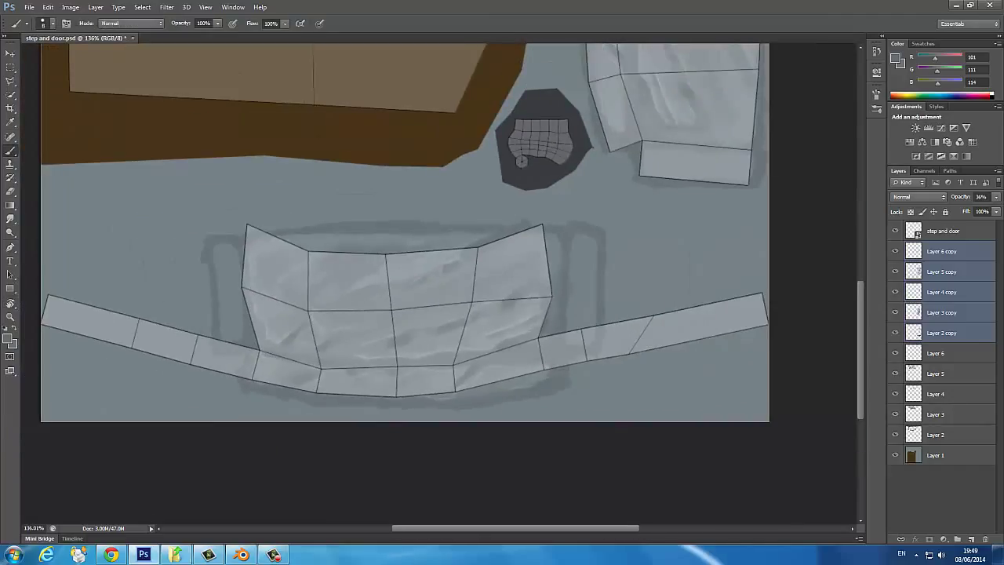
right_click(949, 286)
left_click(847, 378)
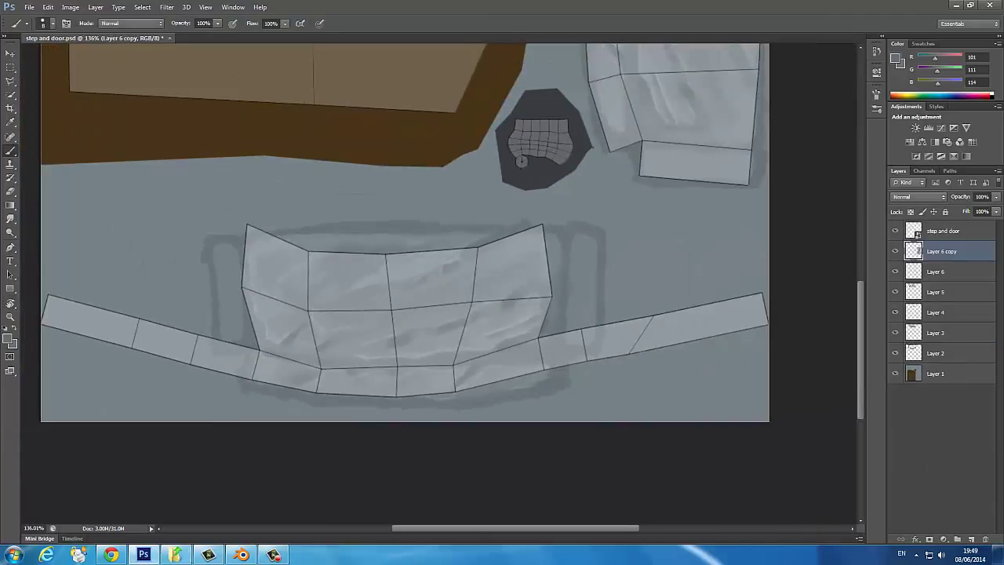
key("ctrl+t")
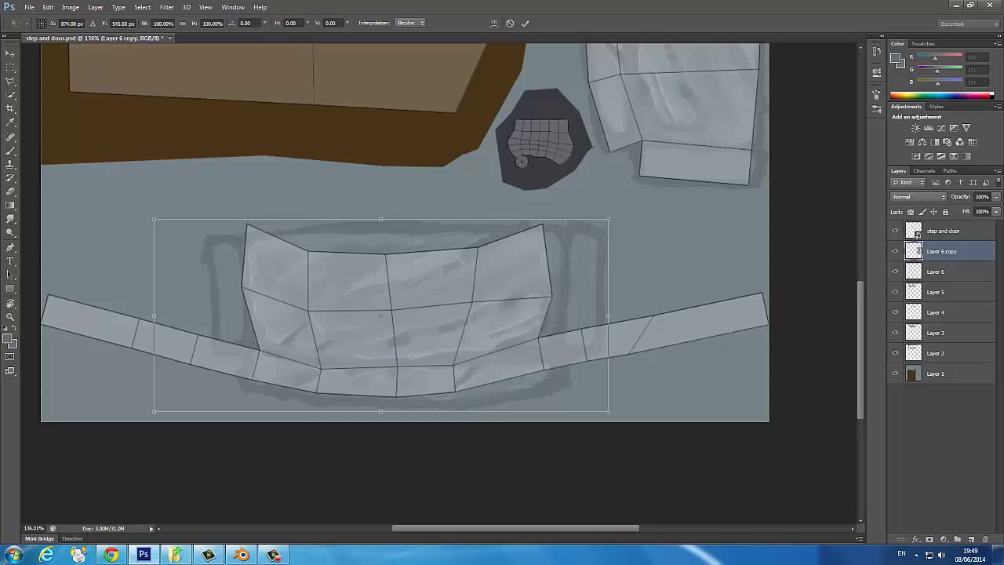
left_click(493, 23)
left_click_drag(608, 411, 610, 363)
left_click_drag(305, 412, 294, 411)
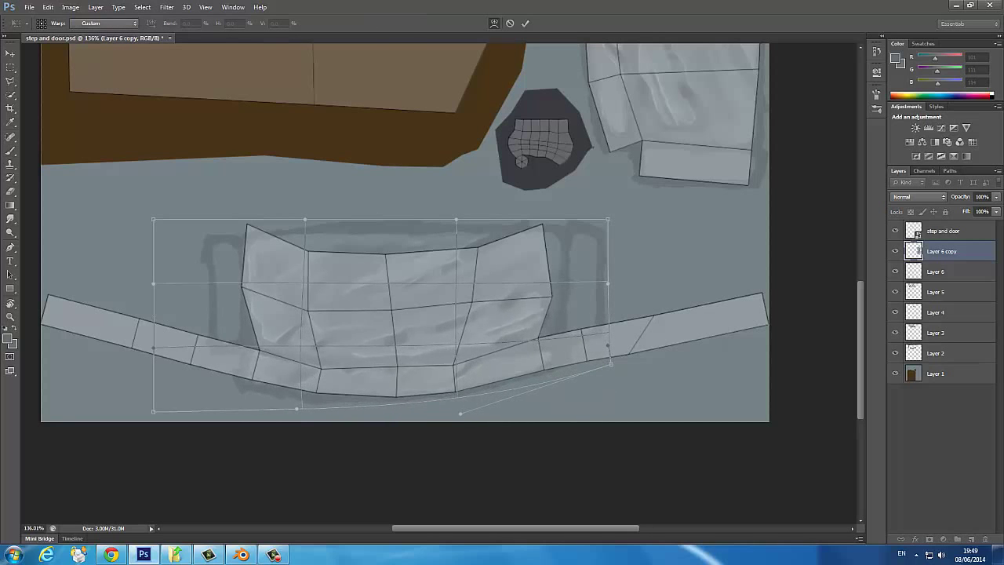
left_click_drag(455, 220, 456, 258)
left_click_drag(153, 219, 145, 194)
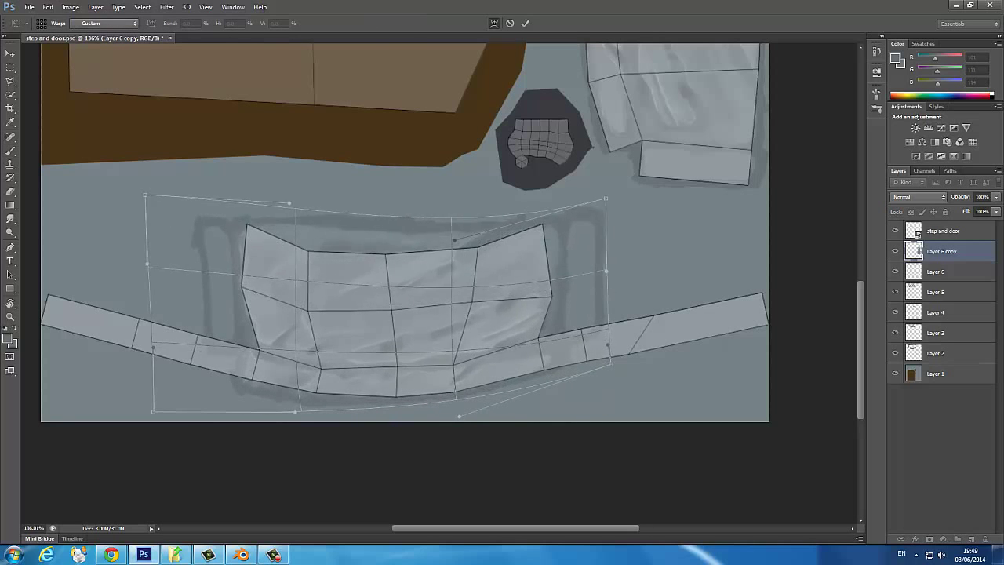
key("Return")
With the UV overlay hidden, erase the dark strokes on the left edge and near the bottom
left_click(894, 230)
scroll(467, 377, "up", 3)
key("e")
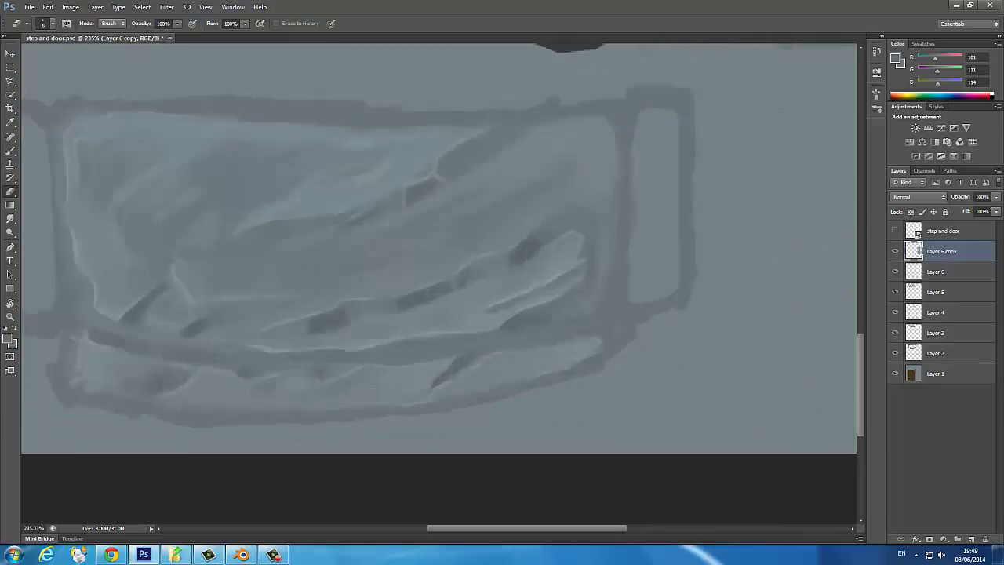
left_click_drag(63, 345, 64, 393)
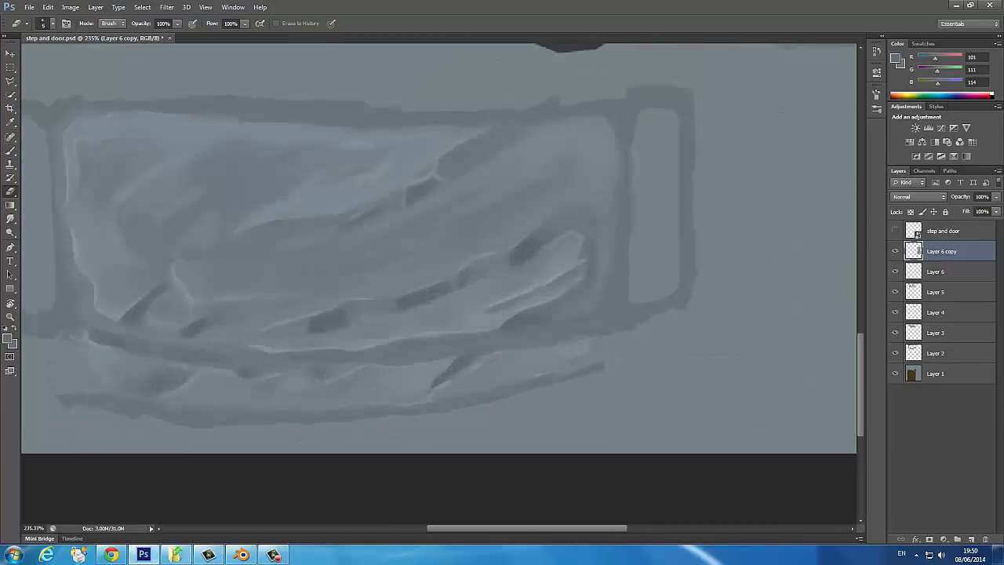
left_click_drag(433, 386, 480, 357)
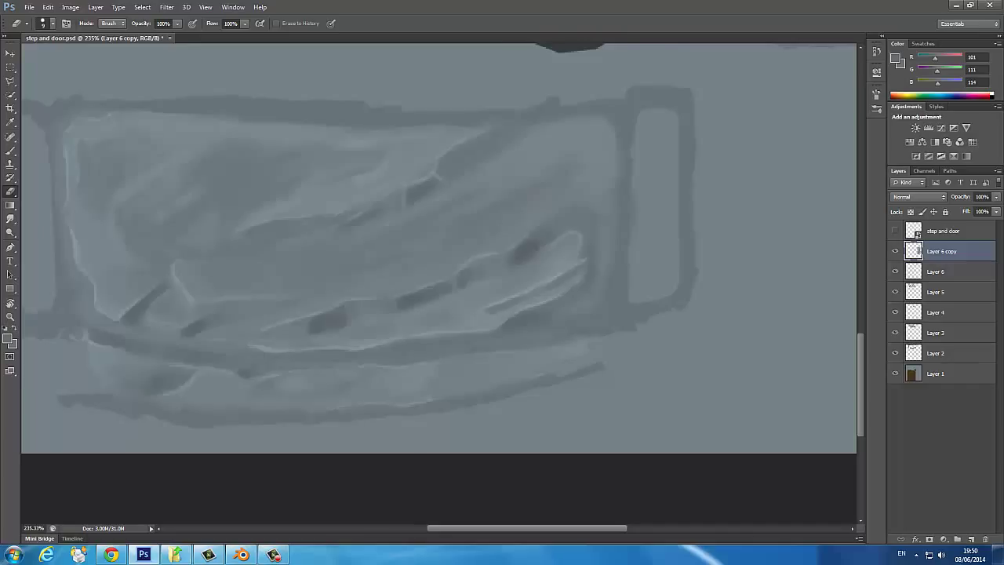
Show the UV overlay again and sample a lighter grey from the stone with the brush
left_click(894, 230)
scroll(538, 381, "down", 3)
key("b")
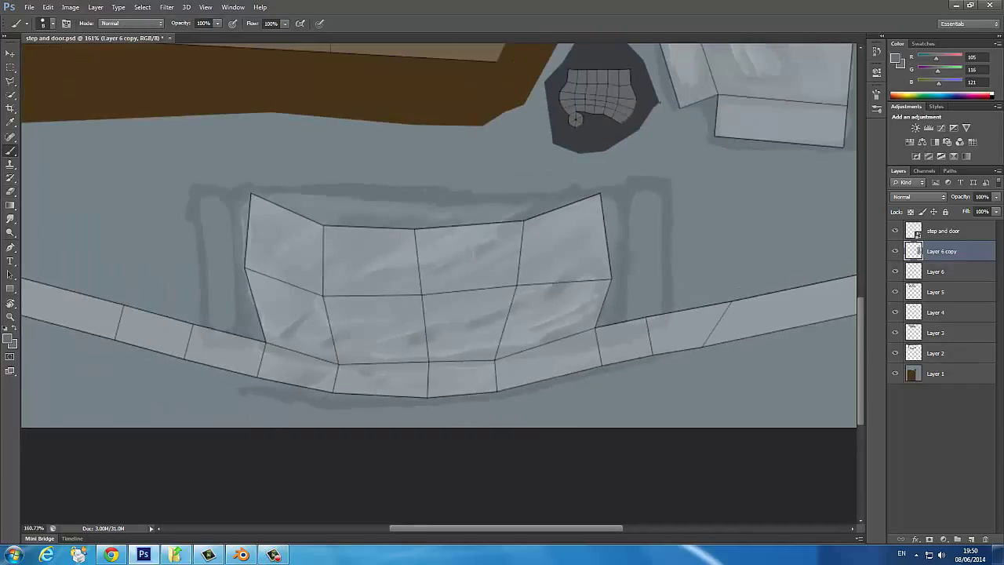
scroll(575, 119, "down", 3)
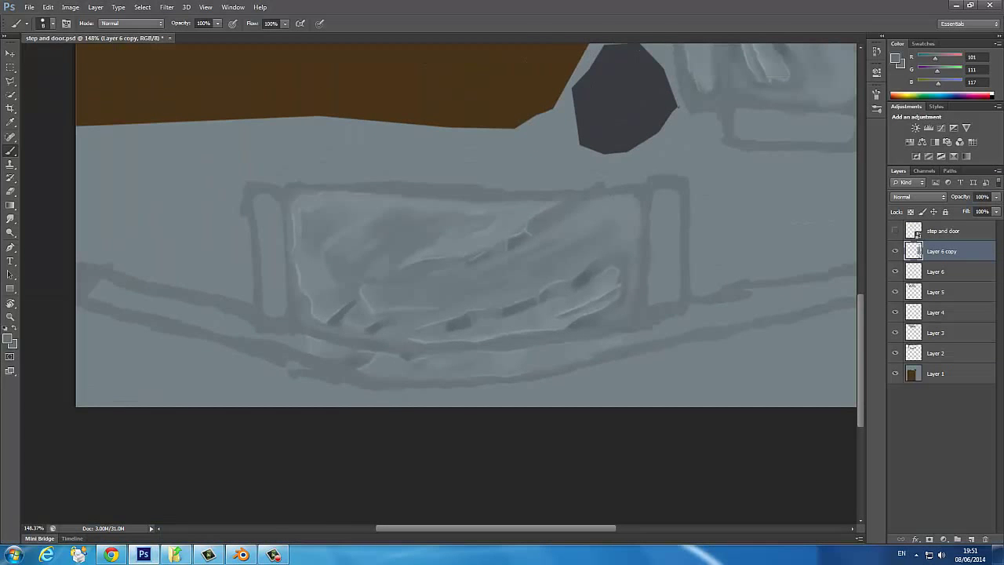
left_click(594, 303, "alt")
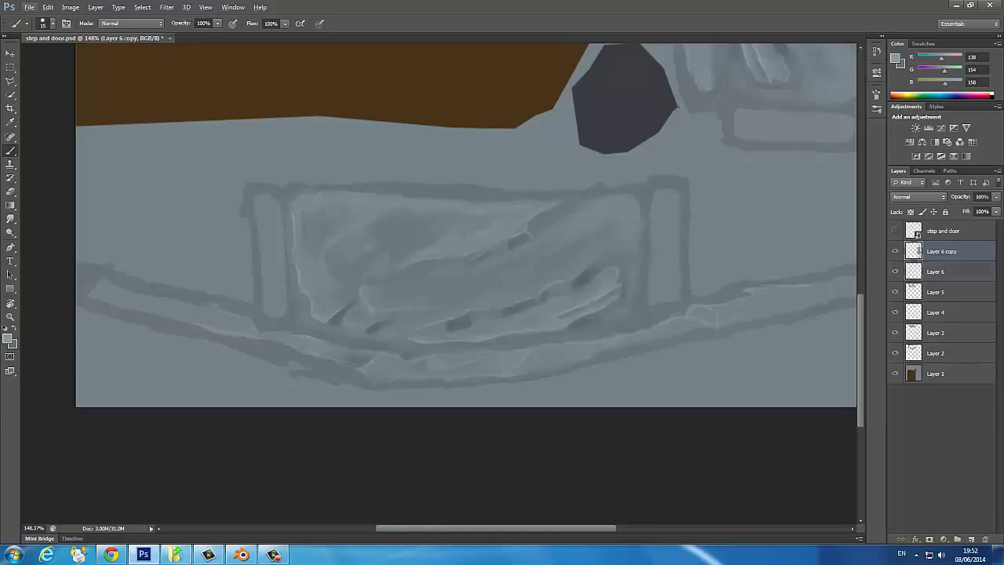
Add a new layer and pick light and dark greys for the stone detail
left_click(970, 539, "ctrl")
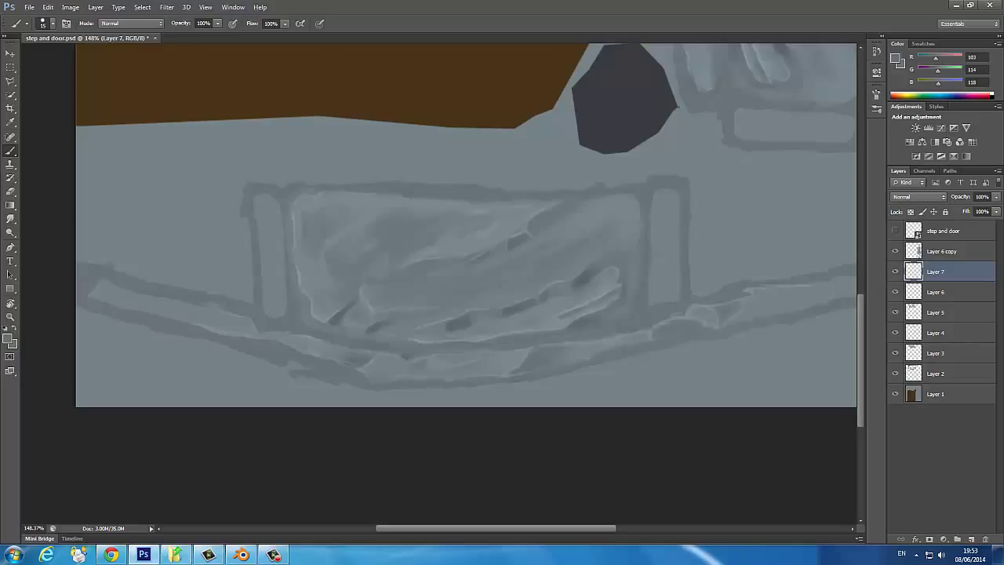
left_click(726, 308, "alt")
left_click(476, 367, "alt")
left_click(476, 367, "alt")
left_click(510, 361, "alt")
left_click(337, 345, "alt")
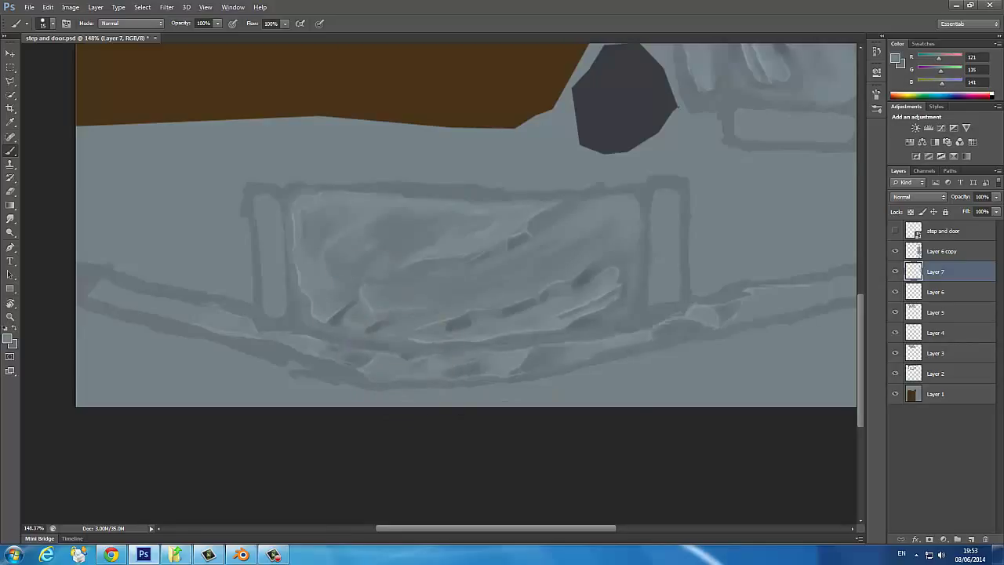
left_click_drag(337, 345, 381, 357)
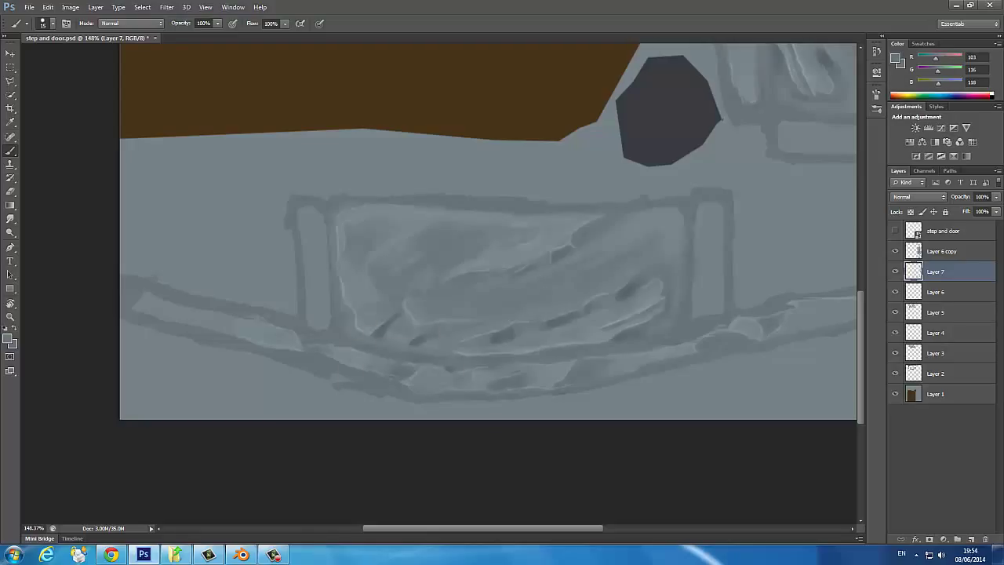
Back on the merged stone layer, sample mid, dark and slightly lighter greys for shading
left_click(317, 362, "alt")
key("alt+bracketright")
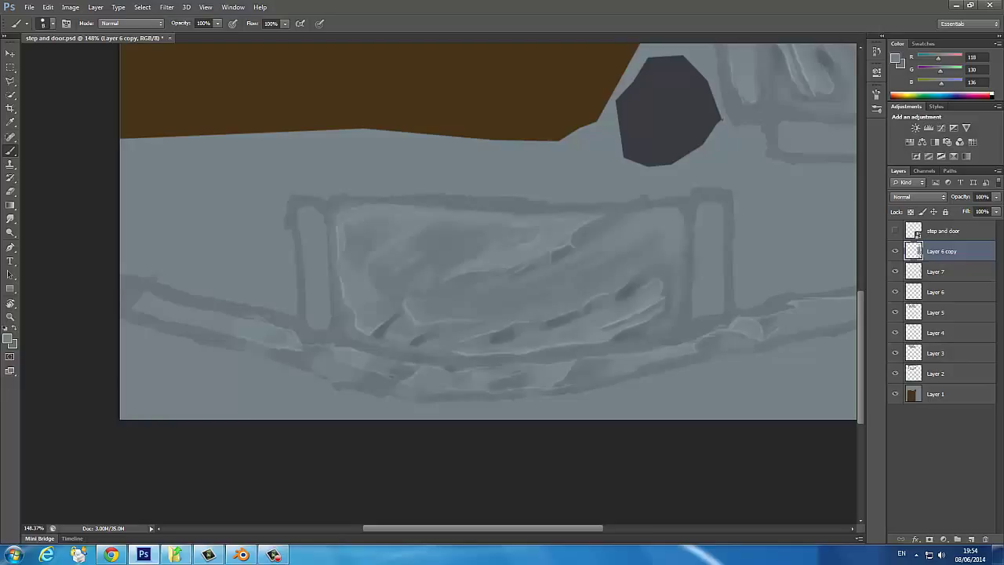
left_click(258, 351, "alt")
left_click(258, 351, "alt")
left_click(736, 336, "alt")
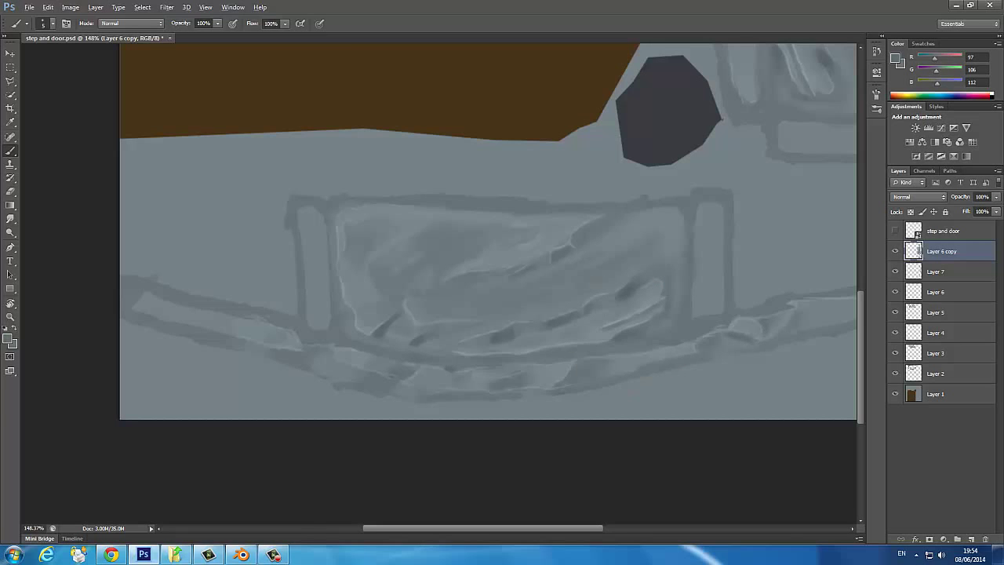
left_click(765, 363, "alt")
scroll(486, 236, "down", 2)
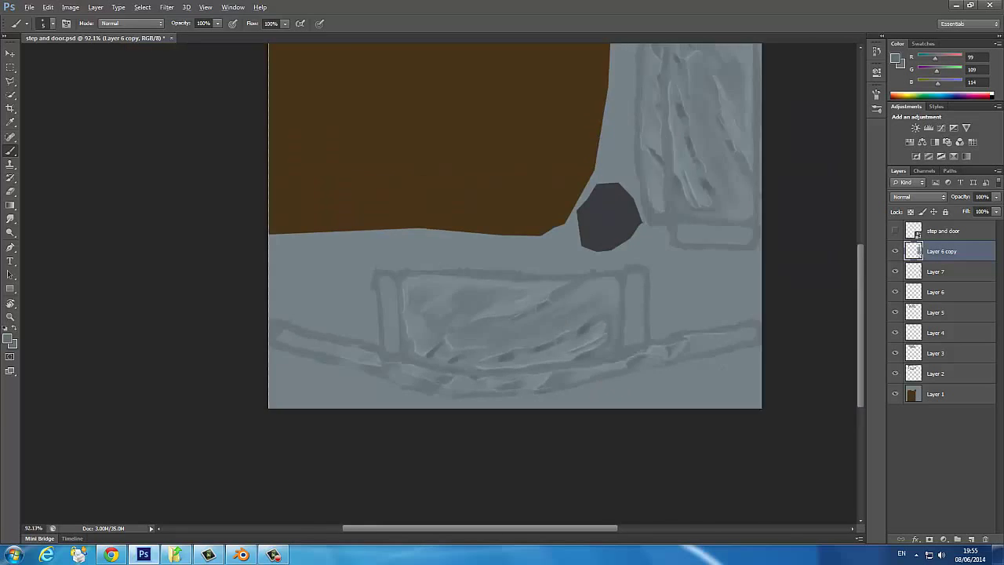
scroll(487, 235, "down", 1)
Save a copy of the texture in PNG format
left_click(29, 7)
left_click(47, 127)
left_click(521, 274)
left_click(484, 406)
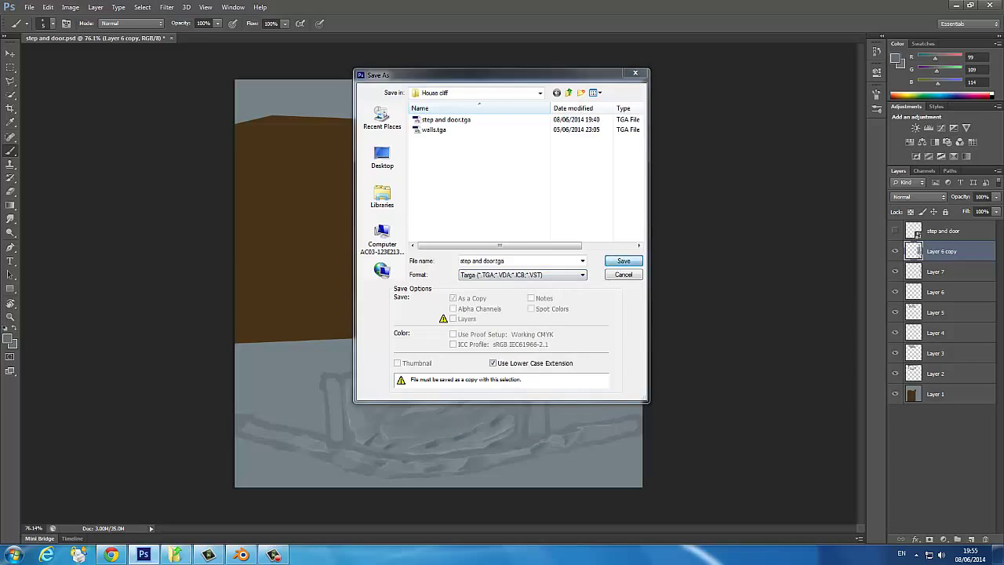
left_click(624, 260)
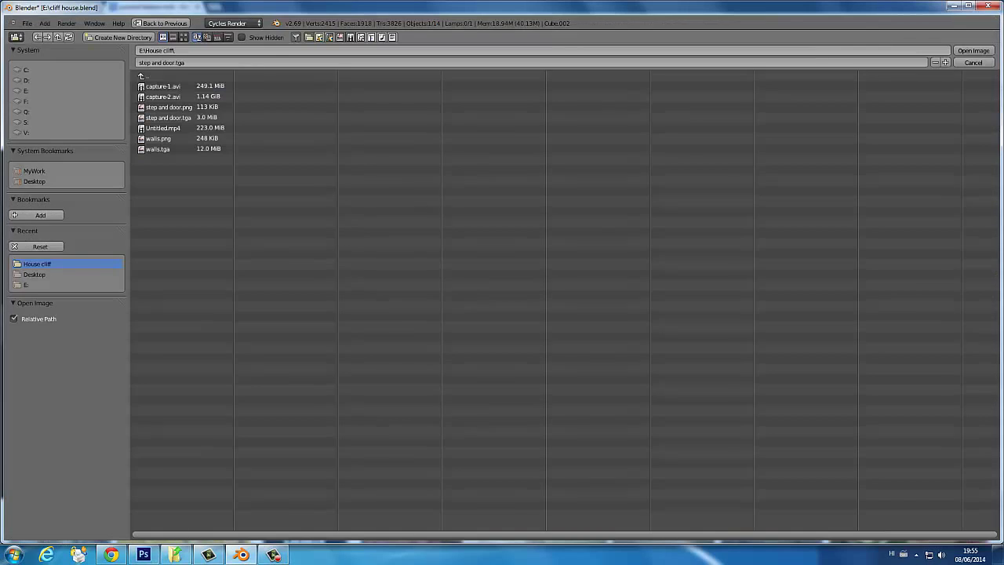
In Blender, view the house from the front, exit isolation, and select the door object up close
key("KP_1")
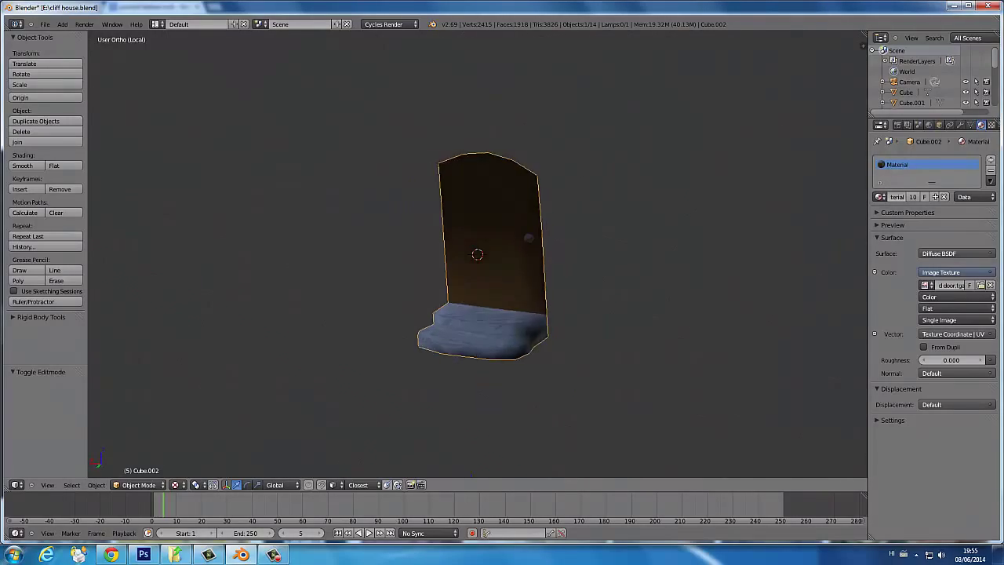
key("KP_Divide")
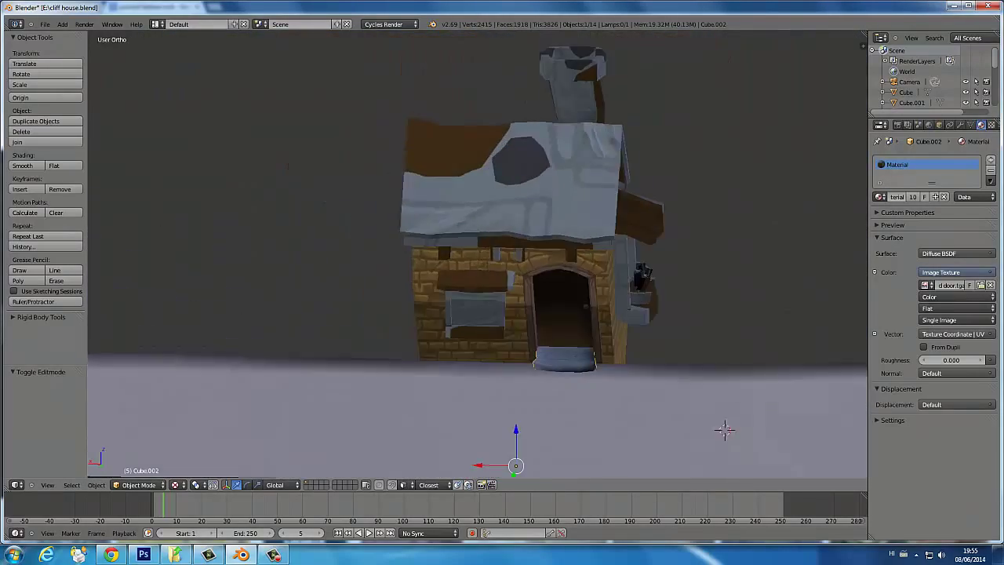
scroll(549, 235, "up", 3)
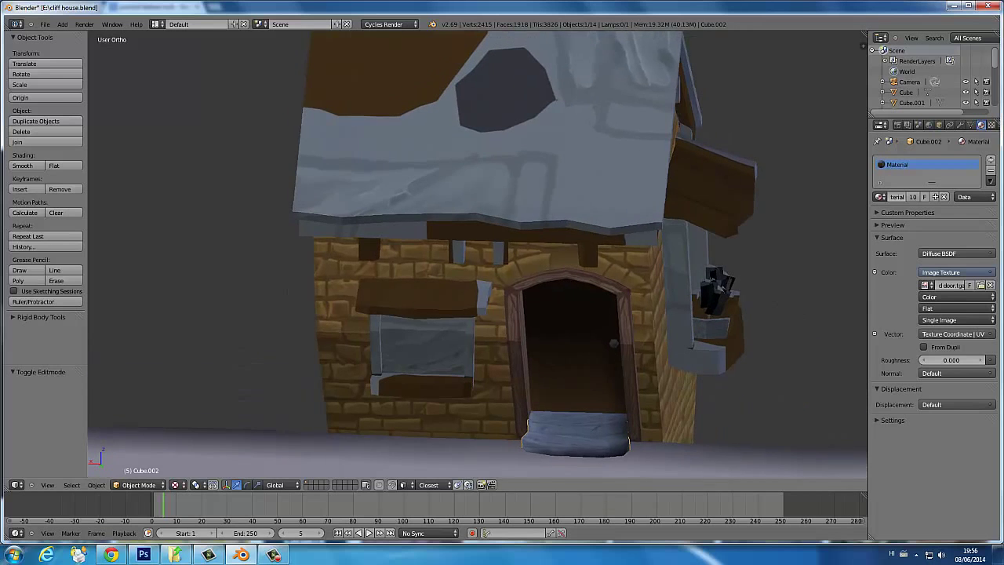
right_click(502, 236)
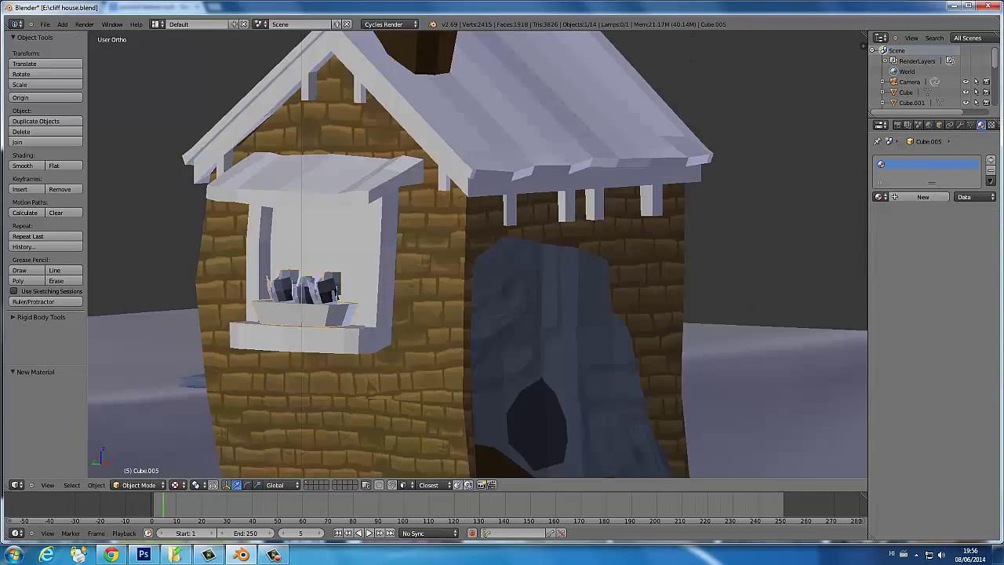
scroll(490, 342, "down", 4)
right_click(490, 342)
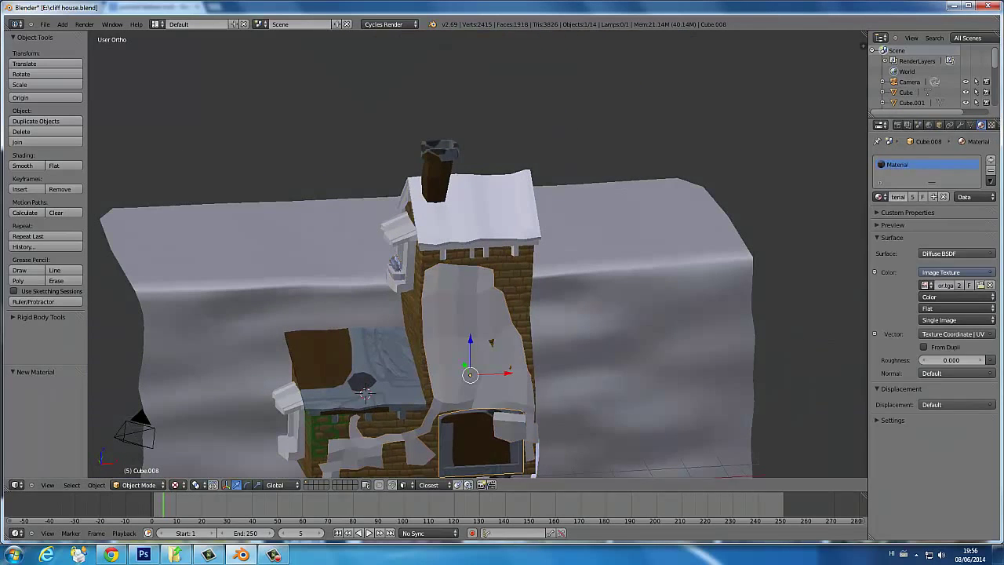
right_click(491, 343)
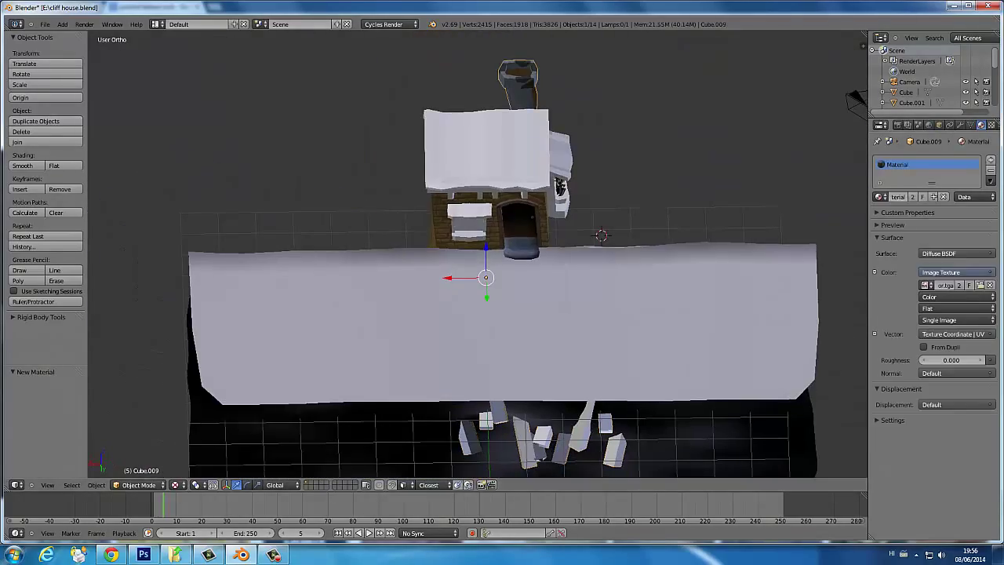
scroll(501, 259, "up", 5)
right_click(557, 313)
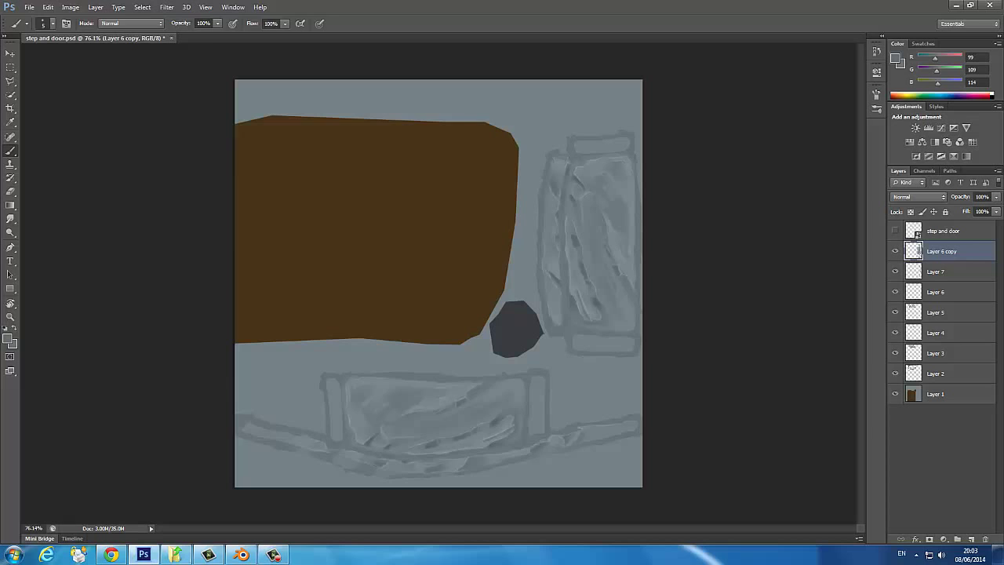
key("r")
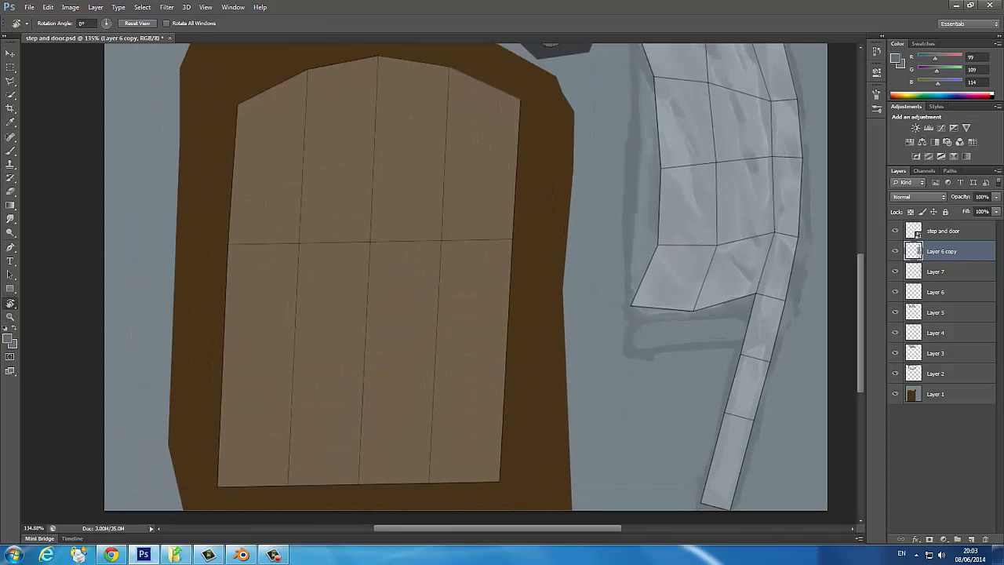
Paint dark brown lines along the door's top and bottom with a larger brush, then hide the UV wireframe
key("b")
key("F5")
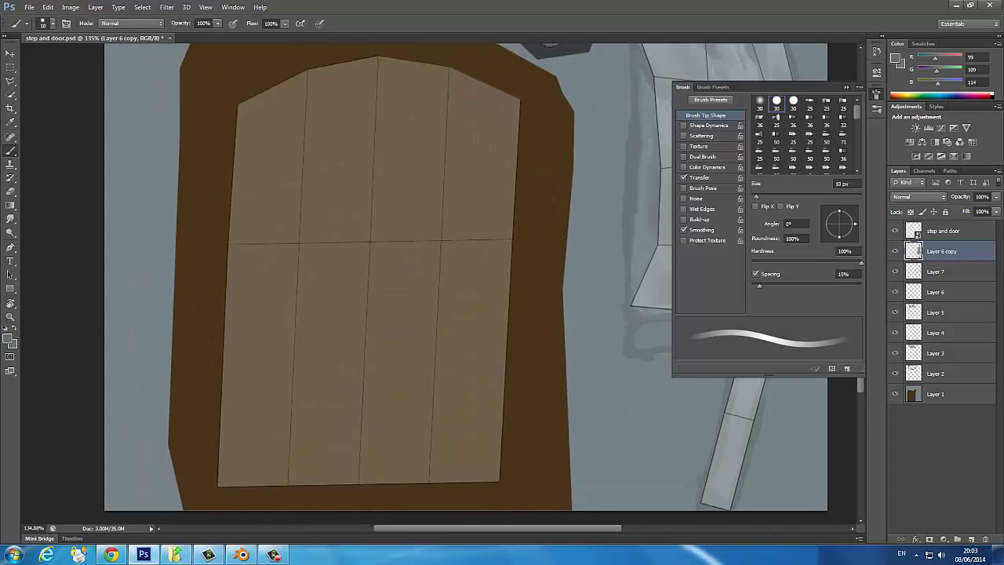
key("F5")
left_click_drag(304, 69, 304, 97)
key("ctrl+z")
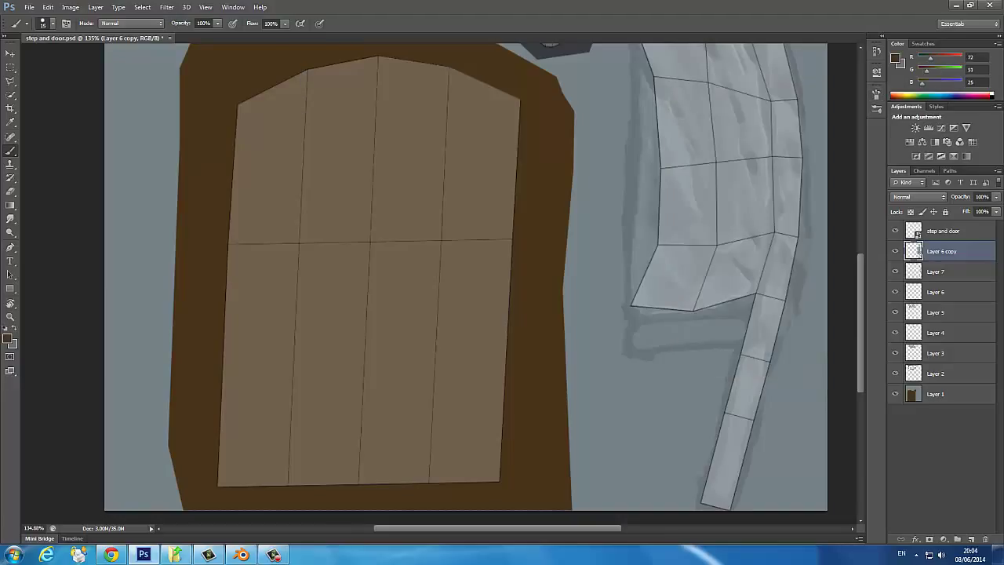
left_click(9, 339)
left_click(625, 141)
left_click_drag(326, 60, 339, 61)
left_click_drag(478, 486, 491, 485)
left_click(895, 230)
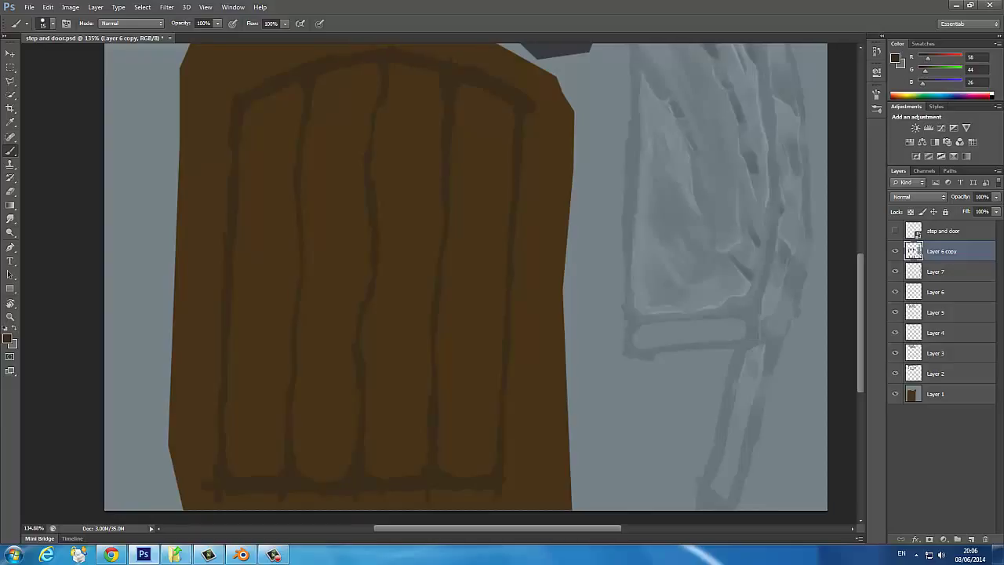
Marquee the door area and cut it onto its own layer with Layer Via Cut
key("m")
left_click_drag(177, 46, 560, 520)
right_click(467, 137)
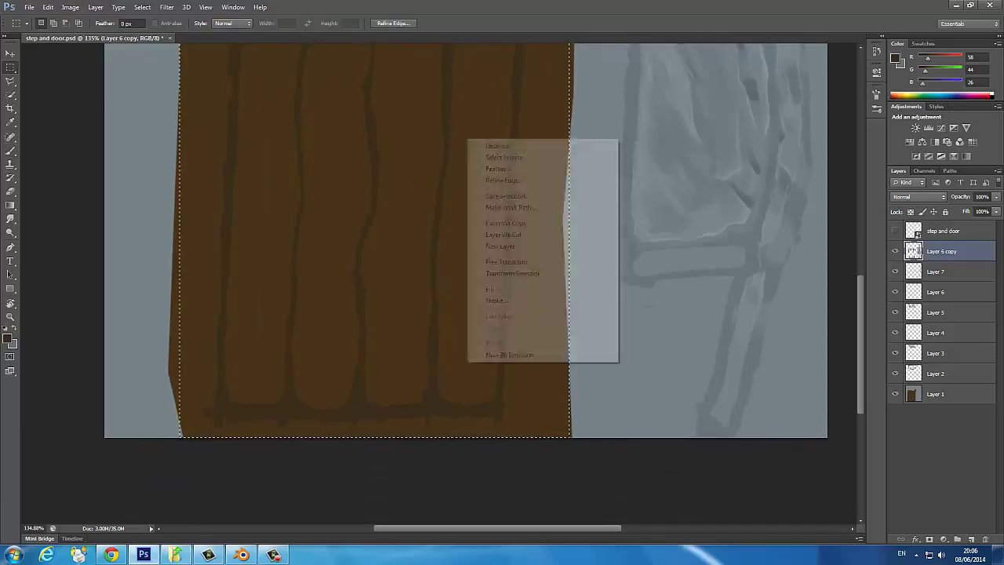
left_click(501, 234)
Group Layers 2–7 into Group 1 and add a new empty Layer 9
left_click(940, 271)
left_click(934, 394, "shift")
key("ctrl+g")
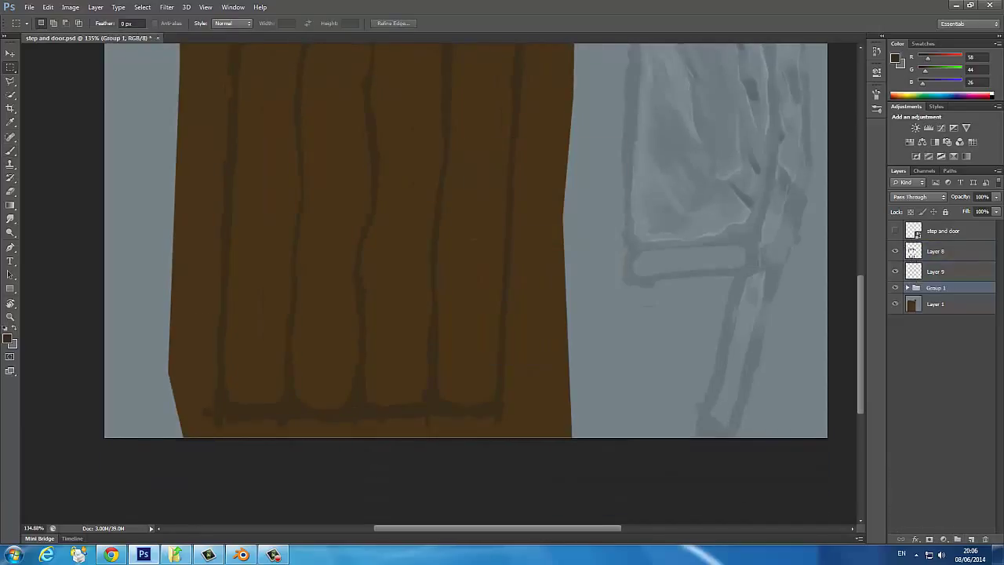
key("ctrl+shift+alt+n")
key("b")
scroll(455, 263, "down", 2)
Check the brush tip settings and set a darker brown foreground colour
key("F5")
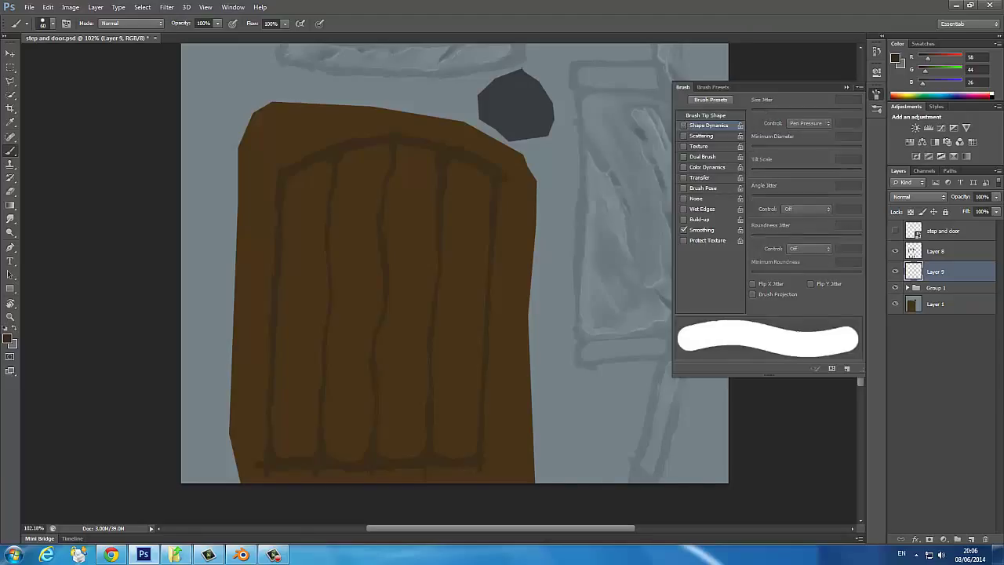
left_click(705, 115)
key("F5")
left_click(8, 339)
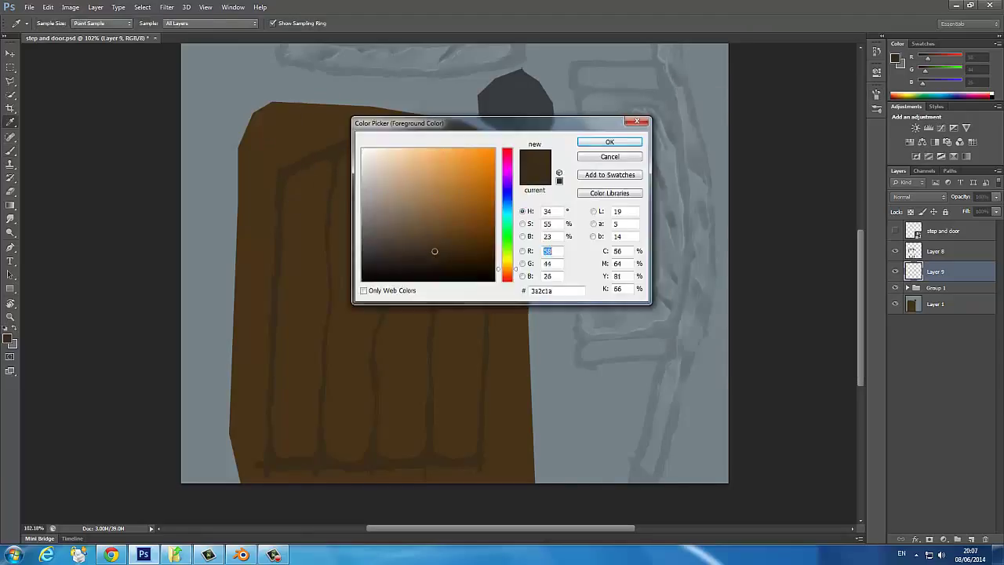
left_click(439, 235)
left_click(598, 136)
key("ctrl+z")
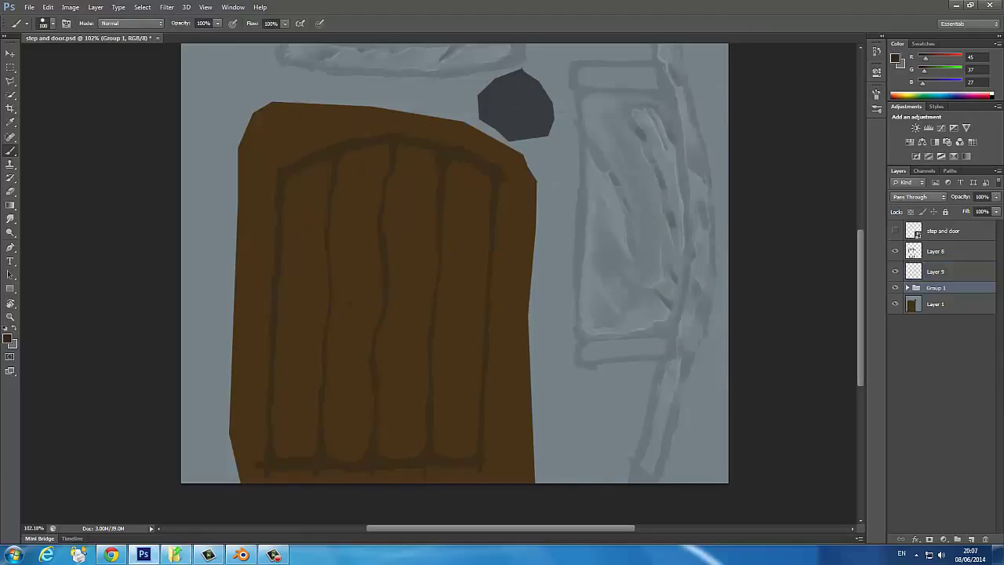
Paint dark brown shading strokes down the four door planks
left_click_drag(298, 161, 302, 368)
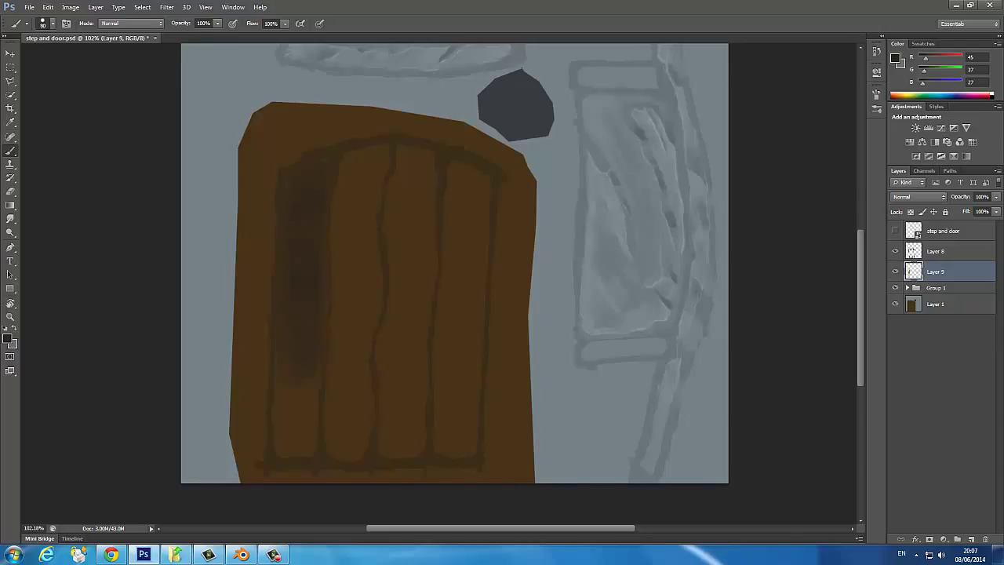
left_click_drag(345, 192, 355, 358)
left_click_drag(402, 151, 408, 377)
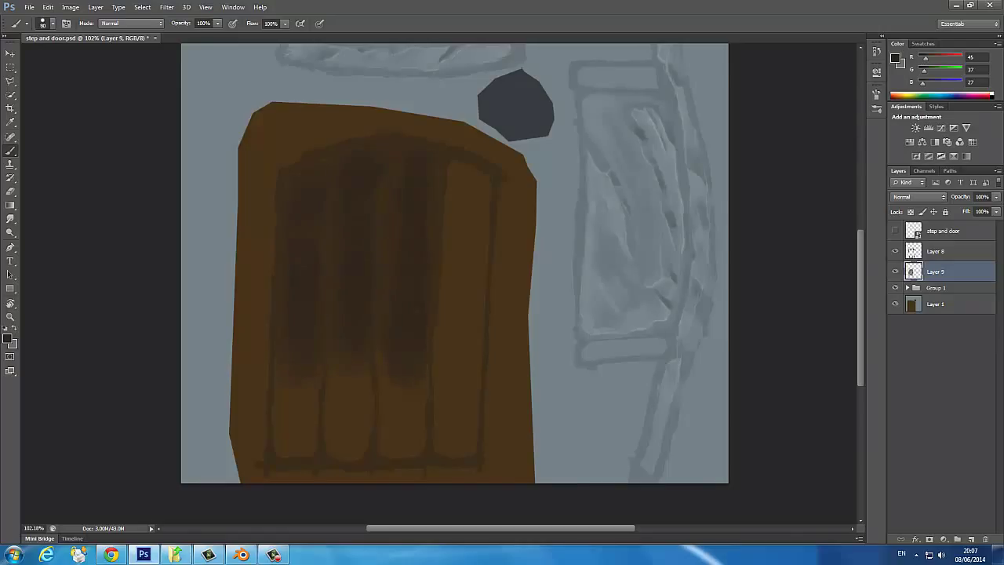
left_click_drag(465, 167, 469, 393)
Sample browns from the door and smudge the dark plank stripes to blend them
left_click(303, 289, "alt")
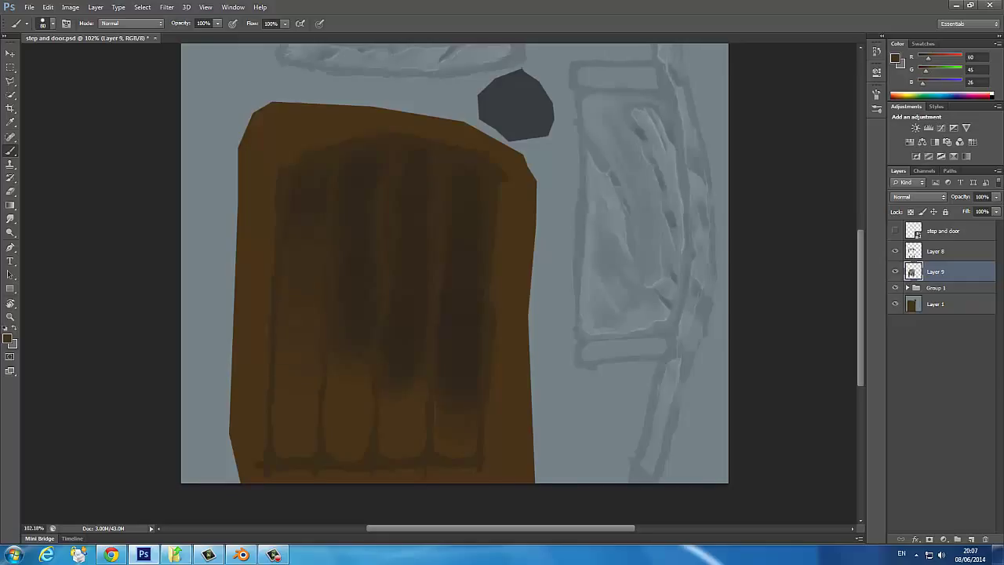
left_click(352, 275, "alt")
left_click(349, 330, "alt")
left_click(317, 333, "alt")
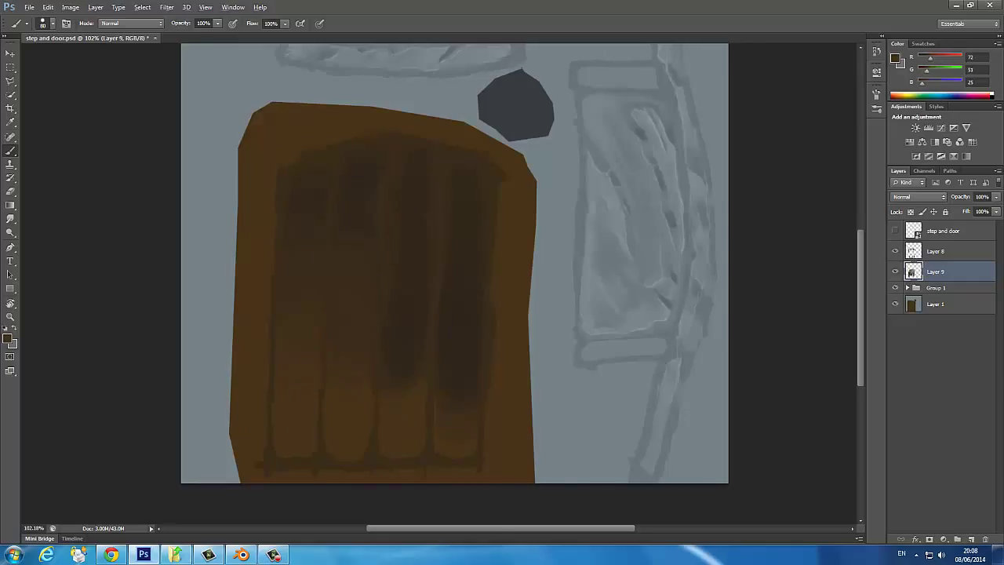
left_click(415, 197, "alt")
left_click(463, 338, "alt")
left_click(479, 308, "alt")
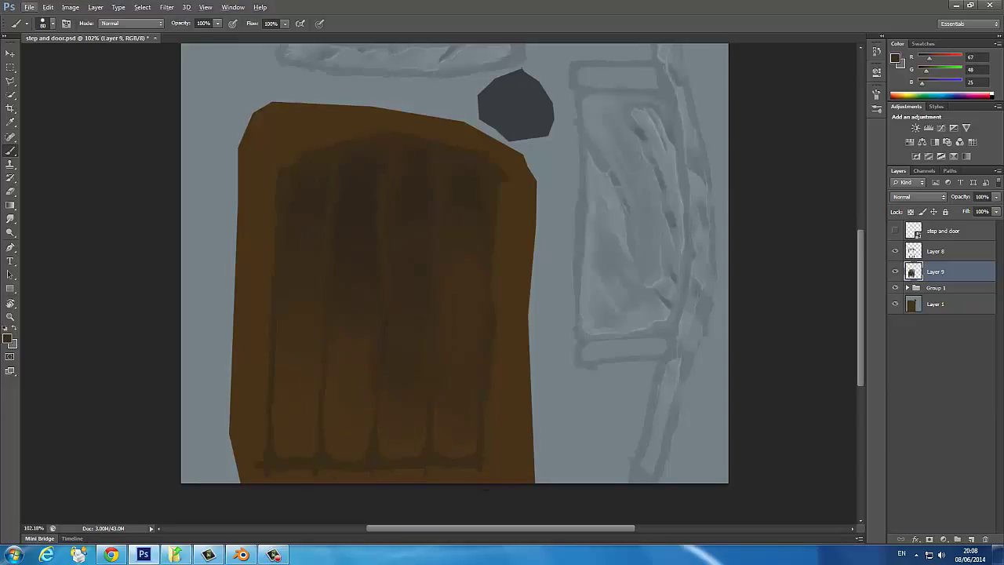
left_click(10, 219)
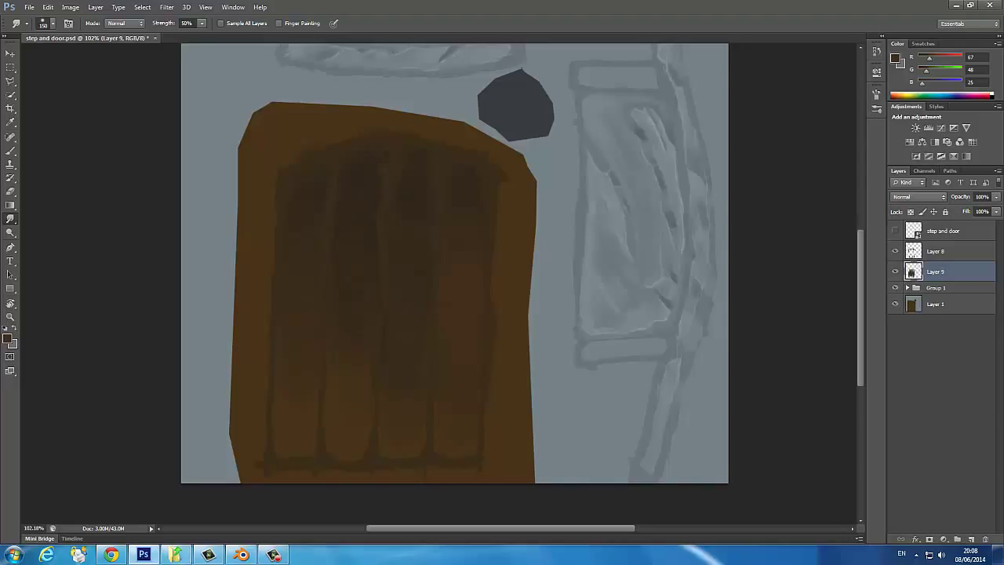
key("b")
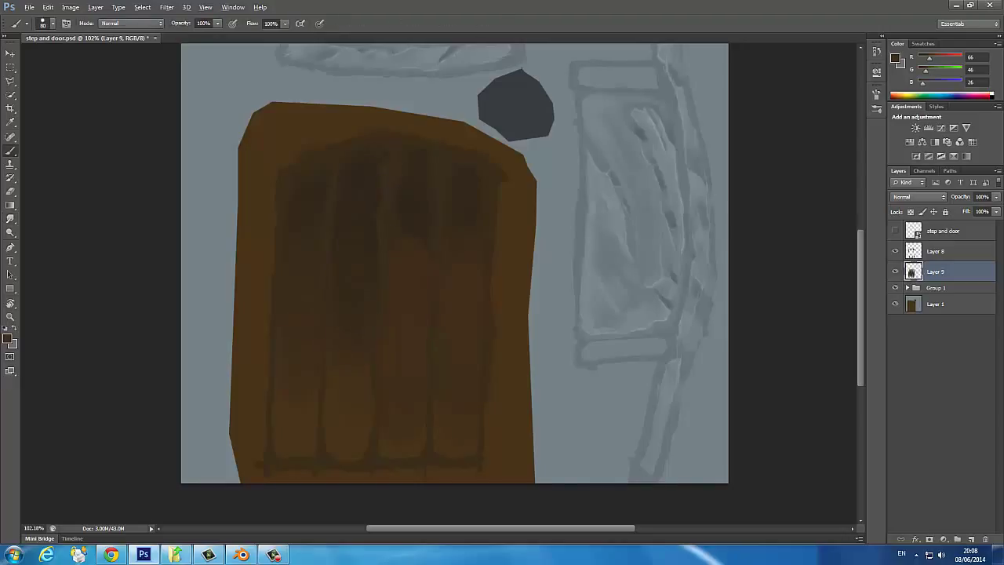
Lower Layer 9's opacity to 51%
left_click(995, 197)
mouse_move(996, 208)
left_mouse_down()
mouse_move(933, 207)
mouse_move(970, 208)
left_mouse_up()
scroll(454, 262, "down", 2)
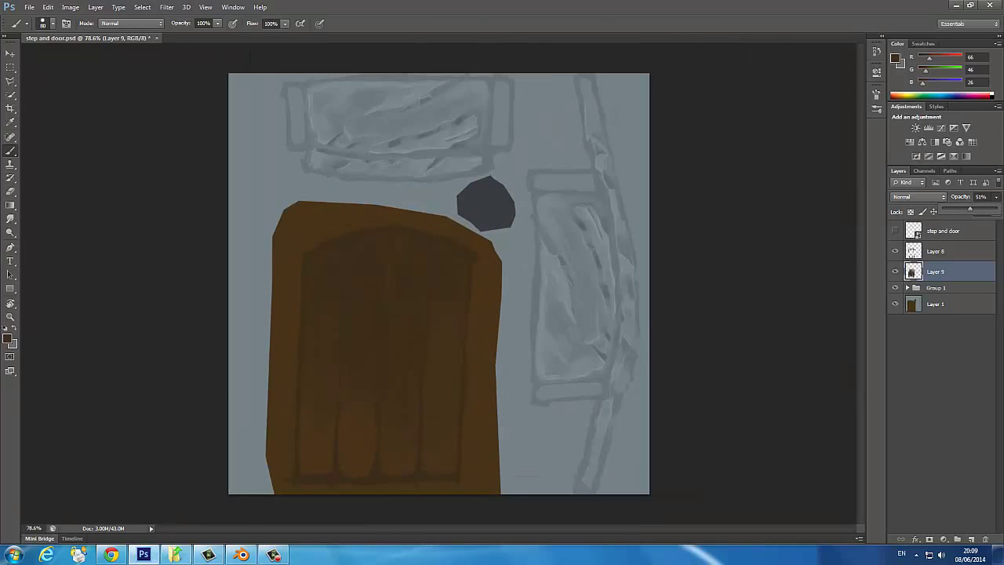
Save the texture as a Targa file via Save As
scroll(439, 283, "up", 2)
left_click(29, 7)
left_click(47, 137)
left_click(521, 275)
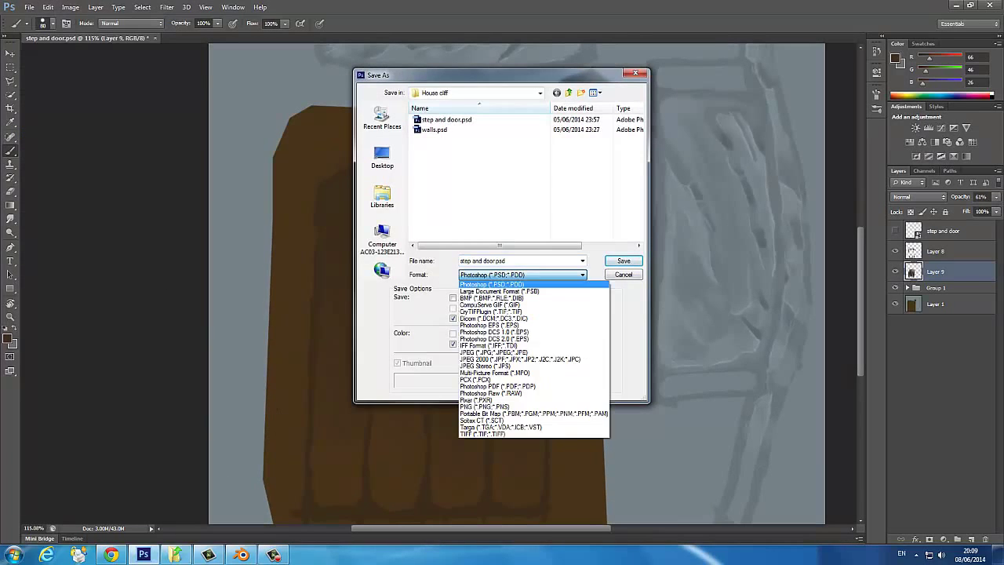
left_click(502, 416)
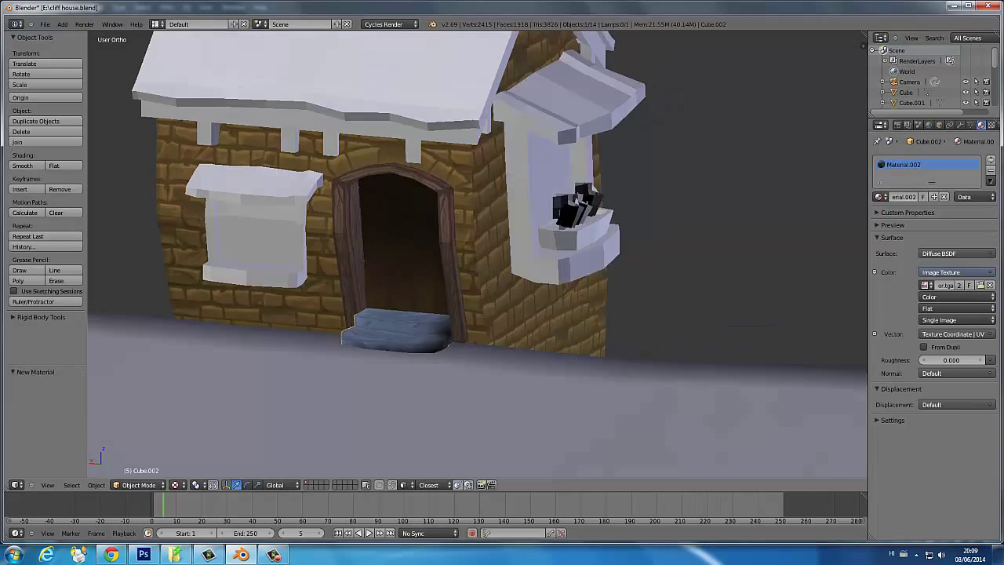
Render the Blender camera view to check the door texture, then return to Photoshop
key("KP_Divide")
scroll(477, 266, "down", 5)
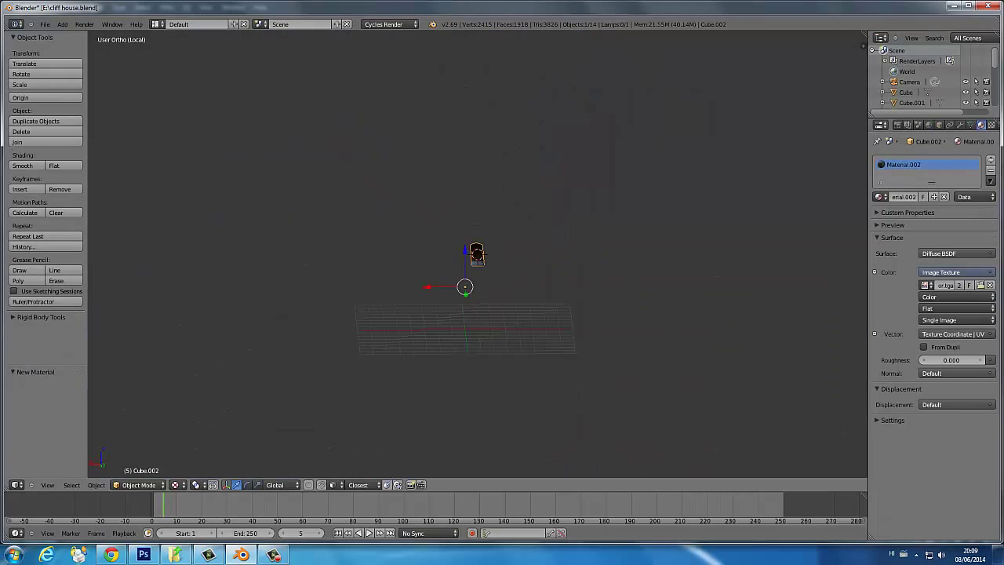
key("space")
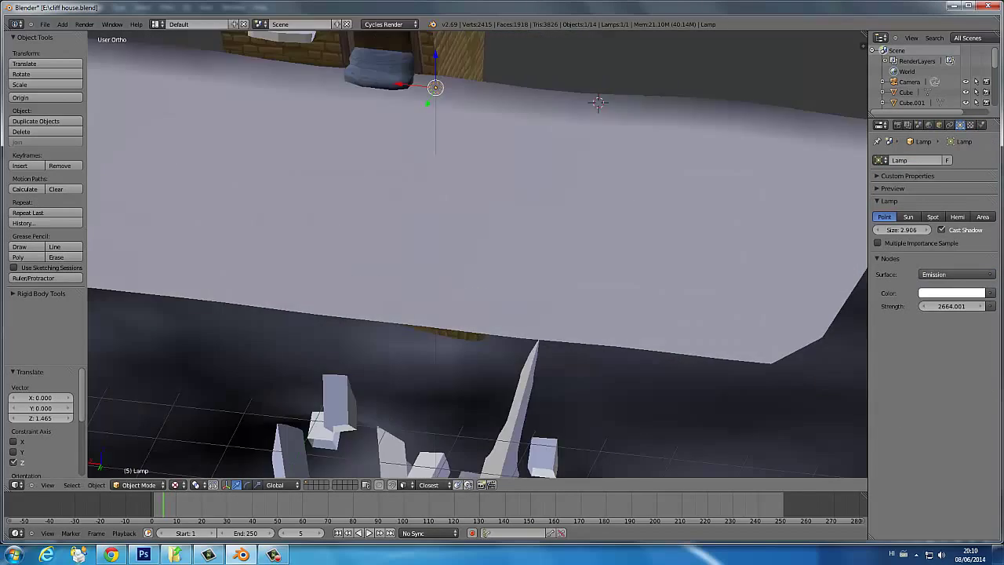
key("KP_0")
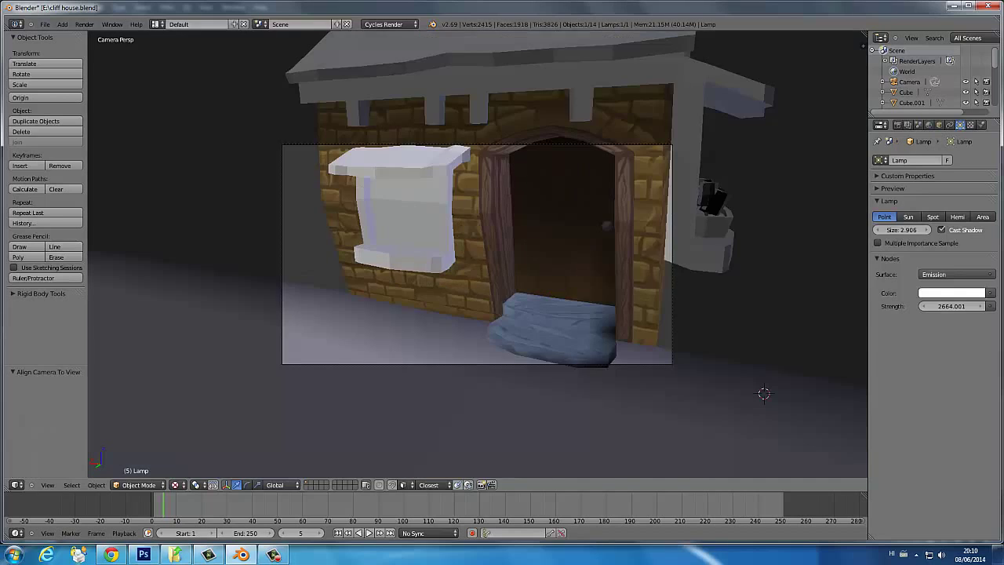
key("F12")
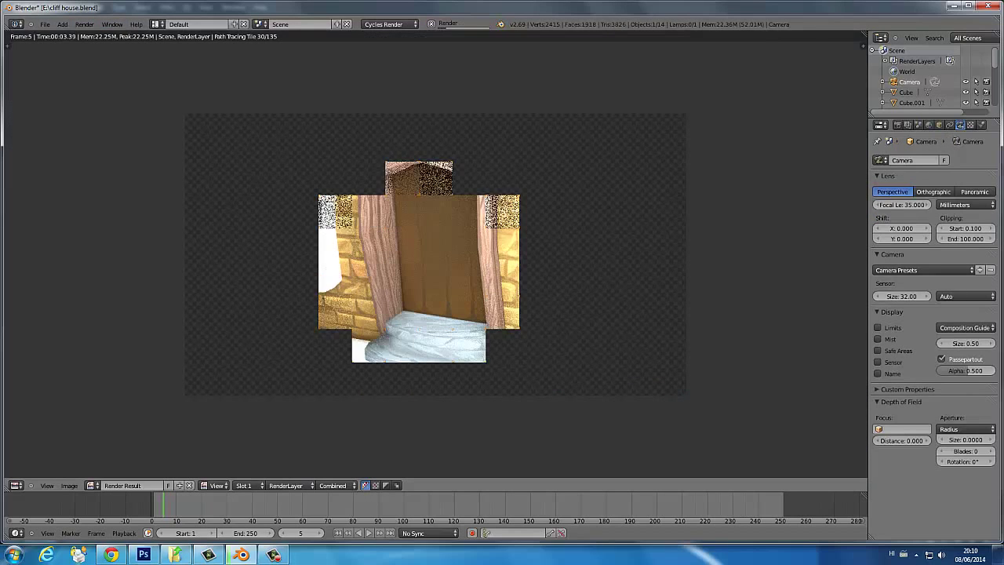
key("Escape")
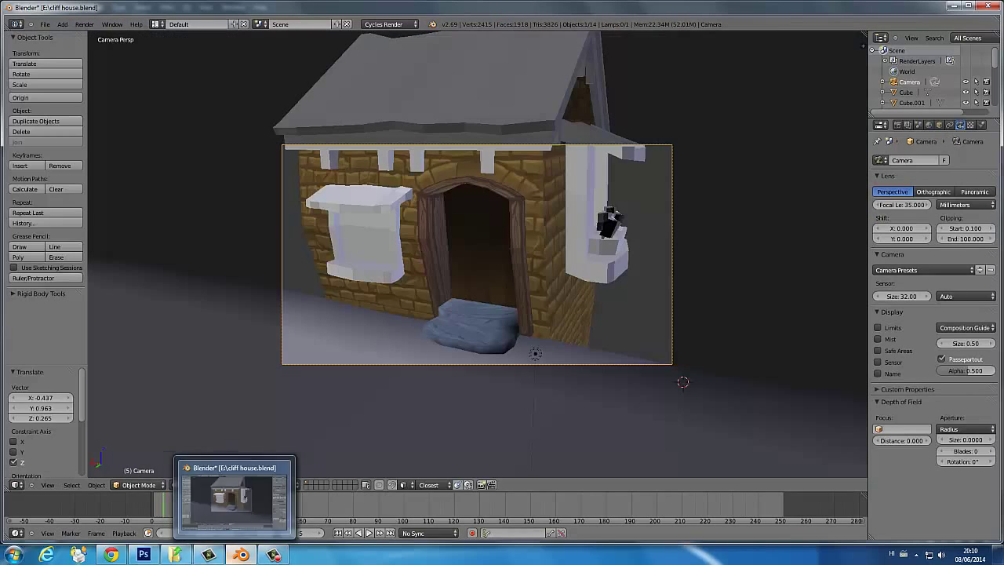
left_click(144, 554)
key("bracketleft")
Select Layer 8 and create an empty Layer 10 above it
key("F5")
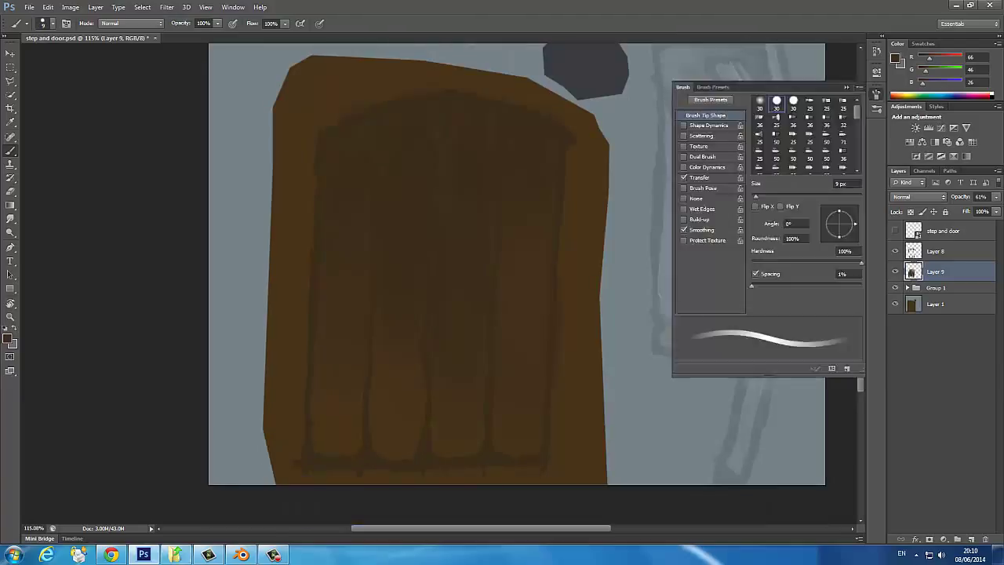
key("F5")
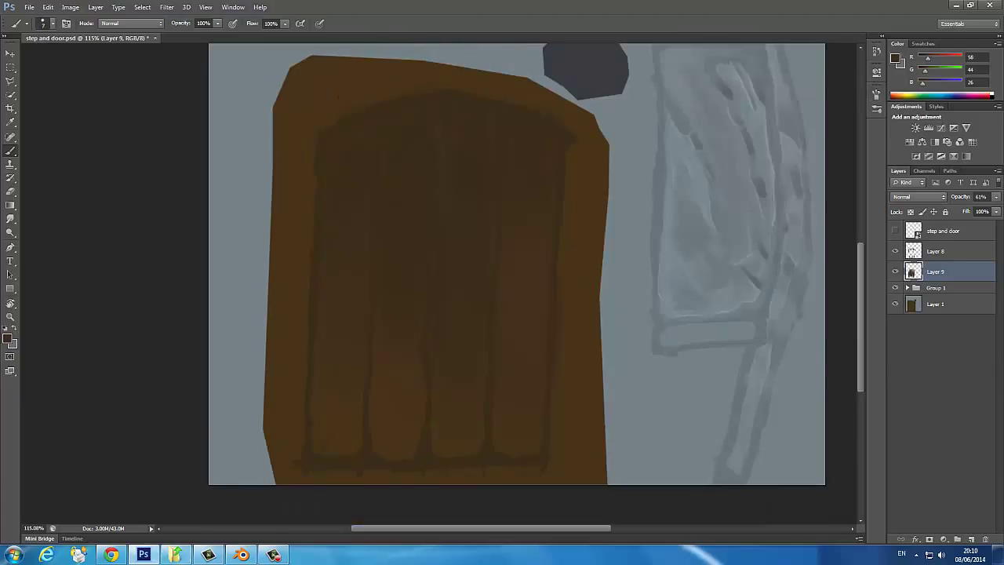
key("alt+bracketright")
key("ctrl+shift+alt+n")
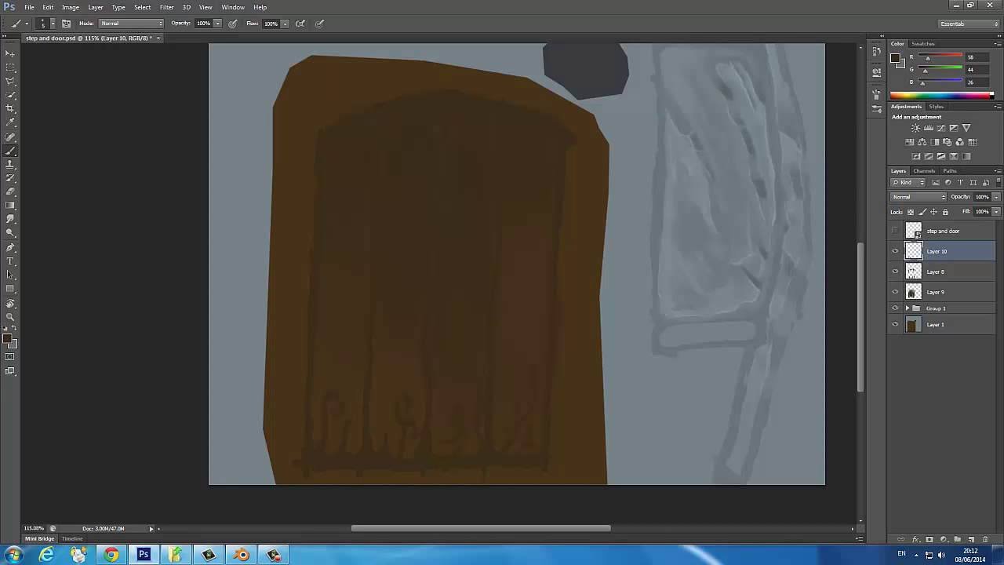
Add a new layer below and pick a lighter brown for carving highlights
scroll(502, 282, "up", 1)
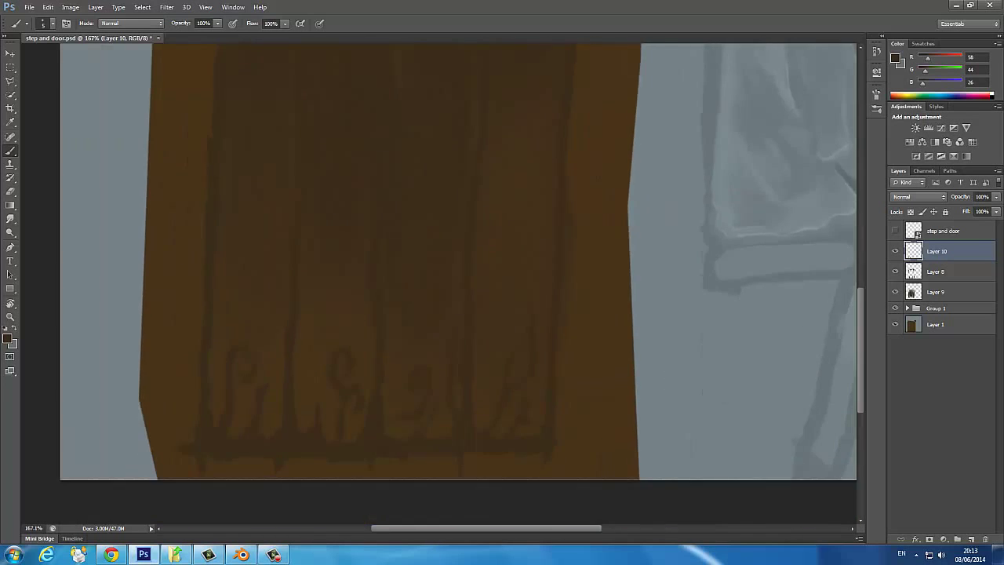
key("ctrl+shift+alt+n")
key("ctrl+bracketleft")
key("ctrl+bracketleft")
left_click(526, 352, "alt")
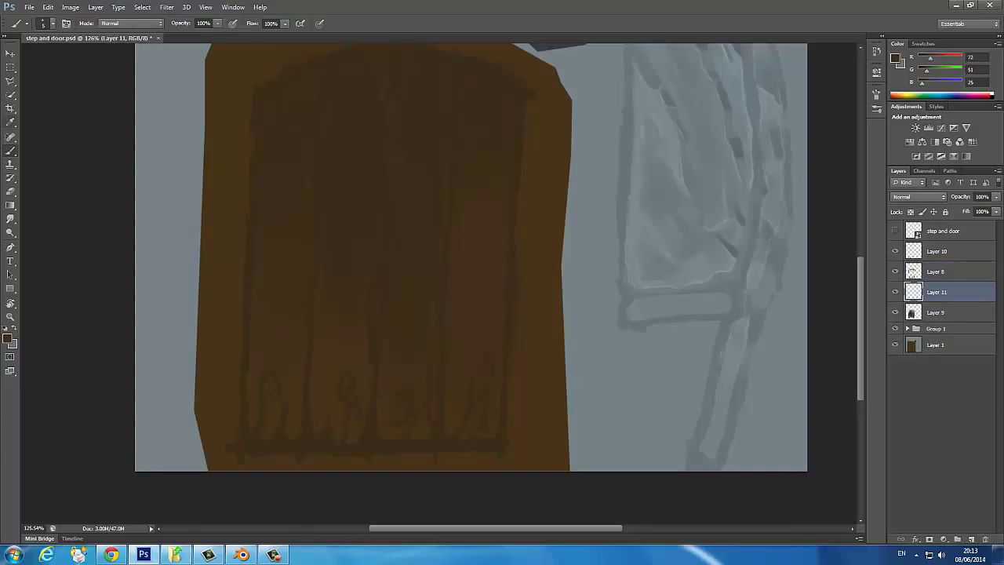
left_click(895, 58)
left_click(608, 139)
Paint light tan highlights on the lower-left scroll, S-curves and spiral of the carving
mouse_move(249, 351)
left_mouse_down()
mouse_move(251, 424)
mouse_move(259, 373)
mouse_move(271, 423)
mouse_move(286, 396)
left_mouse_up()
mouse_move(290, 435)
left_mouse_down()
mouse_move(306, 329)
mouse_move(320, 432)
mouse_move(345, 441)
mouse_move(365, 404)
mouse_move(369, 336)
left_mouse_up()
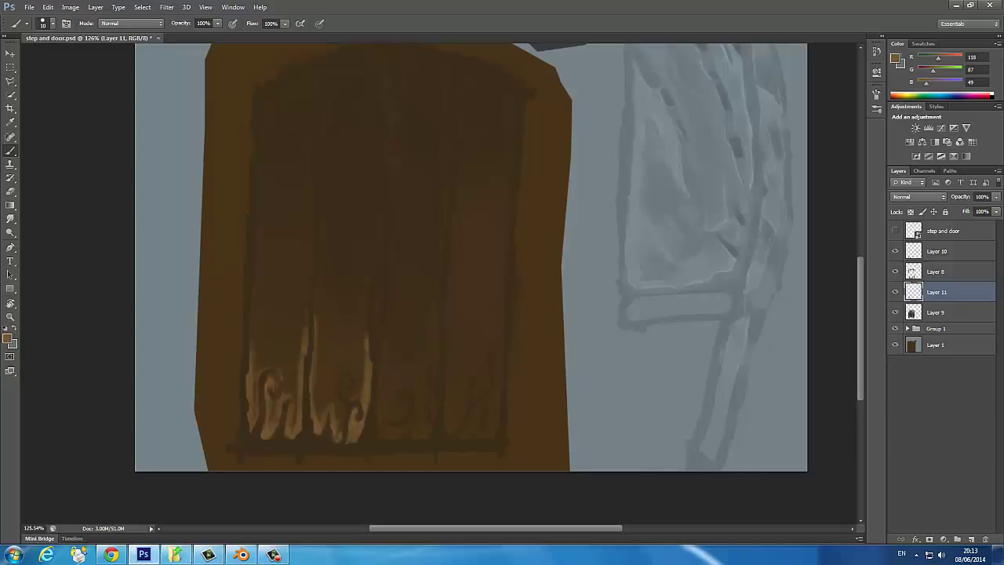
left_click_drag(346, 380, 345, 393)
mouse_move(342, 431)
left_mouse_down()
mouse_move(355, 392)
mouse_move(347, 388)
left_mouse_up()
mouse_move(379, 429)
left_mouse_down()
mouse_move(406, 410)
mouse_move(381, 346)
mouse_move(430, 432)
mouse_move(433, 372)
mouse_move(422, 402)
left_mouse_up()
Duplicate the dark carving outline layer, remove the original, and paint tan detail on the right
left_click_drag(429, 357, 429, 365)
mouse_move(937, 250)
left_mouse_down()
mouse_move(914, 533)
mouse_move(971, 539)
left_mouse_up()
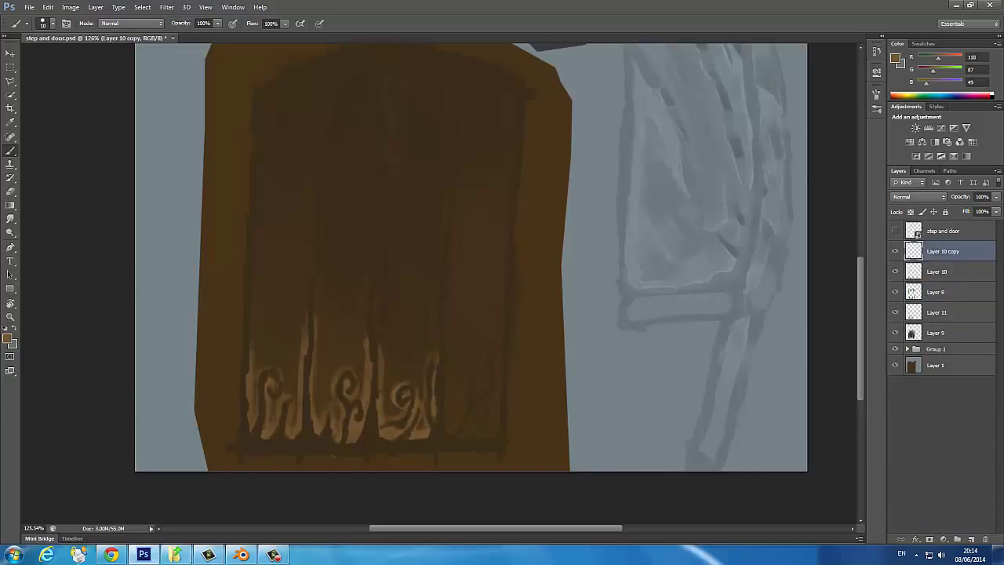
left_click_drag(267, 400, 479, 400)
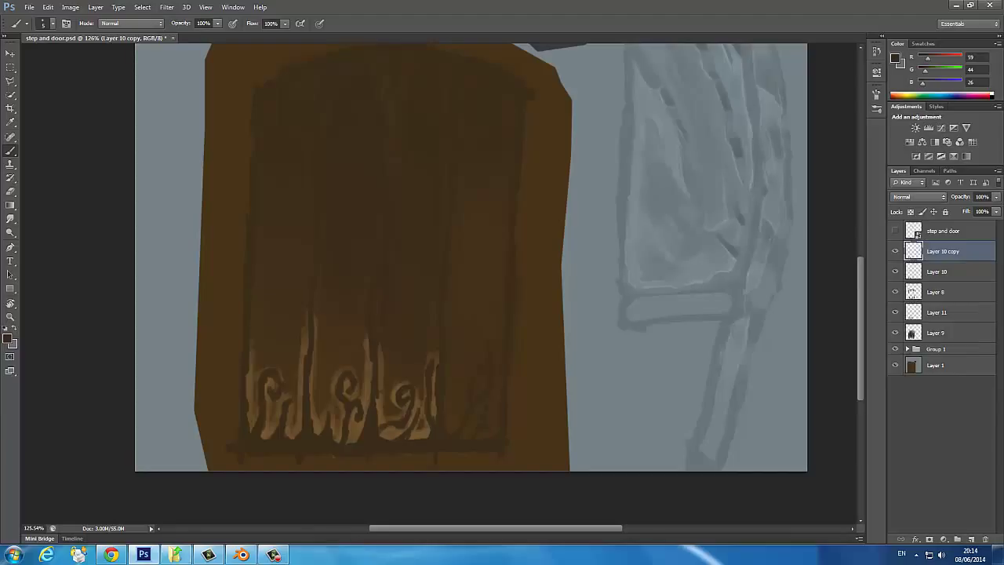
left_click_drag(937, 271, 985, 539)
Sample the tan highlight colour and paint another stroke on the carving
left_click(937, 292)
left_click(415, 432, "alt")
mouse_move(447, 358)
left_mouse_down()
mouse_move(450, 433)
mouse_move(491, 328)
mouse_move(471, 436)
mouse_move(487, 412)
mouse_move(507, 282)
left_mouse_up()
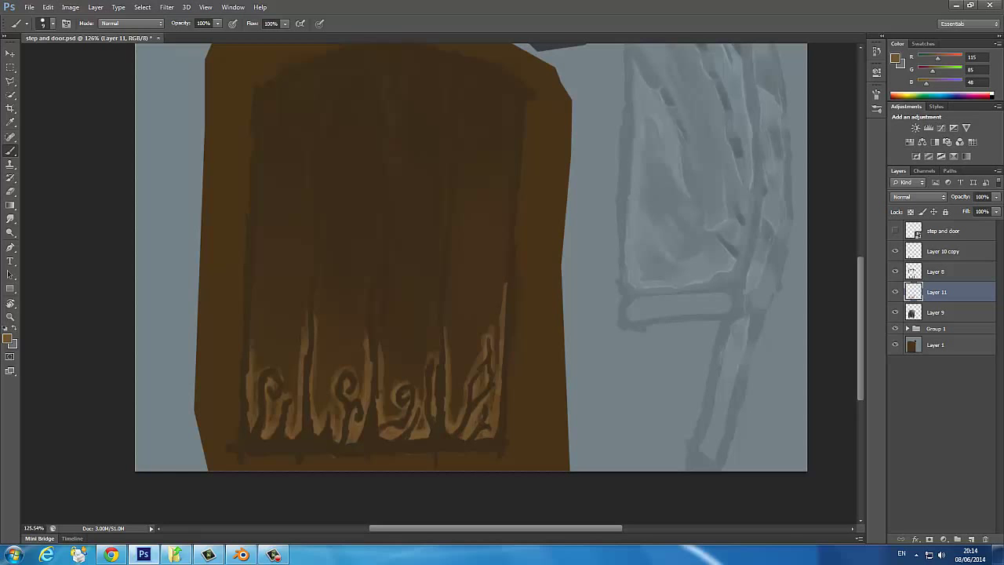
left_click(995, 196)
Fade Layer 11 to 25% opacity and add Layer 12 above the Layer 10 copy outlines
left_click_drag(993, 208, 955, 209)
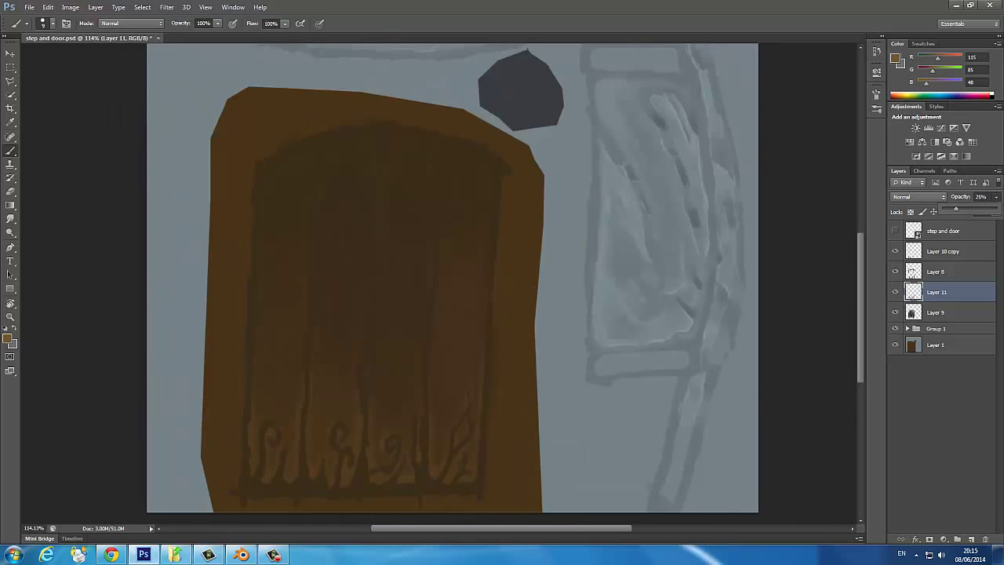
scroll(329, 439, "up", 3)
scroll(329, 439, "up", 1)
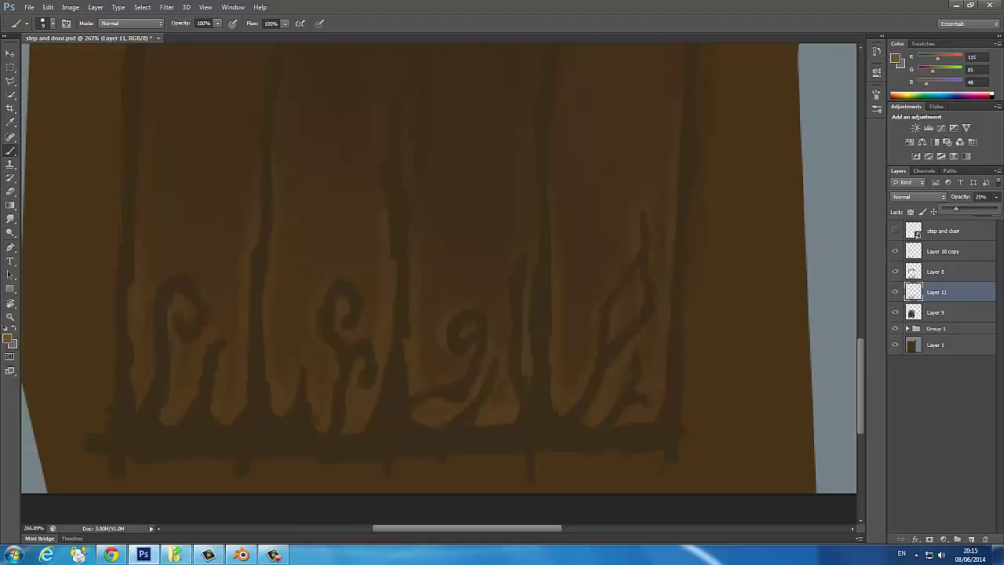
left_click(941, 251)
left_click(971, 540)
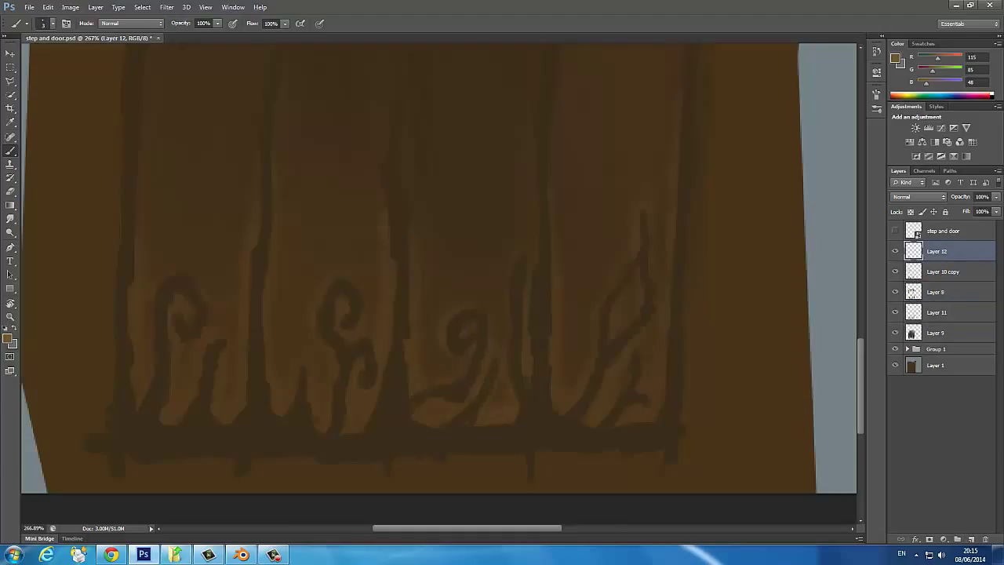
Try a darker brown with a bigger brush, then a light cream at 20% brush opacity
left_click(7, 339)
left_click(446, 217)
left_click(609, 141)
key("bracketright")
key("bracketright")
key("bracketright")
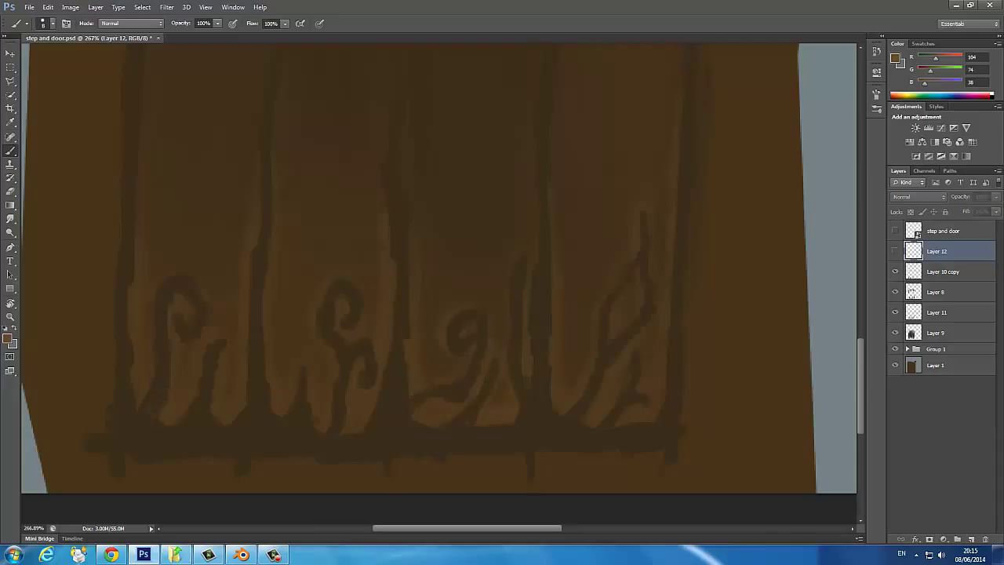
left_click(8, 339)
left_click(387, 113)
left_click(609, 141)
key("2")
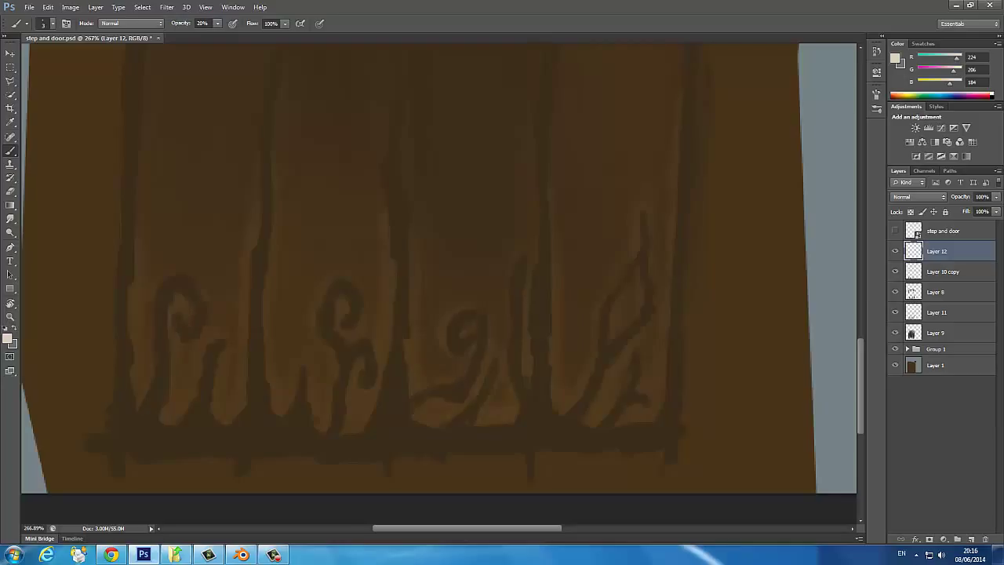
Sample the dark outline brown on Layer 10 copy and erase outlines at full opacity
left_click(8, 339)
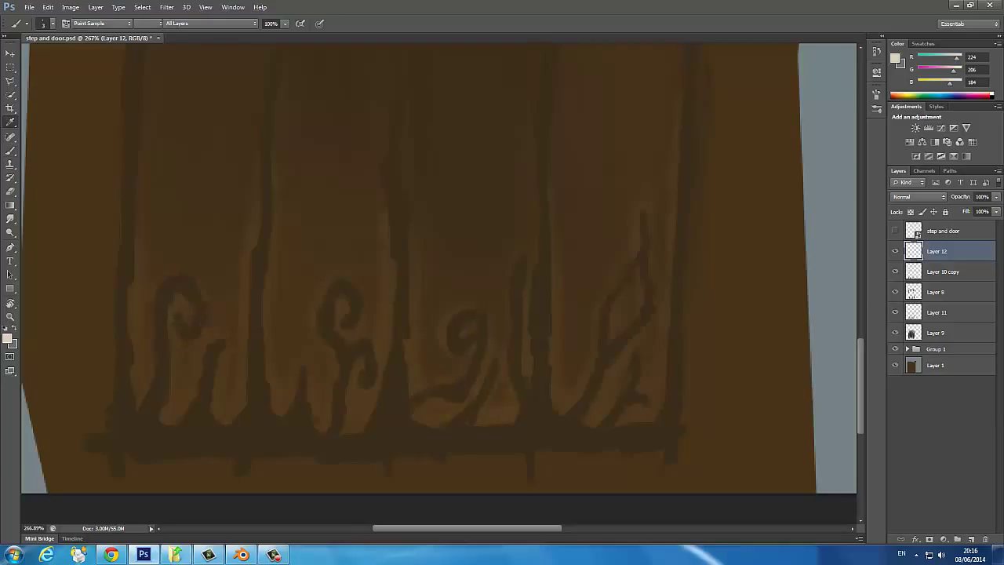
left_click(200, 329)
key("Return")
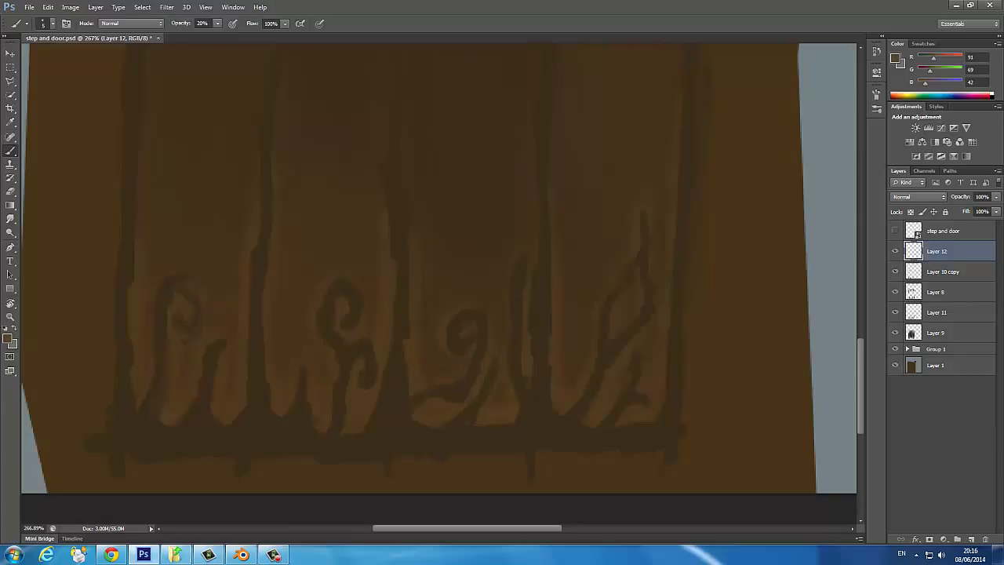
key("alt+bracketleft")
left_click(217, 340, "alt")
key("0")
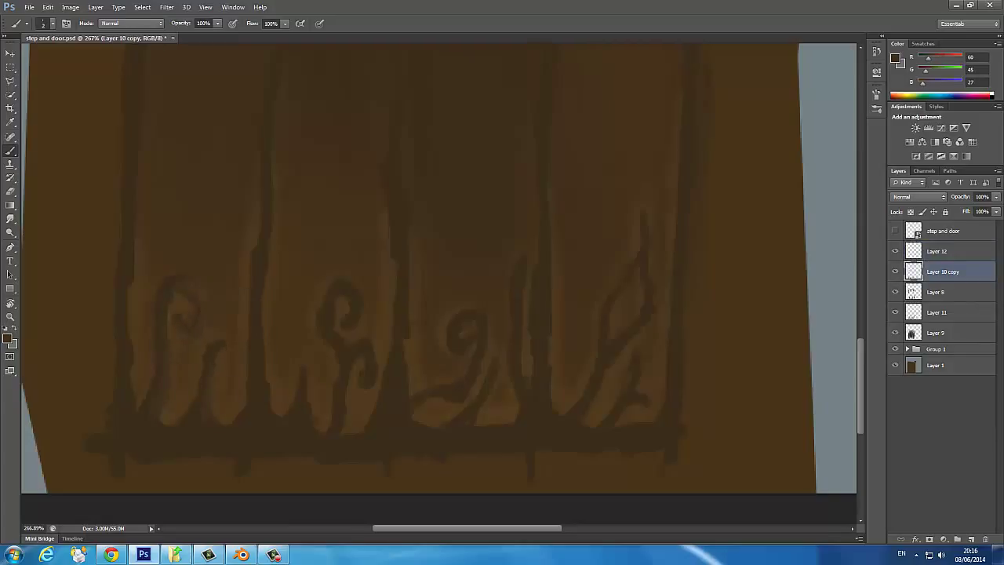
key("e")
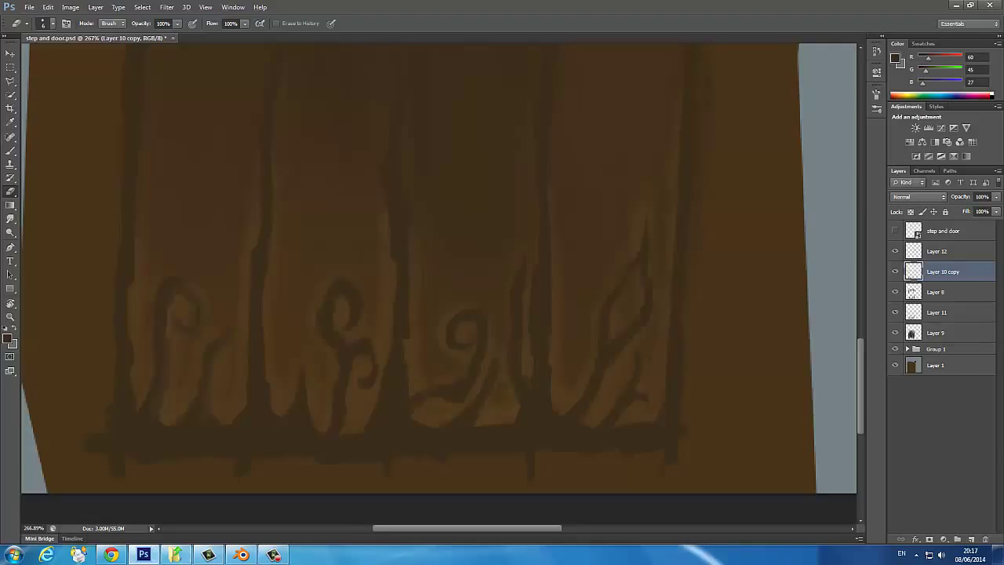
Paint soft vertical grain strokes down the door planks on Layer 12 with a slightly larger brush
key("b")
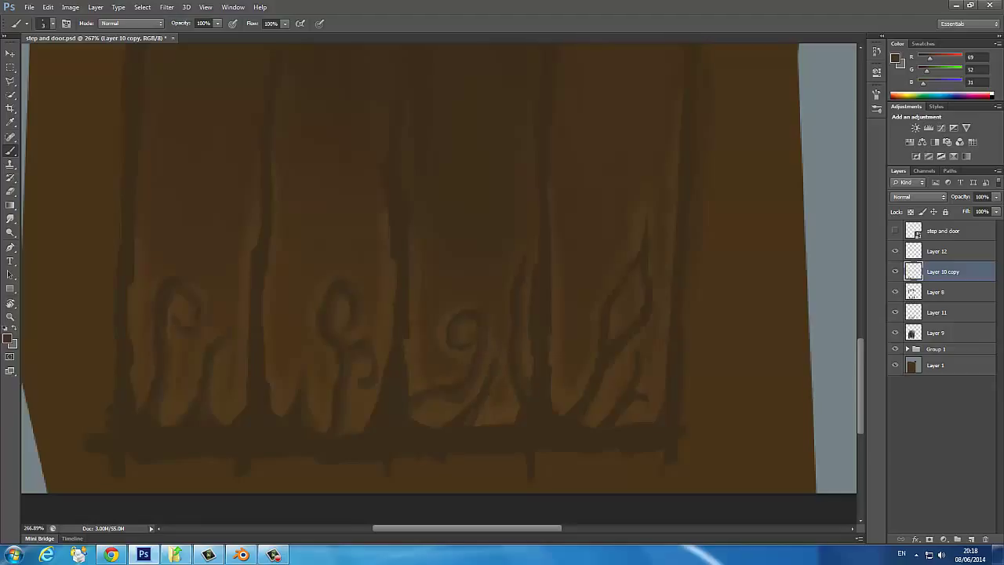
scroll(439, 267, "down", 3)
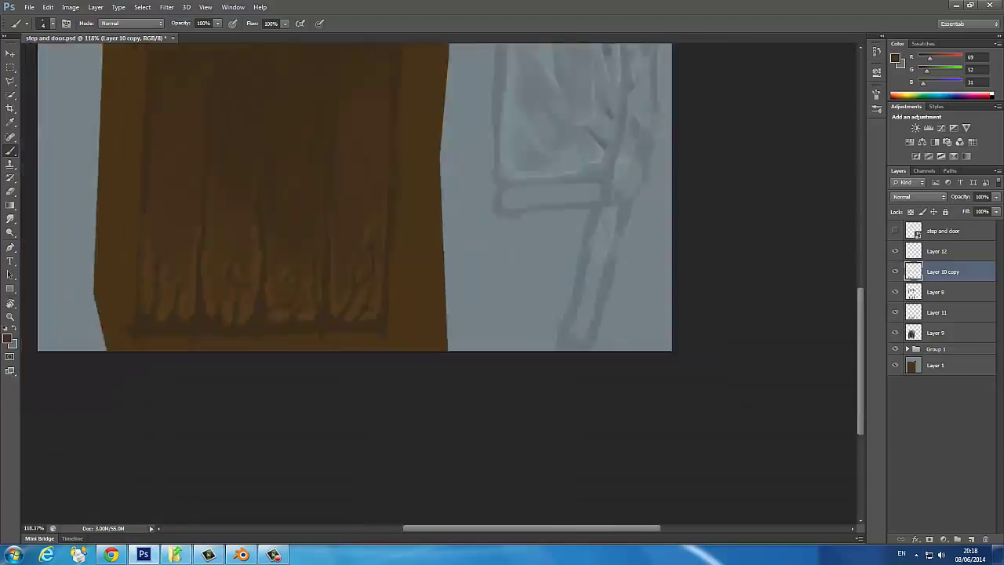
scroll(439, 267, "down", 3)
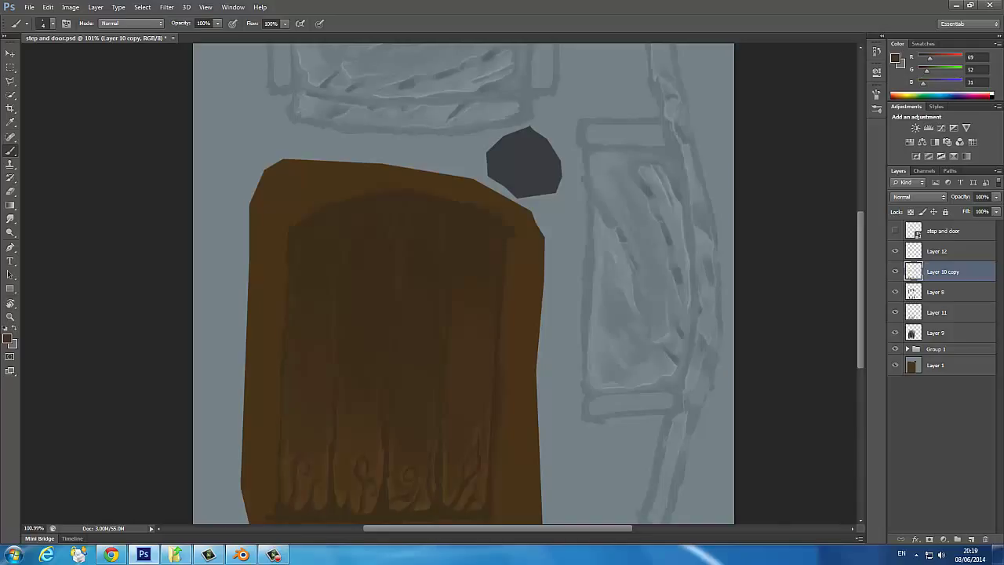
key("bracketright")
key("bracketright")
key("bracketright")
key("alt+bracketright")
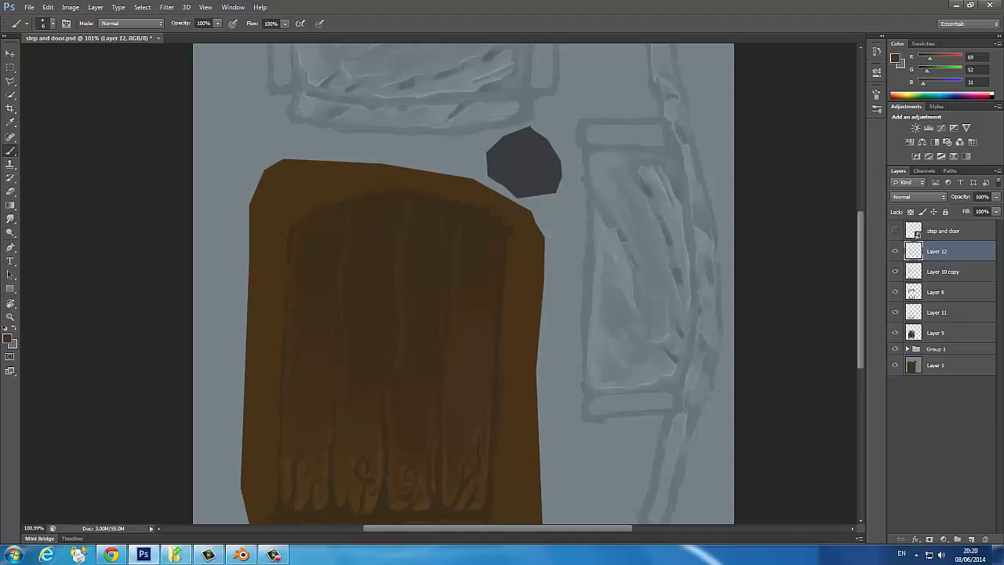
scroll(359, 502, "up", 2)
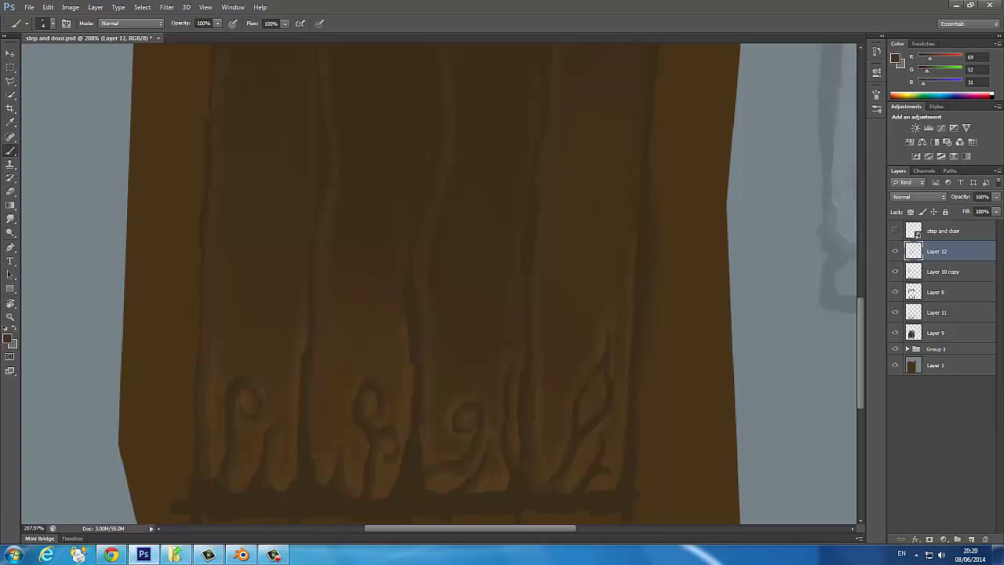
scroll(486, 282, "down", 3)
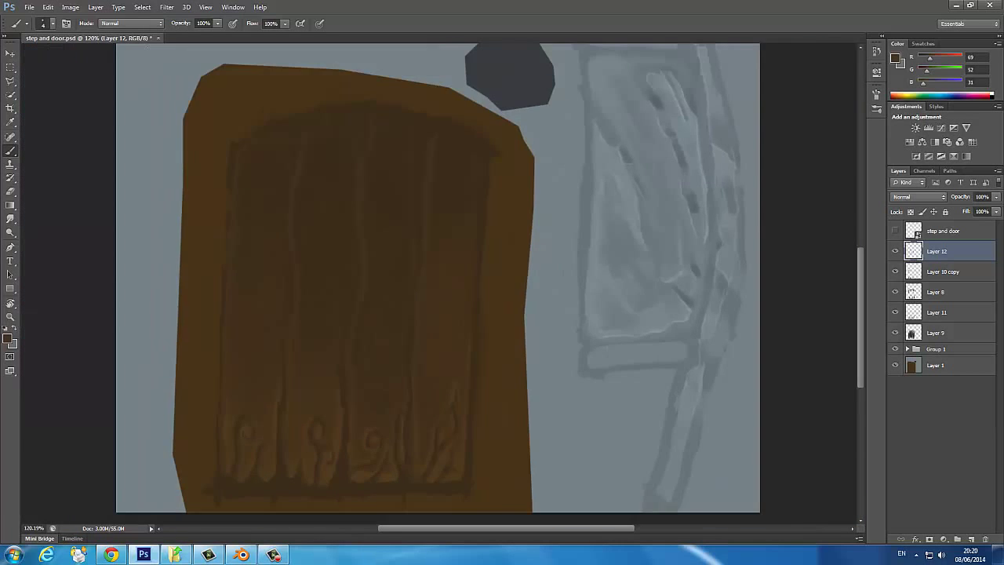
scroll(348, 494, "up", 3)
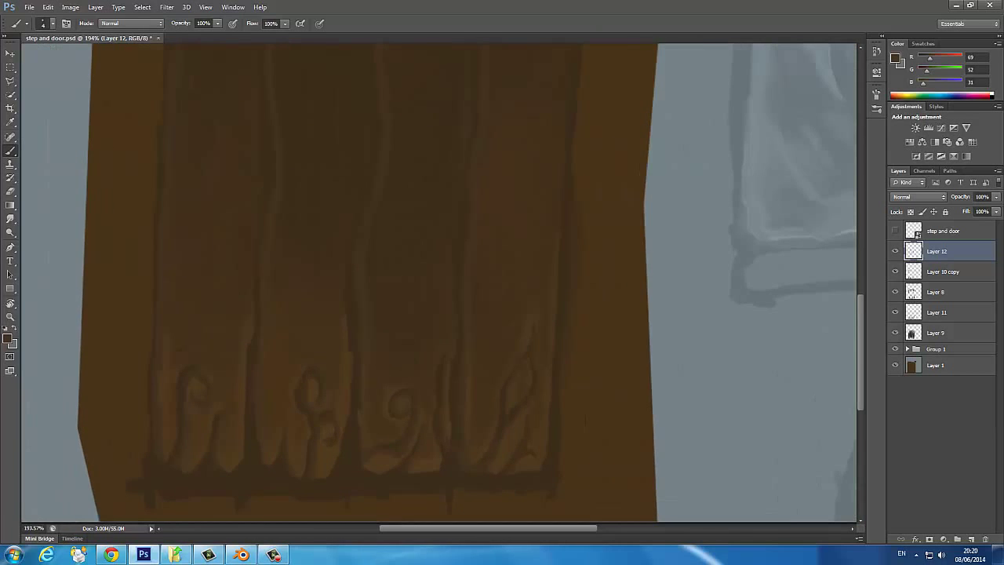
Add Layer 13 and choose the warm brown RGB 111,78,40
left_click(970, 540)
left_click(8, 339)
left_click(446, 224)
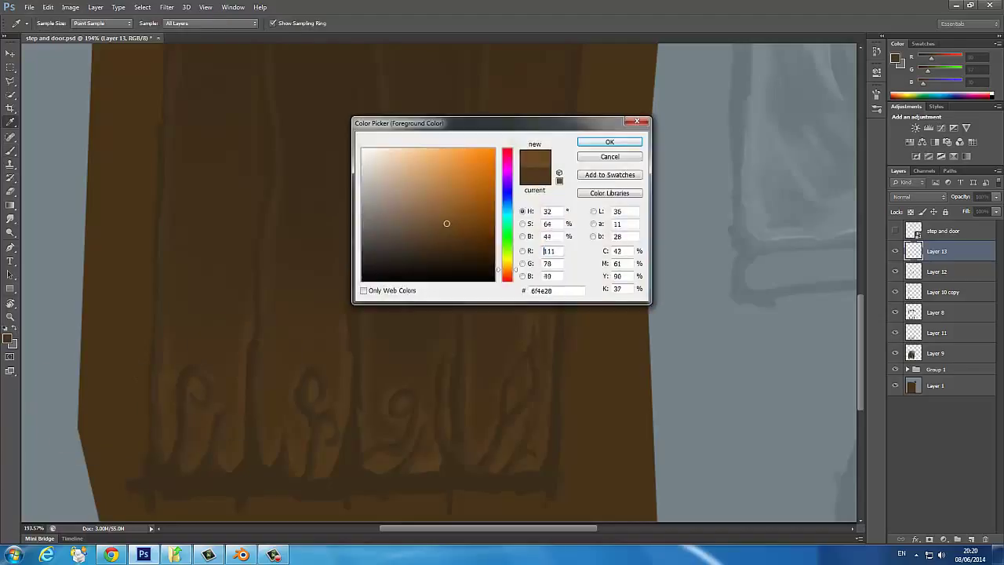
left_click(593, 139)
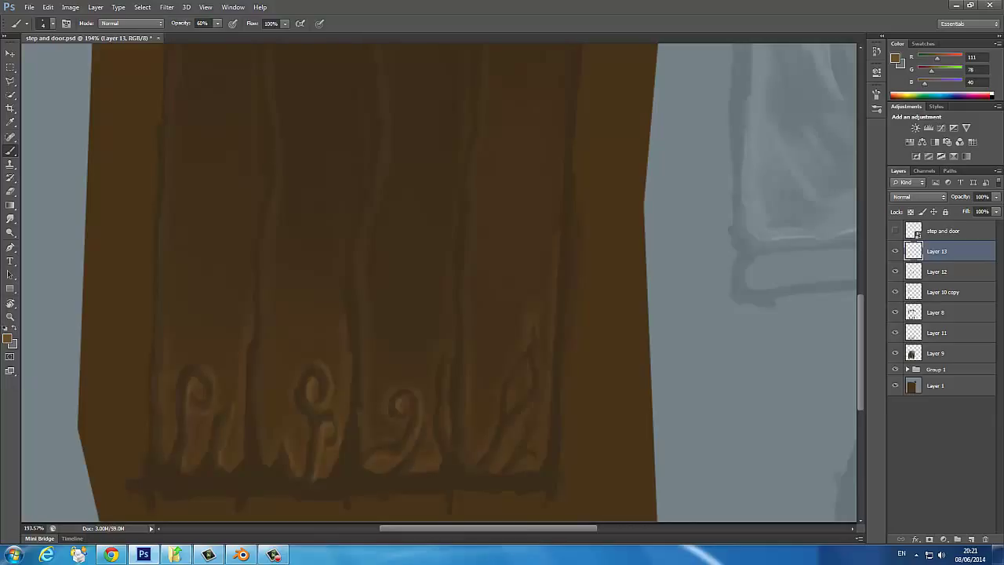
Brush warm brown highlights along the plank edges and the right leaf motif
left_click_drag(448, 376, 447, 347)
mouse_move(511, 439)
left_mouse_down()
mouse_move(505, 429)
mouse_move(538, 390)
left_mouse_up()
mouse_move(540, 351)
left_mouse_down()
mouse_move(541, 340)
mouse_move(529, 359)
left_mouse_up()
left_click_drag(506, 408, 514, 382)
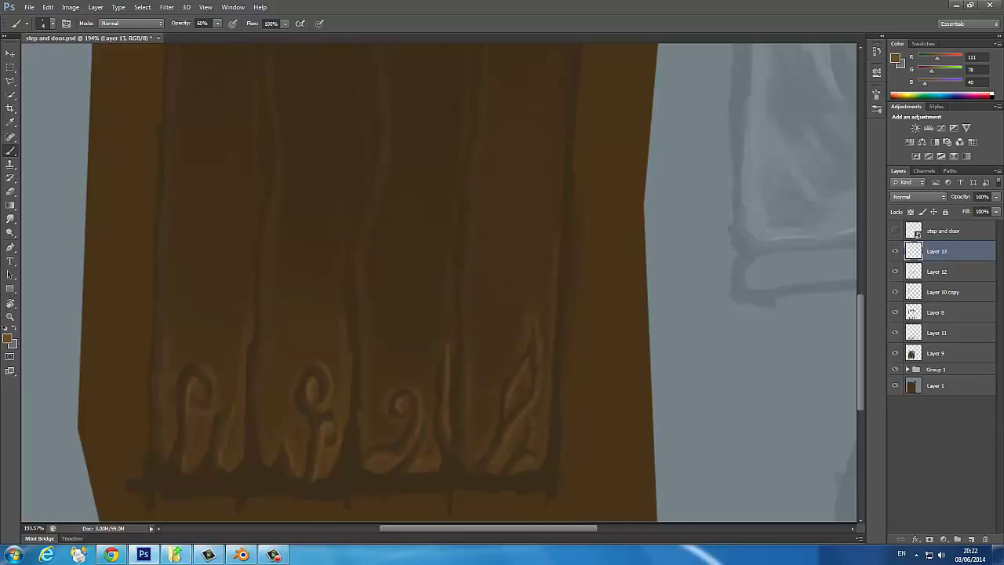
scroll(470, 283, "down", 3)
scroll(470, 282, "up", 1)
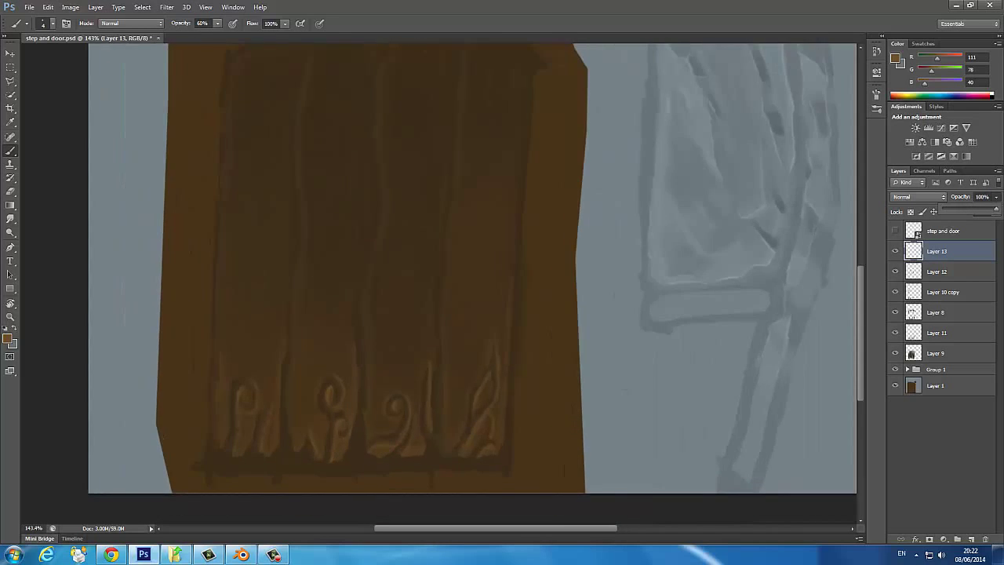
scroll(331, 415, "down", 1)
left_click(332, 415, "alt")
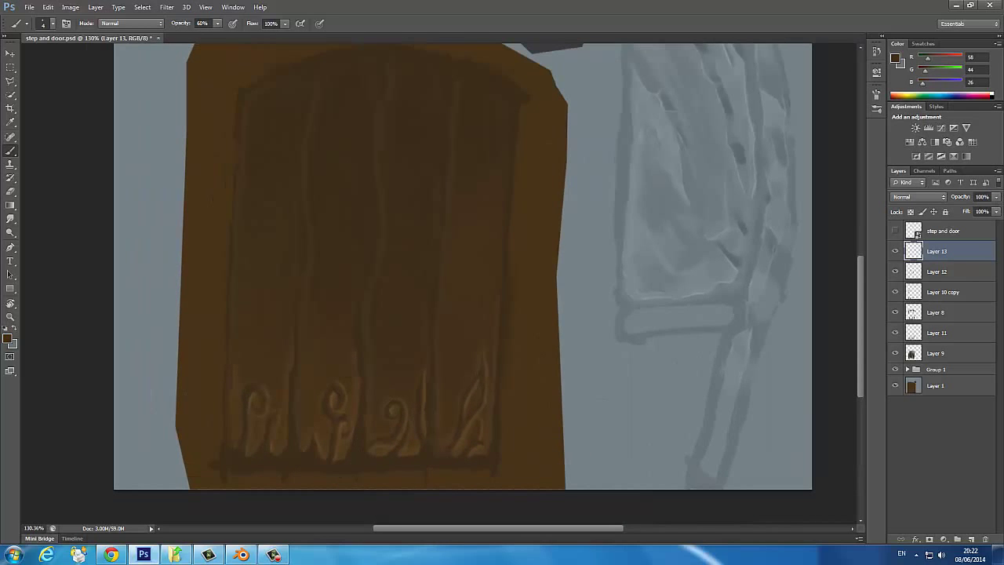
key("alt+bracketleft")
key("alt+bracketleft")
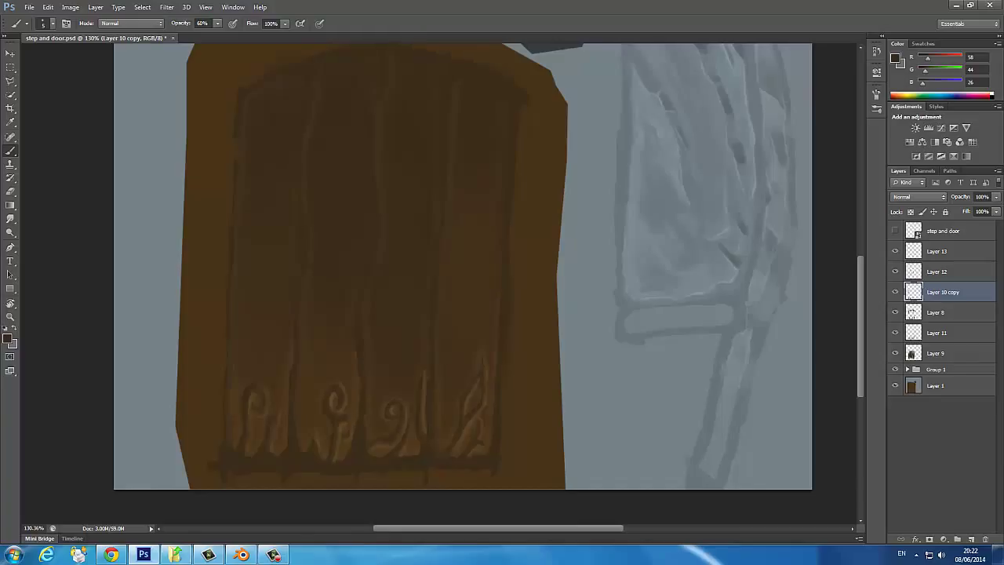
Darken a short strip beside the lower carvings, then lasso-select the door's left board
key("F5")
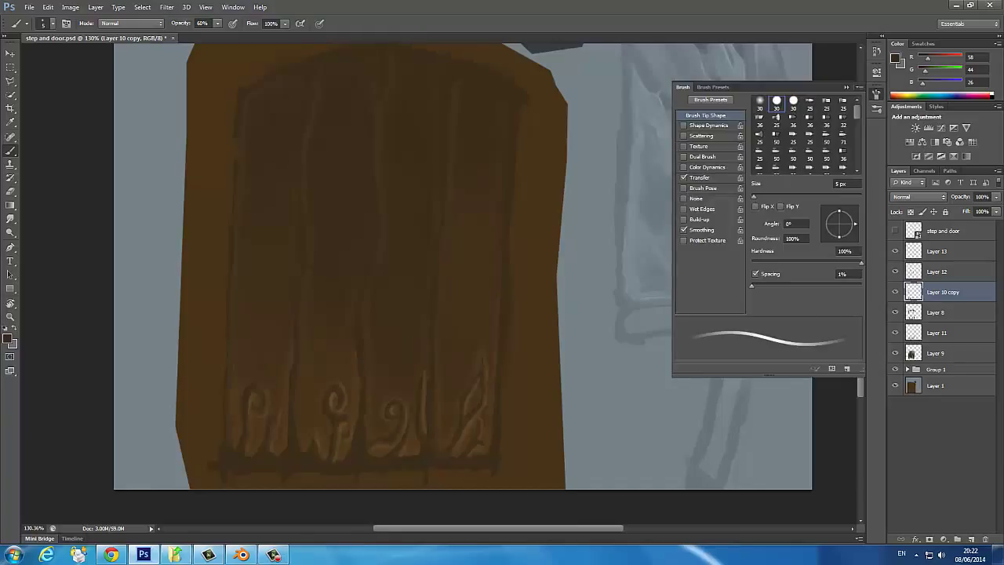
key("F5")
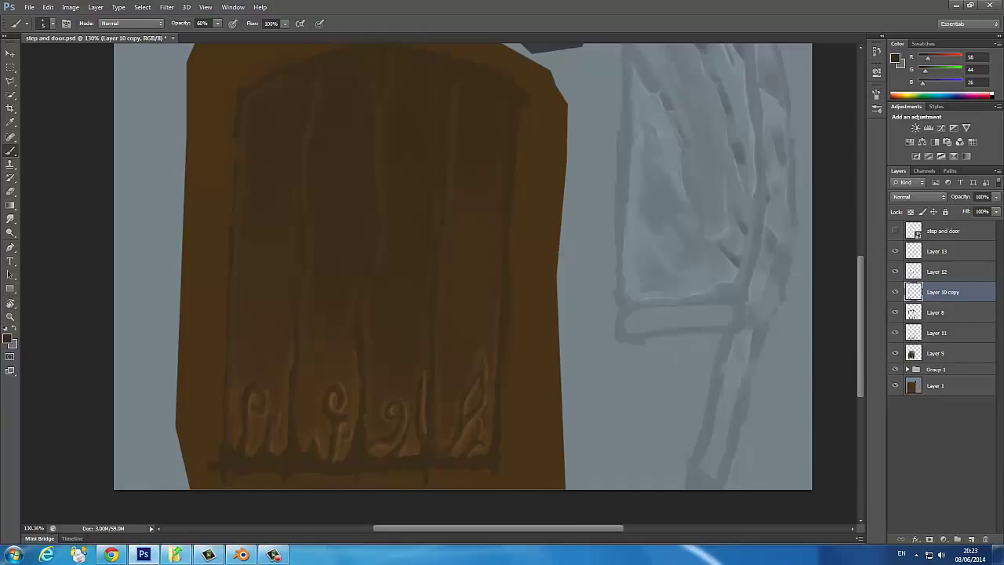
scroll(310, 385, "up", 5)
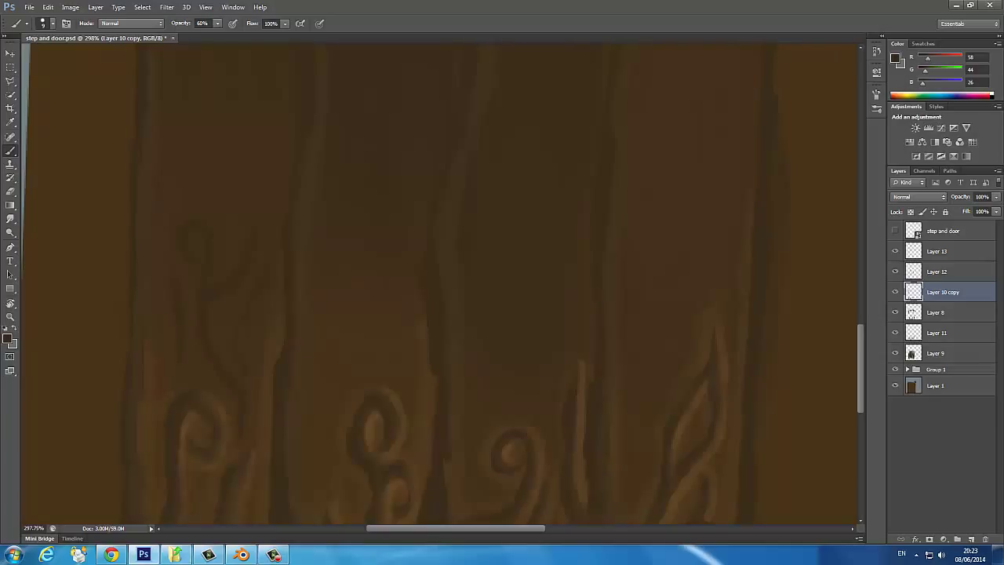
left_click_drag(160, 401, 160, 419)
scroll(439, 283, "down", 4)
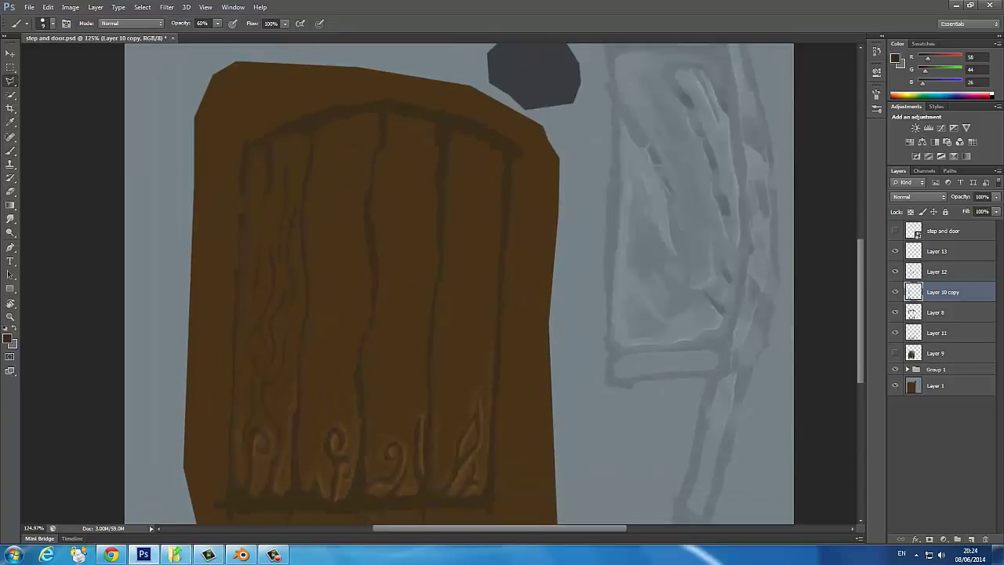
mouse_move(245, 426)
left_mouse_down()
mouse_move(259, 380)
mouse_move(276, 404)
mouse_move(226, 93)
left_mouse_up()
Copy the selected left board onto a new layer with Layer Via Copy
key("v")
right_click(299, 239)
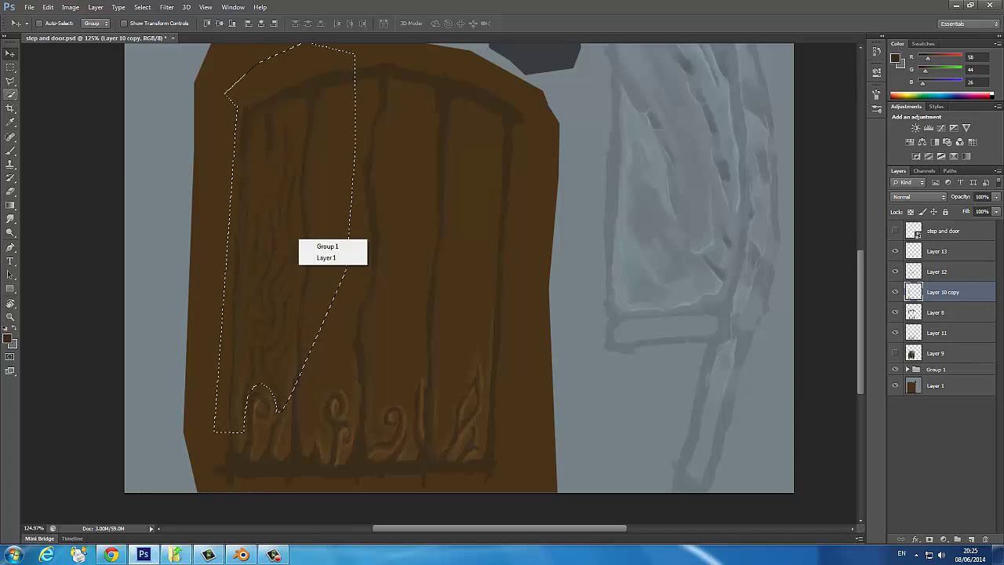
right_click(329, 201)
key("m")
key("Escape")
right_click(269, 259)
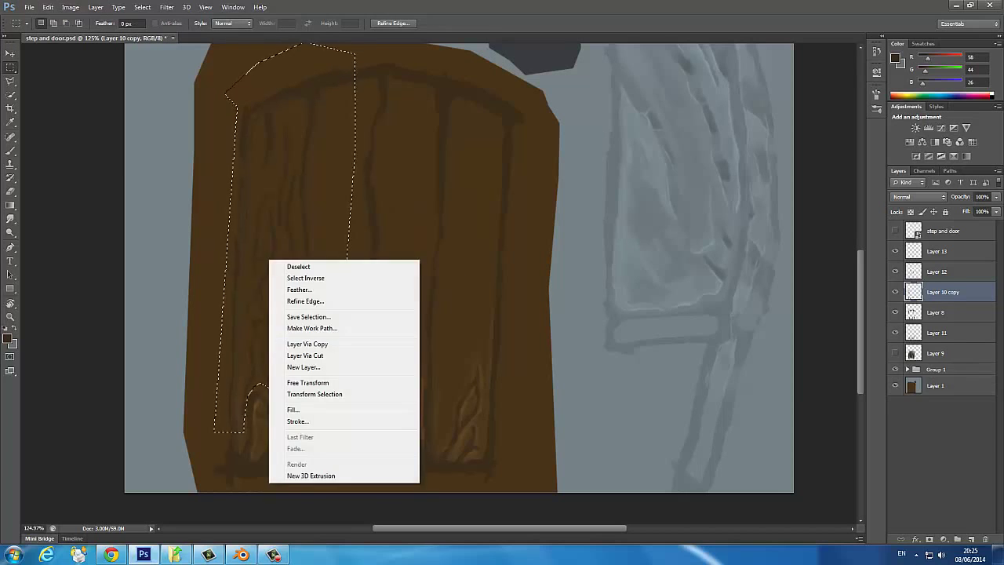
left_click(306, 343)
Nudge the board content on Layer 14 and duplicate it as Layer 14 copy
key("b")
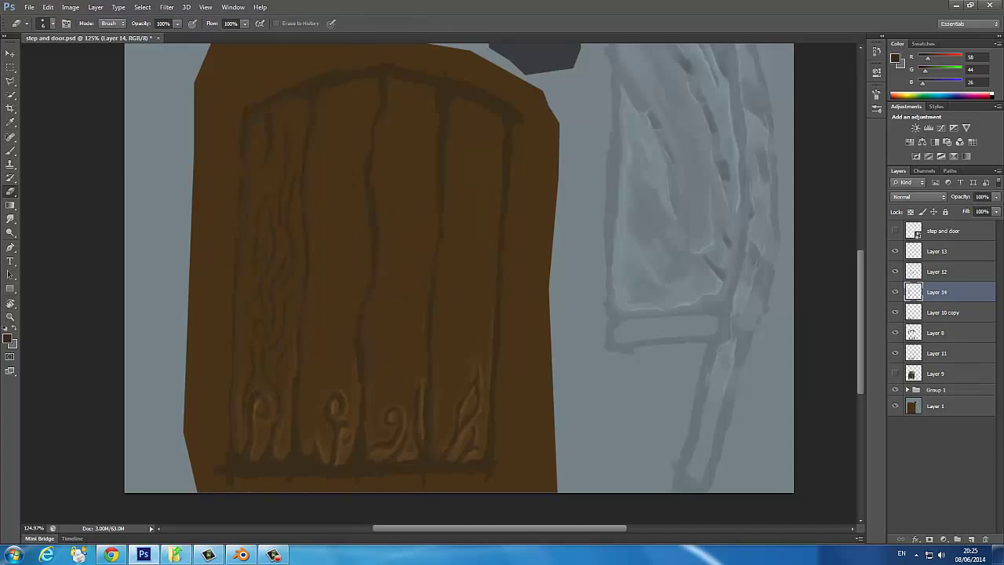
key("v")
left_click_drag(263, 193, 235, 192)
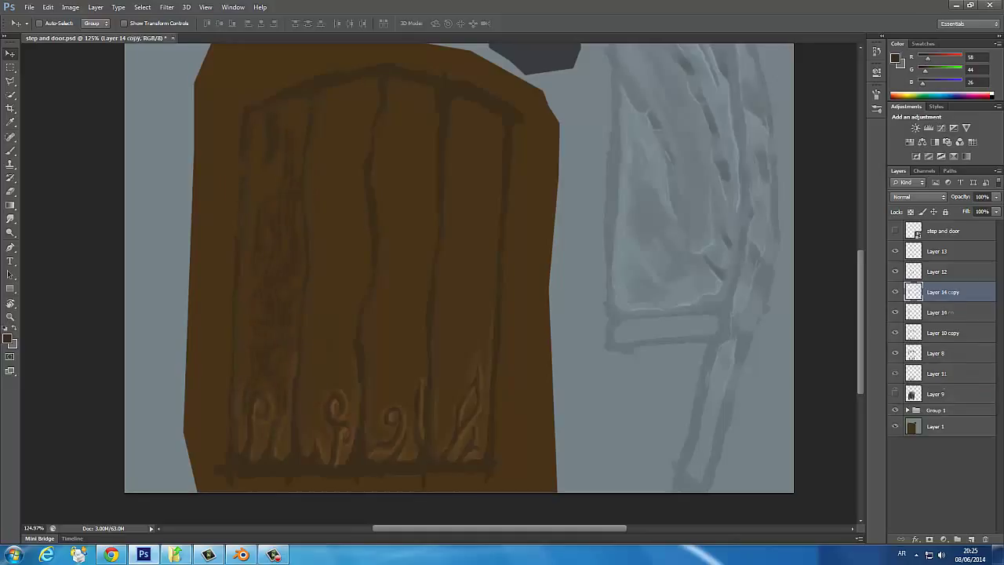
key("ctrl+e")
left_click_drag(284, 256, 312, 255)
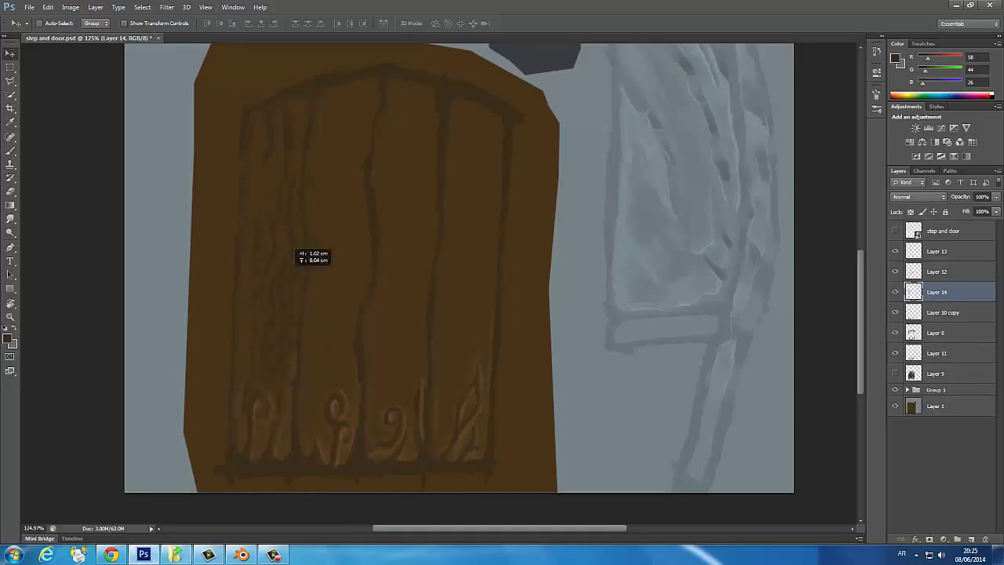
key("ctrl+j")
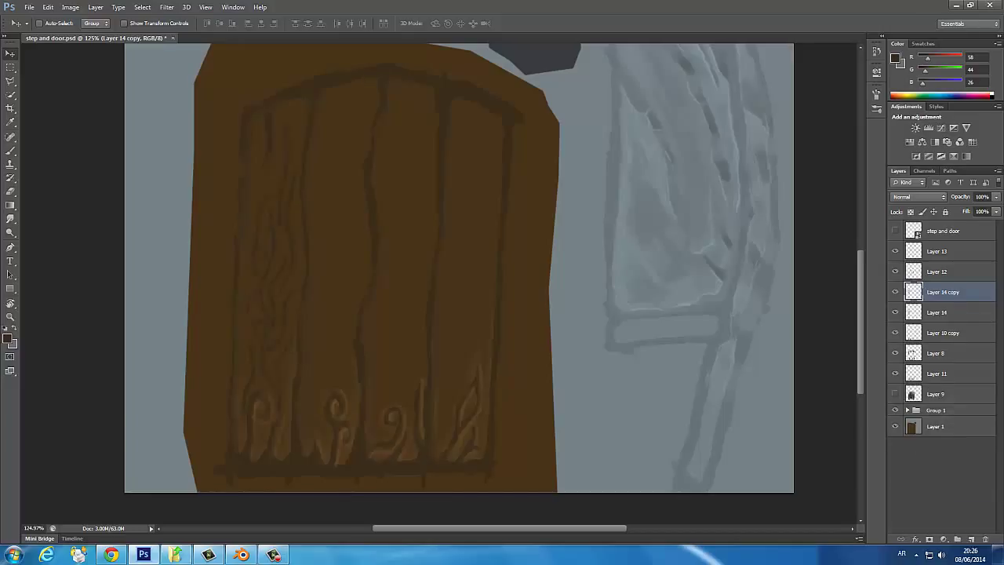
Lock transparency on Layer 14 copy and paint lighter brown grain streaks on the left board
key("alt+shift")
key("slash")
key("b")
left_click(243, 399, "alt")
left_click_drag(274, 258, 283, 329)
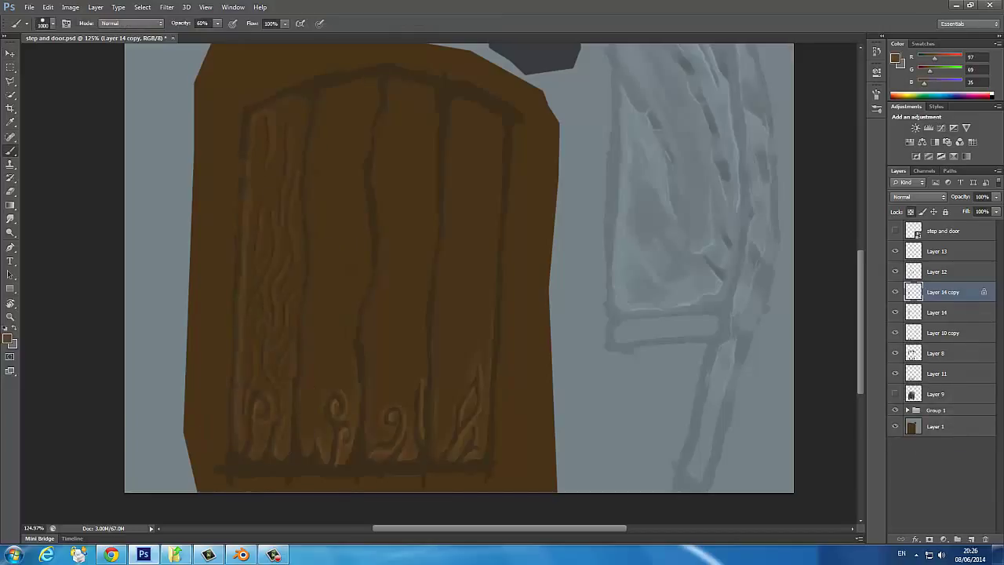
key("e")
mouse_move(237, 432)
left_mouse_down()
mouse_move(241, 329)
mouse_move(238, 392)
left_mouse_up()
key("ctrl+z")
Unlock transparency, erase some grain streaks, and move Layer 14 copy below Layer 14
key("slash")
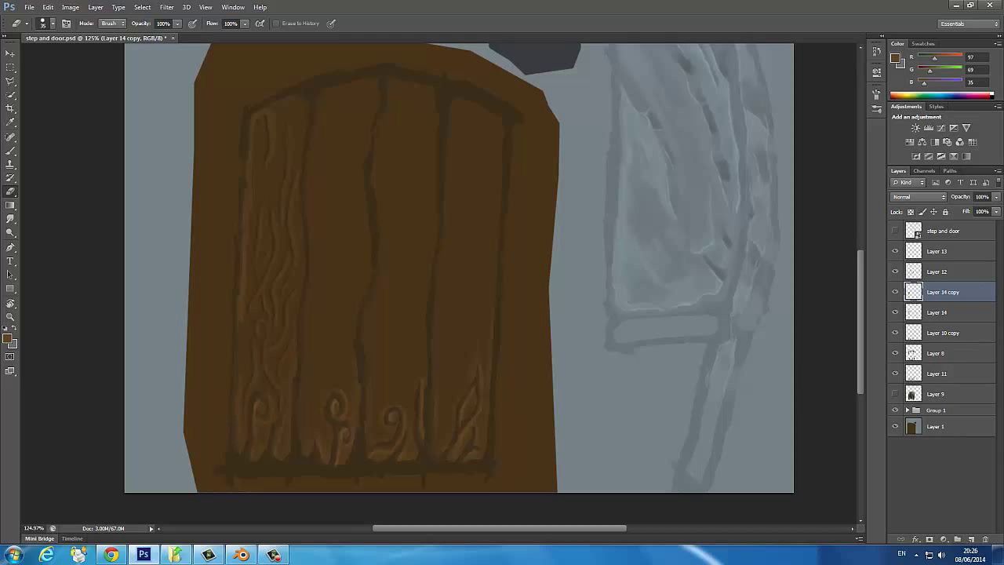
left_click_drag(242, 320, 254, 114)
left_click_drag(269, 154, 269, 111)
key("ctrl+bracketleft")
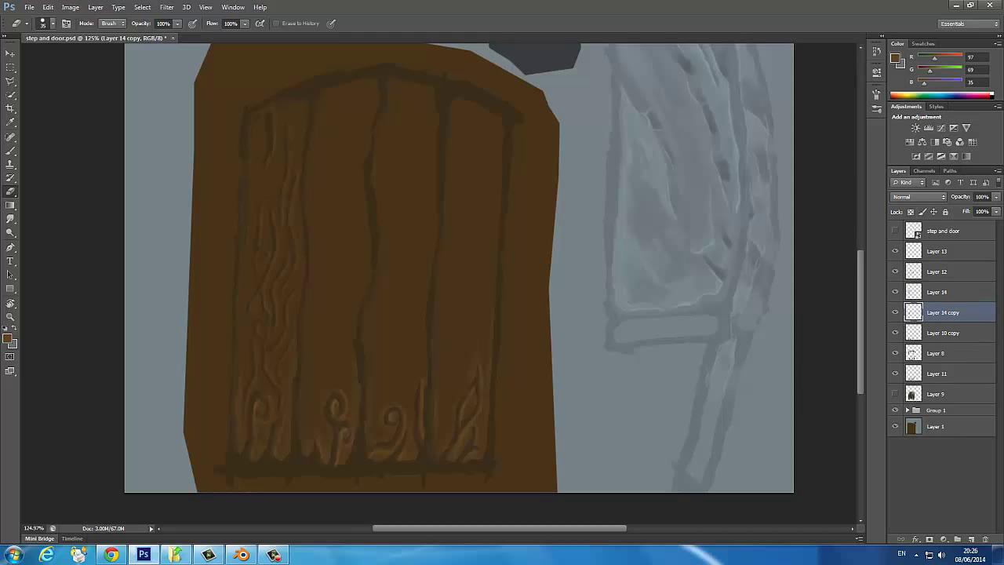
scroll(429, 282, "down", 2)
Sample a darker brown and paint grain lines over every board on Layer 14
scroll(430, 282, "down", 1)
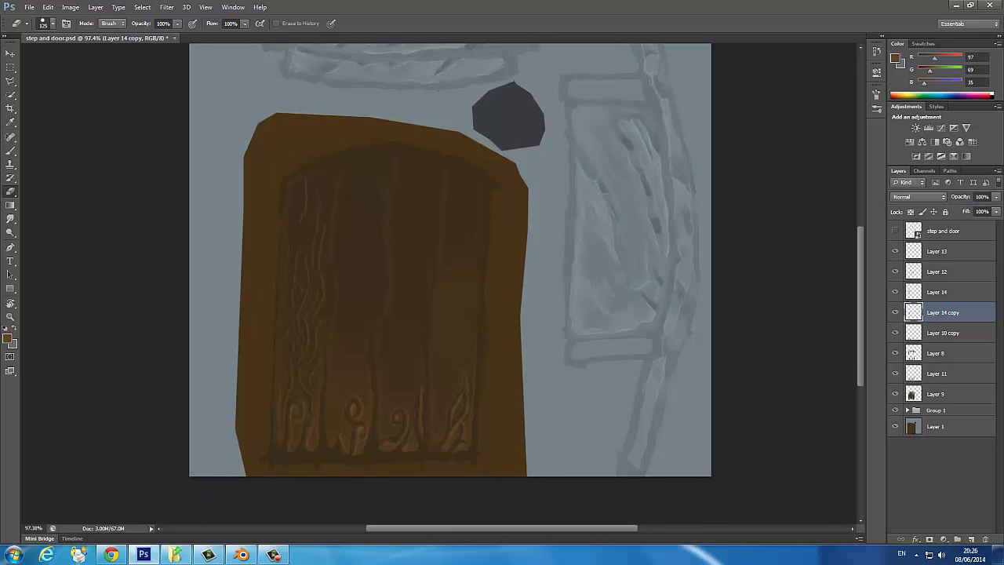
scroll(447, 259, "up", 1)
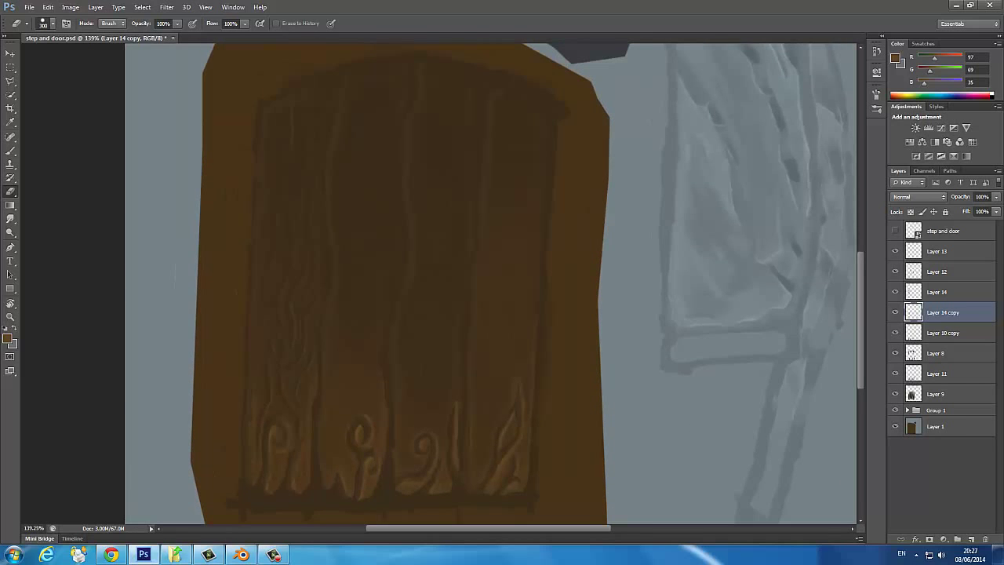
right_click(928, 312)
left_click(847, 376)
key("ctrl+z")
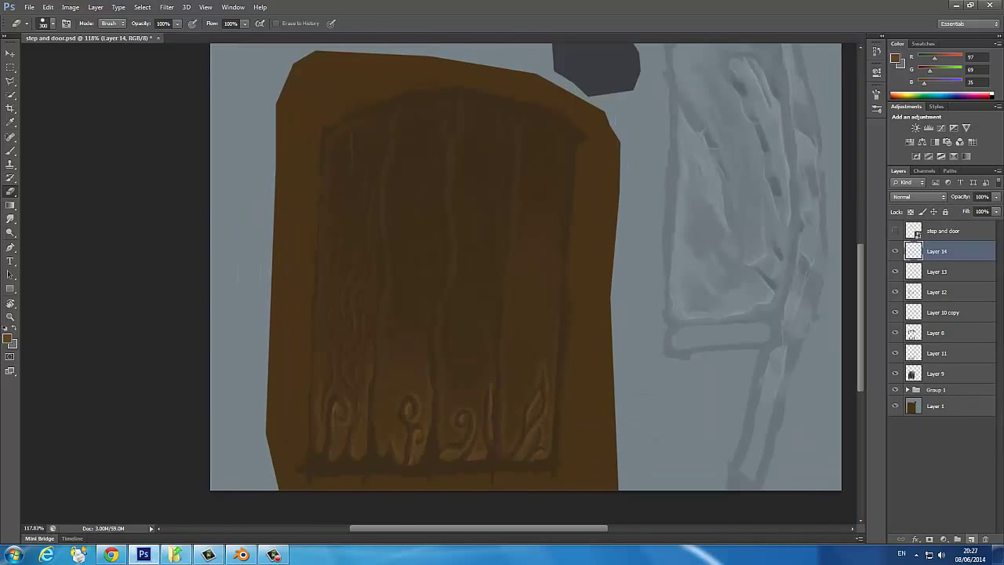
scroll(486, 282, "up", 2)
key("b")
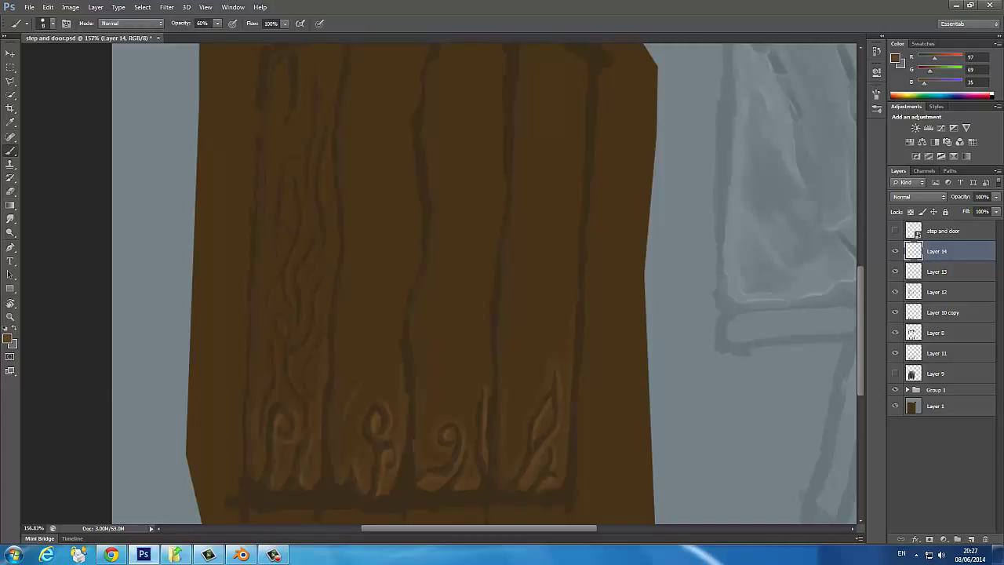
left_click(368, 436, "alt")
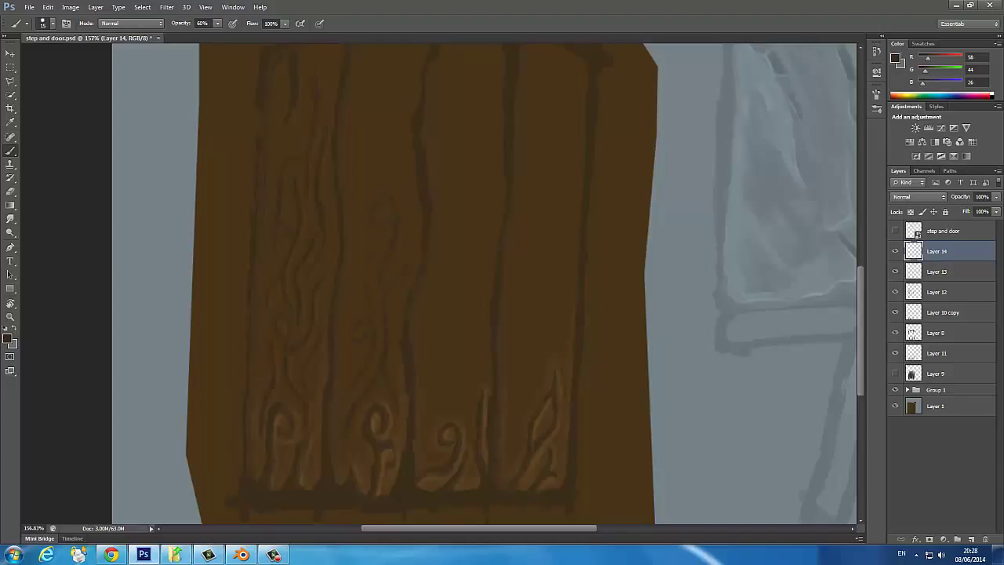
scroll(484, 282, "down", 3)
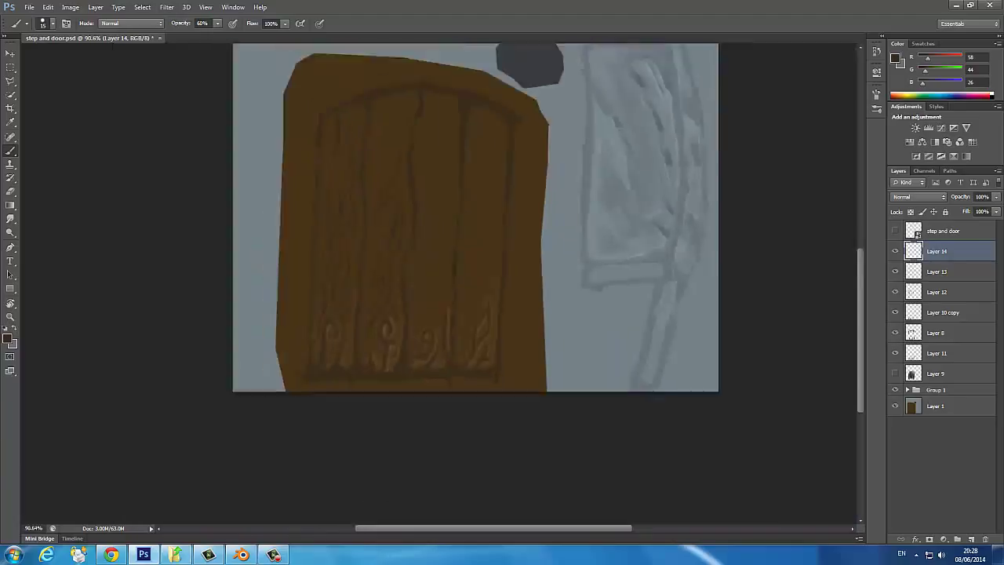
scroll(483, 282, "up", 2)
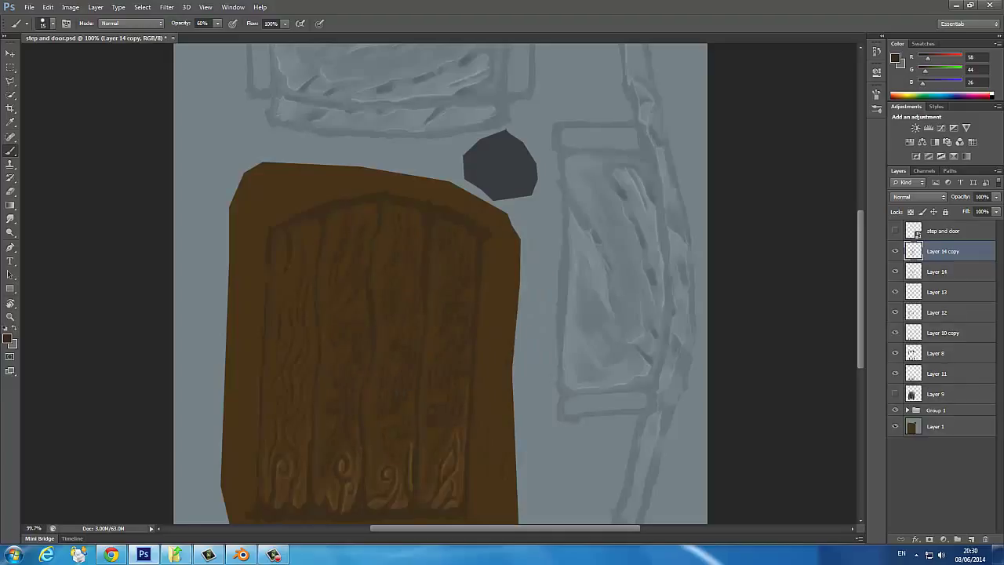
Touch up Layer 14 copy with transparency locked, using brush and eraser
key("v")
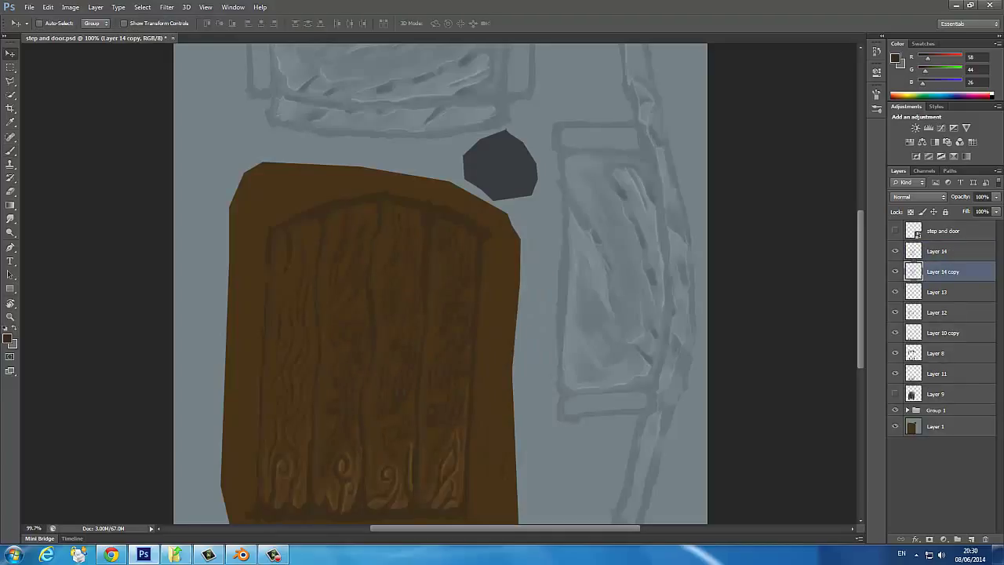
key("slash")
key("b")
key("e")
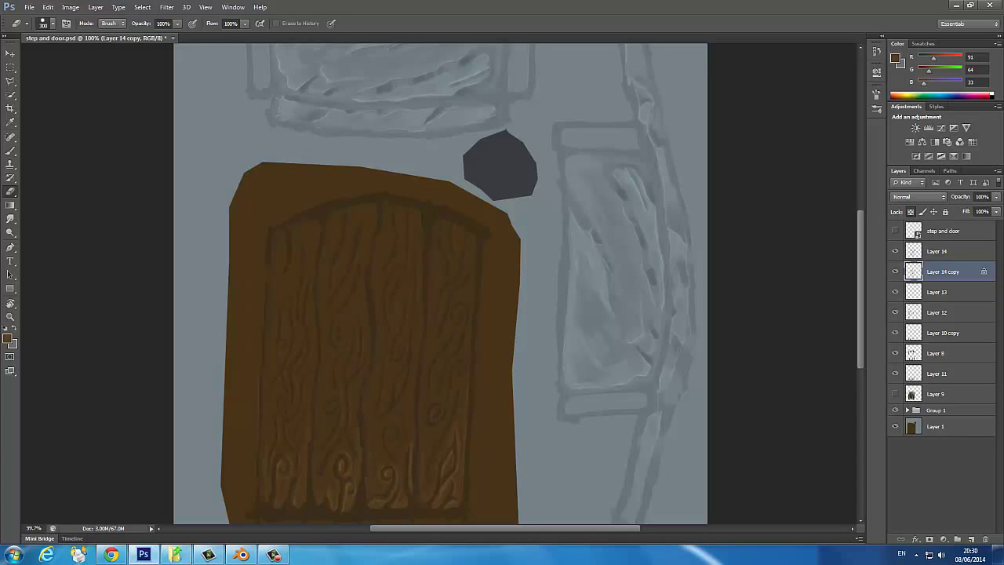
key("slash")
Set Layer 13's opacity to 51%
scroll(501, 283, "up", 1)
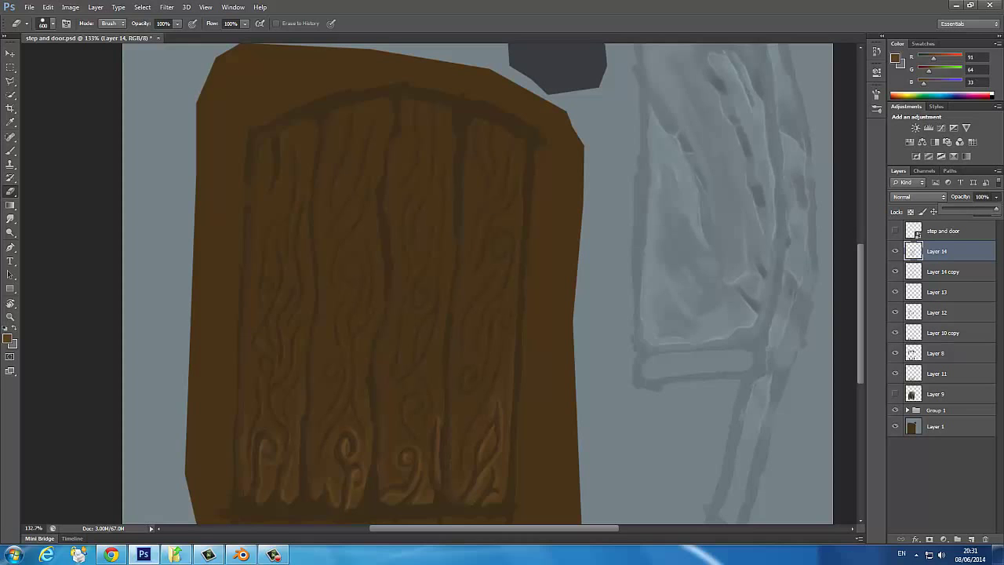
key("alt+bracketleft")
left_click_drag(994, 209, 970, 208)
scroll(372, 314, "down", 1)
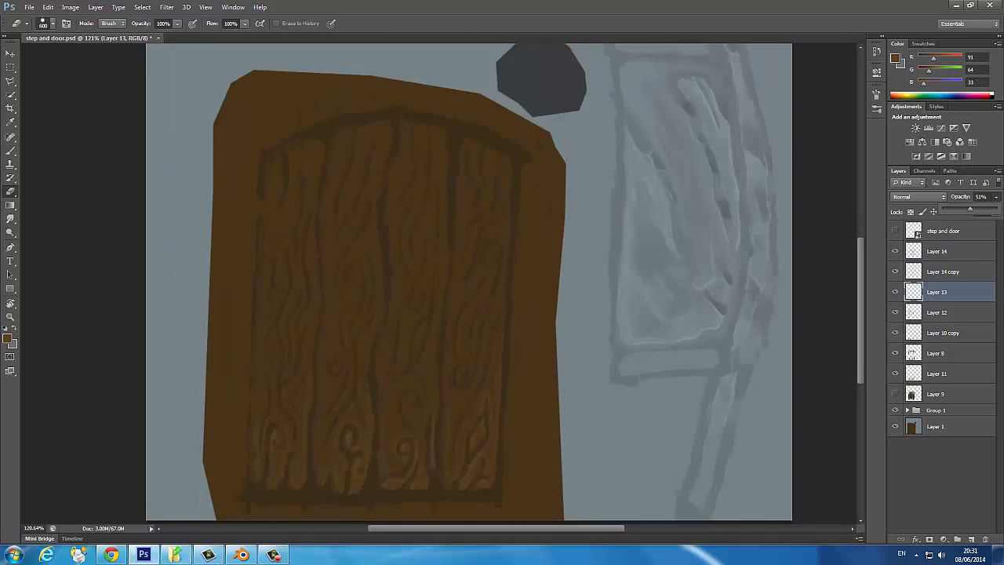
scroll(373, 314, "down", 1)
Save the texture as Targa step and door.tga, replacing the existing file
scroll(372, 314, "down", 2)
left_click(28, 7)
left_click(43, 132)
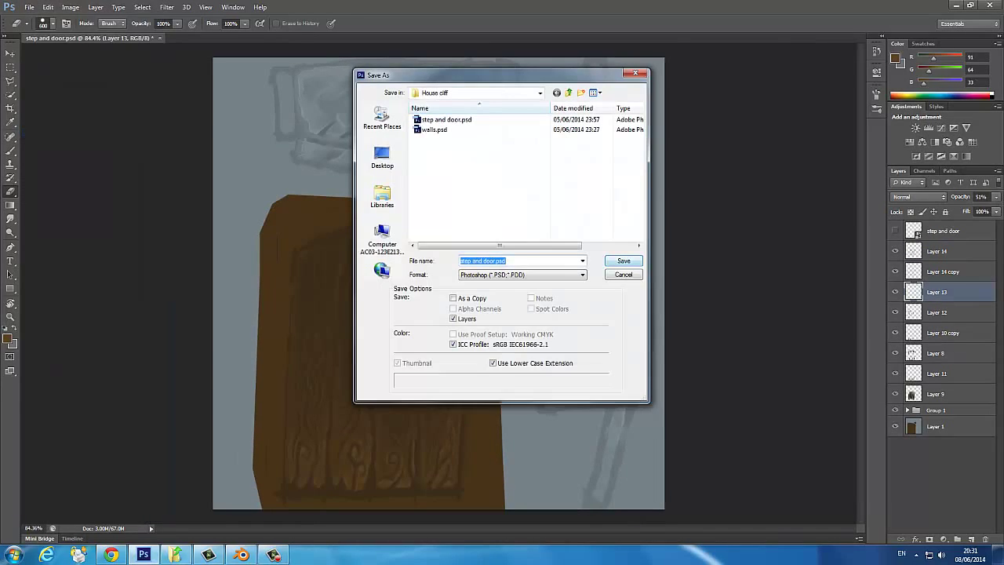
left_click(515, 282)
left_click(518, 476)
left_click(623, 260)
left_click(444, 200)
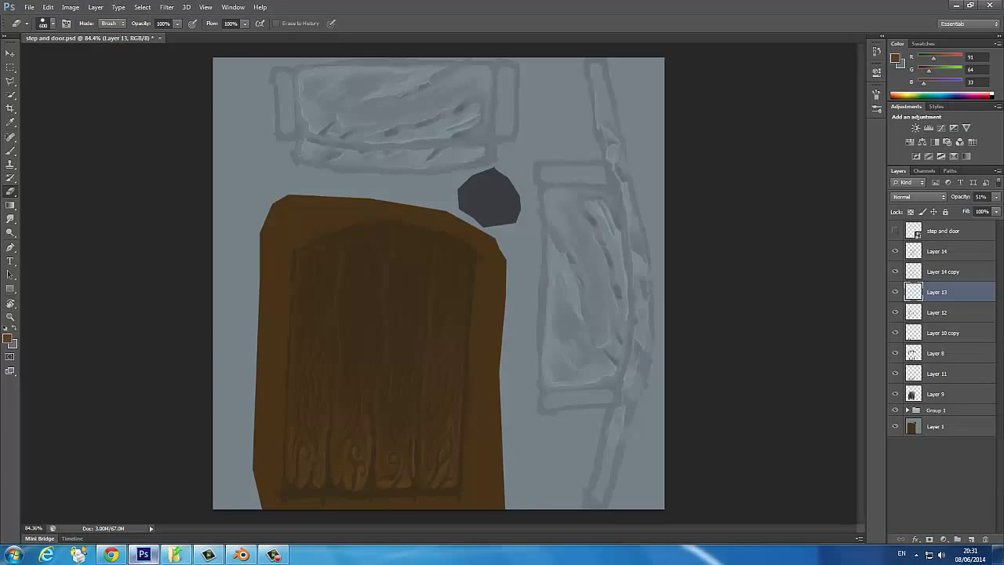
Re-save step and door.tga in Targa format over the old file and return to the door
left_click(29, 7)
left_click(43, 133)
left_click(581, 274)
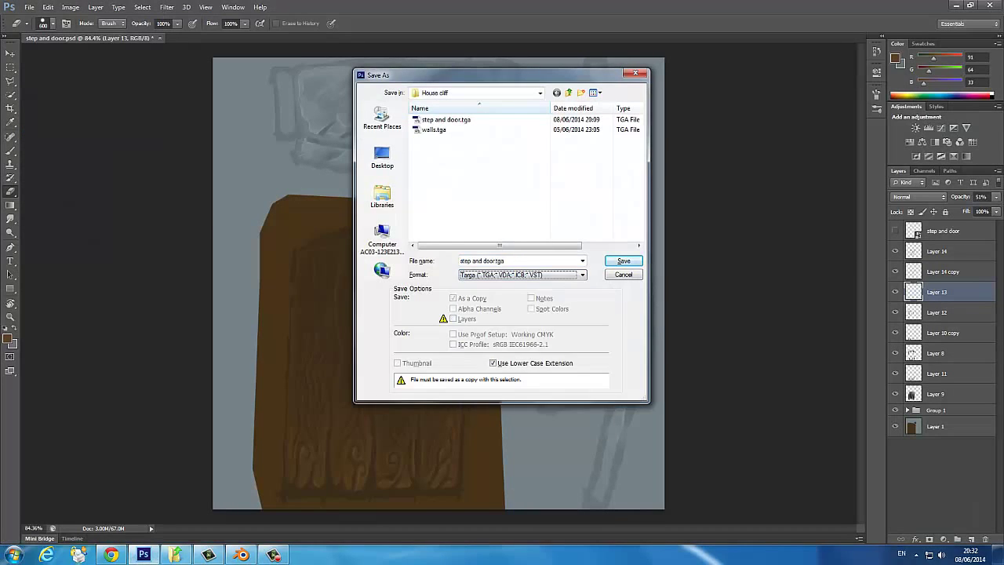
left_click(624, 260)
left_click(531, 162)
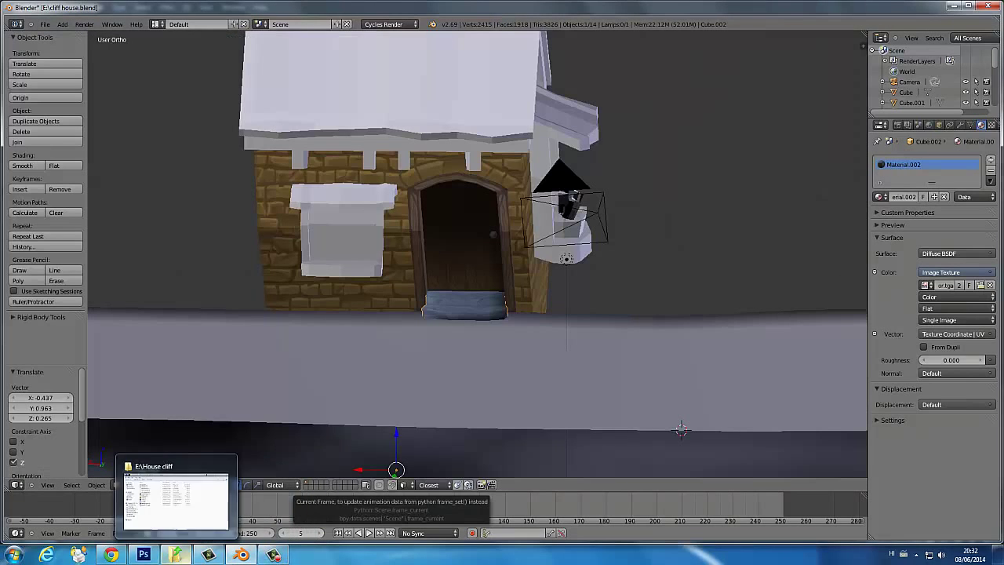
left_click(143, 554)
scroll(392, 275, "up", 3)
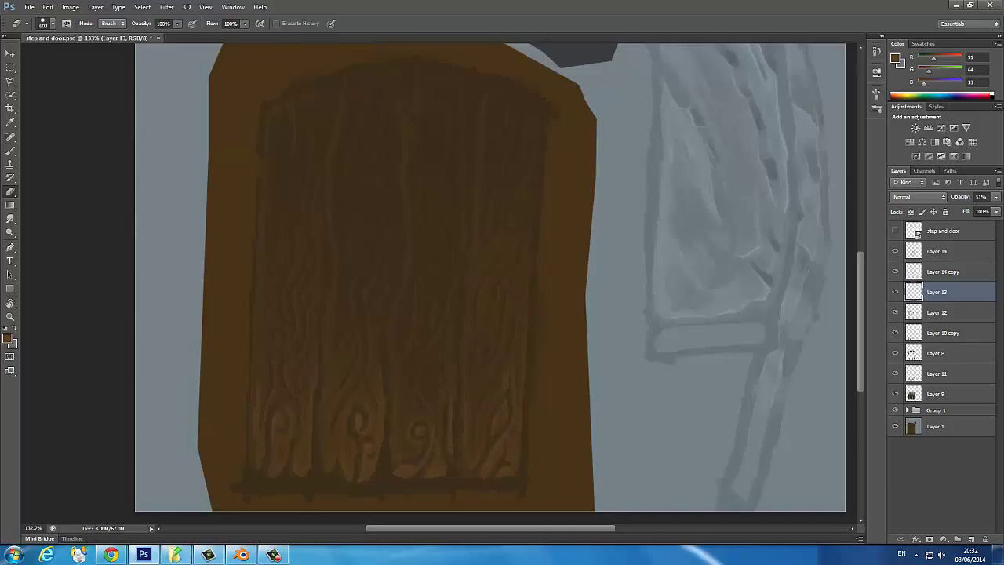
Pick a muted green paint colour and add empty Layer 17 for it
key("b")
key("ctrl+shift+alt+n")
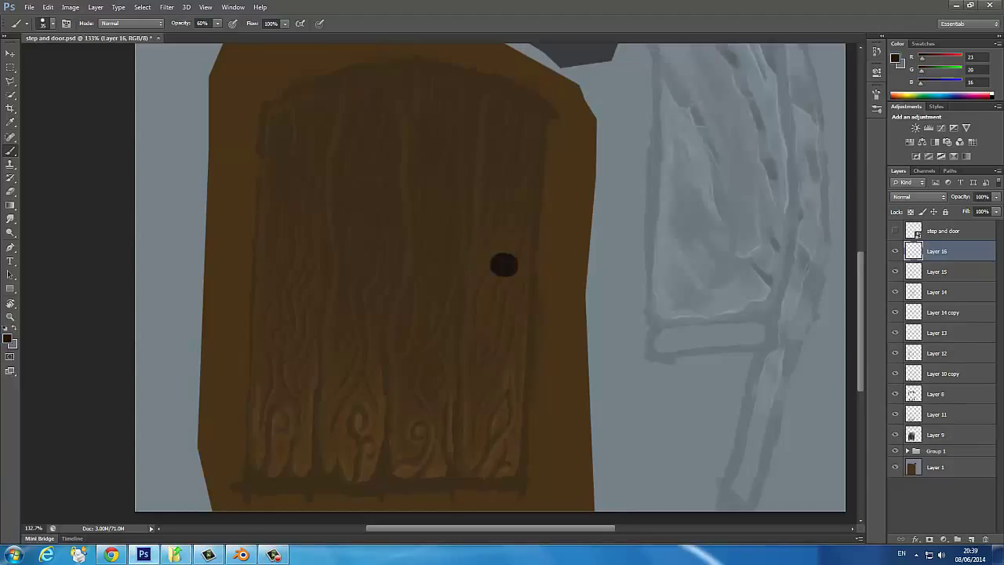
left_click(7, 338)
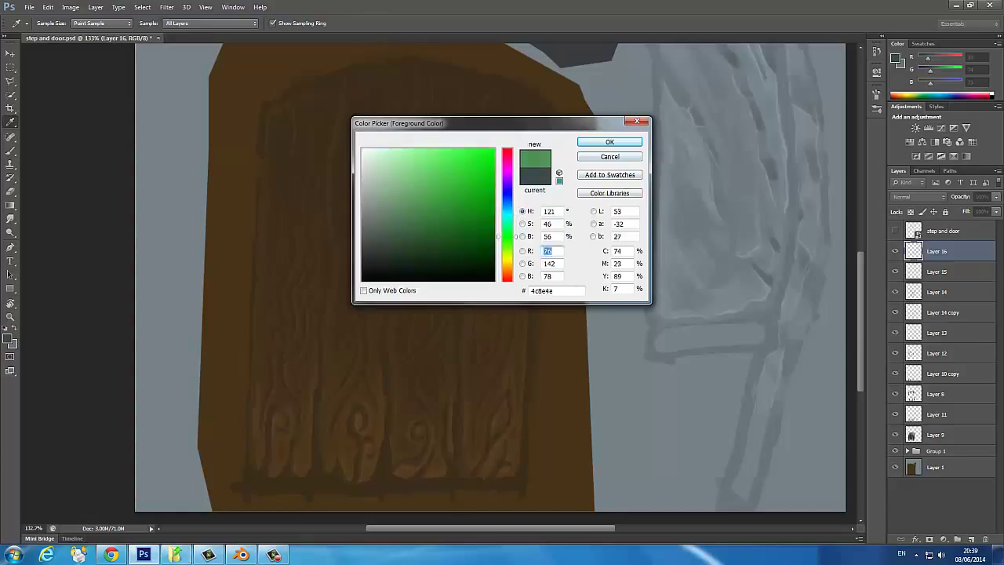
key("ctrl+shift+alt+n")
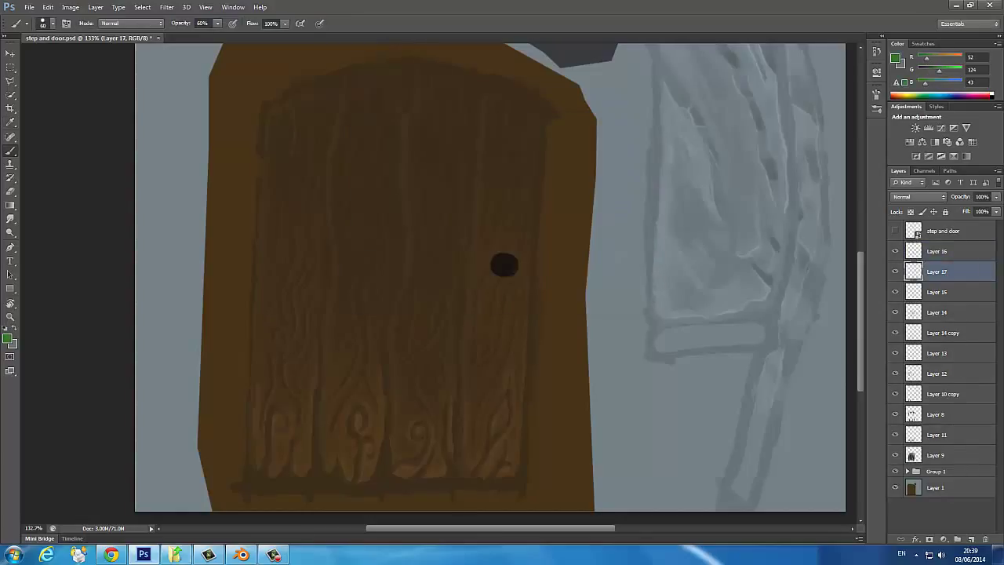
Paint loose green strokes across the door planks on Layer 17
key("F5")
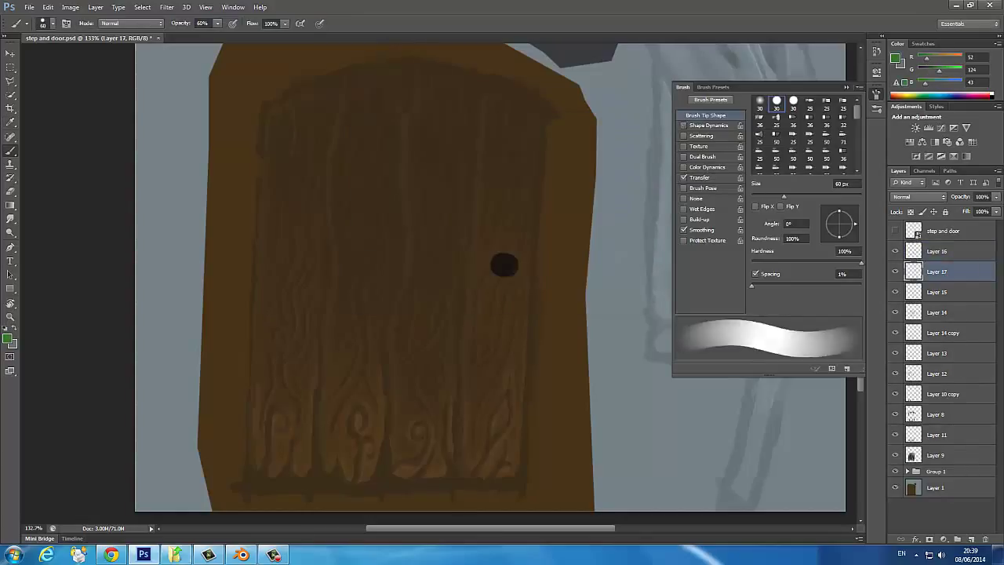
key("F5")
mouse_move(294, 247)
left_mouse_down()
mouse_move(298, 384)
mouse_move(510, 168)
left_mouse_up()
left_click_drag(510, 447, 345, 118)
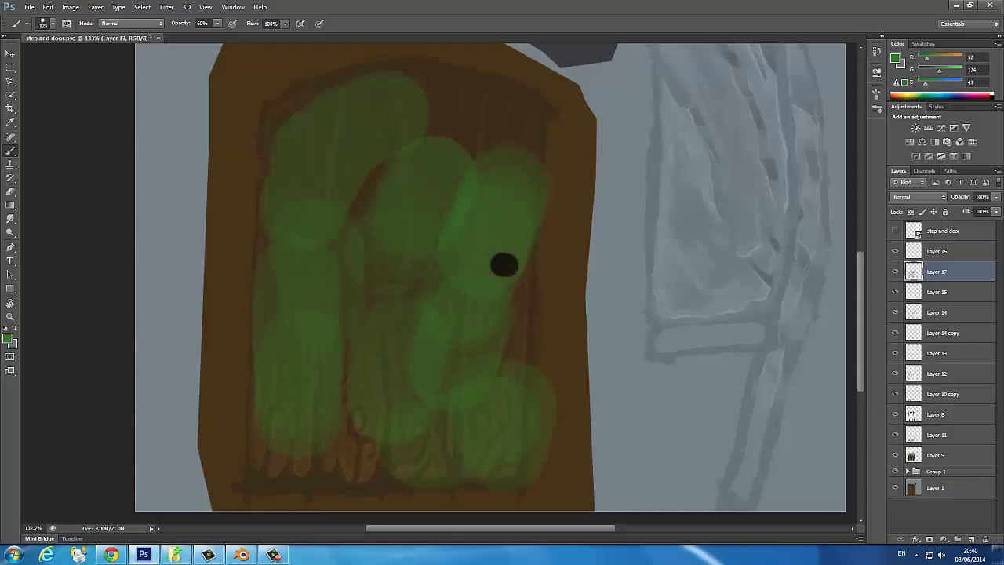
Blend the green strokes together with the Smudge tool, including near the knob and top
left_click(10, 246)
left_click(10, 218)
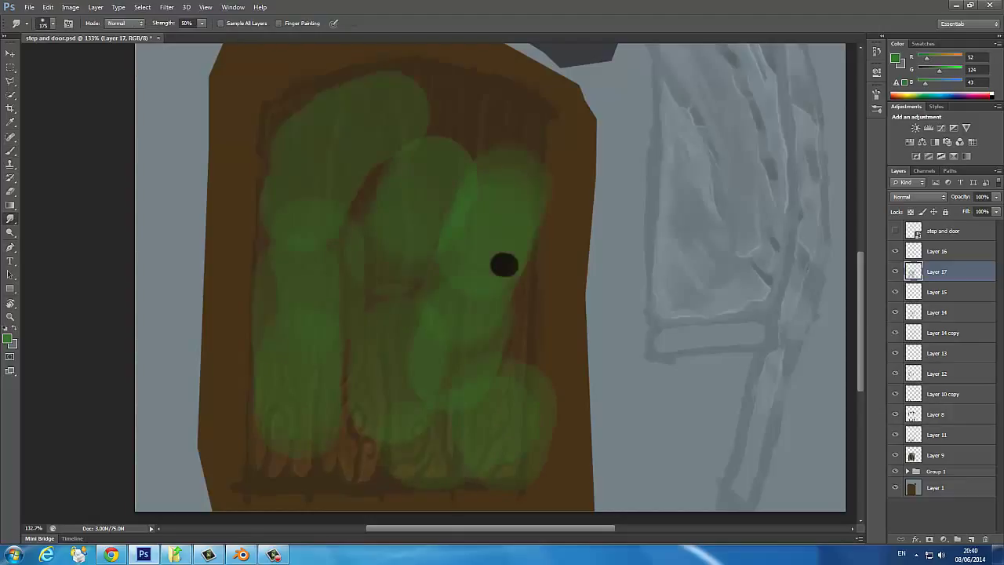
left_click_drag(345, 337, 254, 400)
left_click_drag(447, 212, 429, 345)
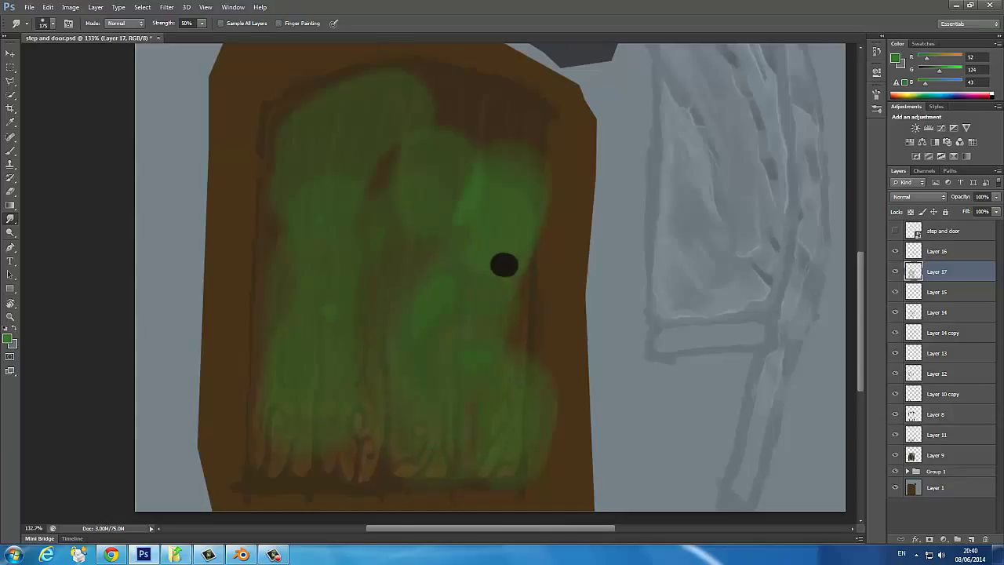
mouse_move(524, 235)
left_mouse_down()
mouse_move(523, 353)
mouse_move(455, 125)
mouse_move(533, 118)
left_mouse_up()
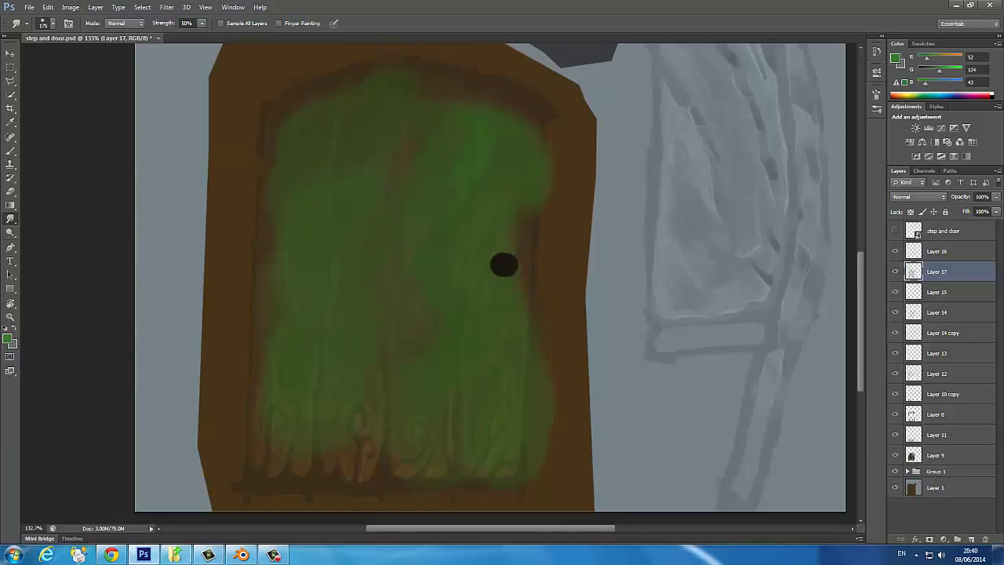
Scratch eraser scribbles through the green to reveal the brown wood beneath
key("e")
mouse_move(357, 177)
left_mouse_down()
mouse_move(333, 306)
mouse_move(392, 412)
left_mouse_up()
left_click_drag(443, 208, 447, 334)
left_click_drag(501, 290, 494, 427)
left_click_drag(470, 337, 461, 463)
left_click_drag(298, 392, 296, 439)
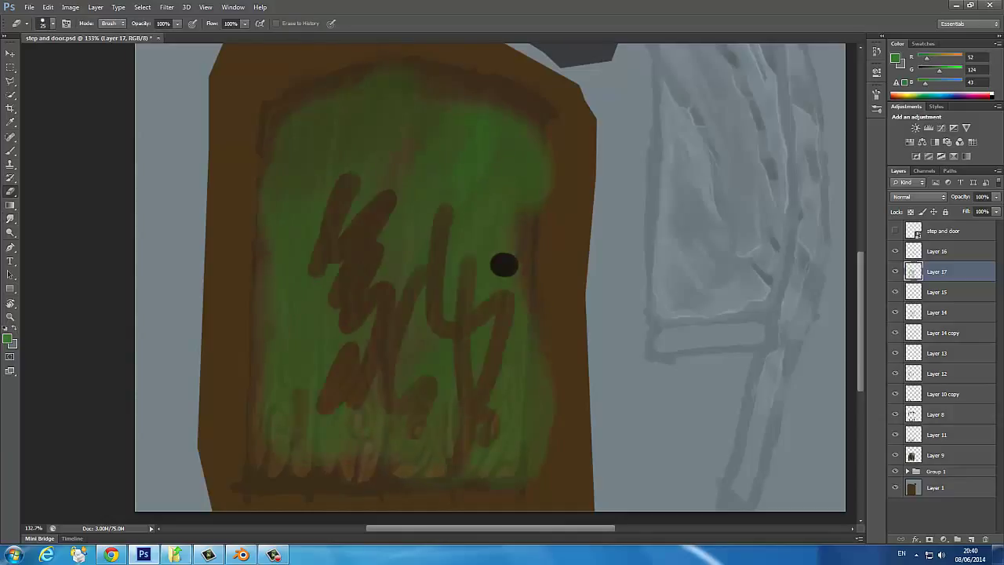
left_click_drag(338, 157, 298, 310)
Smudge the scribbles into the green, fade Layer 17 to 16% opacity, and add Layer 18
left_click(10, 219)
mouse_move(376, 94)
left_mouse_down()
mouse_move(337, 177)
mouse_move(349, 172)
left_mouse_up()
left_click_drag(357, 212, 345, 415)
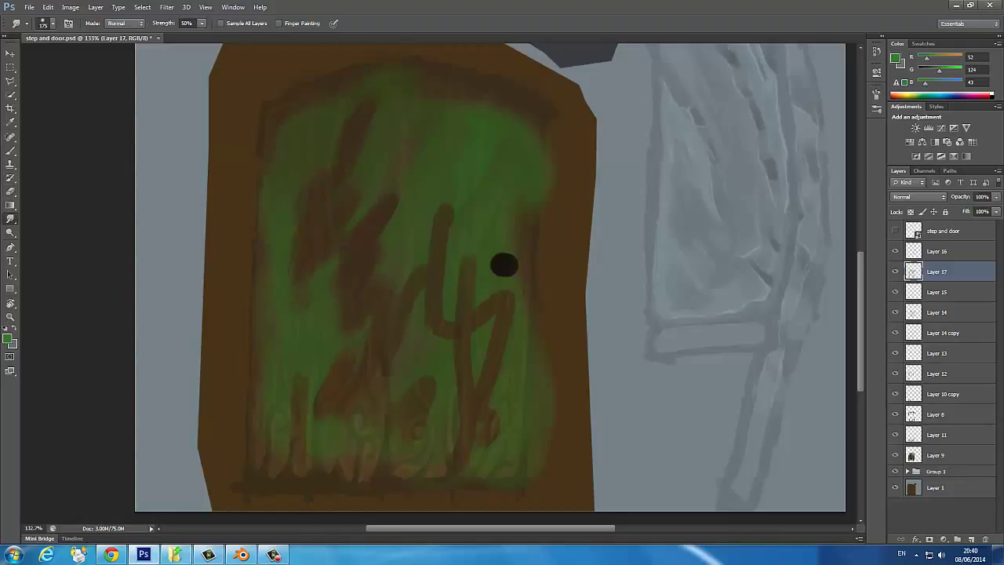
left_click_drag(490, 376, 494, 439)
left_click_drag(494, 282, 486, 322)
mouse_move(446, 235)
left_mouse_down()
mouse_move(450, 286)
mouse_move(424, 291)
left_mouse_up()
left_click_drag(996, 197, 950, 210)
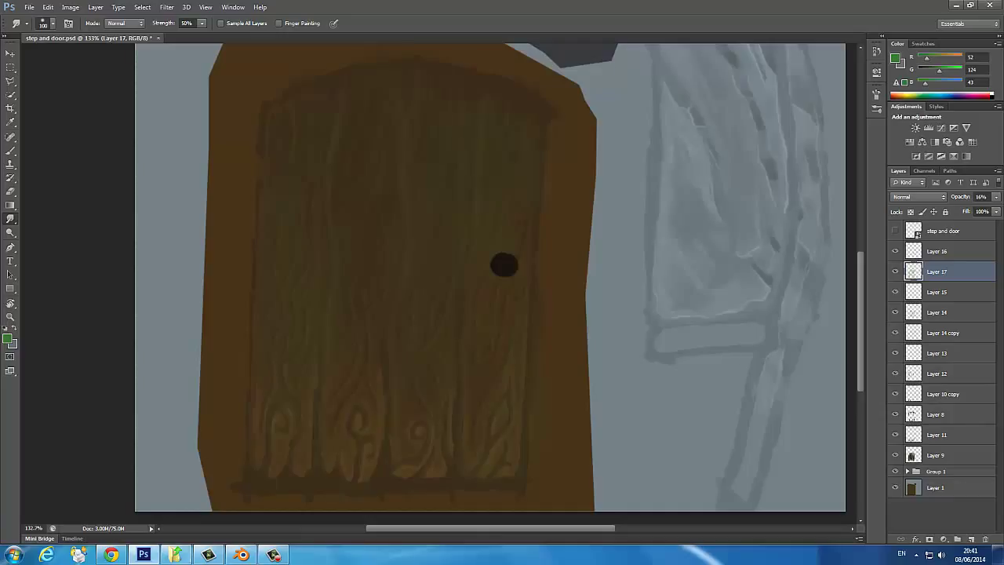
key("ctrl+shift+alt+n")
Brush a blue curly hinge shape on the door and trim its tip and lower edge
key("i")
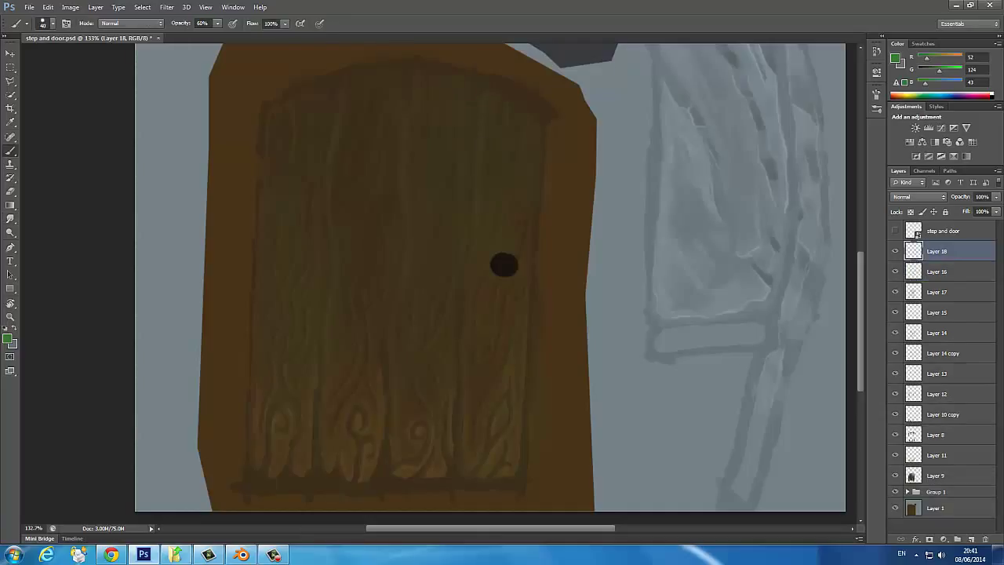
left_click(8, 338)
key("Return")
key("b")
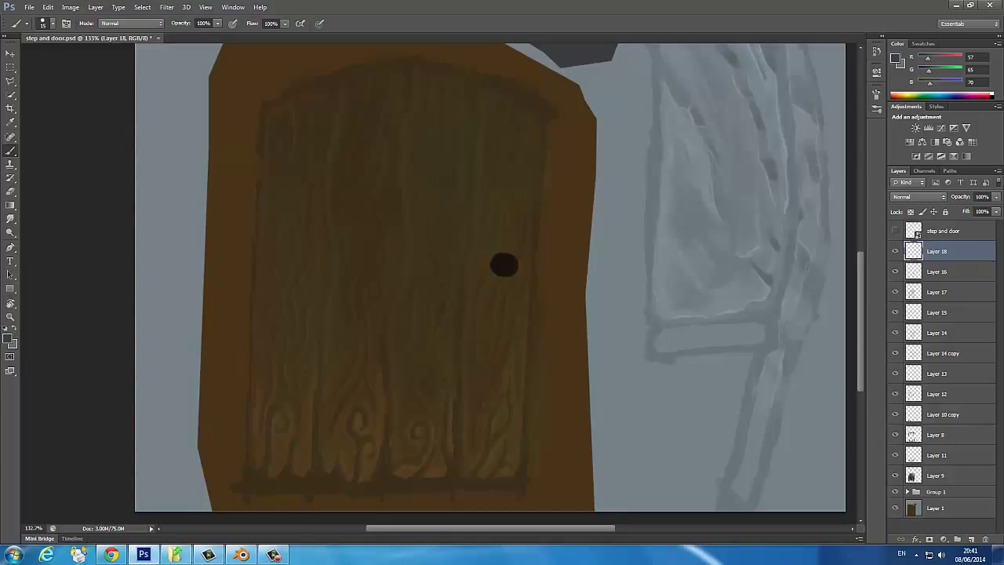
key("F5")
key("F5")
mouse_move(260, 208)
left_mouse_down()
mouse_move(301, 206)
mouse_move(345, 161)
mouse_move(307, 155)
mouse_move(321, 239)
mouse_move(388, 284)
mouse_move(399, 215)
mouse_move(392, 229)
left_mouse_up()
key("e")
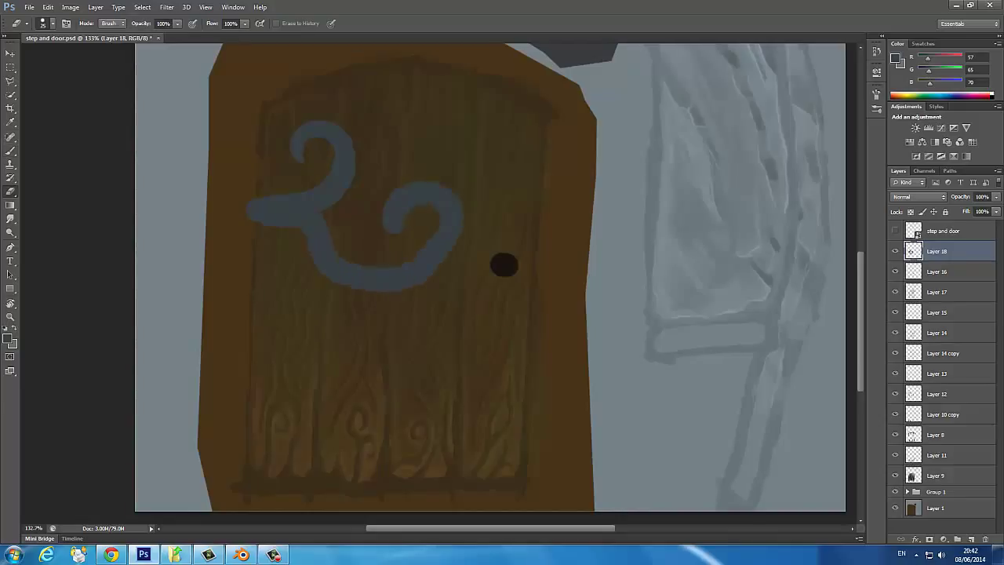
left_click(385, 209)
left_click_drag(263, 224, 287, 224)
Lock the hinge layer's transparency and repaint the curl in dark iron grey
left_click(910, 212)
key("i")
left_click(894, 58)
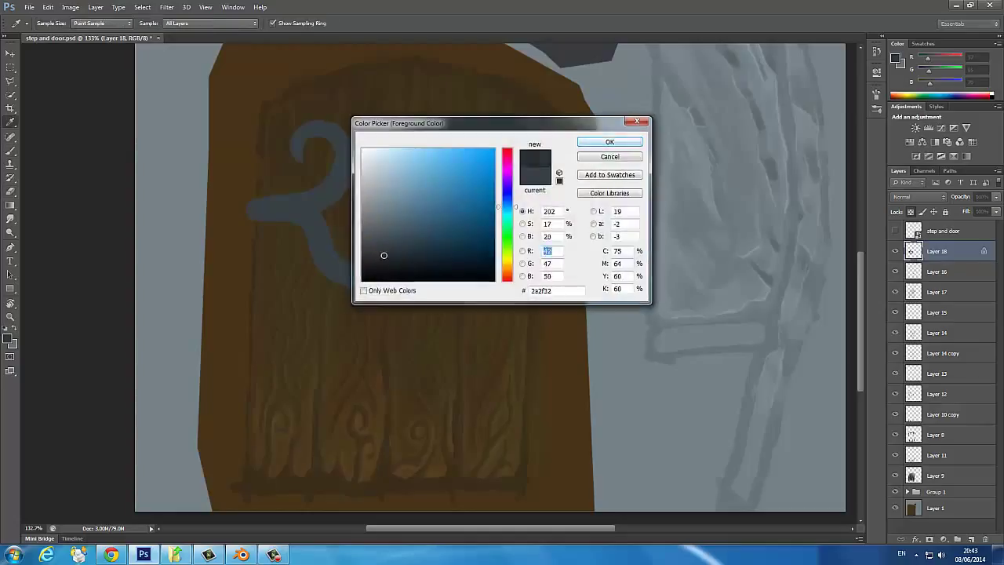
key("Return")
key("b")
left_click_drag(338, 275, 294, 180)
left_click_drag(251, 208, 345, 157)
mouse_move(345, 274)
left_mouse_down()
mouse_move(454, 204)
mouse_move(408, 200)
left_mouse_up()
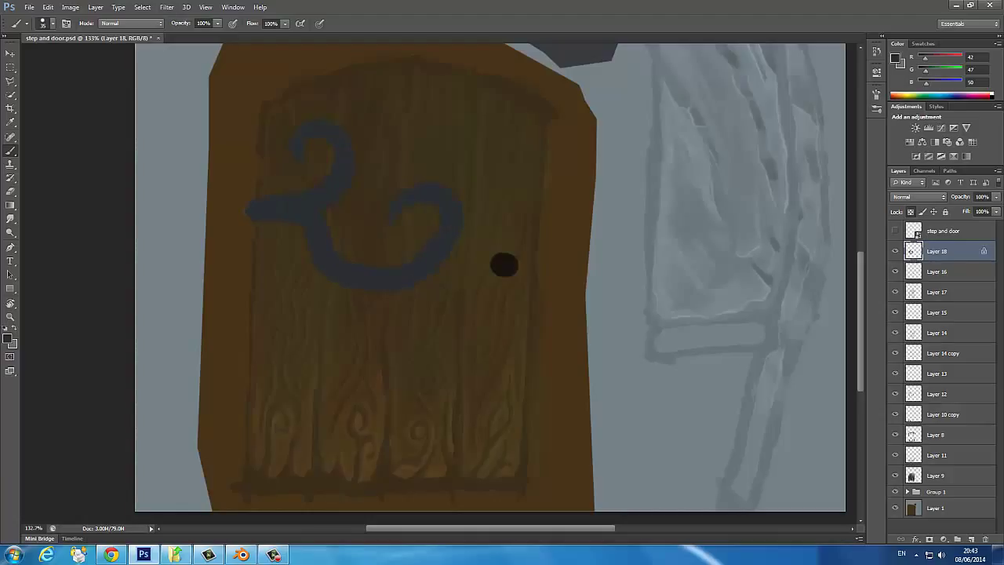
Duplicate the hinge, flip the copy vertically, and move it below the original
key("ctrl+j")
key("ctrl+t")
right_click(419, 213)
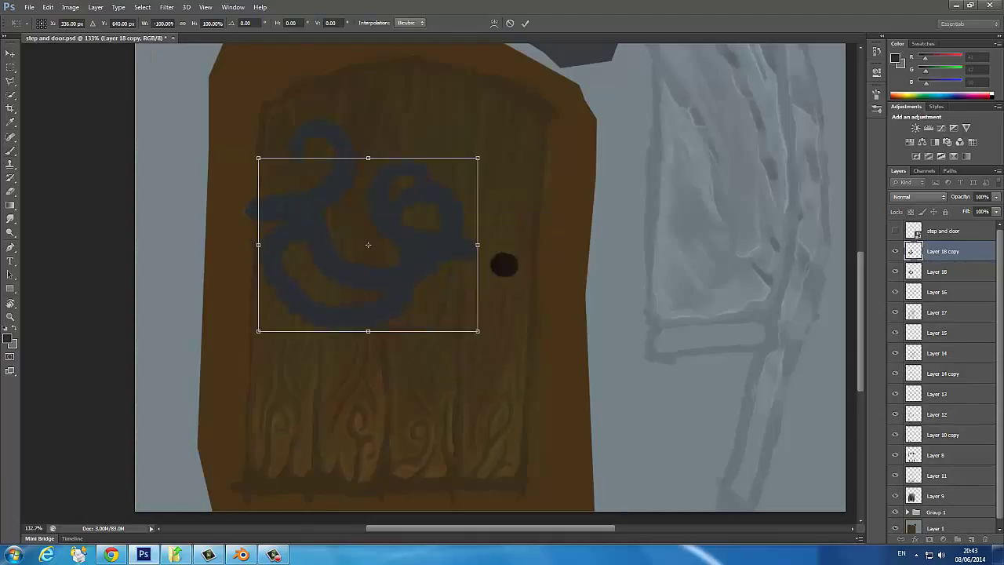
right_click(352, 244)
left_click(392, 413)
mouse_move(463, 206)
left_mouse_down()
mouse_move(461, 323)
mouse_move(451, 323)
left_mouse_up()
key("Return")
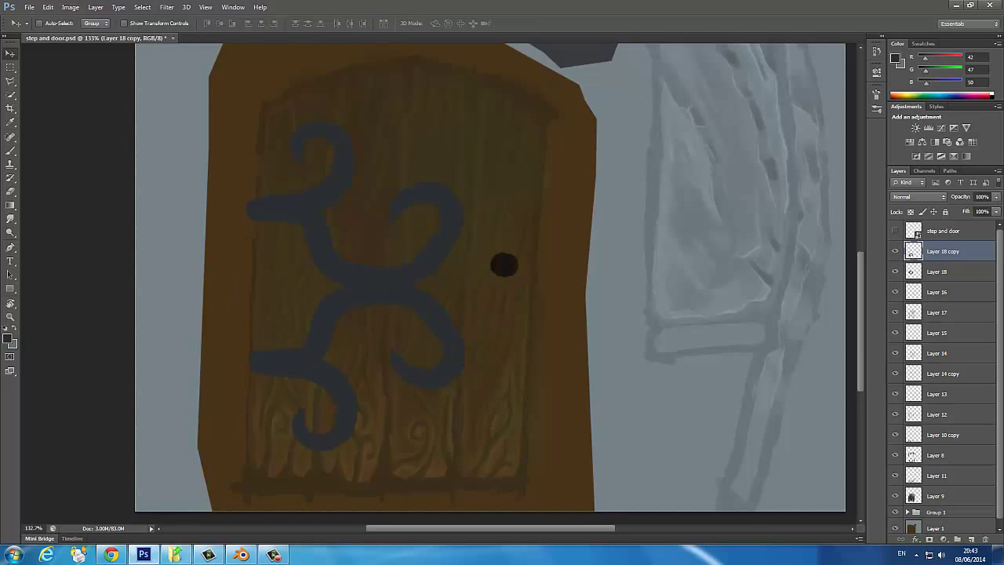
Save the texture as Targa, replacing step and door.tga
left_click(29, 7)
left_click(47, 134)
left_click(582, 274)
left_click(518, 410)
left_click(622, 260)
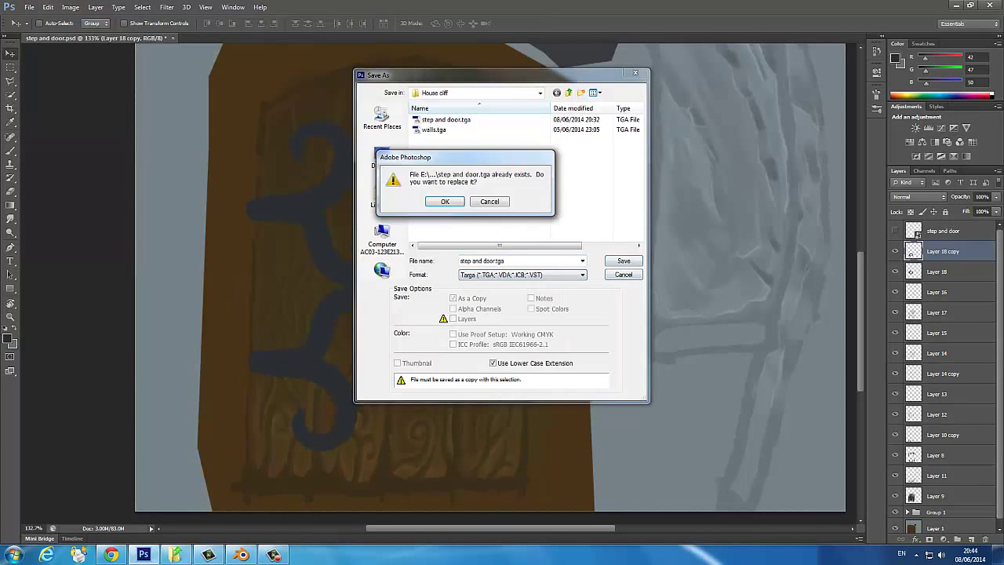
left_click(444, 201)
left_click(548, 172)
left_click(240, 555)
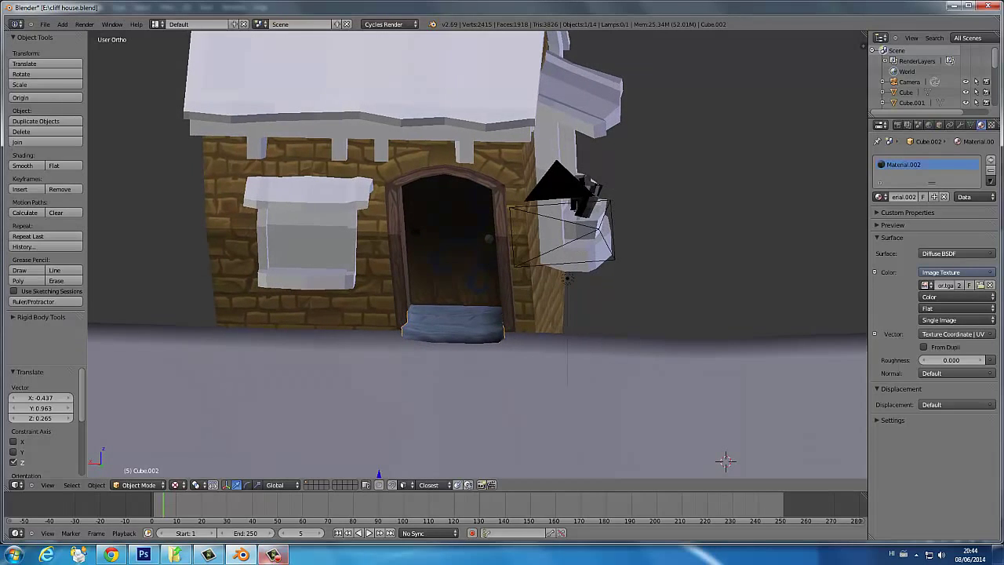
Enter edit mode on the door, view all its UVs in UV Editing, then return to Photoshop
key("Tab")
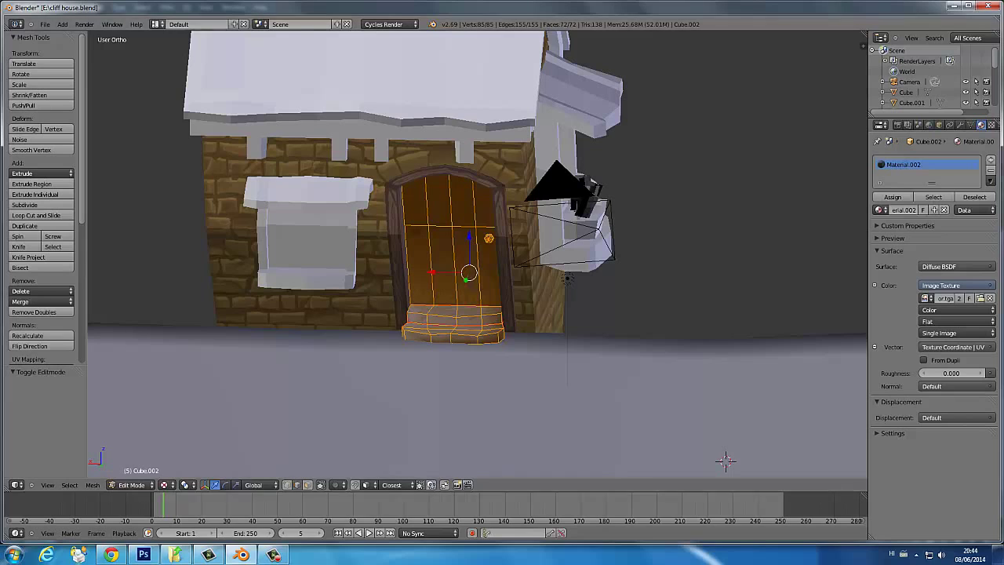
left_click(157, 24)
left_click(171, 114)
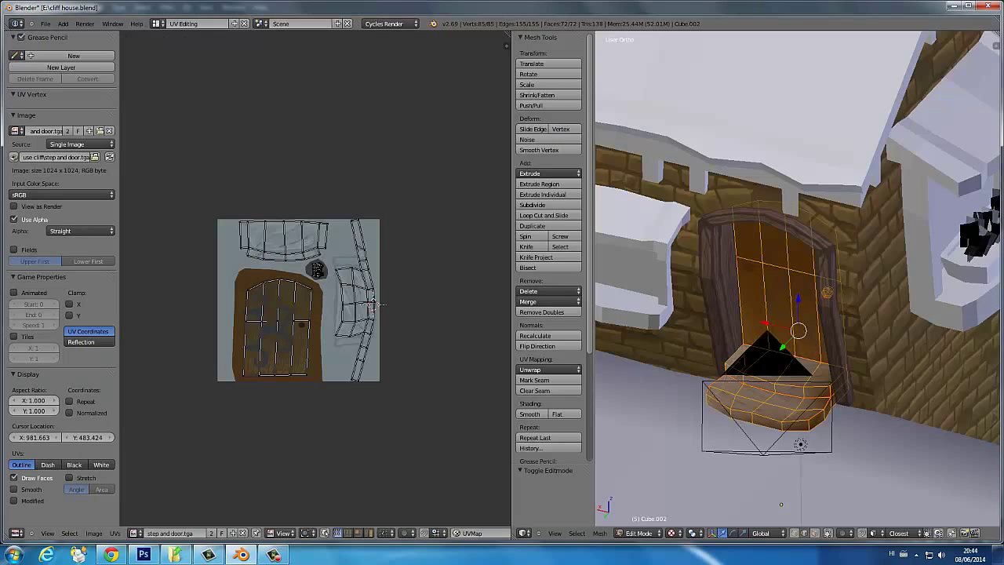
scroll(275, 259, "up", 5)
key("a")
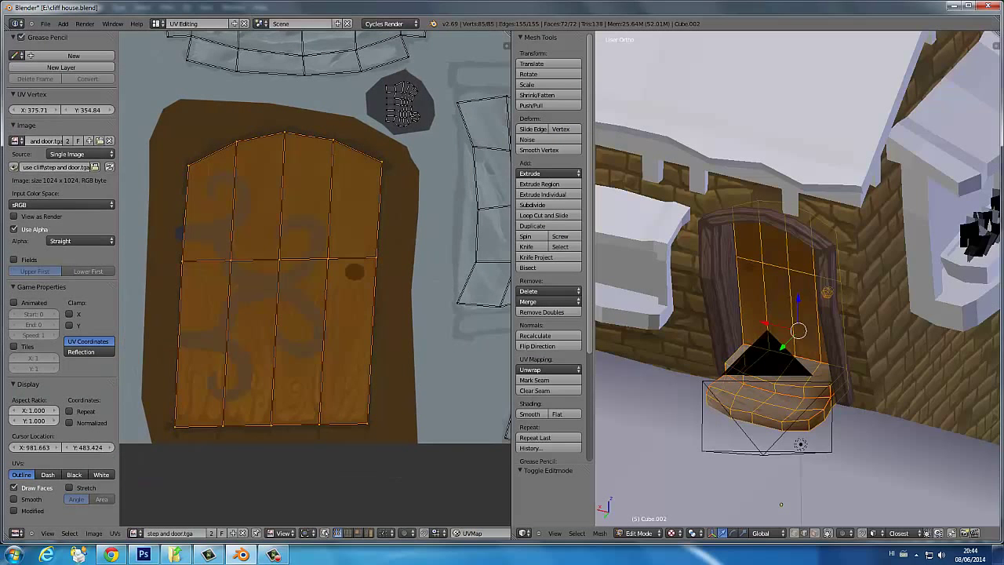
left_click(158, 24)
left_click(171, 79)
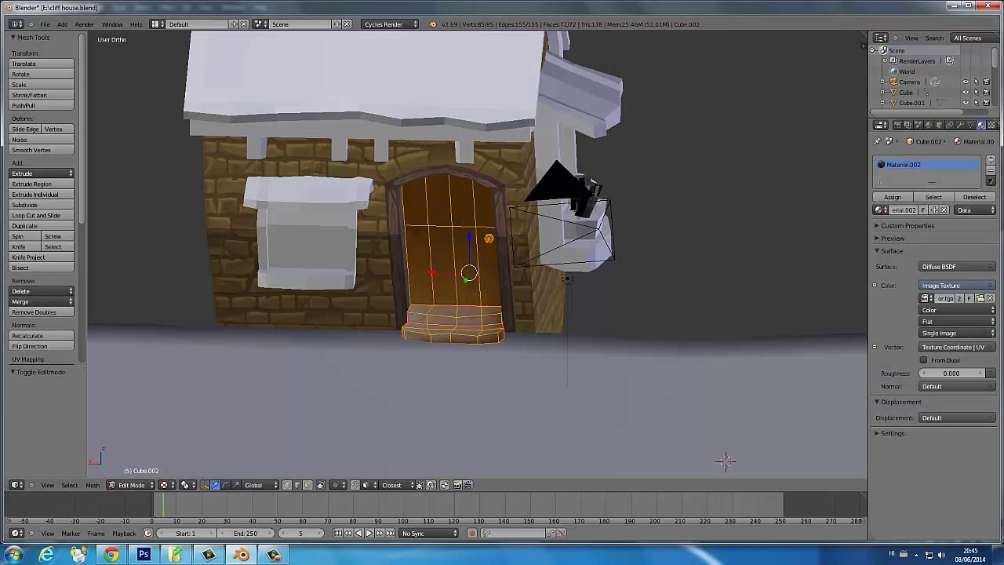
left_click(144, 555)
key("alt+bracketleft")
key("alt+bracketleft")
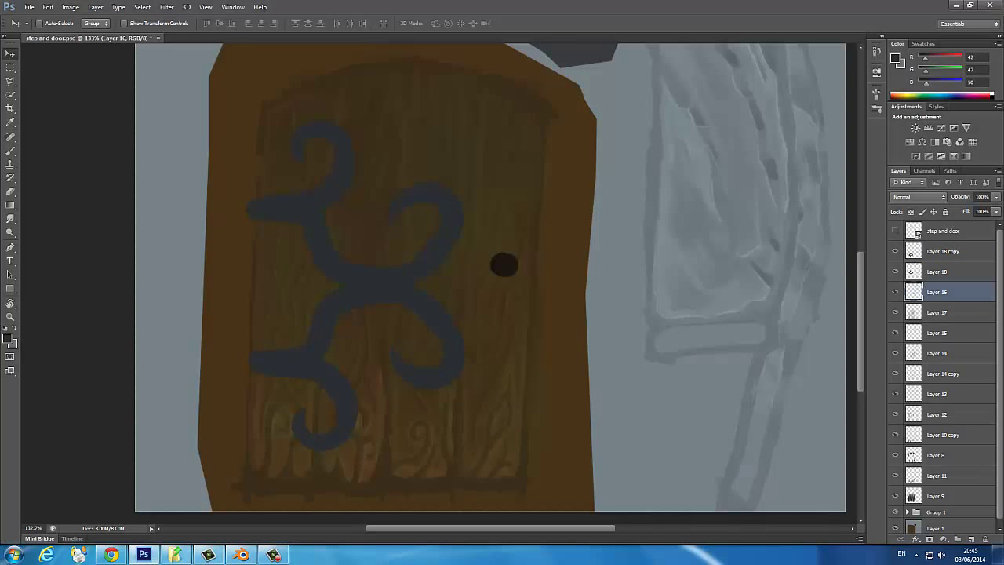
Delete the door-knob and original hinge layers, then flip the hinge copy horizontally and shift it right
key("Delete")
key("alt+bracketright")
key("Delete")
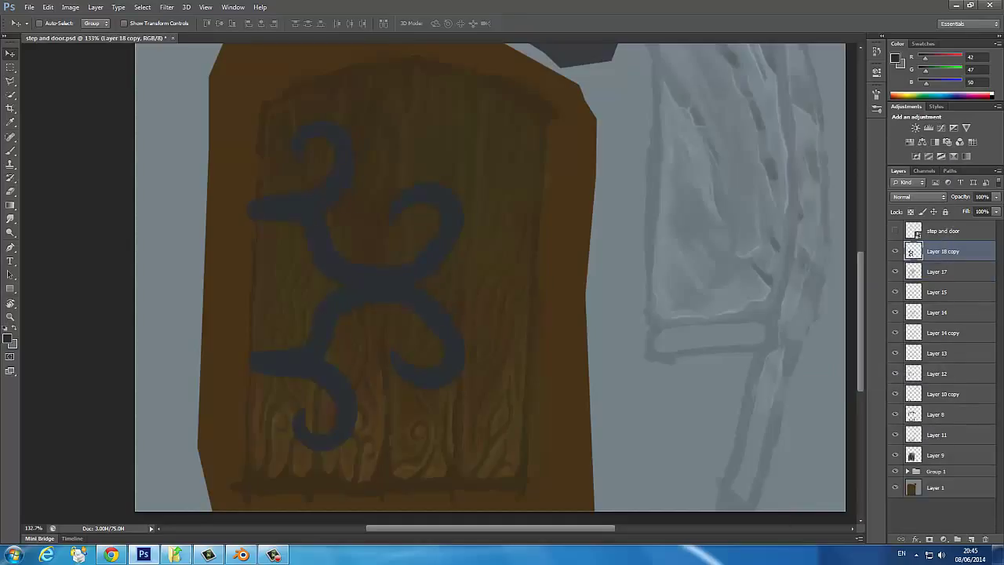
key("ctrl+t")
left_click(419, 442)
left_click_drag(377, 262, 455, 263)
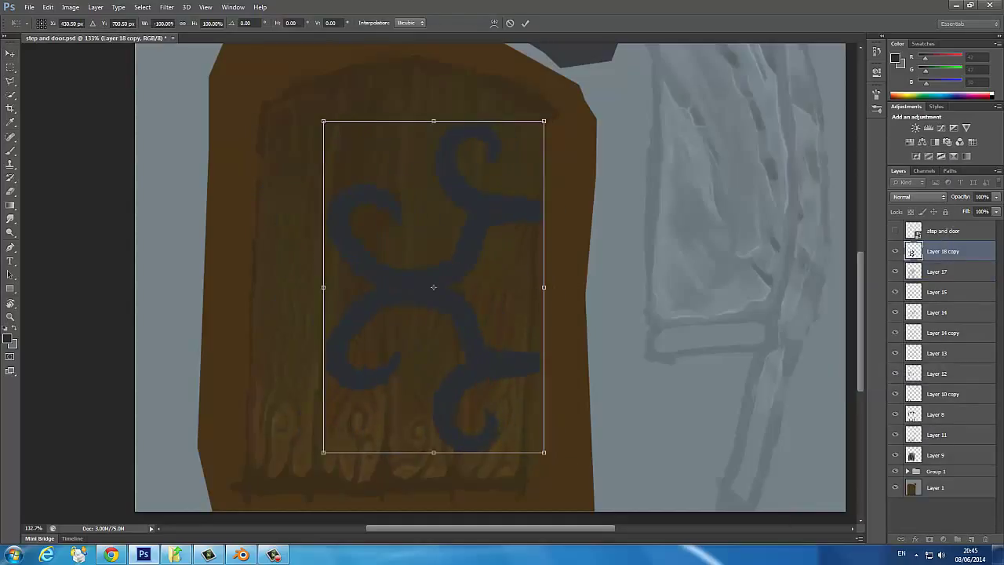
key("Return")
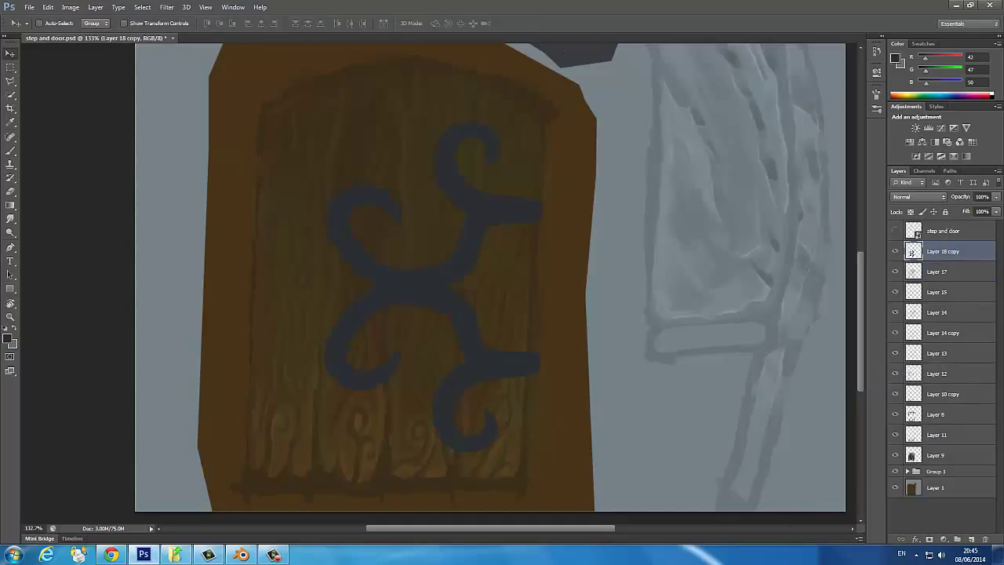
Choose a light grey-blue and highlight the hinge's upper-left curl and left edge
key("b")
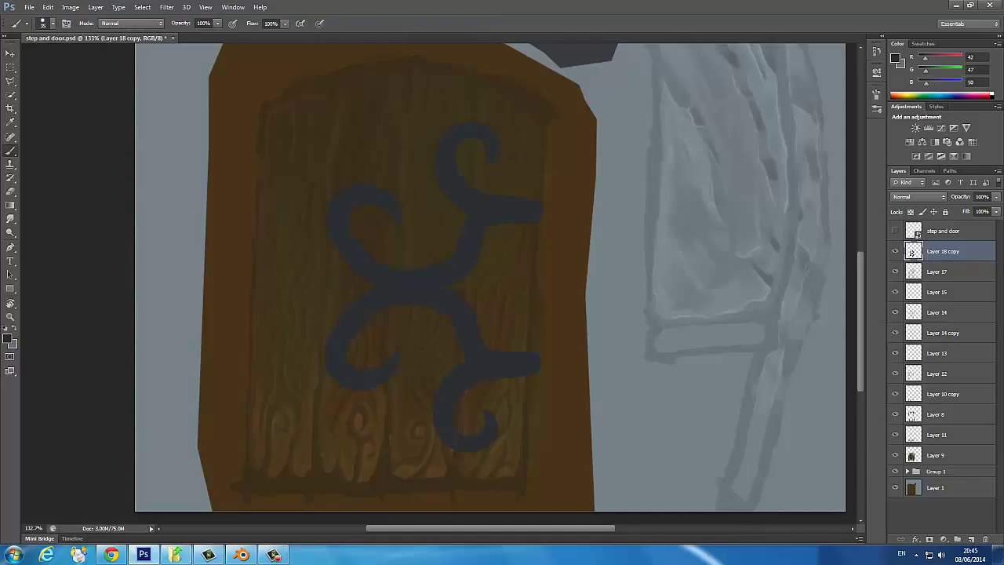
key("slash")
left_click(9, 339)
left_click(374, 224)
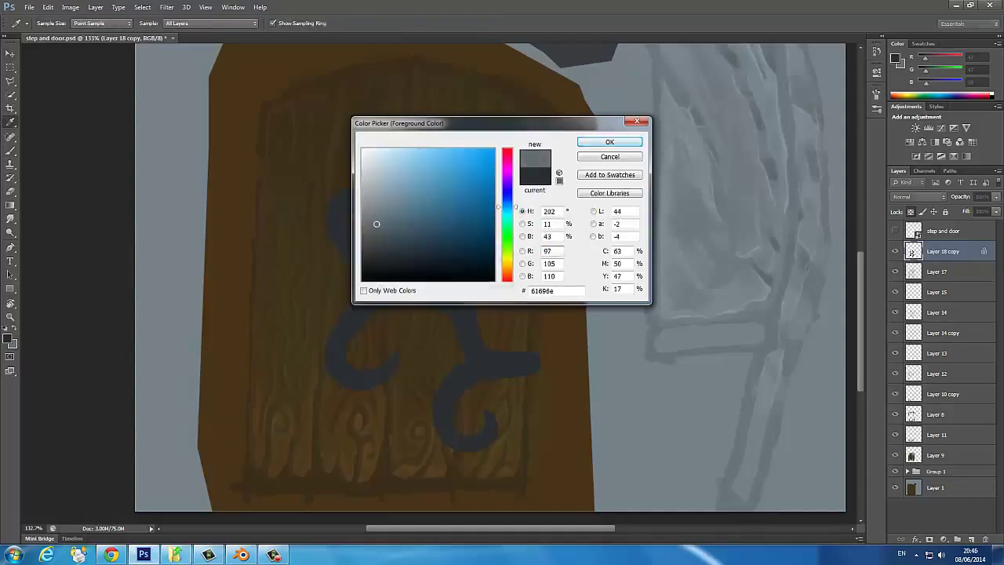
key("Return")
key("F5")
key("F5")
left_click_drag(329, 234, 389, 192)
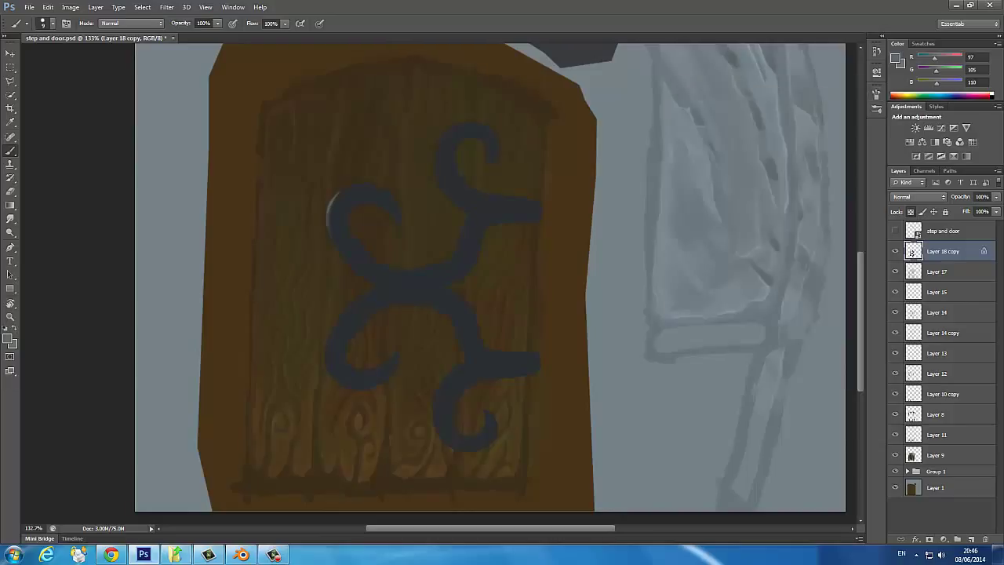
mouse_move(329, 232)
left_mouse_down()
mouse_move(328, 345)
mouse_move(362, 389)
left_mouse_up()
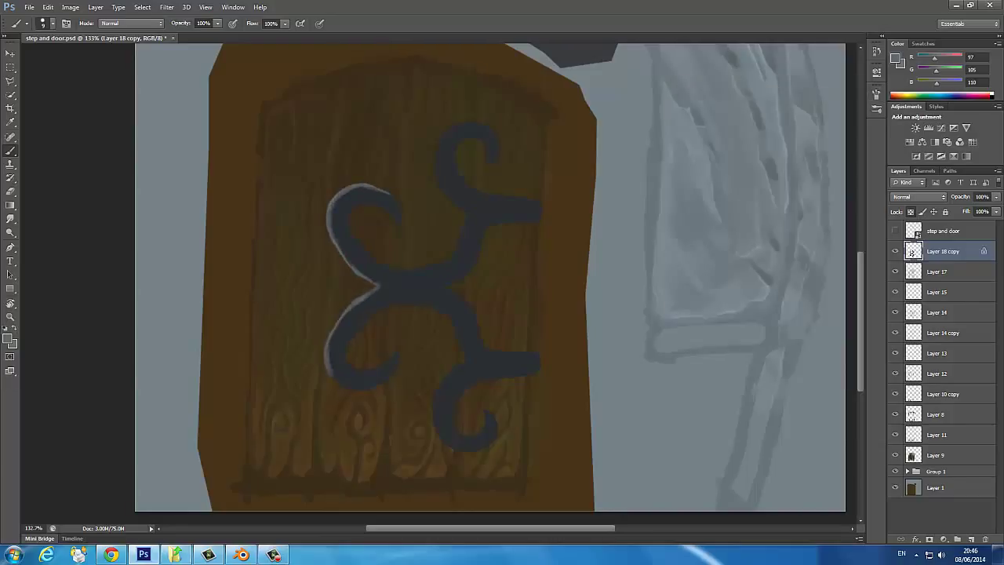
mouse_move(373, 312)
left_mouse_down()
mouse_move(349, 352)
mouse_move(361, 374)
mouse_move(396, 351)
left_mouse_up()
Add highlights along the hinge's middle, right, lower and upper curves on Layer 18 copy
key("ctrl+shift+alt+n")
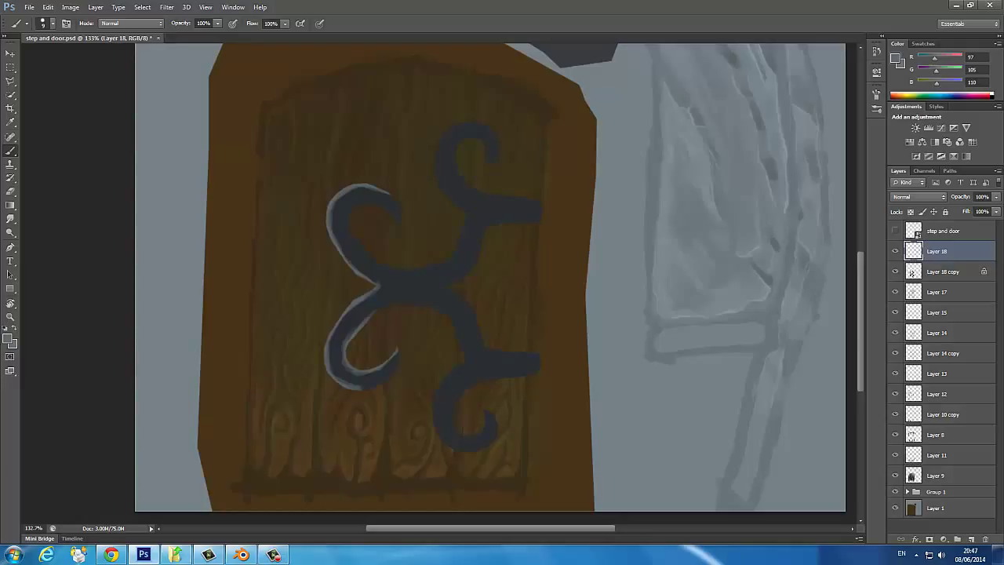
key("alt+[")
mouse_move(367, 317)
left_mouse_down()
mouse_move(458, 327)
mouse_move(487, 447)
left_mouse_up()
key("ctrl+z")
mouse_move(469, 363)
left_mouse_down()
mouse_move(436, 438)
mouse_move(493, 439)
mouse_move(487, 412)
left_mouse_up()
mouse_move(411, 272)
left_mouse_down()
mouse_move(475, 209)
mouse_move(435, 157)
mouse_move(464, 124)
mouse_move(489, 149)
mouse_move(487, 165)
left_mouse_up()
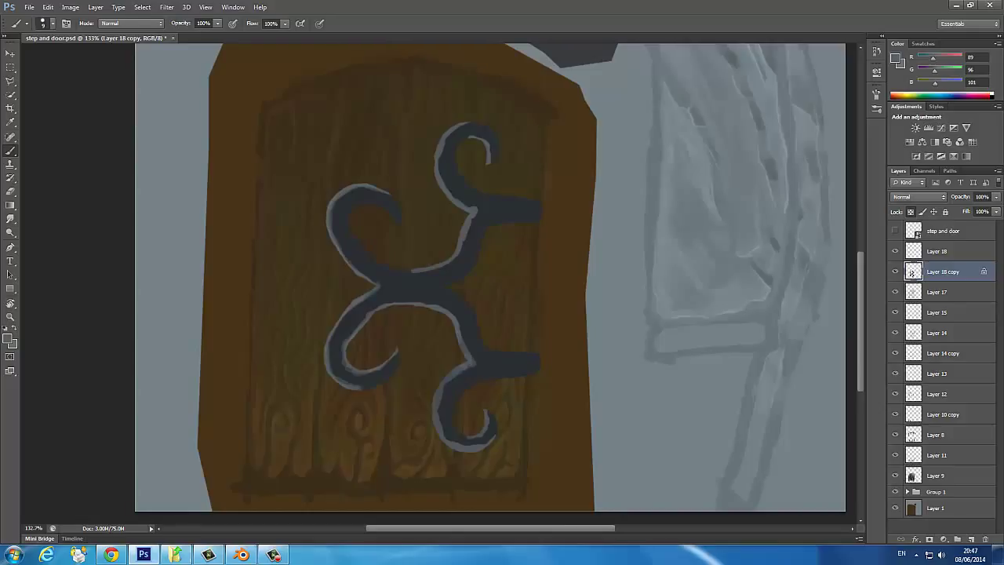
Sample dark iron and paint over excess light edges on the curls
left_click(369, 315, "alt")
mouse_move(343, 336)
left_mouse_down()
mouse_move(353, 372)
mouse_move(384, 306)
mouse_move(411, 304)
left_mouse_up()
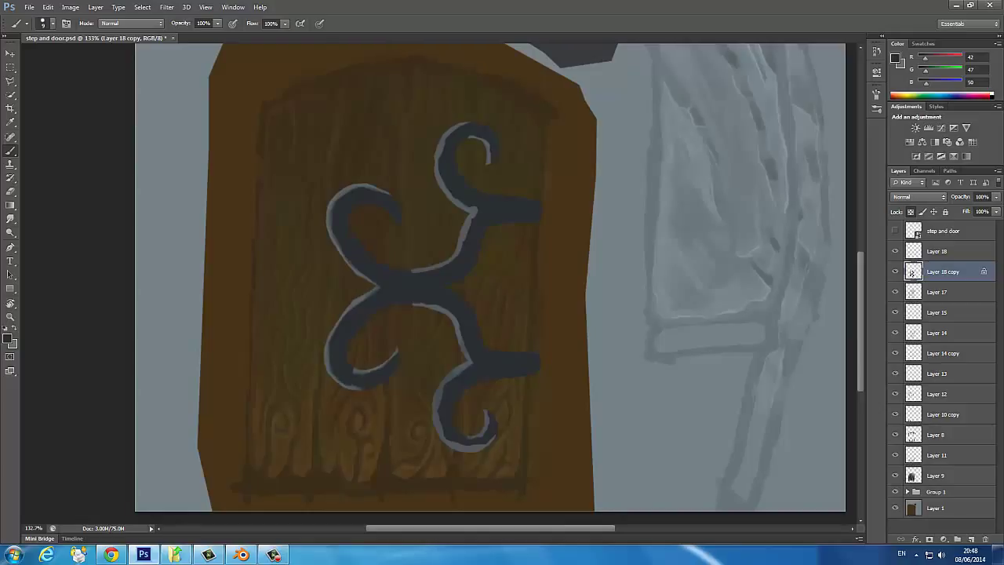
left_click_drag(386, 192, 364, 187)
left_click_drag(469, 212, 475, 207)
left_click_drag(475, 445, 453, 444)
left_click(469, 444, "alt")
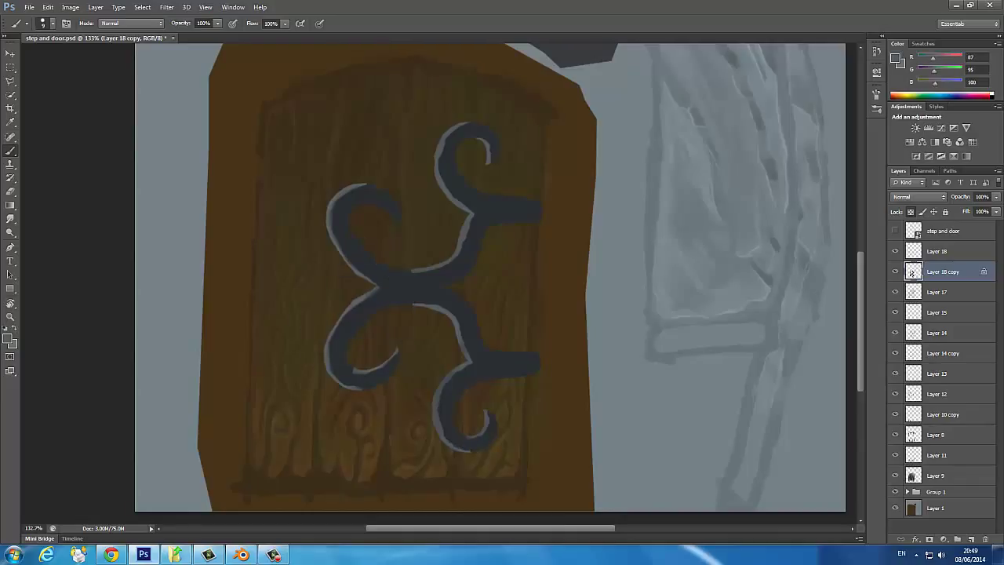
left_click(336, 215, "alt")
Set a near-black iron colour and highlight the inner edge of the upper-left curl
scroll(486, 298, "up", 2)
left_click_drag(471, 313, 509, 313)
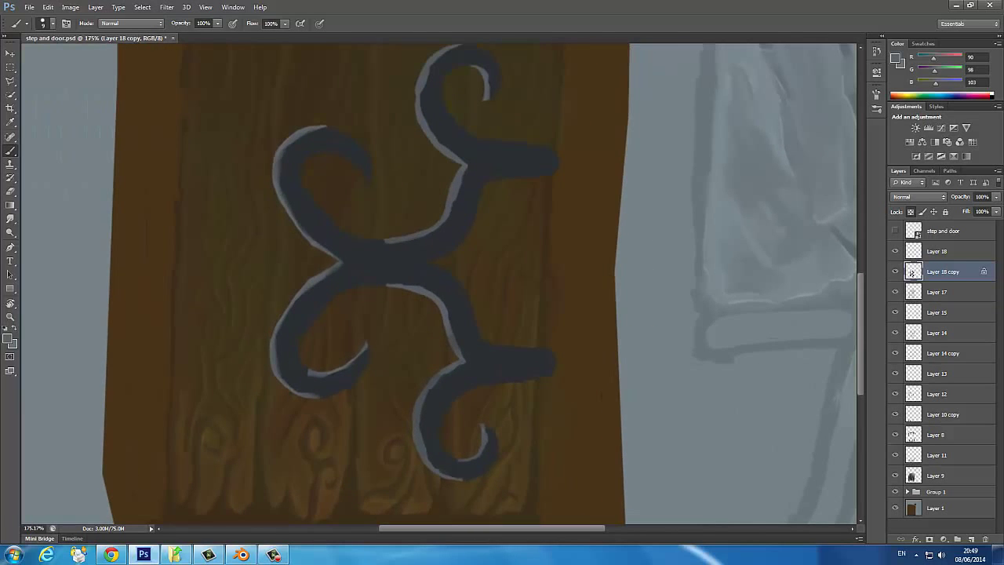
left_click(501, 361, "alt")
left_click(10, 338)
left_click(377, 268)
key("Return")
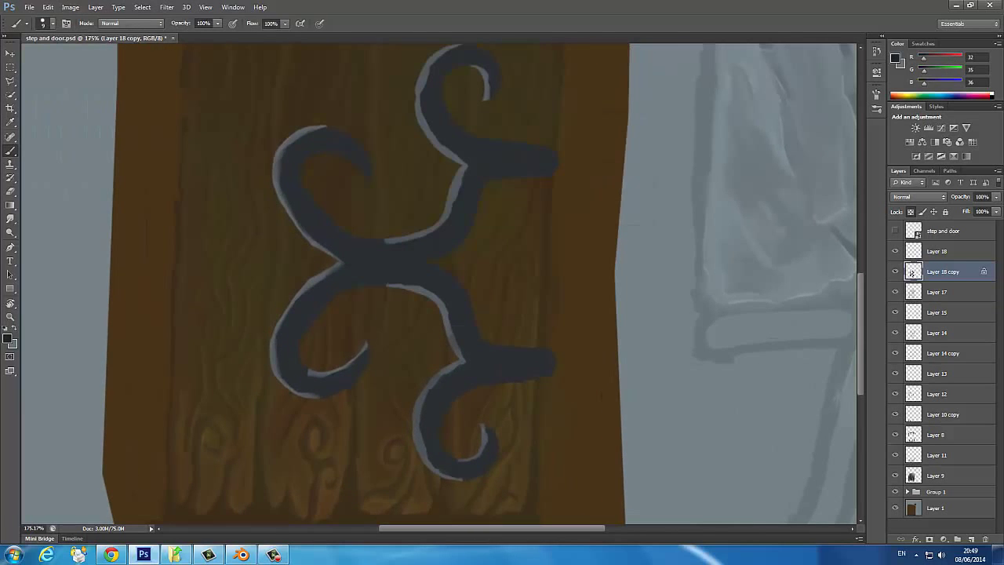
left_click(279, 188, "alt")
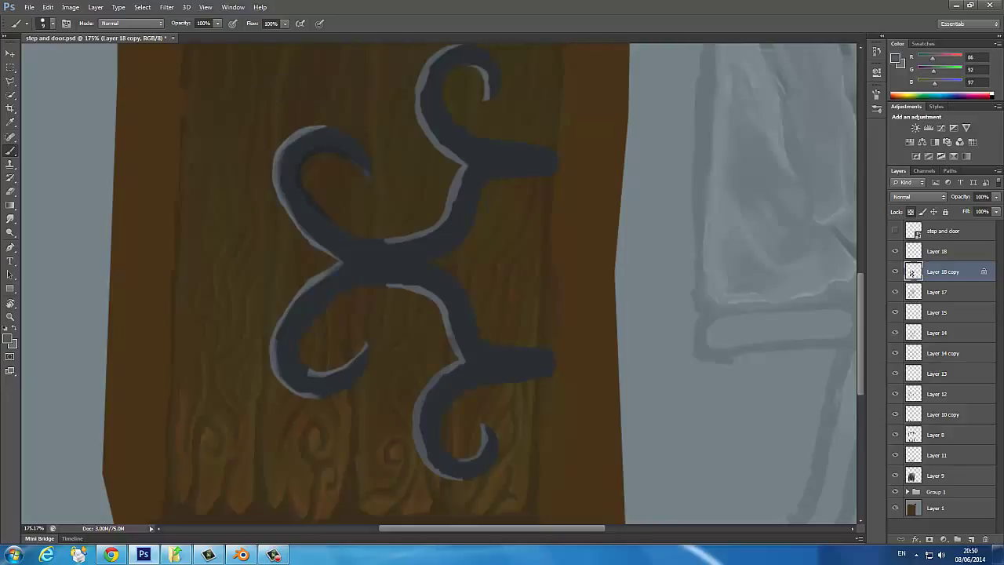
left_click_drag(348, 160, 360, 165)
left_click(320, 150, "alt")
left_click_drag(502, 283, 556, 313)
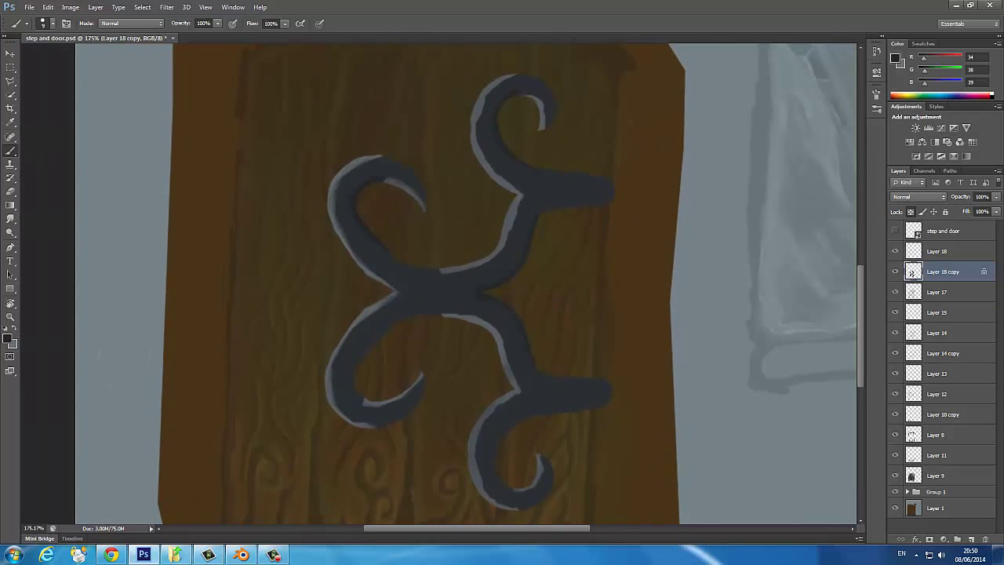
left_click_drag(502, 282, 399, 276)
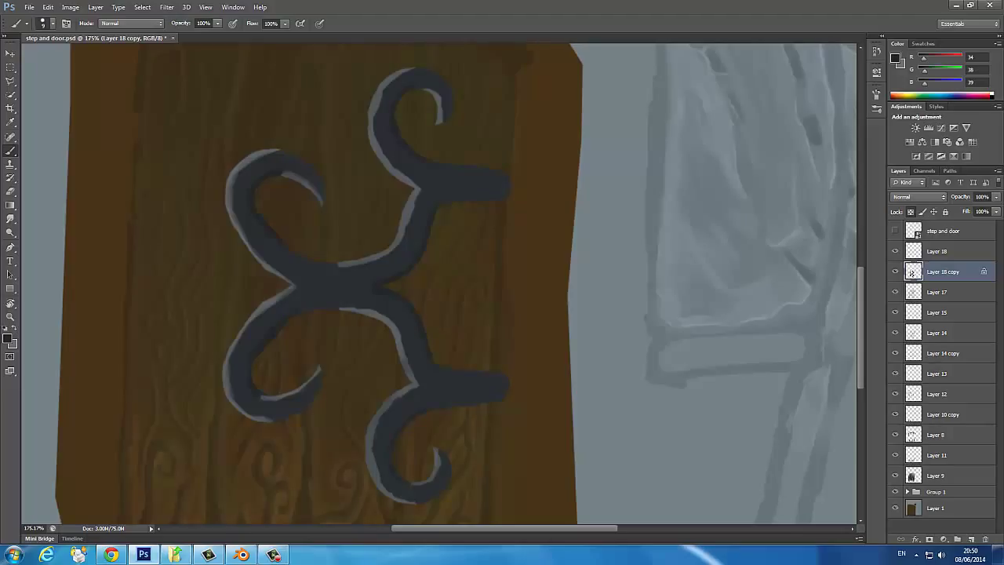
Pick a slightly lighter dark grey and sample iron tones around the hinge for shading
left_click(9, 338)
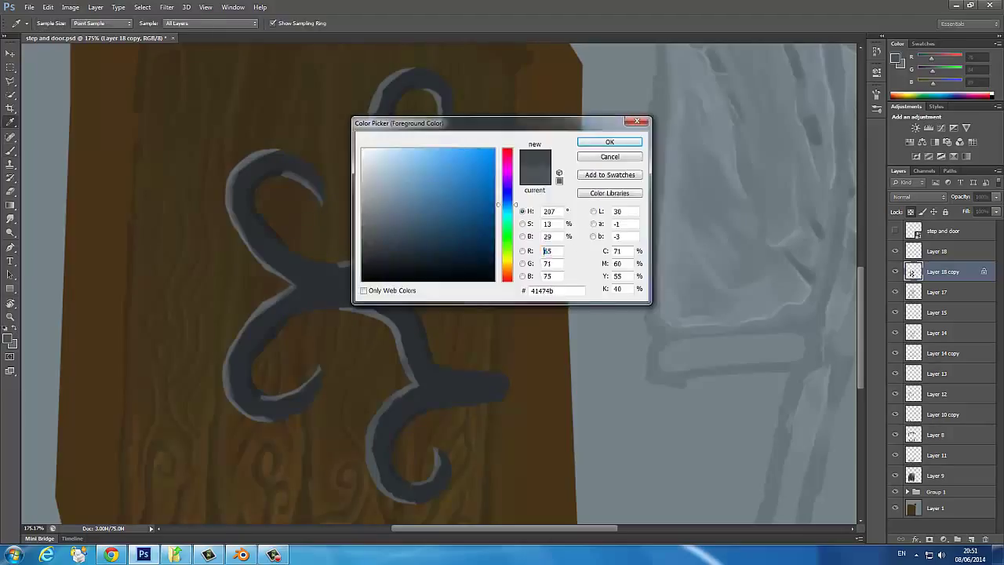
left_click(620, 141)
left_click(269, 168, "alt")
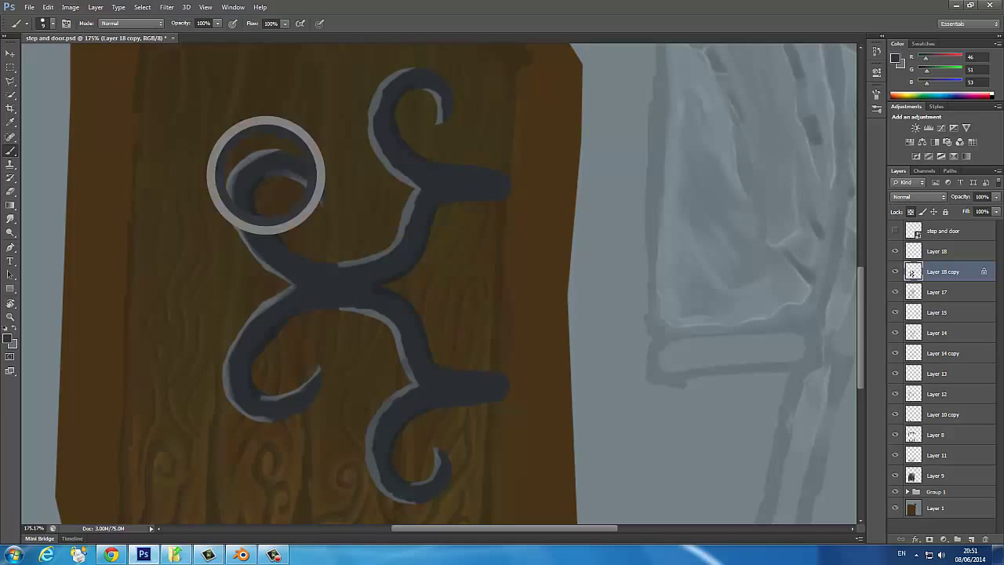
left_click_drag(267, 155, 183, 163)
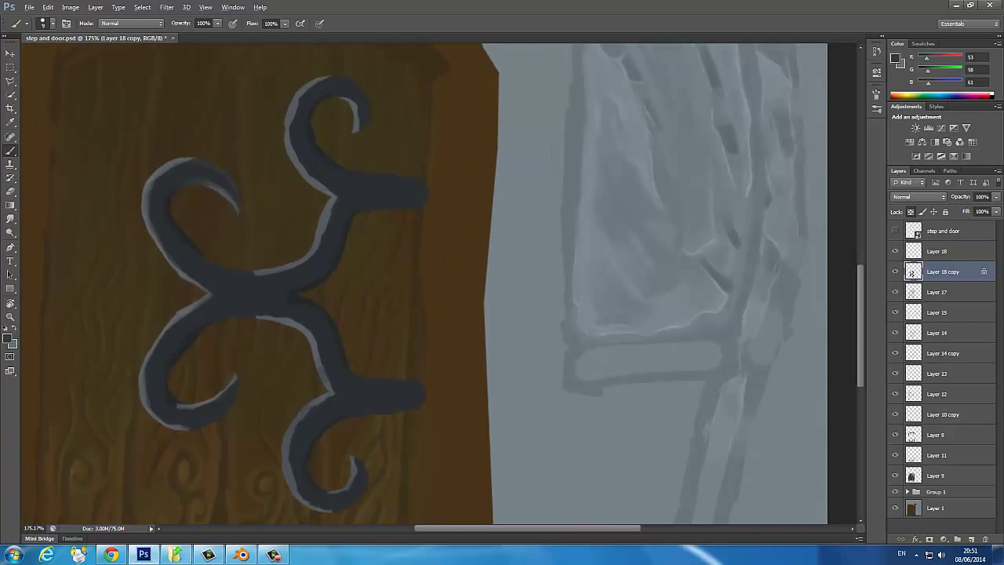
left_click(238, 210, "alt")
left_click(259, 235, "alt")
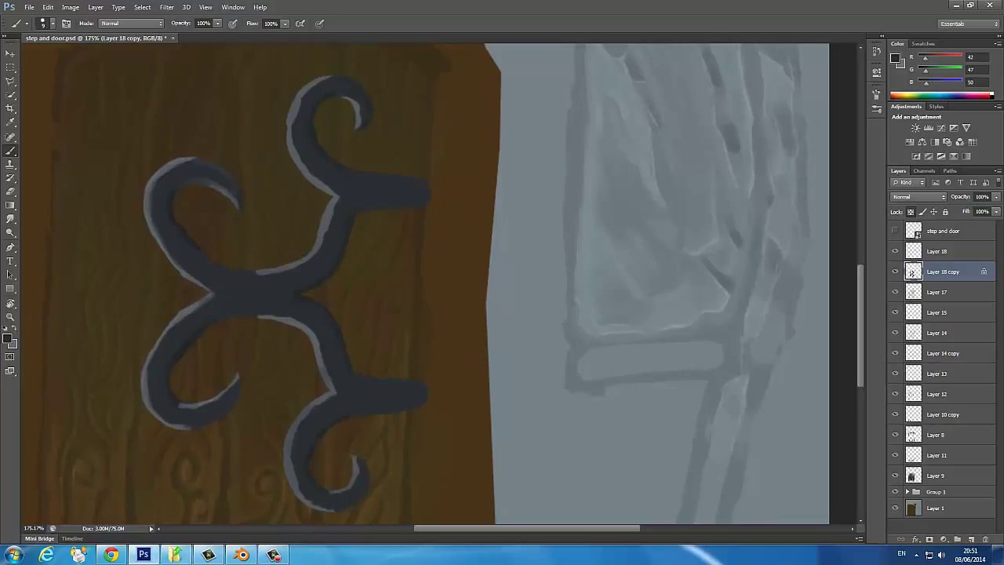
left_click(192, 337, "alt")
scroll(313, 314, "down", 5)
scroll(314, 314, "up", 8)
left_click(318, 329, "alt")
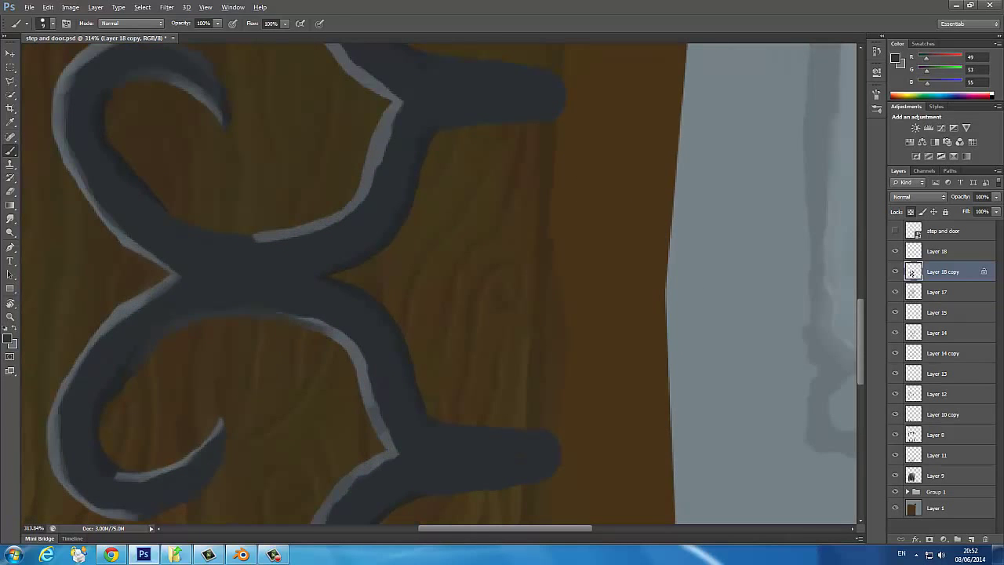
Sample dark iron shades along the lower curl and hinge arm
left_click(305, 325, "alt")
left_click(271, 235, "alt")
scroll(270, 235, "down", 4)
scroll(258, 282, "up", 1)
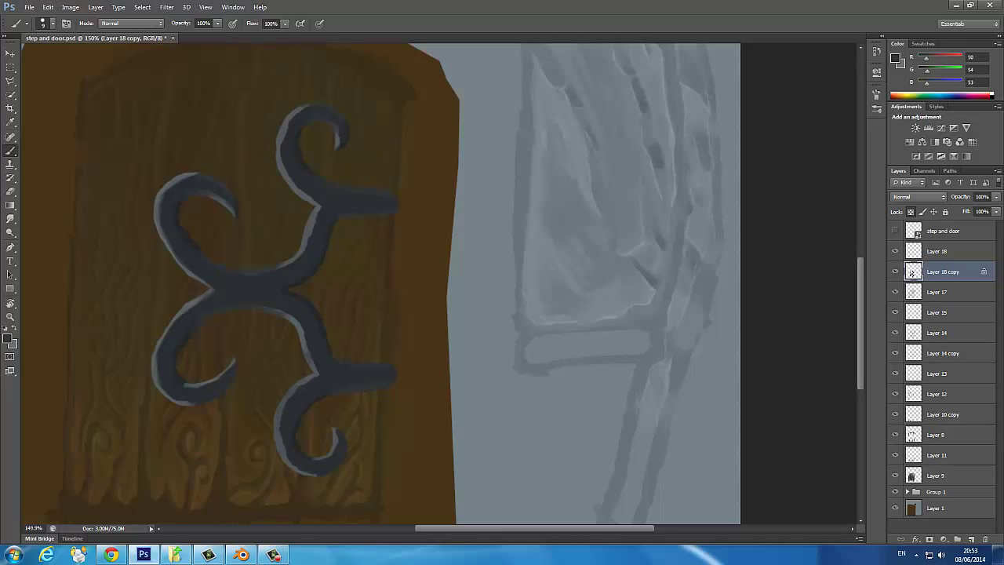
scroll(339, 468, "up", 2)
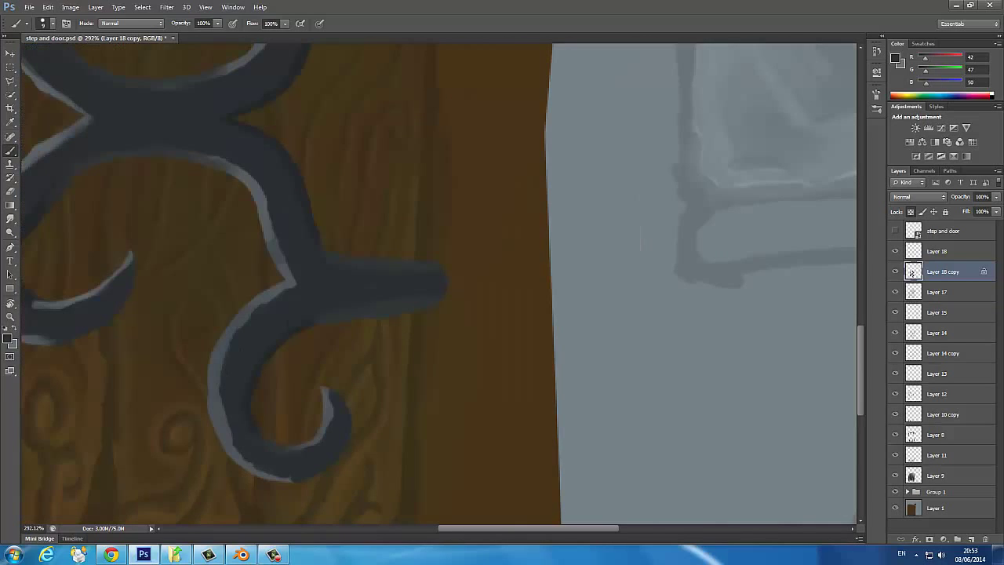
left_click(310, 448, "alt")
left_click(352, 313, "alt")
left_click(309, 206, "alt")
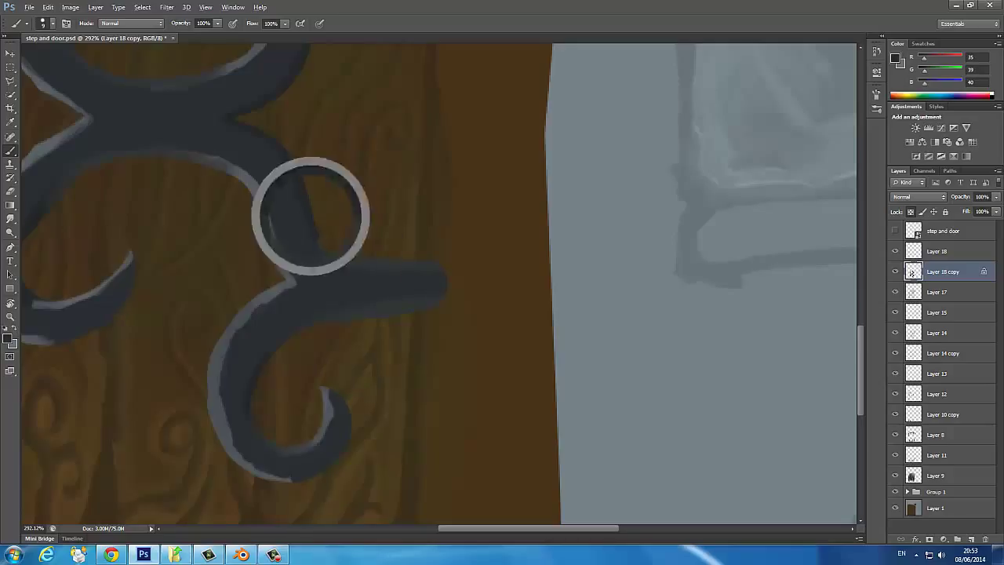
scroll(279, 203, "up", 2)
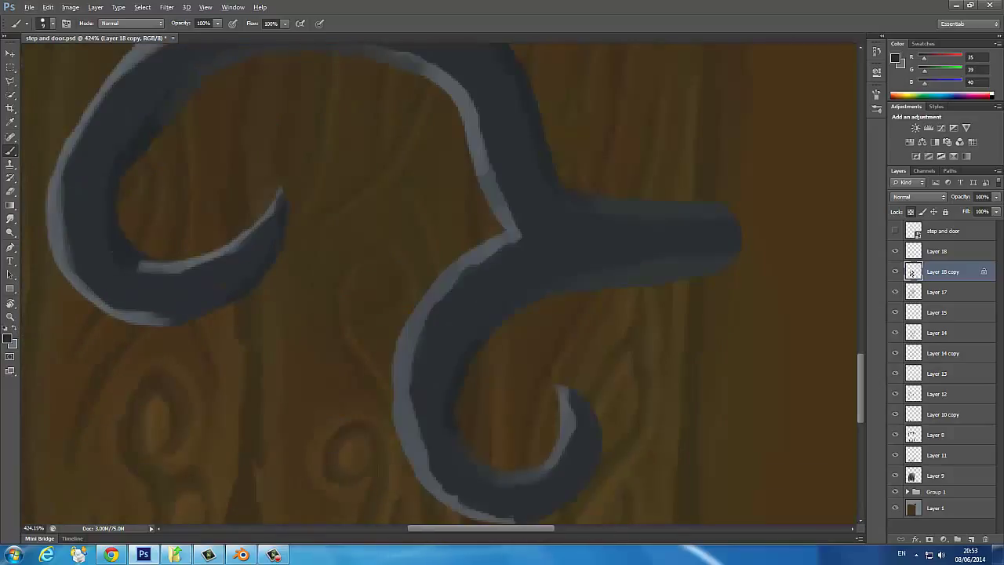
Darken the light edge under the left curl with a mid iron tone and small touch-ups
left_click(173, 310, "alt")
left_click_drag(168, 321, 119, 314)
left_click(191, 309, "alt")
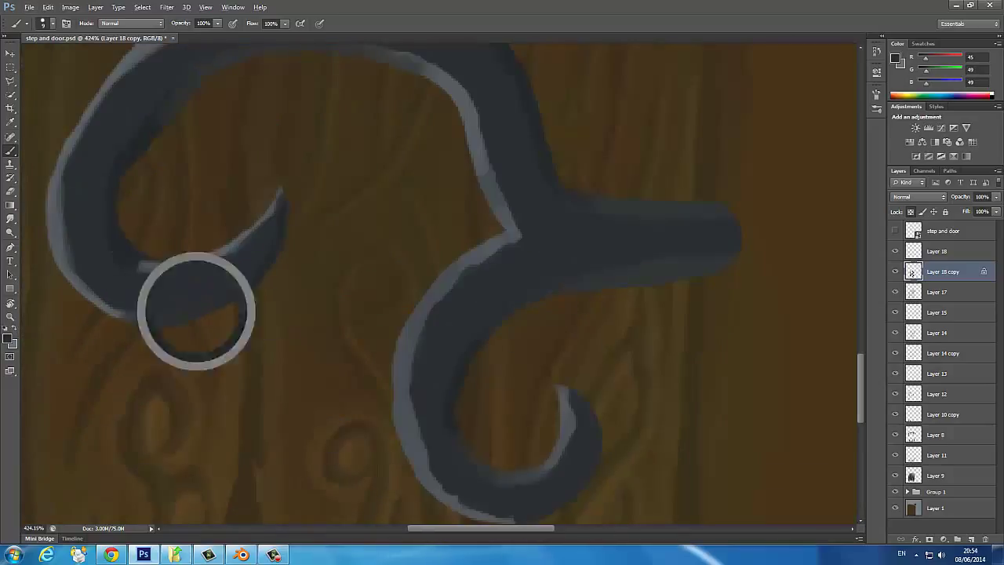
left_click(129, 255)
left_click(131, 316, "alt")
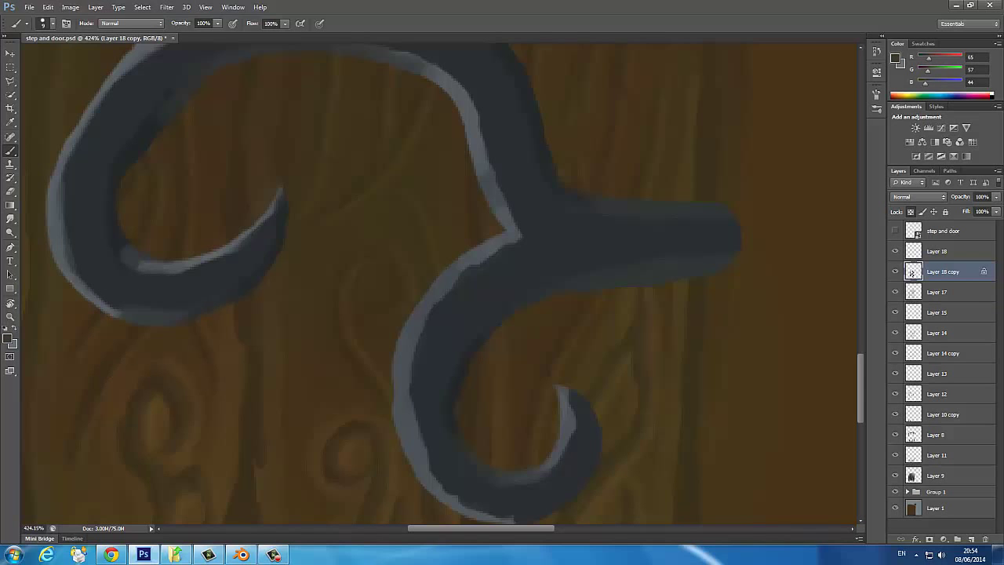
left_click(136, 318, "alt")
scroll(433, 470, "down", 1)
scroll(434, 470, "down", 3)
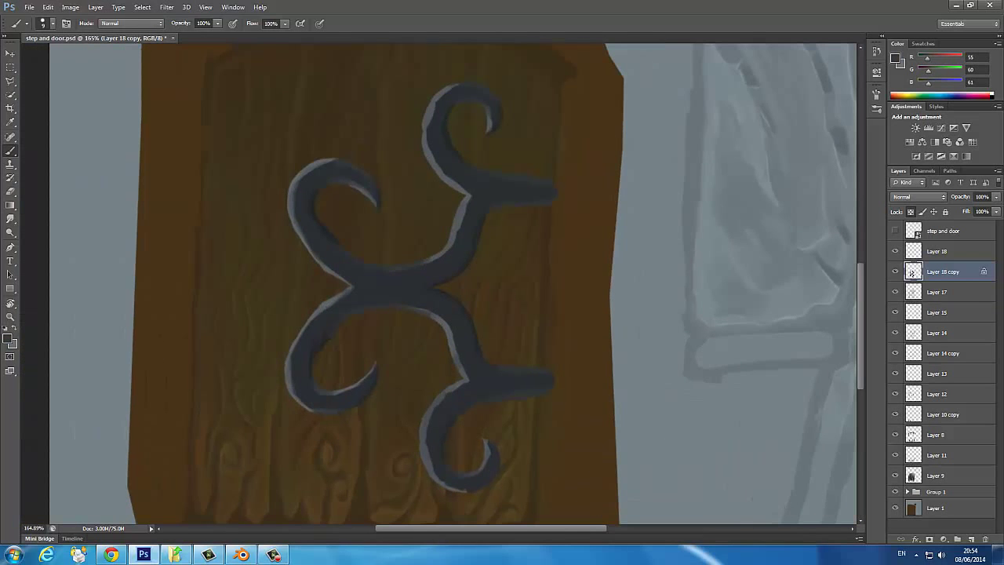
Smudge the lower curl's pale highlight darker into the iron
key("r")
scroll(342, 217, "up", 3)
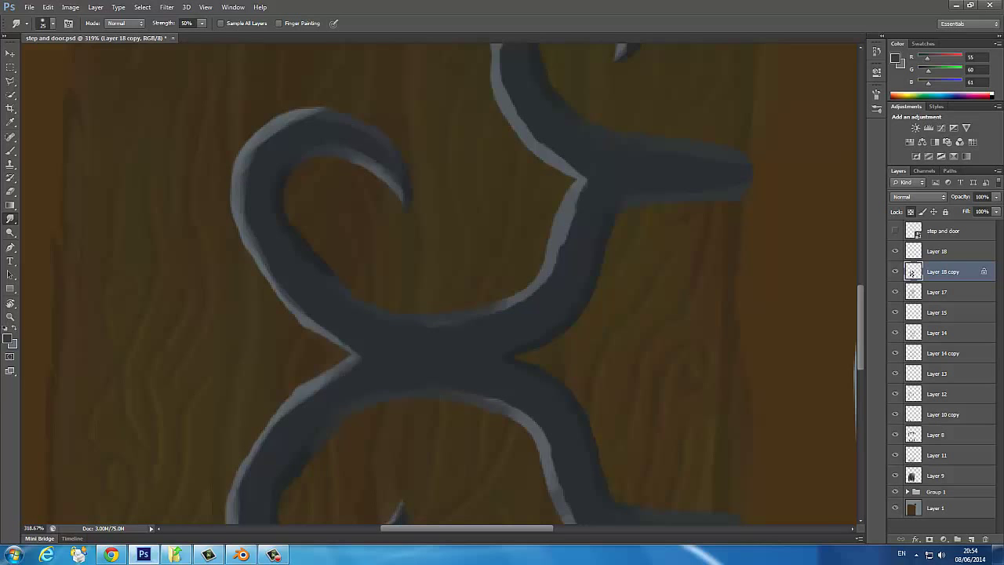
scroll(353, 487, "down", 3)
scroll(352, 487, "up", 3)
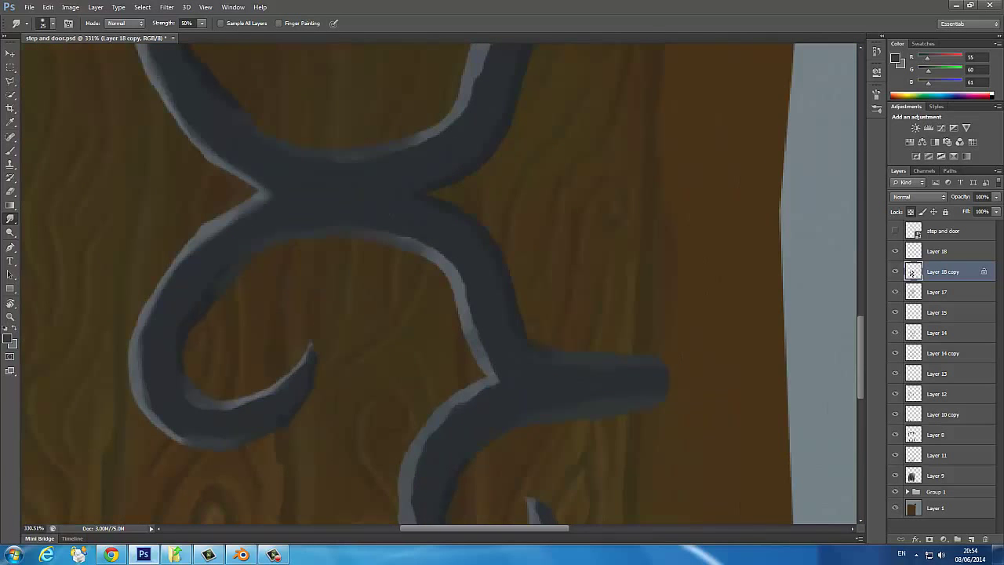
scroll(447, 415, "down", 3)
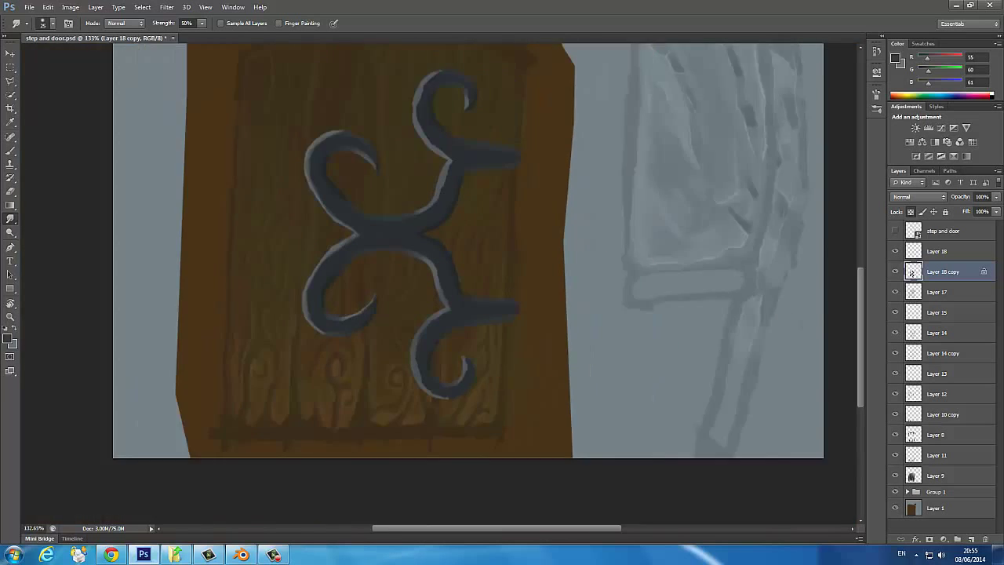
scroll(447, 416, "up", 2)
left_click_drag(444, 419, 474, 430)
scroll(439, 283, "left", 2)
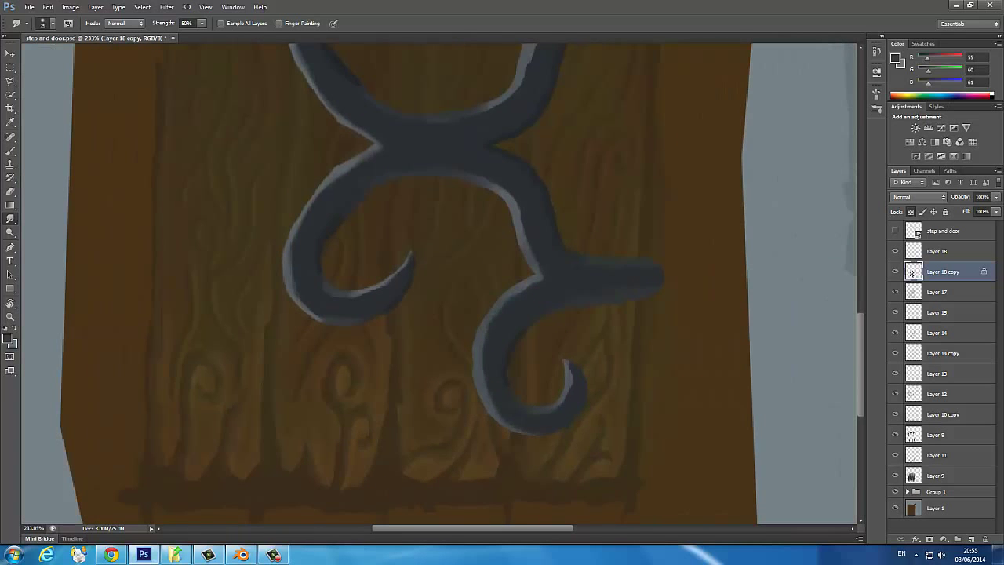
Sample darker iron colours from the hinge and near the curl tip
key("b")
left_click(547, 202, "alt")
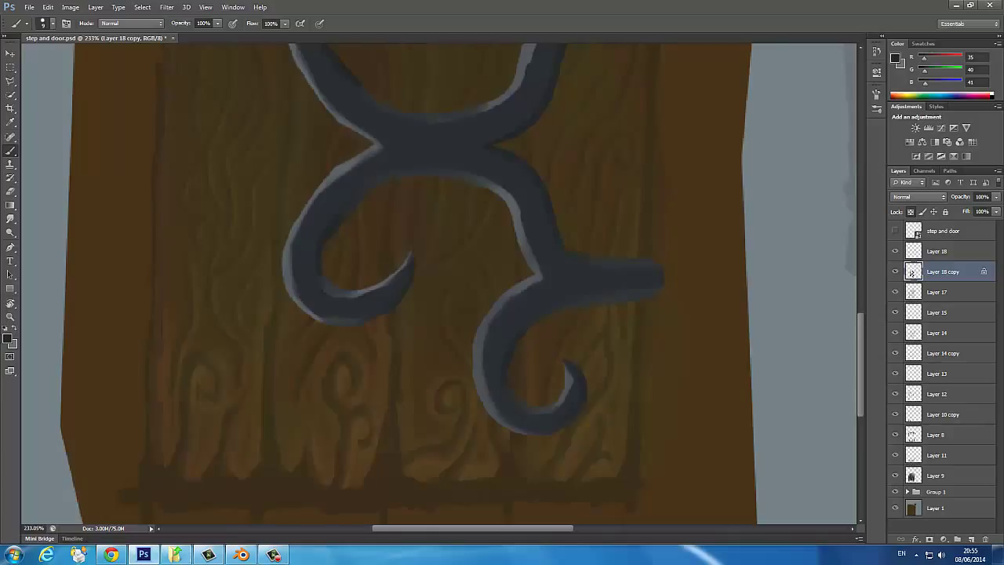
left_click(511, 432, "alt")
key("r")
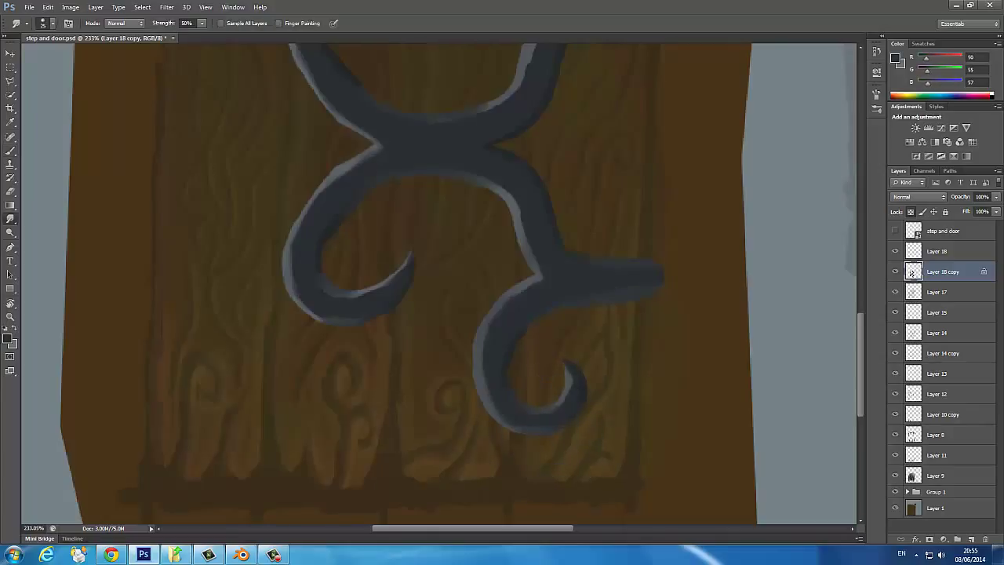
key("b")
left_click(369, 145, "alt")
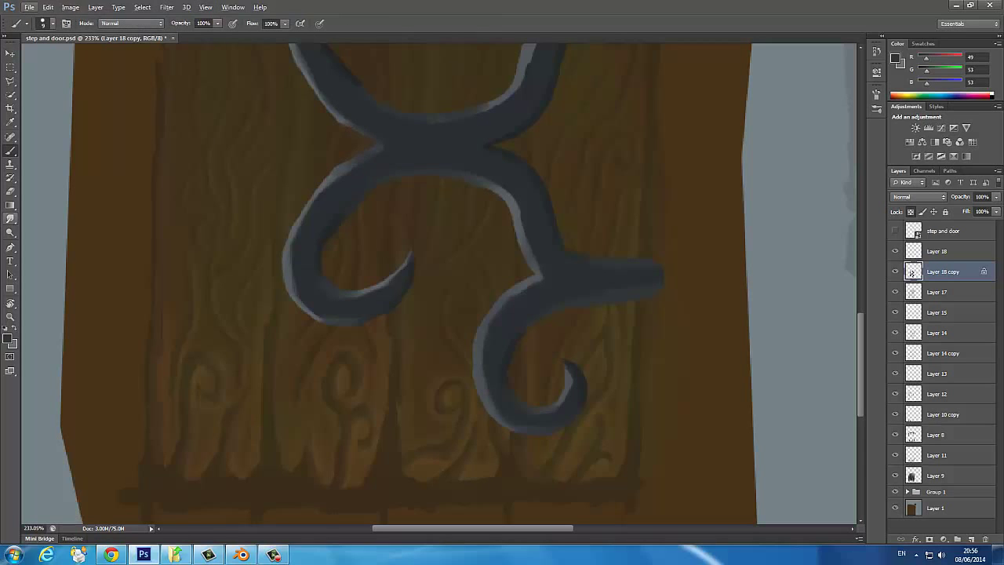
Smudge the upper curl's light inner edge into the darker metal
key("r")
key("ctrl+minus")
key("ctrl+plus")
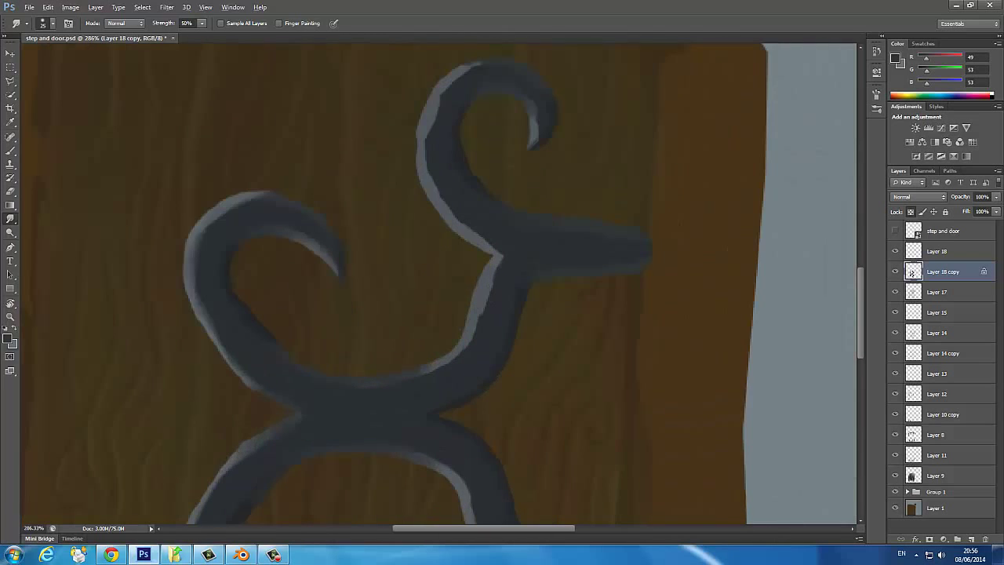
key("b")
key("ctrl+minus")
key("ctrl+plus")
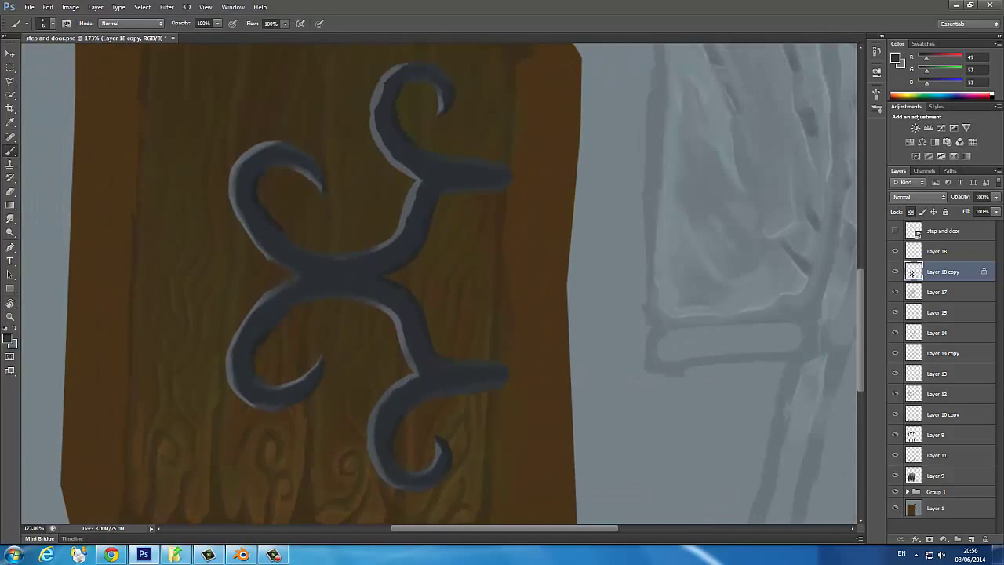
key("r")
mouse_move(375, 226)
left_mouse_down()
mouse_move(374, 141)
mouse_move(401, 119)
left_mouse_up()
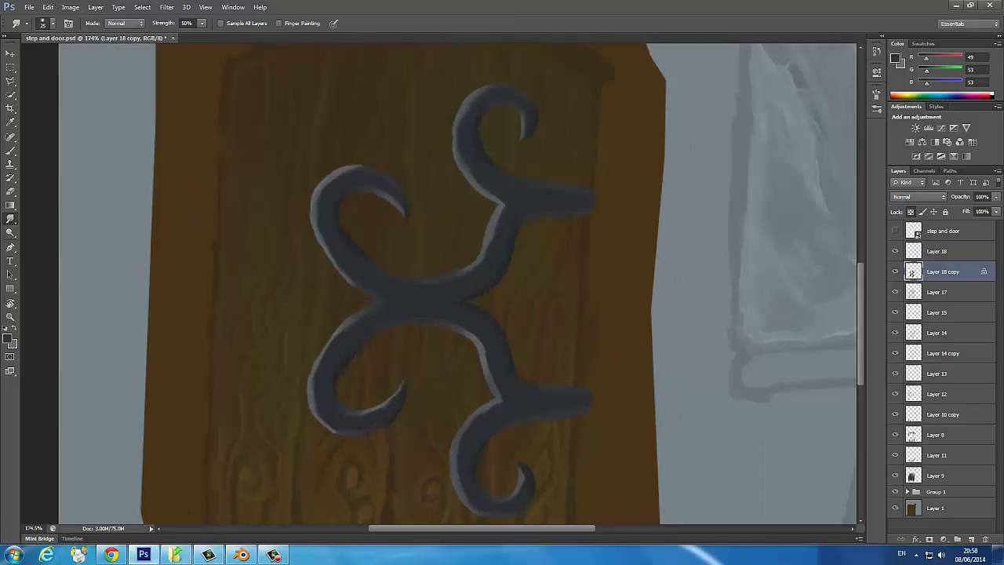
Choose a lighter grey-blue, add new Layer 19, and set brush opacity to 30%
key("b")
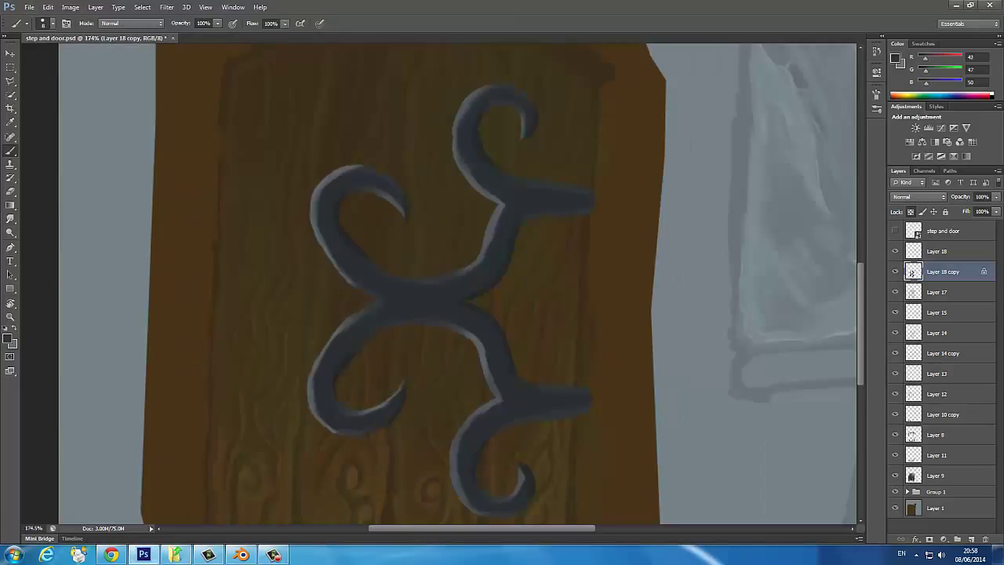
left_click(384, 204)
key("Return")
key("ctrl+shift+alt+n")
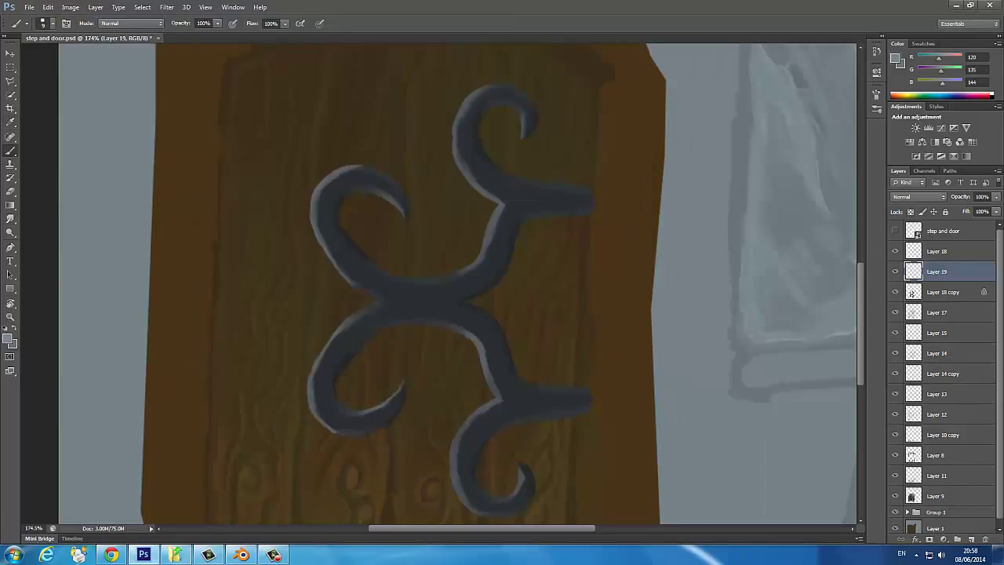
key("3")
Paint soft highlights along the hinge's curls, central bar, diagonal and arms
mouse_move(400, 189)
left_mouse_down()
mouse_move(349, 178)
mouse_move(323, 220)
mouse_move(318, 259)
left_mouse_up()
mouse_move(440, 292)
left_mouse_down()
mouse_move(493, 268)
mouse_move(508, 235)
left_mouse_up()
left_click_drag(522, 202, 582, 201)
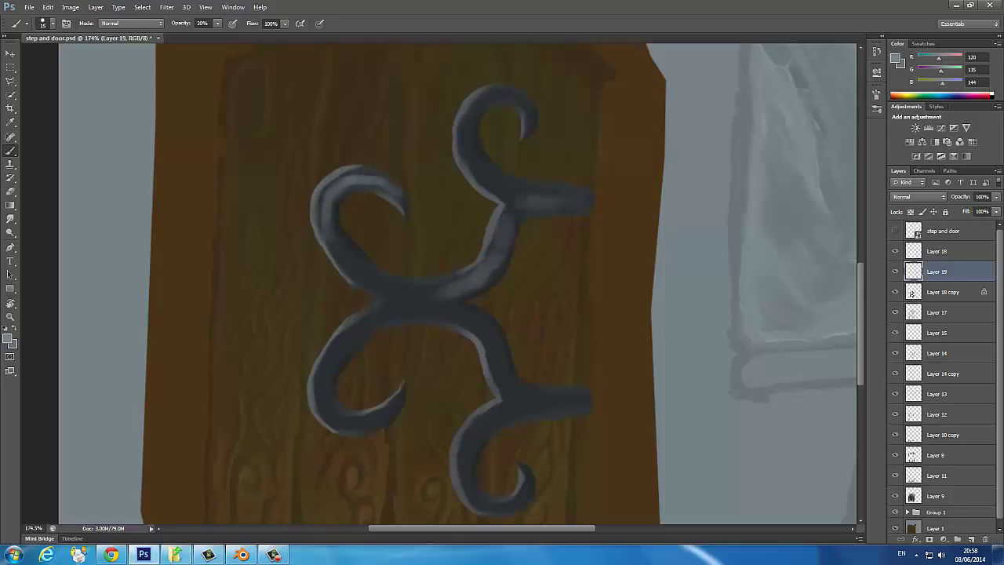
left_click_drag(509, 95, 475, 110)
left_click_drag(476, 327, 486, 337)
left_click_drag(506, 387, 429, 301)
mouse_move(366, 325)
left_mouse_down()
mouse_move(323, 360)
mouse_move(387, 415)
left_mouse_up()
left_click_drag(478, 423, 471, 502)
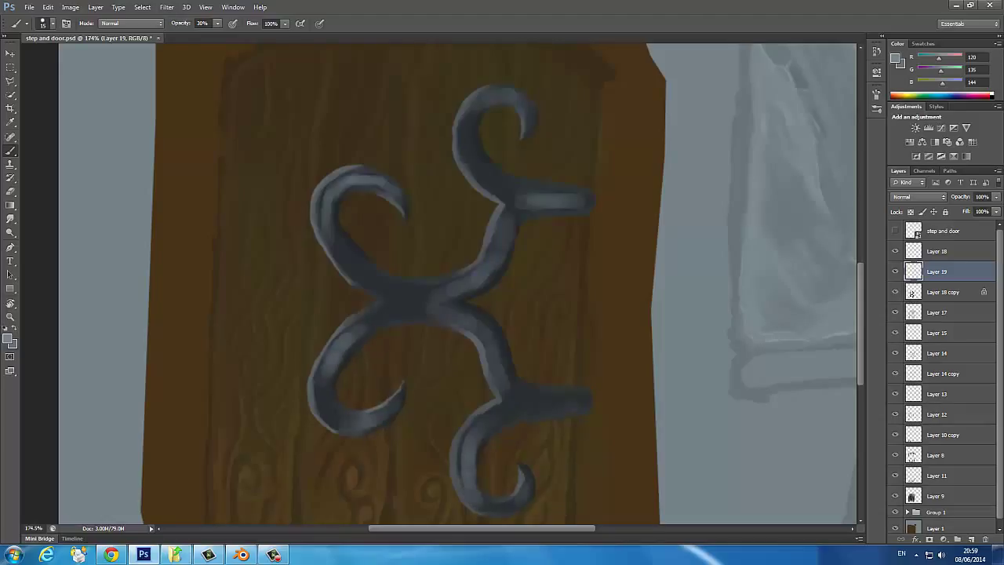
left_click_drag(470, 138, 487, 187)
left_click(10, 338)
key("Return")
Smudge the highlights on the curls and bar junction, then set Layer 19 opacity to 63%
key("r")
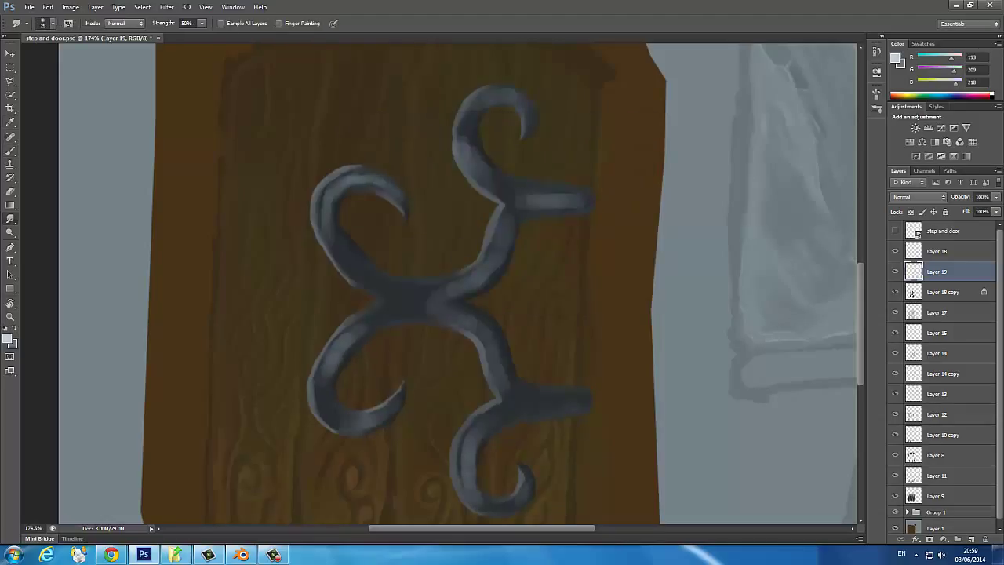
mouse_move(384, 182)
left_mouse_down()
mouse_move(334, 185)
mouse_move(329, 247)
left_mouse_up()
mouse_move(368, 322)
left_mouse_down()
mouse_move(324, 392)
mouse_move(359, 428)
left_mouse_up()
mouse_move(490, 505)
left_mouse_down()
mouse_move(473, 458)
mouse_move(478, 494)
left_mouse_up()
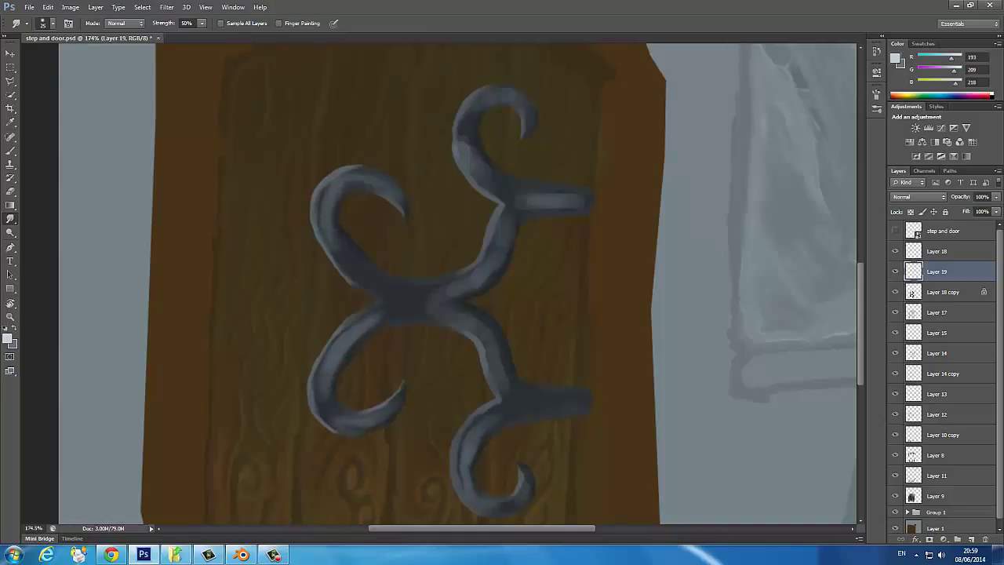
left_click_drag(524, 198, 505, 225)
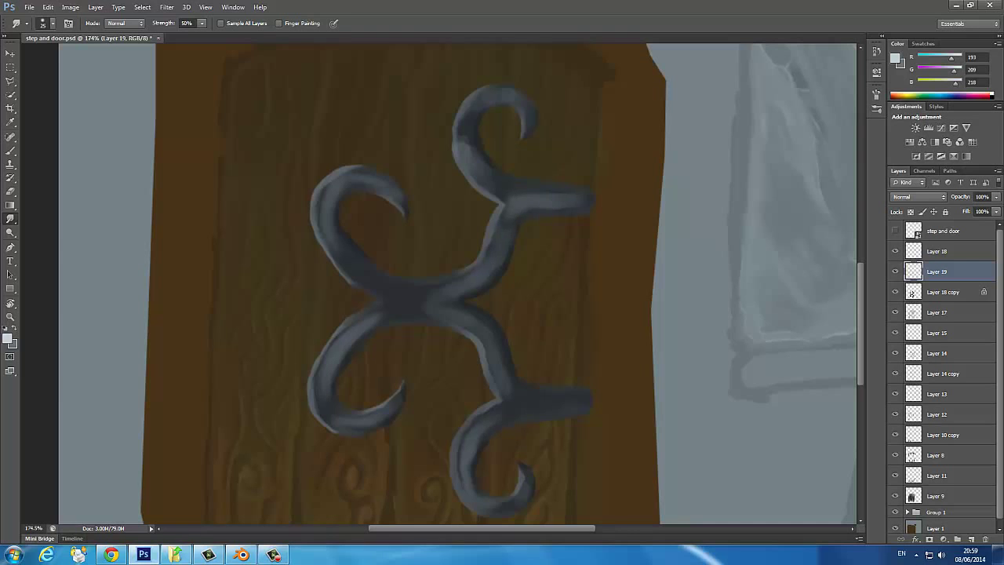
left_click_drag(470, 122, 465, 155)
scroll(474, 109, "up", 1)
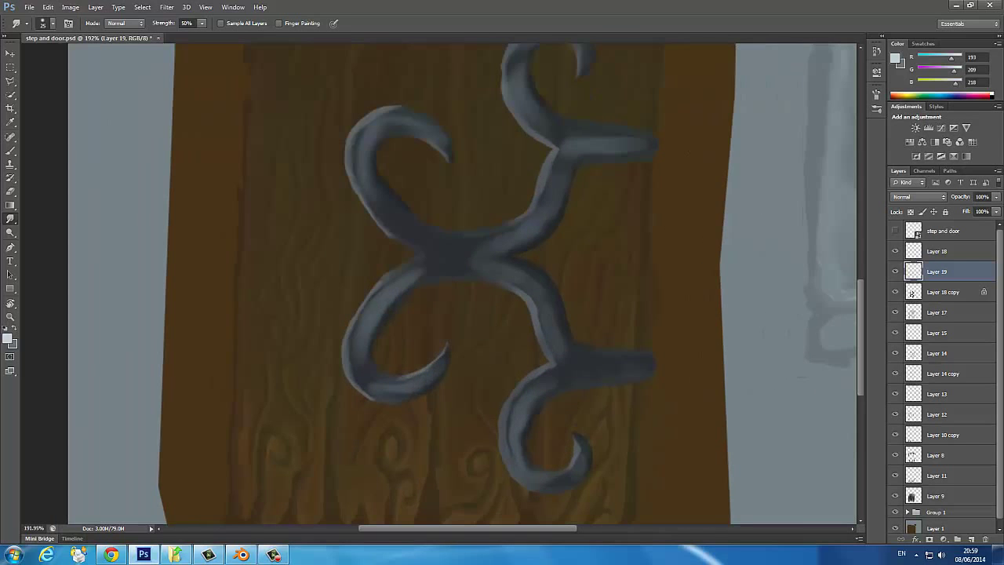
left_click_drag(995, 197, 976, 209)
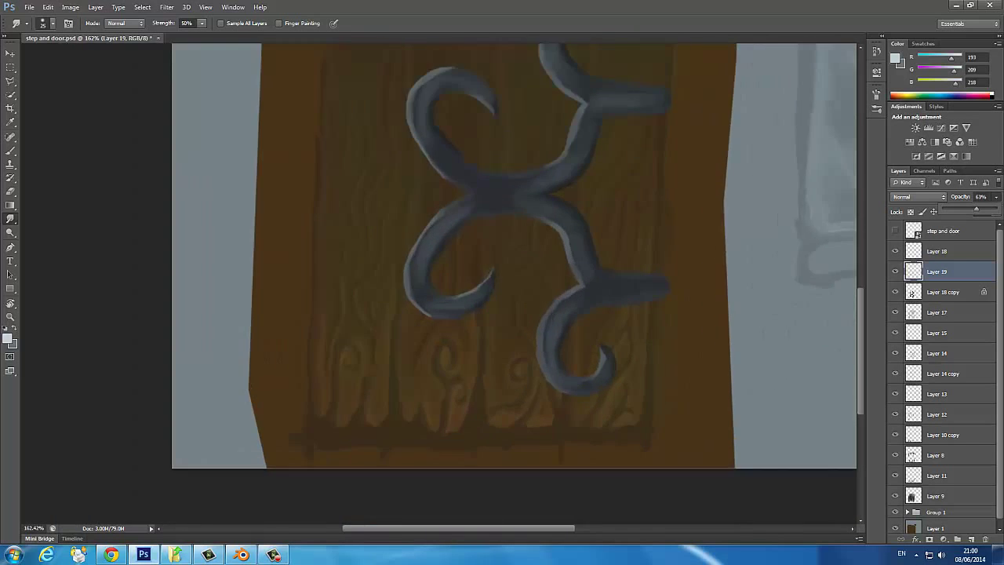
scroll(462, 282, "down", 1)
Paint more light highlights on the left and right curls and top branch
key("b")
left_click_drag(383, 196, 384, 166)
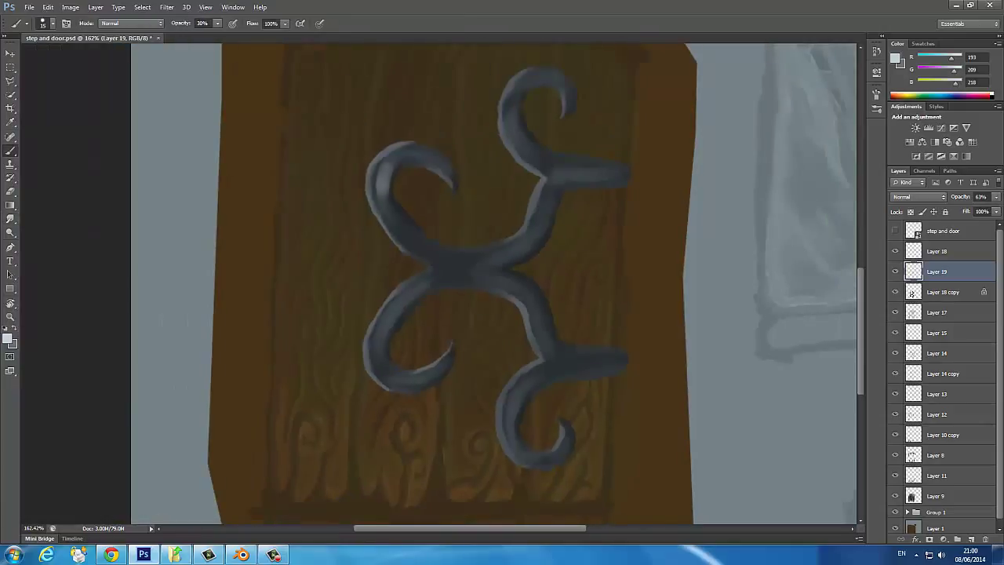
left_click_drag(403, 301, 384, 330)
left_click_drag(412, 385, 439, 368)
left_click_drag(513, 397, 508, 428)
left_click_drag(537, 297, 524, 328)
left_click_drag(537, 229, 508, 258)
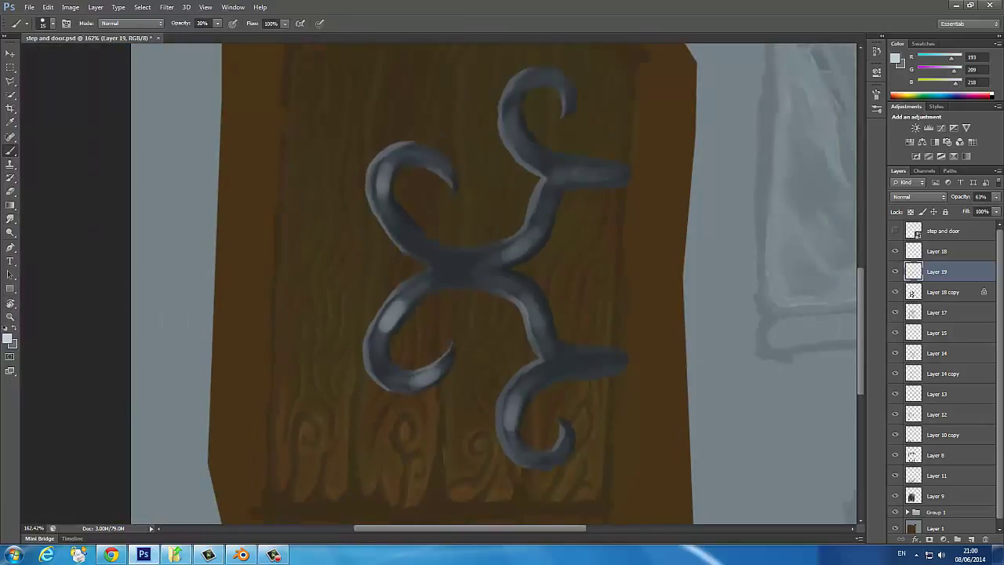
left_click_drag(597, 174, 571, 176)
left_click_drag(509, 114, 506, 146)
left_click_drag(568, 94, 571, 110)
Smudge the new highlights on the lower curls, central junction and top-right branch
key("r")
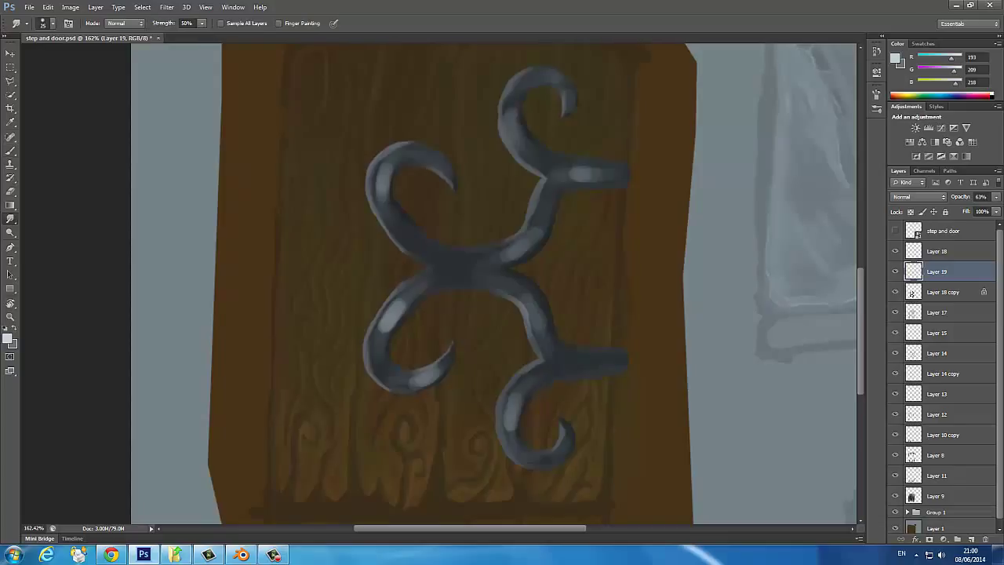
mouse_move(401, 303)
left_mouse_down()
mouse_move(378, 353)
mouse_move(423, 384)
left_mouse_up()
left_click_drag(542, 332, 539, 340)
left_click_drag(513, 254, 495, 264)
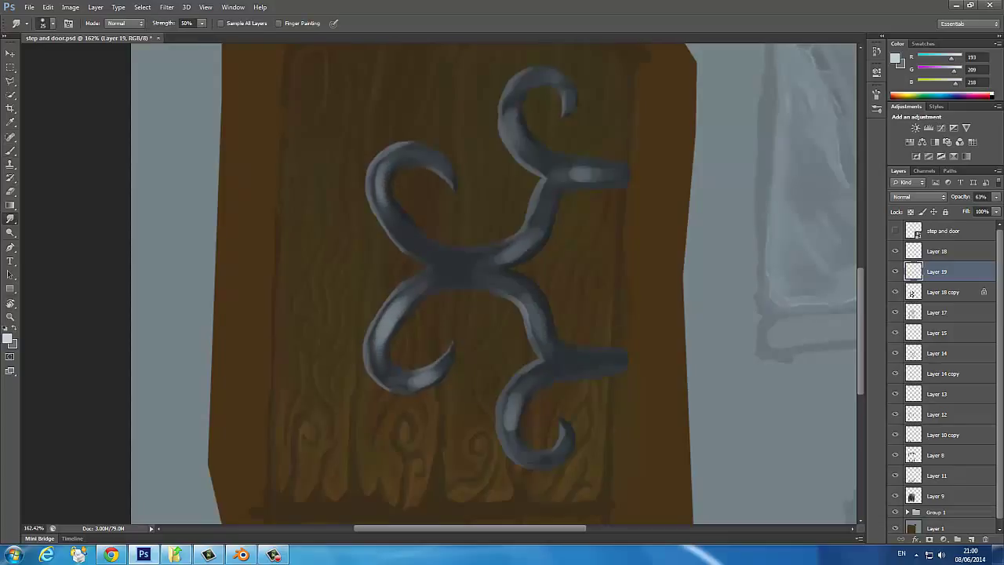
left_click_drag(565, 176, 596, 174)
left_click_drag(520, 394, 509, 443)
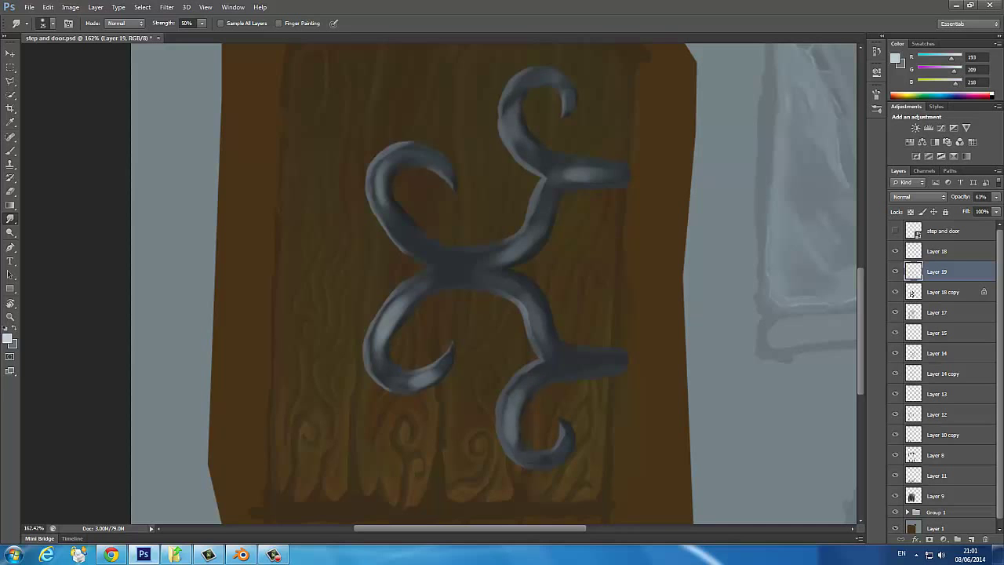
left_click_drag(502, 283, 415, 302)
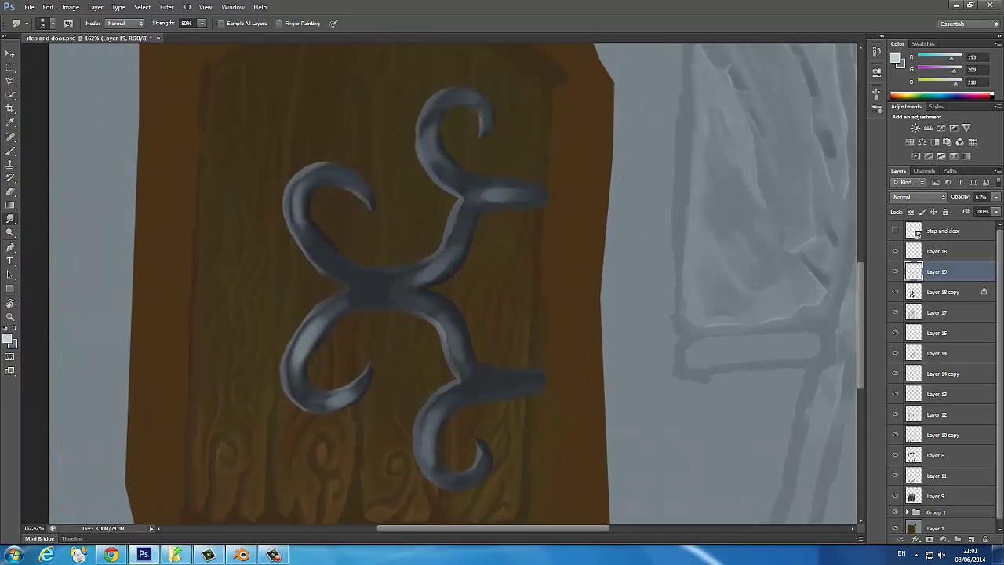
Move down to Layer 18 copy with the Smudge tool ready
key("e")
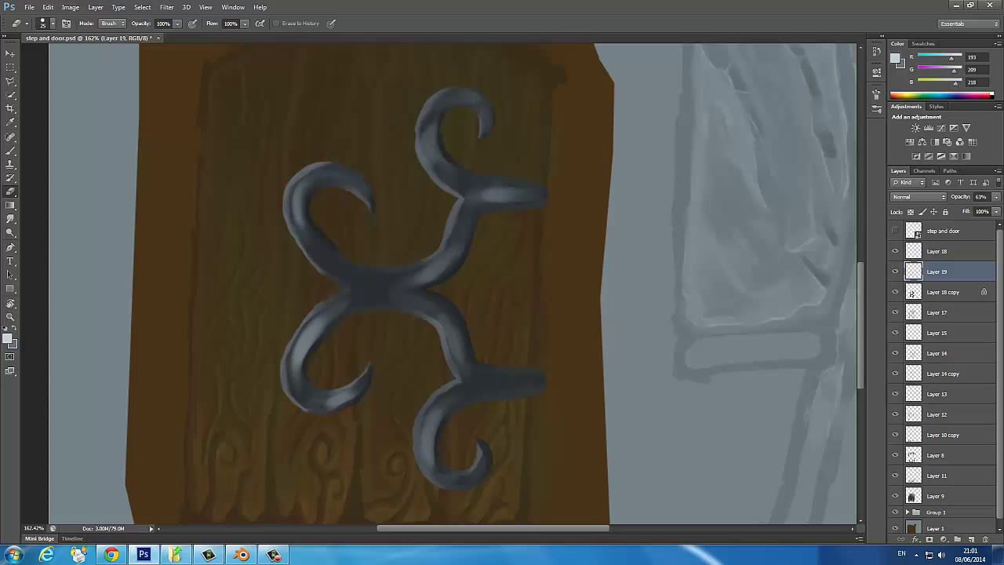
scroll(259, 358, "up", 3)
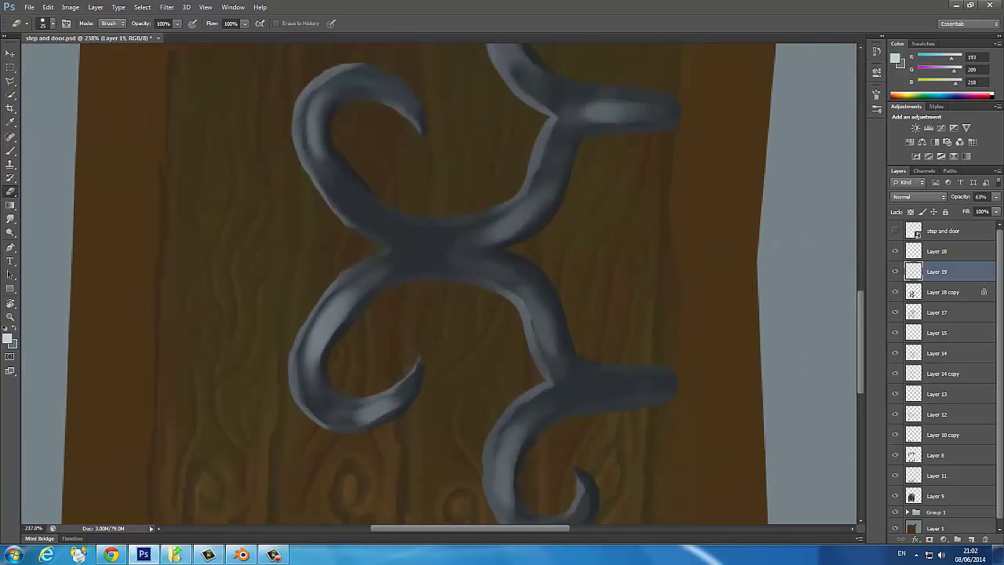
key("b")
key("alt+bracketleft")
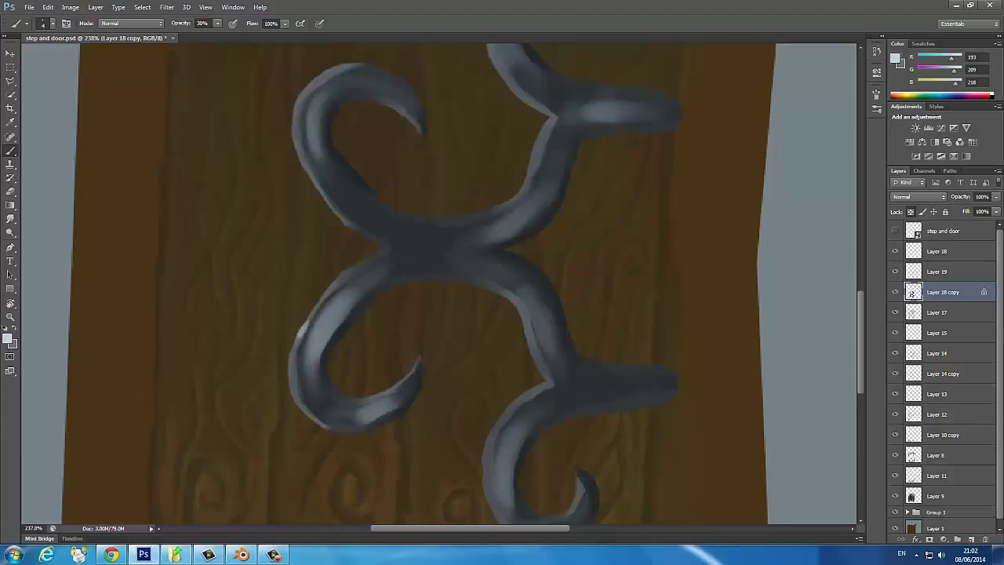
scroll(541, 145, "down", 4)
scroll(541, 145, "up", 1)
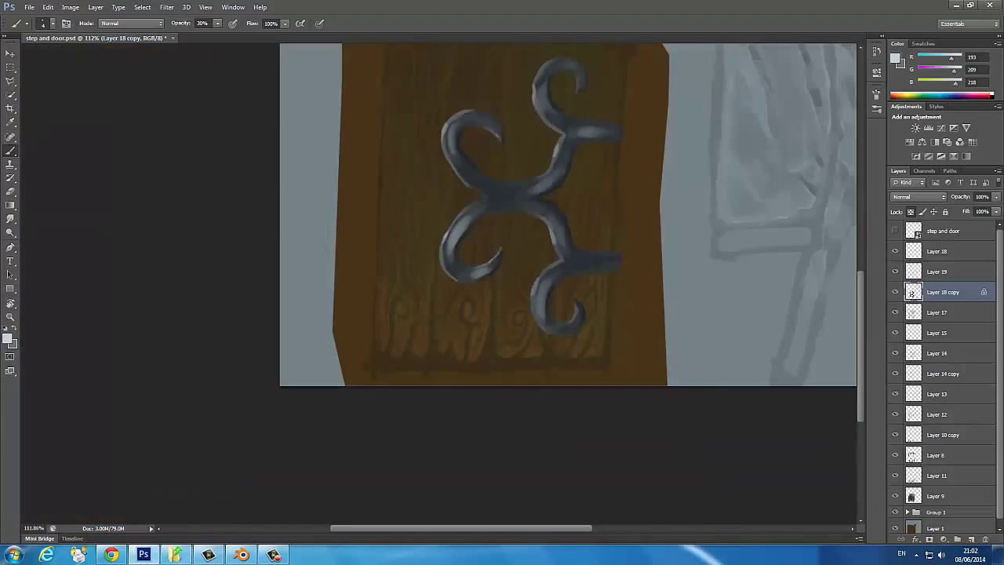
key("r")
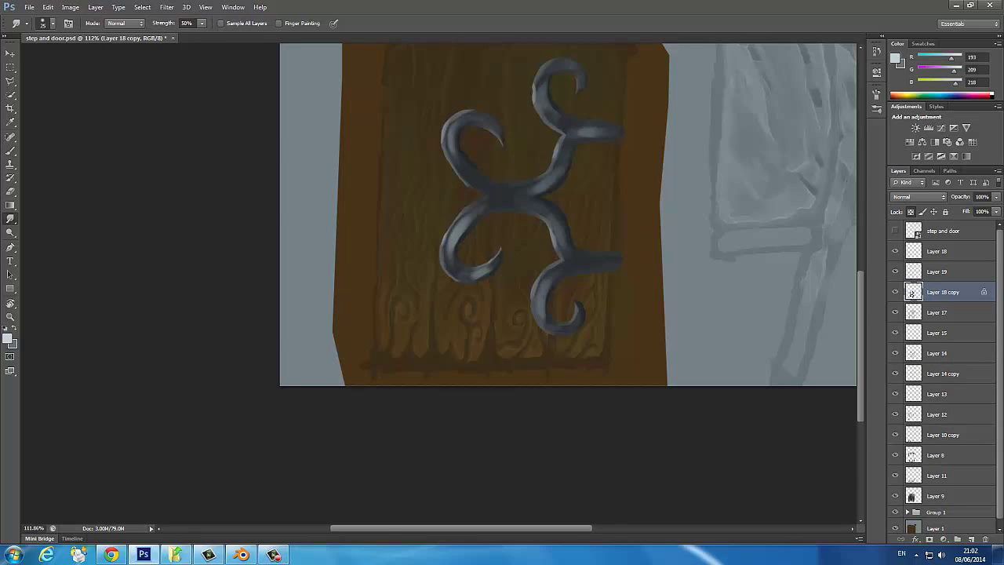
scroll(600, 196, "up", 3)
scroll(601, 196, "down", 1)
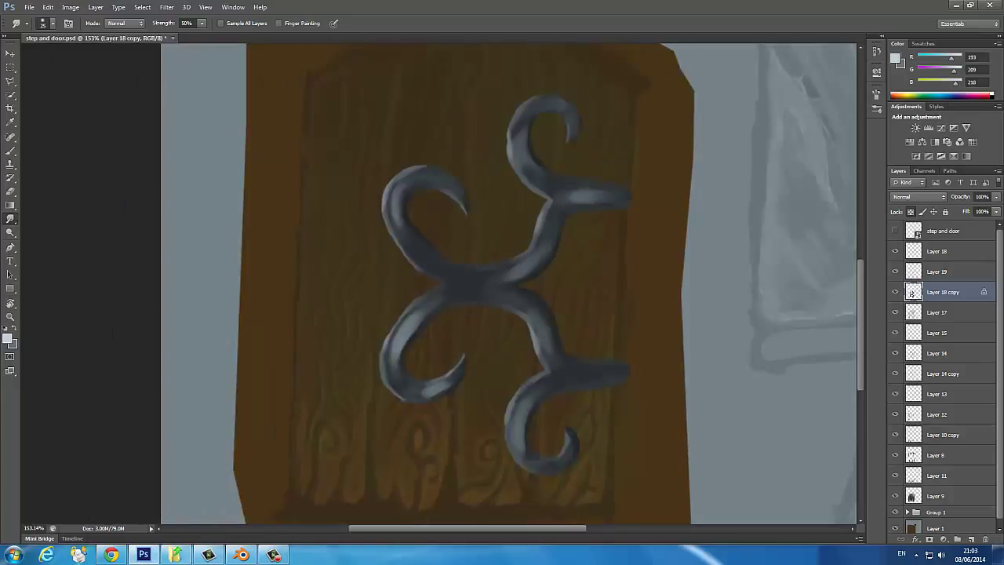
Duplicate the hinge layer at 20% opacity and choose a bristle brush preset
key("ctrl+j")
left_click_drag(996, 197, 953, 209)
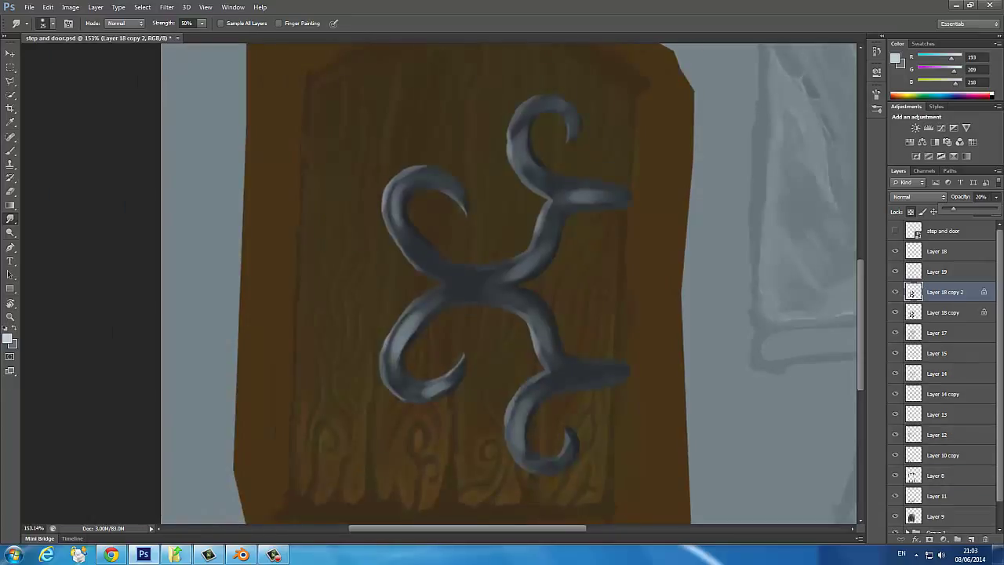
key("F5")
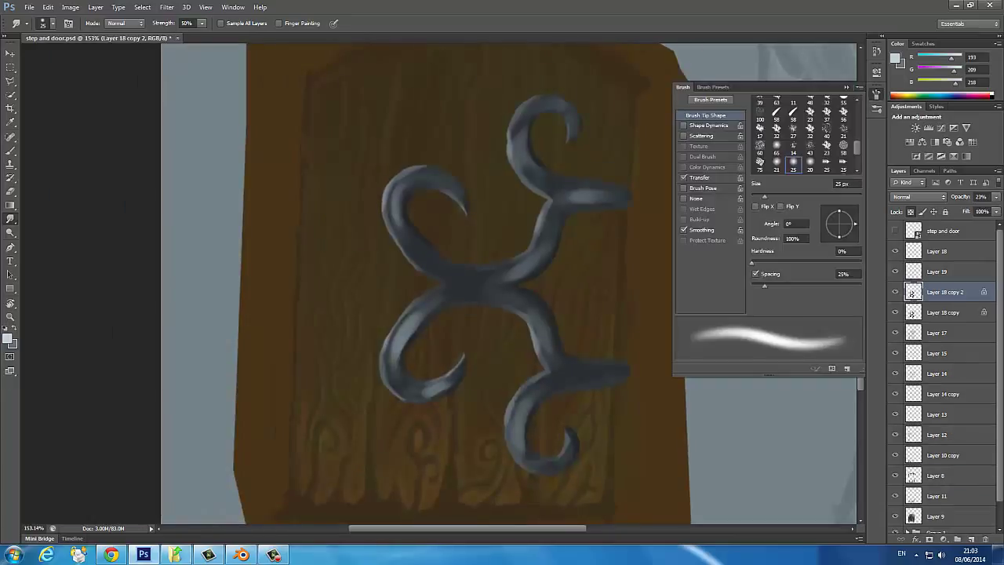
left_click(710, 99)
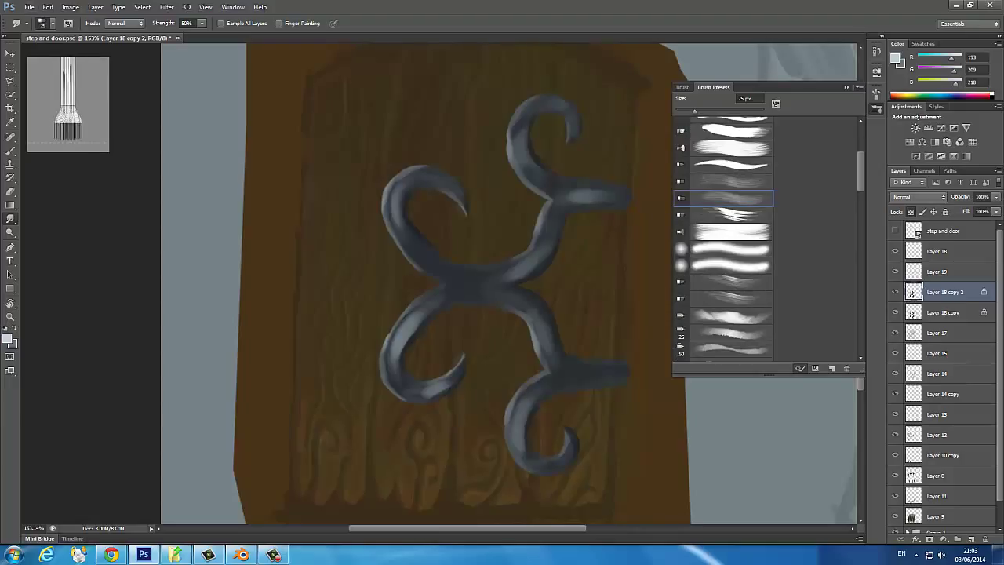
key("period")
scroll(721, 235, "up", 3)
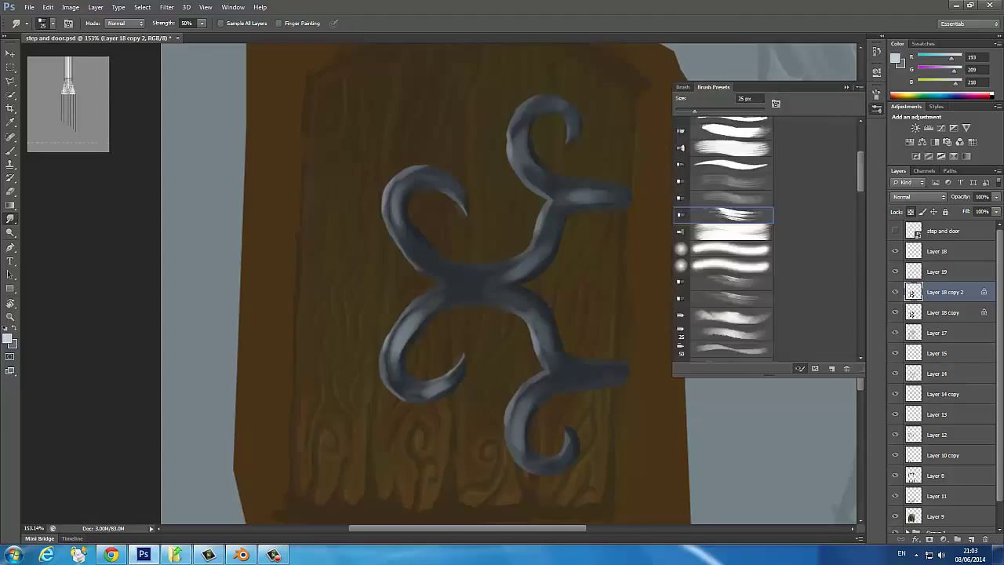
key("b")
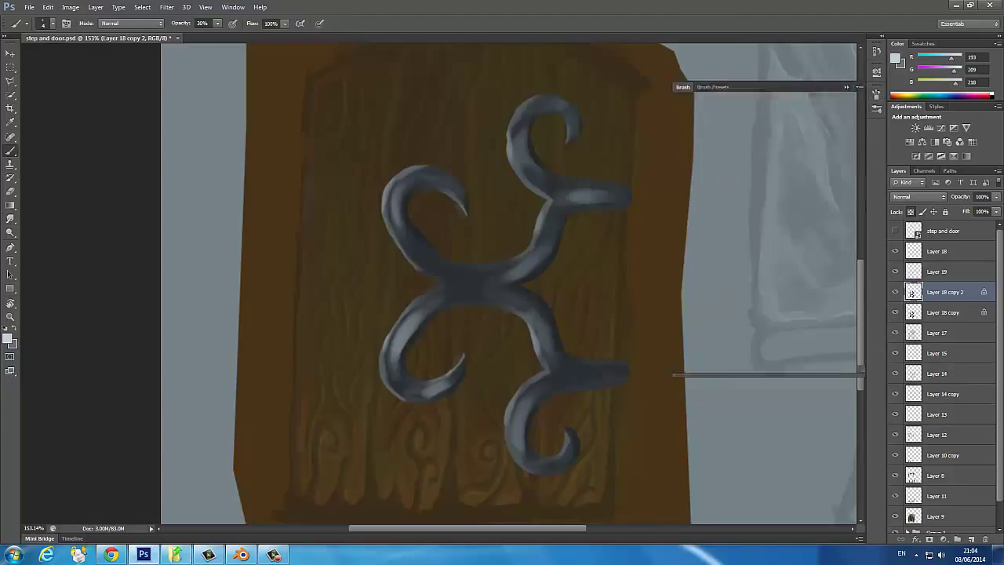
left_click(722, 325)
key("F5")
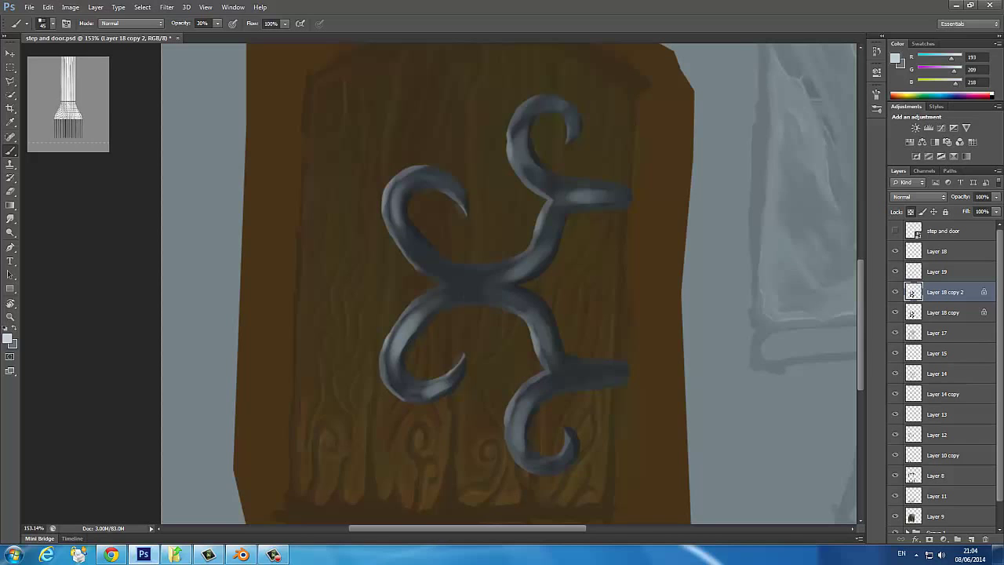
Fill the locked hinge shape with black
key("F5")
left_click(8, 338)
key("alt+BackSpace")
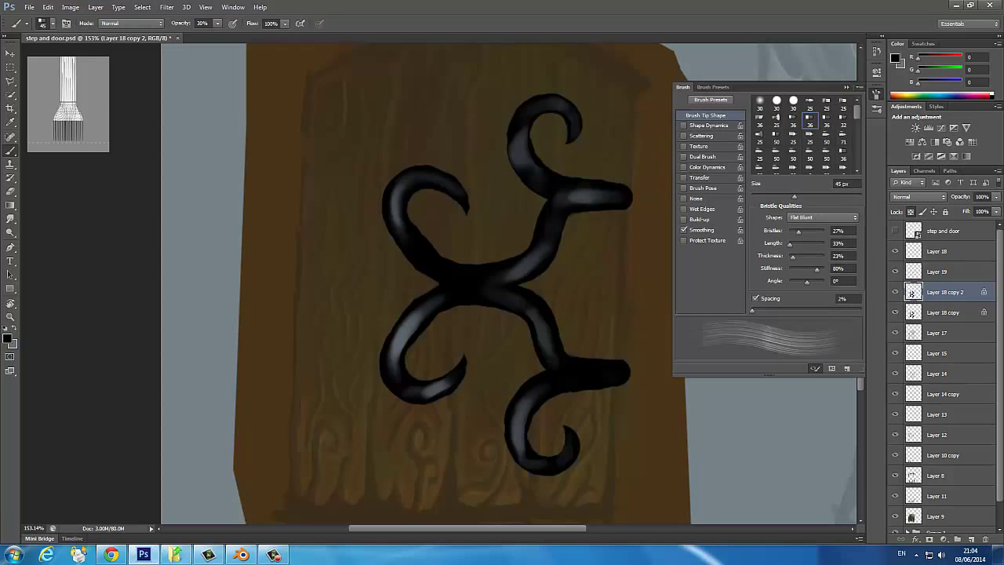
key("ctrl+z")
key("ctrl+z")
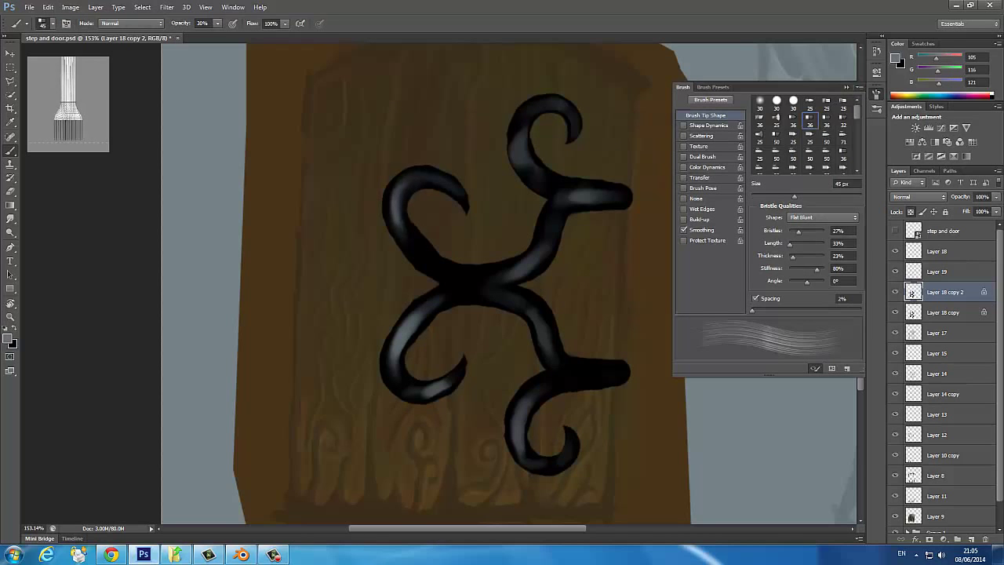
Paint streaky grey bristle highlights across the hinge's curls, centre and arms
left_click_drag(406, 243, 440, 314)
left_click_drag(470, 275, 392, 261)
left_click_drag(443, 115, 451, 144)
left_click_drag(479, 171, 494, 208)
left_click_drag(453, 237, 472, 262)
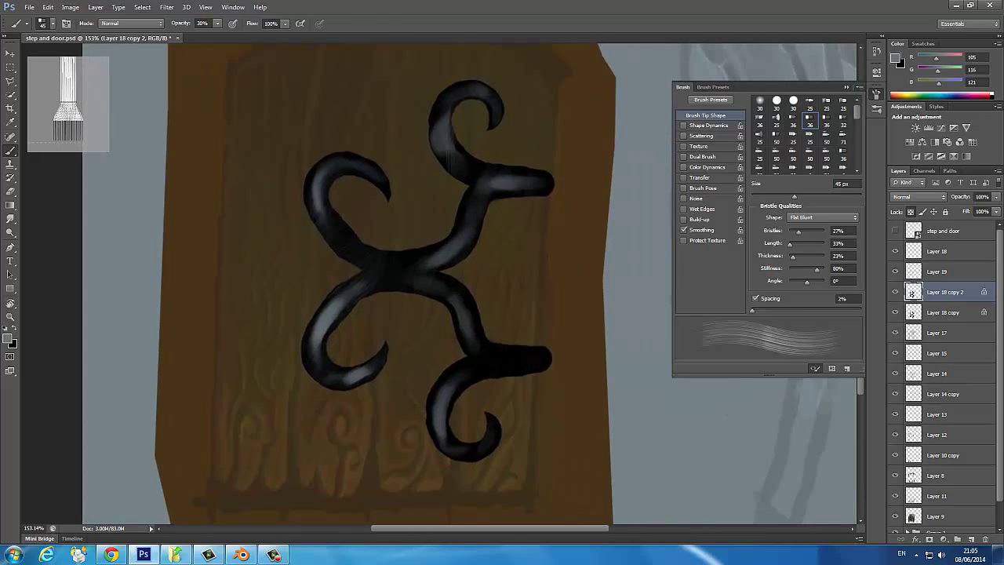
left_click_drag(464, 320, 549, 362)
left_click_drag(461, 378, 429, 436)
mouse_move(432, 274)
left_mouse_down()
mouse_move(394, 310)
mouse_move(349, 325)
left_mouse_up()
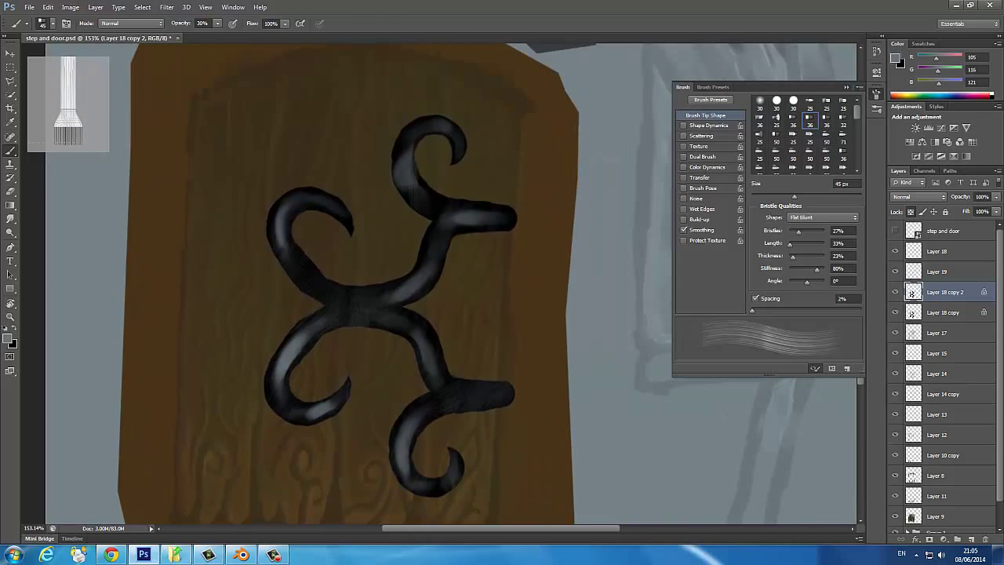
left_click_drag(308, 253, 290, 287)
Try Screen and Color Dodge blend modes on the hinge layer, then duplicate it
left_click(919, 196)
left_click(910, 314)
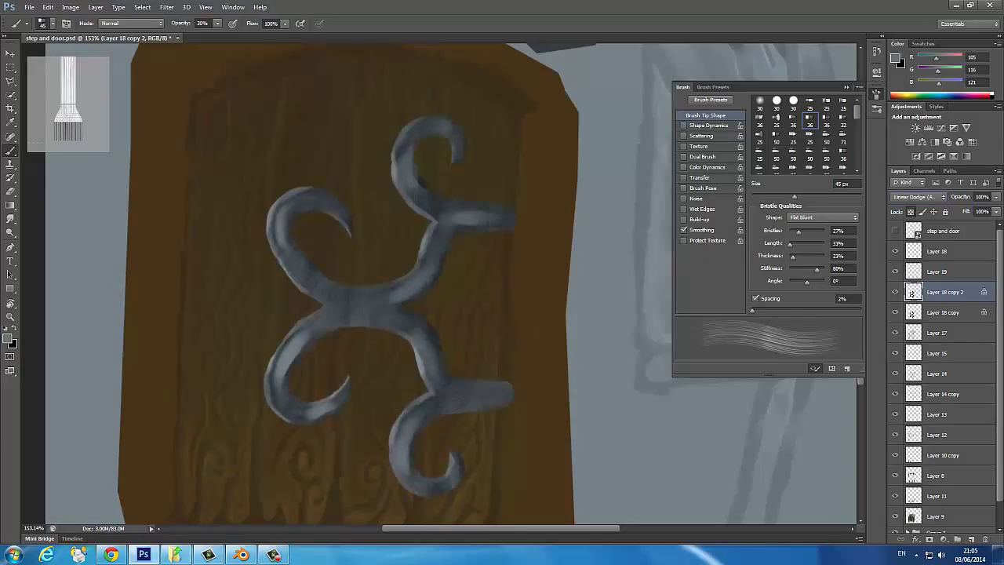
scroll(919, 196, "down", 1)
left_click(846, 86)
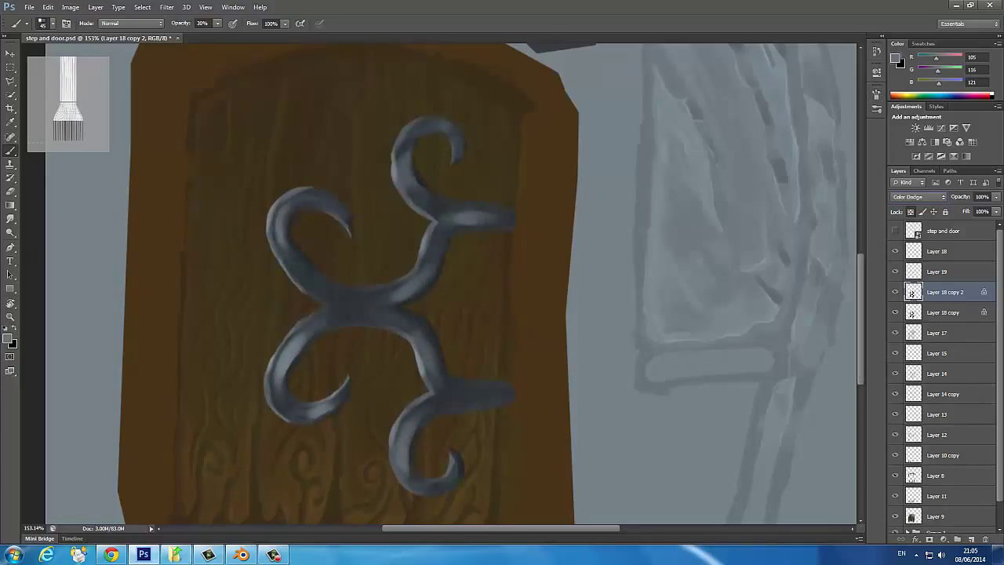
key("ctrl+shift+alt+n")
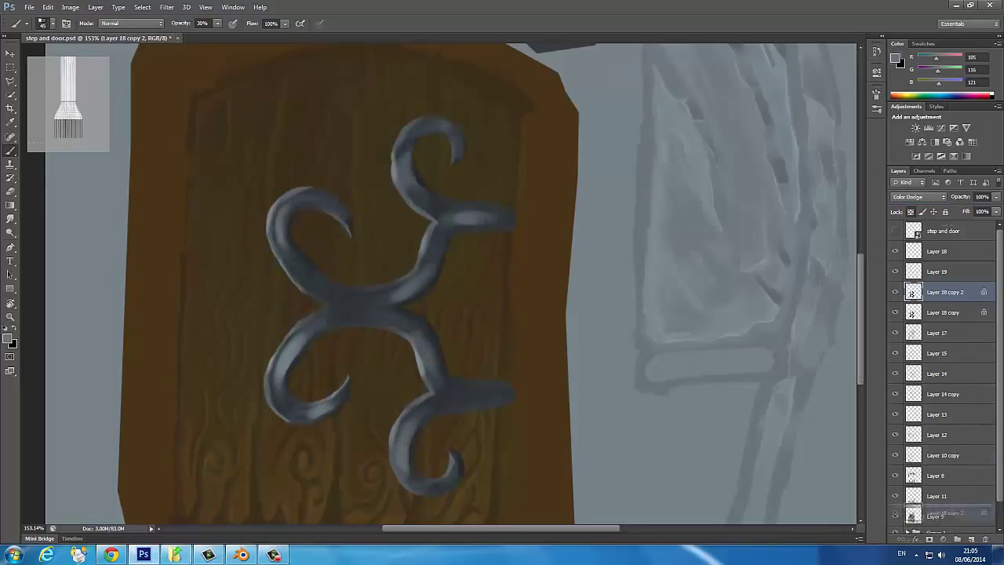
key("ctrl+z")
key("ctrl+j")
Set the duplicate to Normal blending and choose a textured spatter brush
key("shift+alt+n")
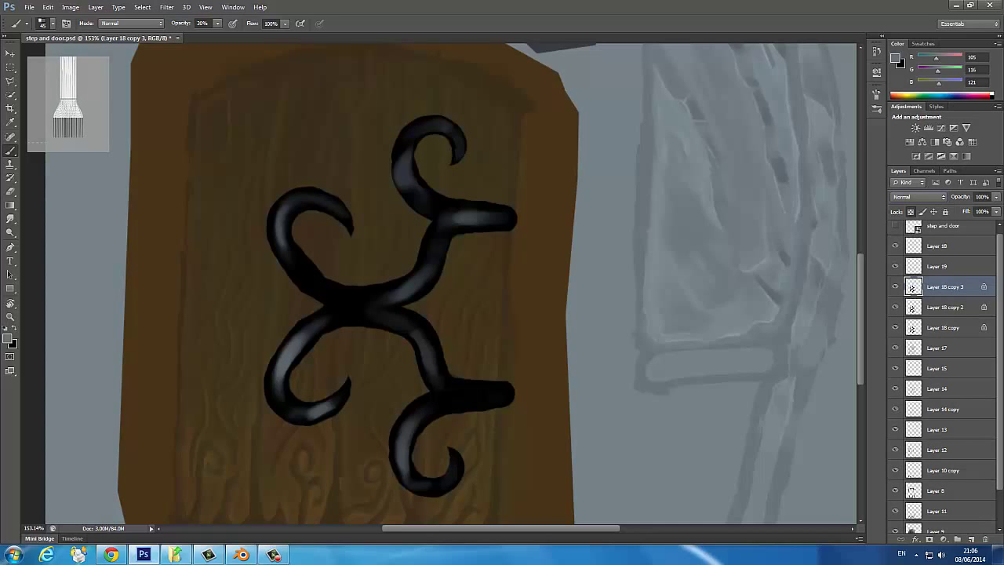
key("F5")
left_click(712, 86)
scroll(729, 235, "down", 2)
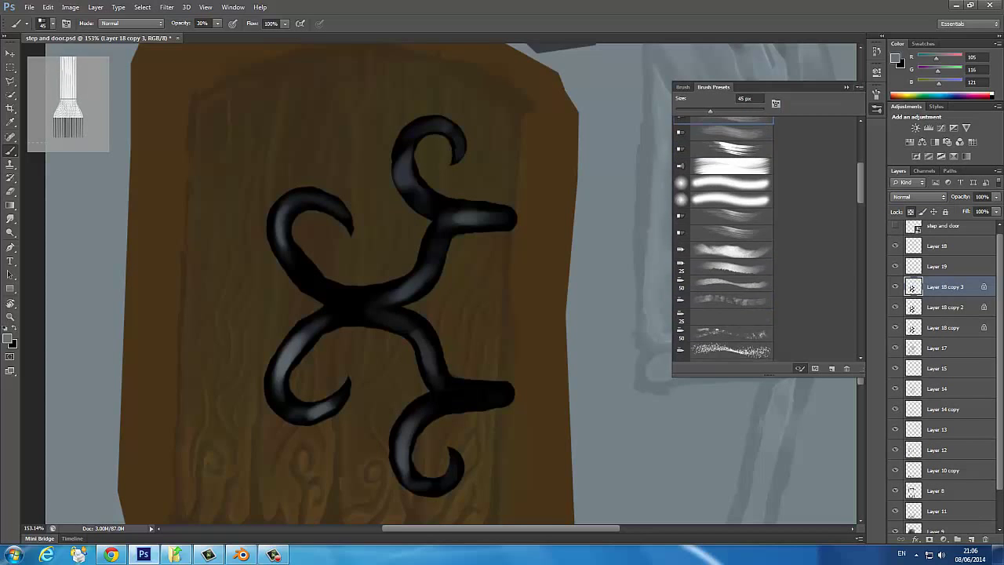
scroll(730, 235, "up", 2)
left_click(729, 327)
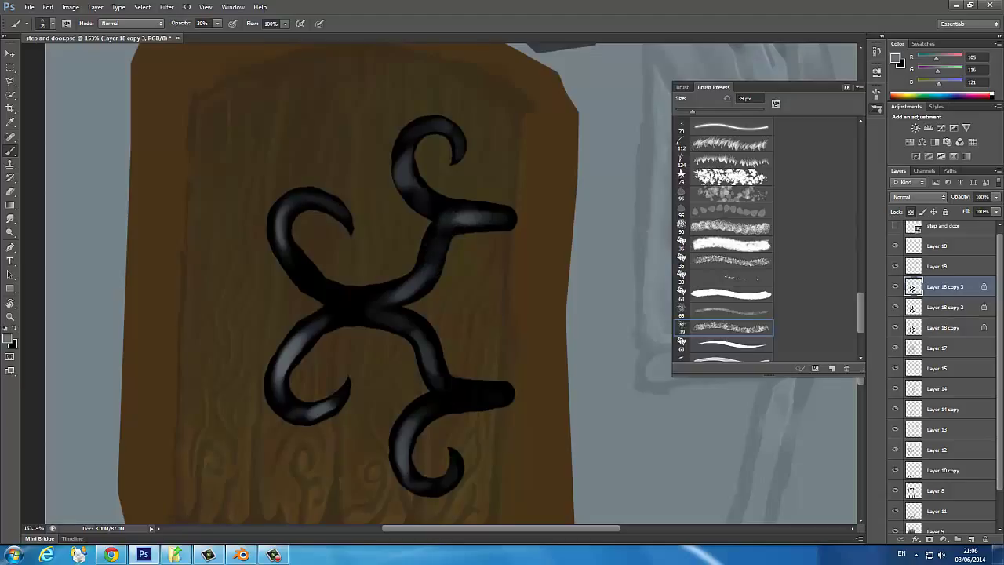
key("F5")
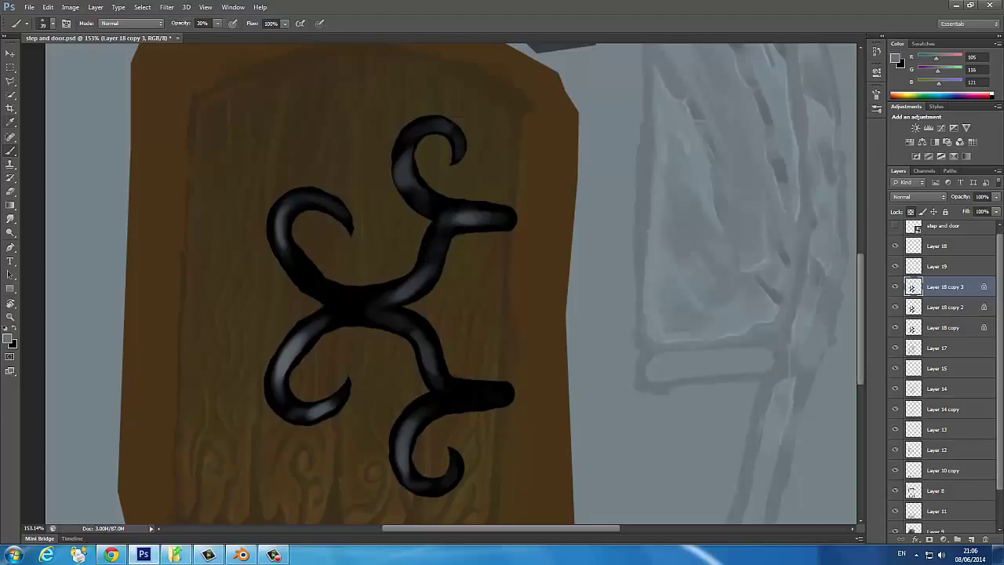
Paint rusty orange (175,109,45) texture across the hinge's curls, centre and stem
key("i")
left_click(461, 189)
left_click_drag(507, 266, 506, 270)
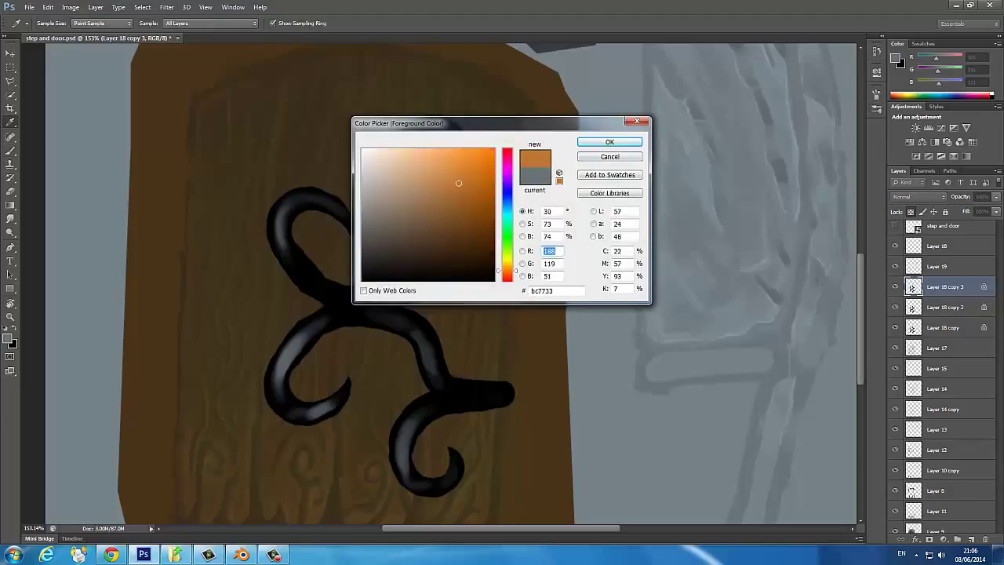
left_click(609, 142)
key("b")
mouse_move(286, 227)
left_mouse_down()
mouse_move(311, 327)
mouse_move(419, 275)
left_mouse_up()
left_click_drag(439, 212, 447, 119)
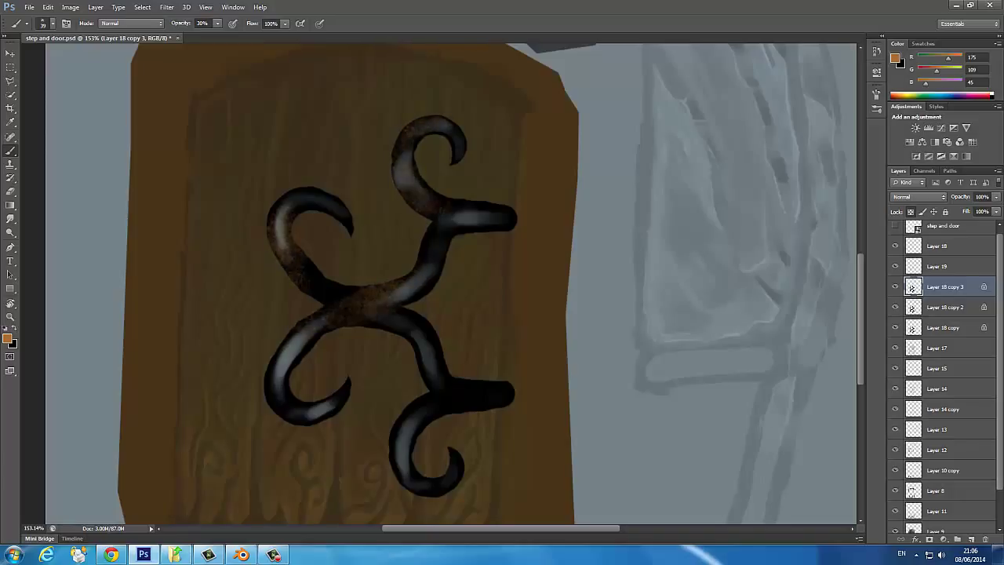
left_click_drag(439, 251, 416, 363)
mouse_move(408, 401)
left_mouse_down()
mouse_move(418, 490)
mouse_move(510, 389)
left_mouse_up()
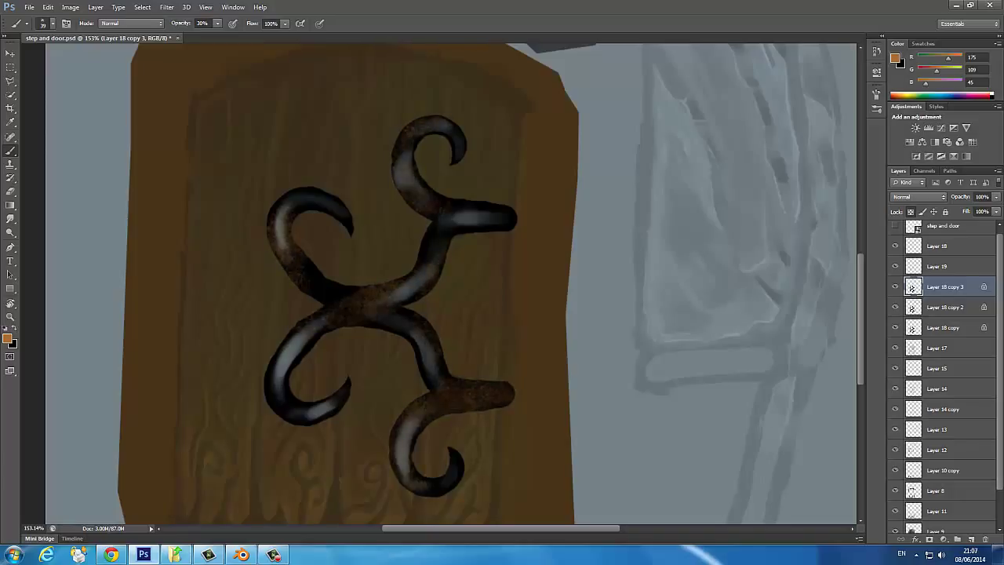
Cycle through blend modes to lighten the rust layer with Screen
scroll(919, 196, "down", 8)
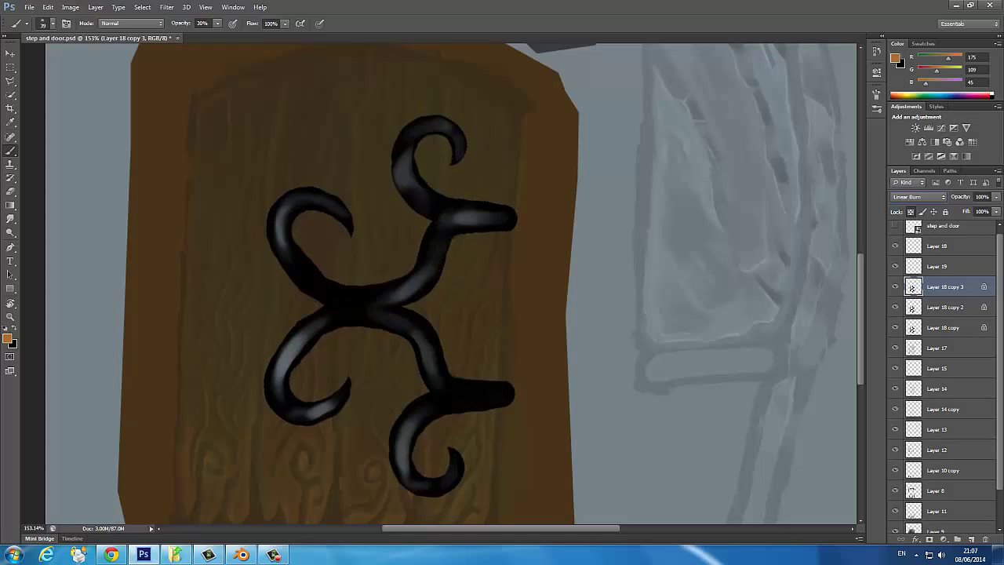
scroll(919, 196, "down", 3)
scroll(919, 196, "down", 3)
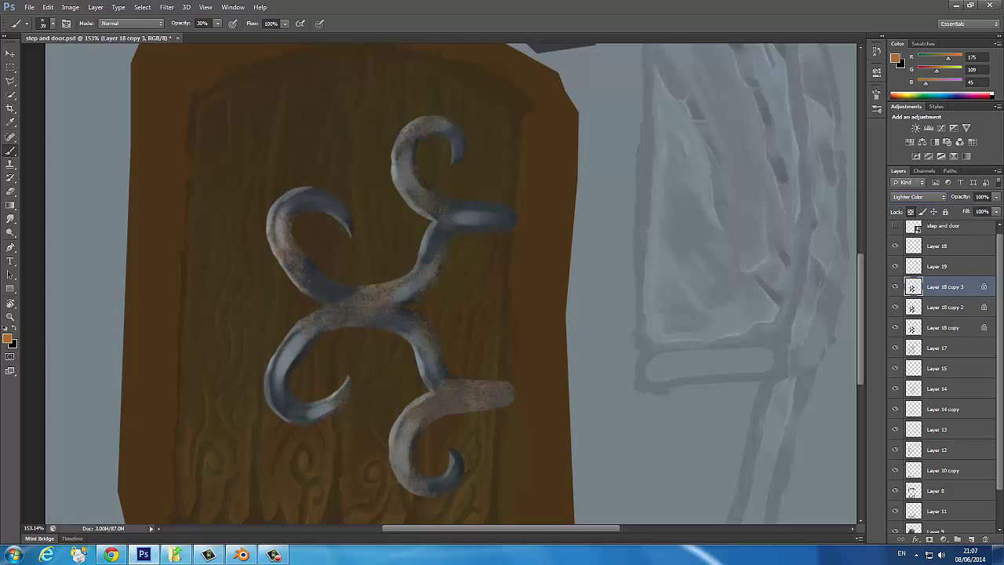
scroll(919, 196, "down", 4)
scroll(919, 196, "down", 3)
scroll(919, 196, "up", 4)
scroll(919, 196, "up", 4)
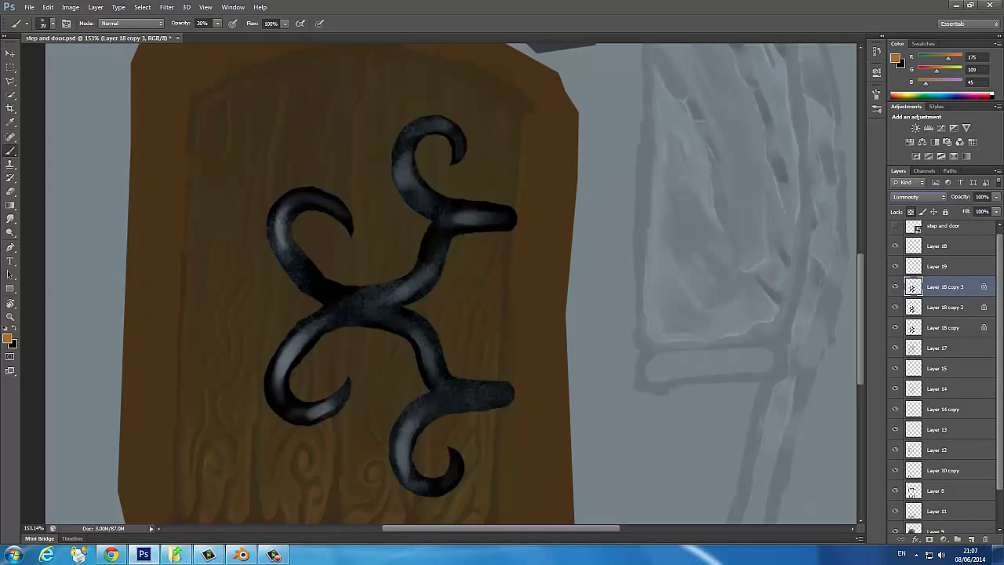
scroll(919, 196, "up", 4)
scroll(918, 196, "up", 4)
scroll(919, 196, "down", 1)
scroll(919, 196, "down", 1)
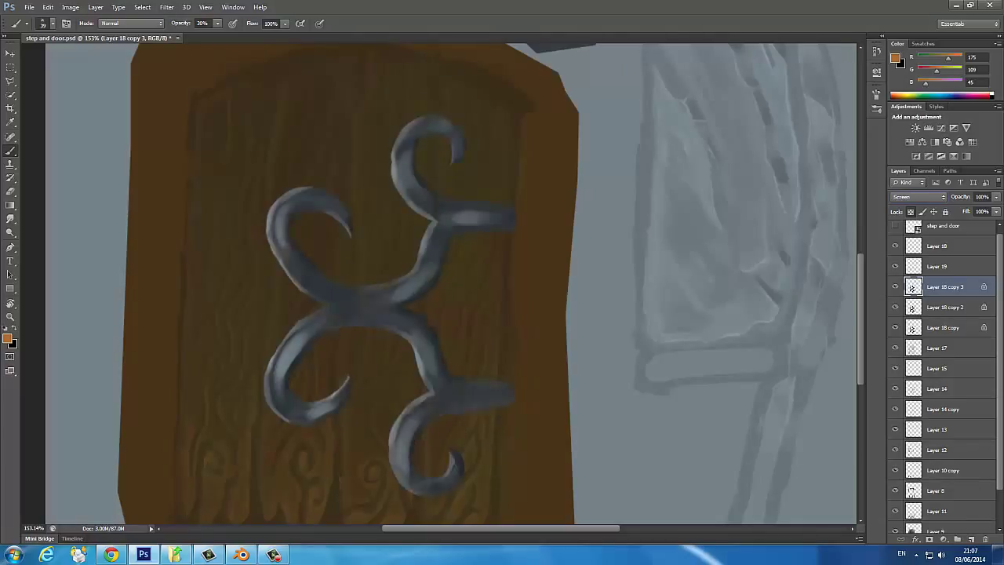
scroll(919, 196, "down", 1)
Move Layer 18 and Layer 19 below Layer 18 copy 3
left_click(937, 246)
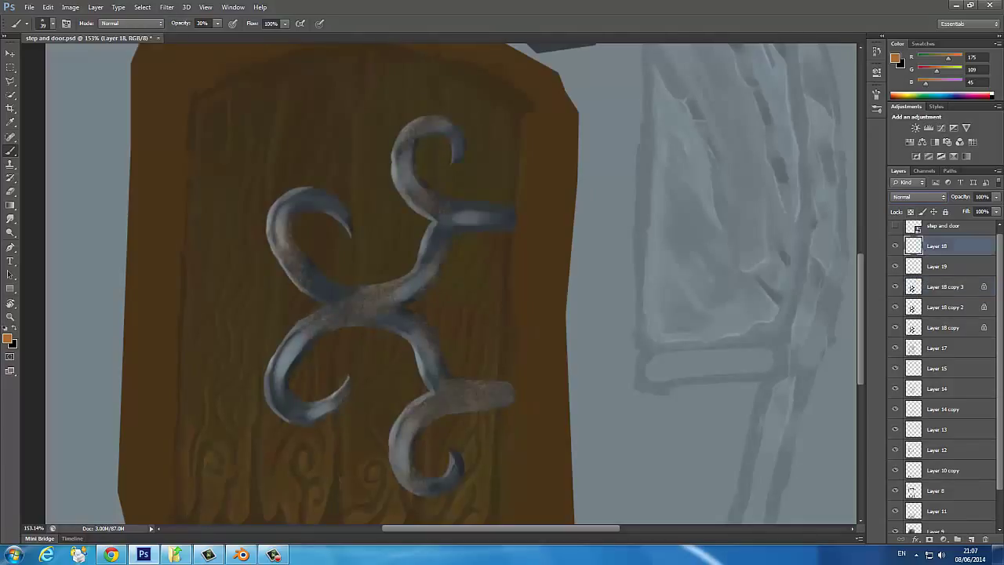
left_click(936, 265, "shift")
mouse_move(937, 265)
left_mouse_down()
mouse_move(933, 333)
mouse_move(933, 296)
left_mouse_up()
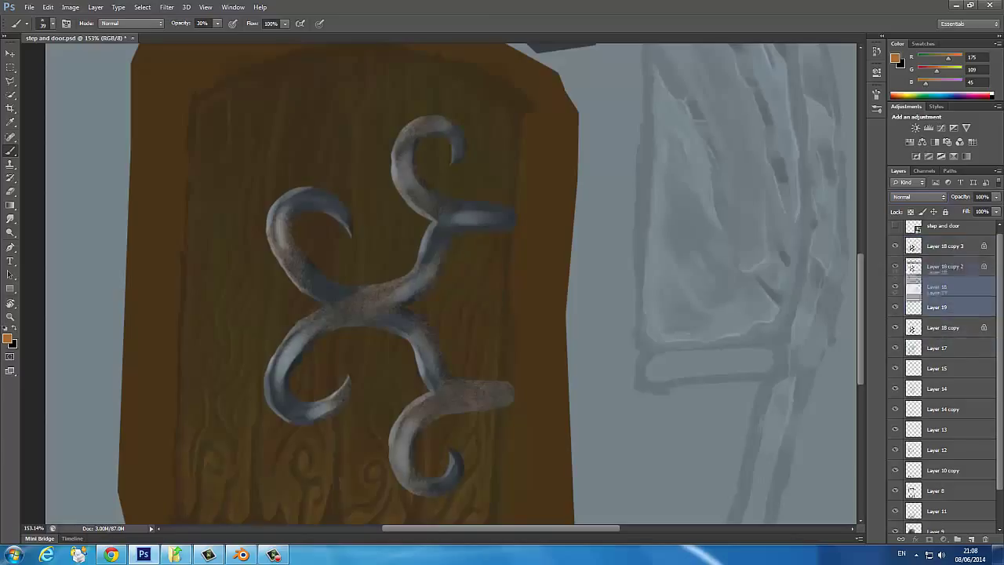
key("v")
key("Return")
key("ctrl+minus")
Delete Layer 18 copy 2 and the hidden rust layer, then merge the remaining hinge layers into Layer 18
scroll(395, 364, "up", 2)
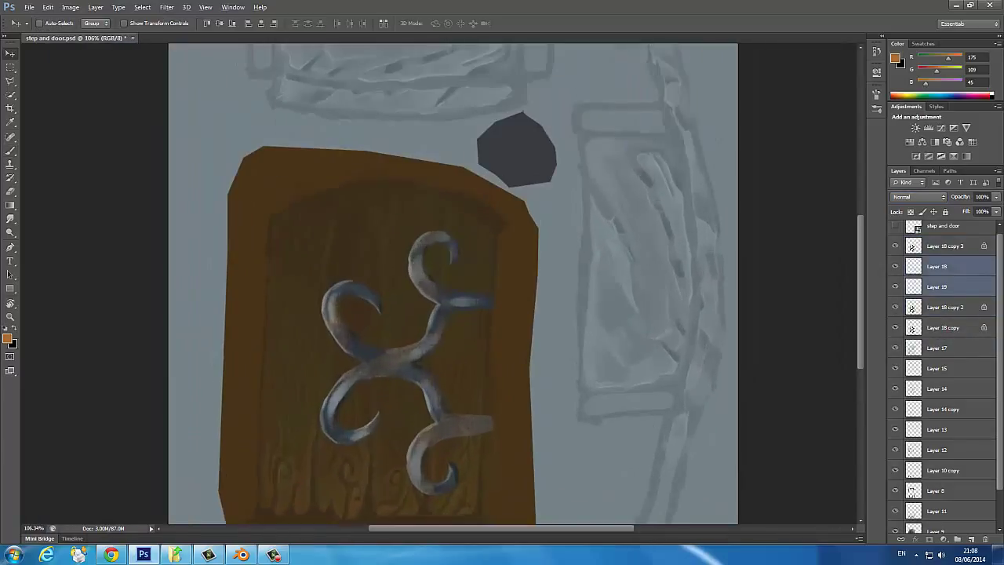
left_click(895, 245)
left_click(944, 307)
key("Delete")
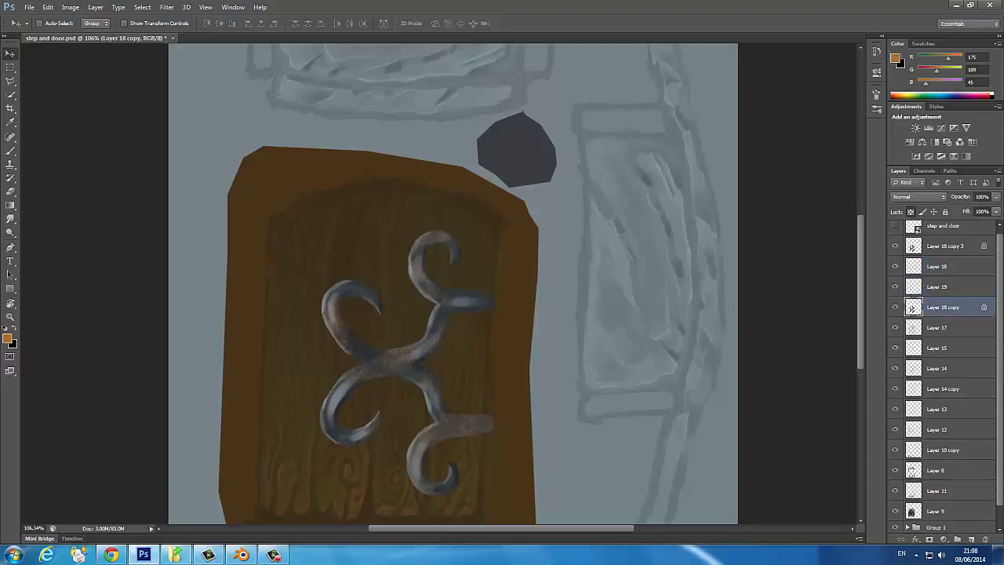
left_click(945, 245)
key("Delete")
key("b")
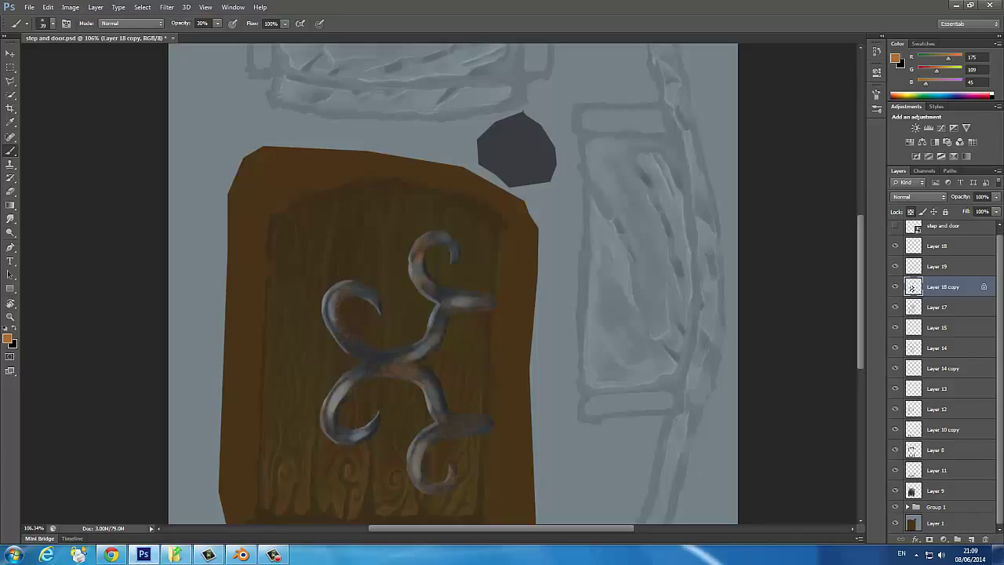
left_click(937, 246, "shift")
key("ctrl+e")
Darken Layer 18 with Levels: input black 12, midtones 1.05, output range 15 to 195
key("ctrl+l")
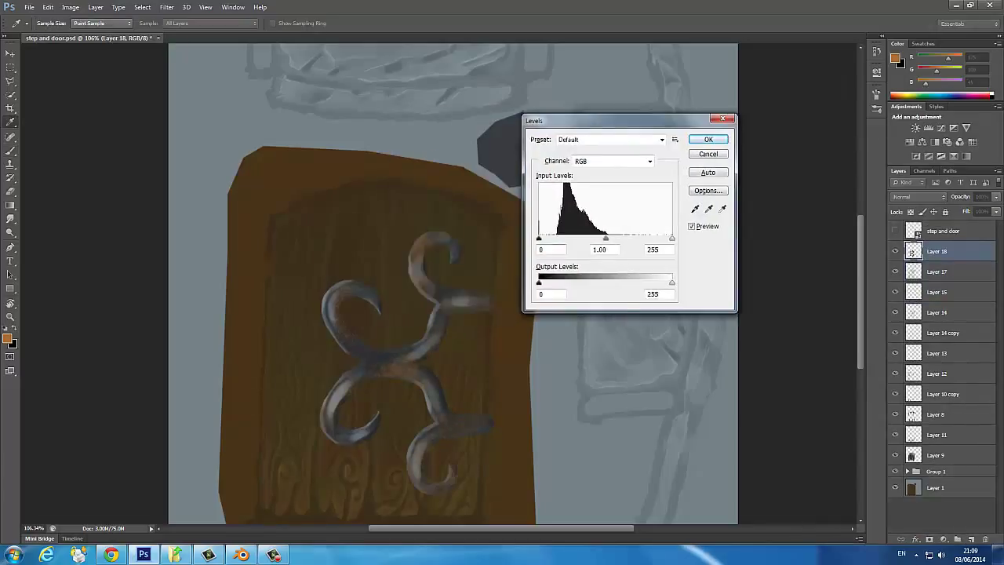
left_click_drag(539, 238, 544, 237)
left_click_drag(605, 237, 612, 237)
left_click_drag(672, 283, 639, 283)
left_click_drag(539, 282, 546, 283)
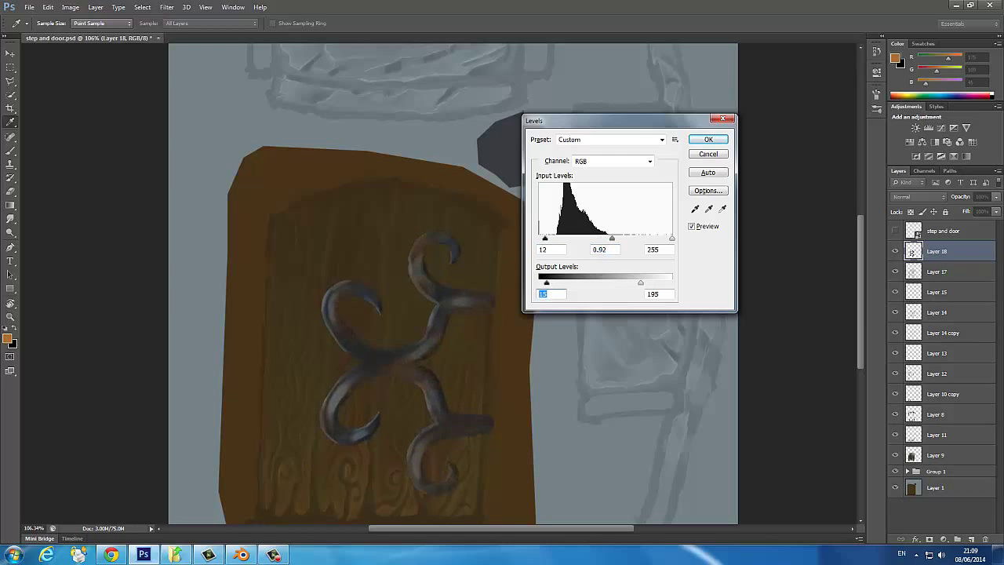
left_click_drag(612, 237, 605, 238)
key("Return")
key("b")
scroll(313, 353, "down", 2)
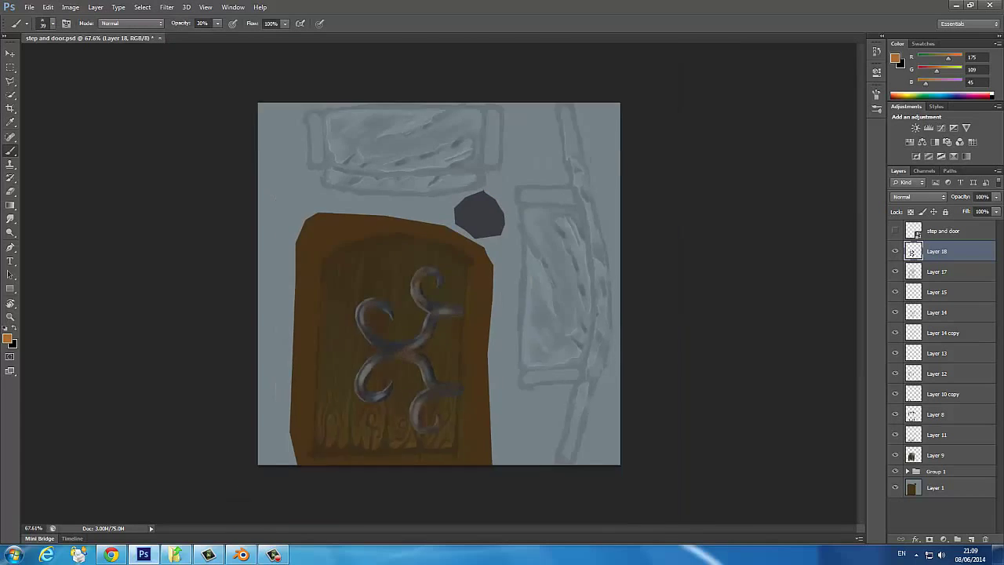
scroll(313, 352, "up", 2)
scroll(314, 353, "up", 3)
On a new layer, paint black soft-brush shadows around the hinge's curls, stem and arms
key("ctrl+shift+alt+n")
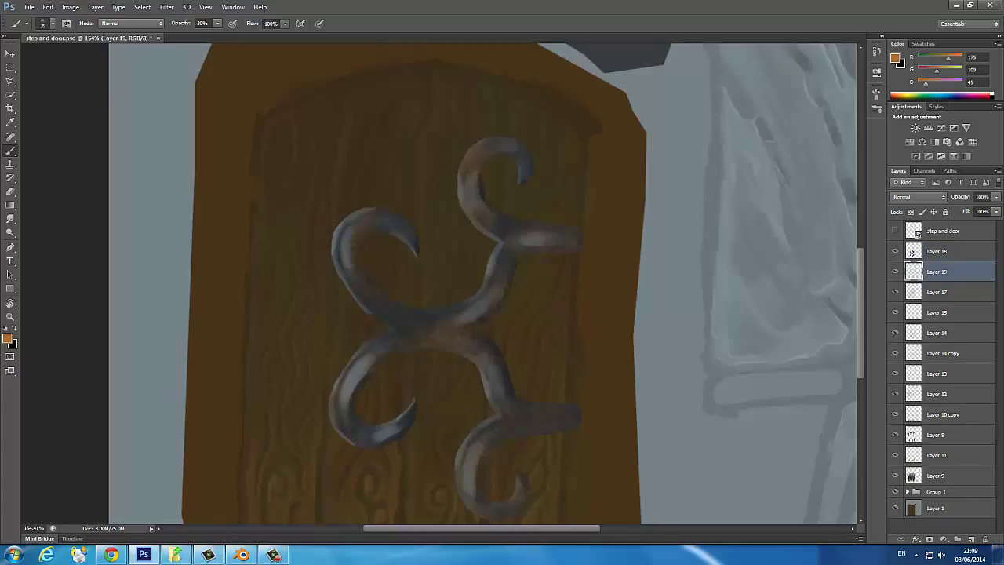
key("F5")
key("F5")
key("x")
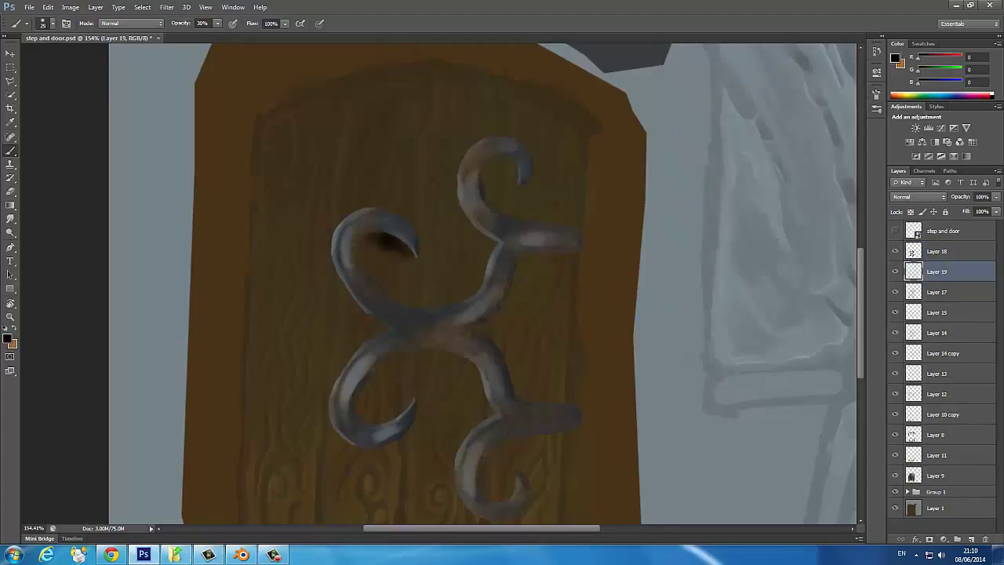
mouse_move(413, 240)
left_mouse_down()
mouse_move(365, 270)
mouse_move(471, 302)
left_mouse_up()
left_click_drag(361, 354, 403, 422)
left_click_drag(477, 324, 565, 400)
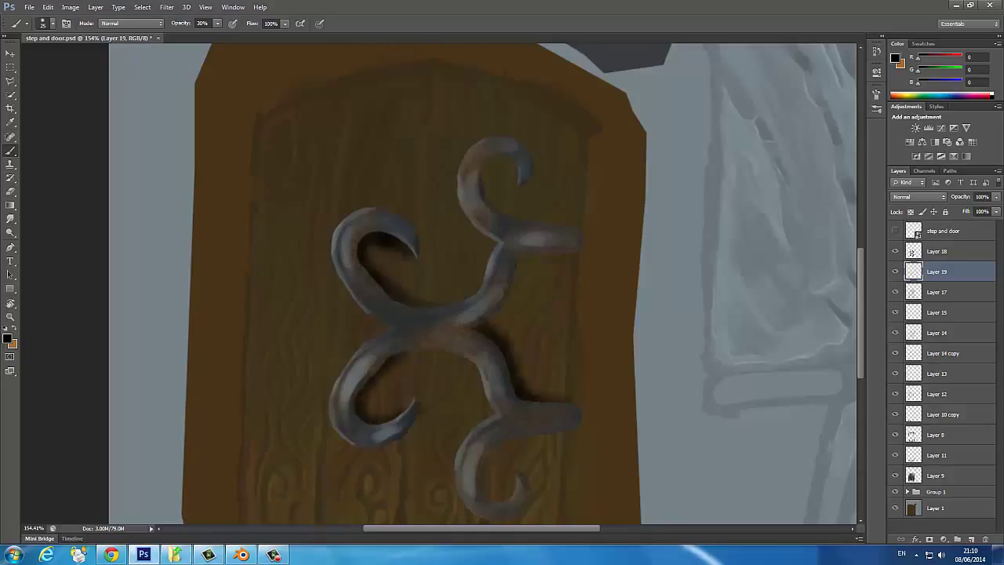
left_click_drag(588, 251, 490, 325)
left_click_drag(482, 161, 502, 208)
left_click_drag(490, 192, 588, 235)
left_click_drag(519, 160, 497, 188)
left_click_drag(578, 430, 490, 490)
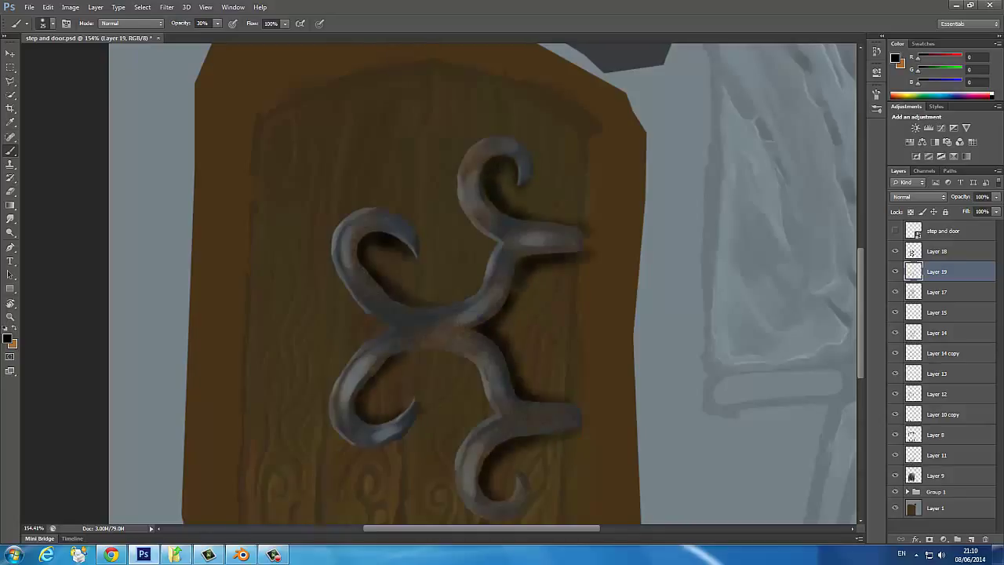
left_click_drag(325, 430, 401, 449)
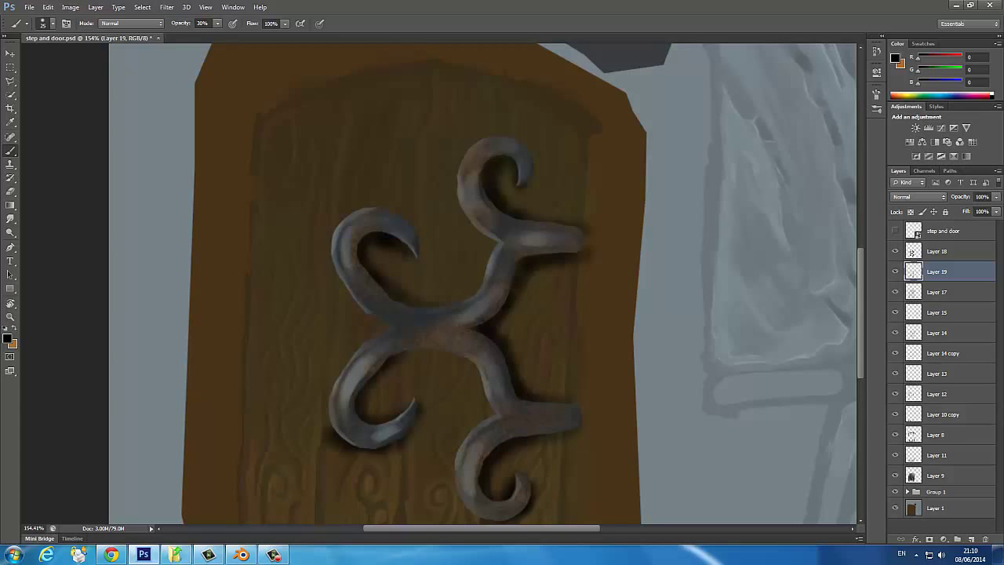
left_click_drag(545, 153, 498, 192)
Try Levels, Brightness/Contrast, Curves and Hue/Saturation without changes, then drop the layer opacity to 60%
key("ctrl+l")
key("Return")
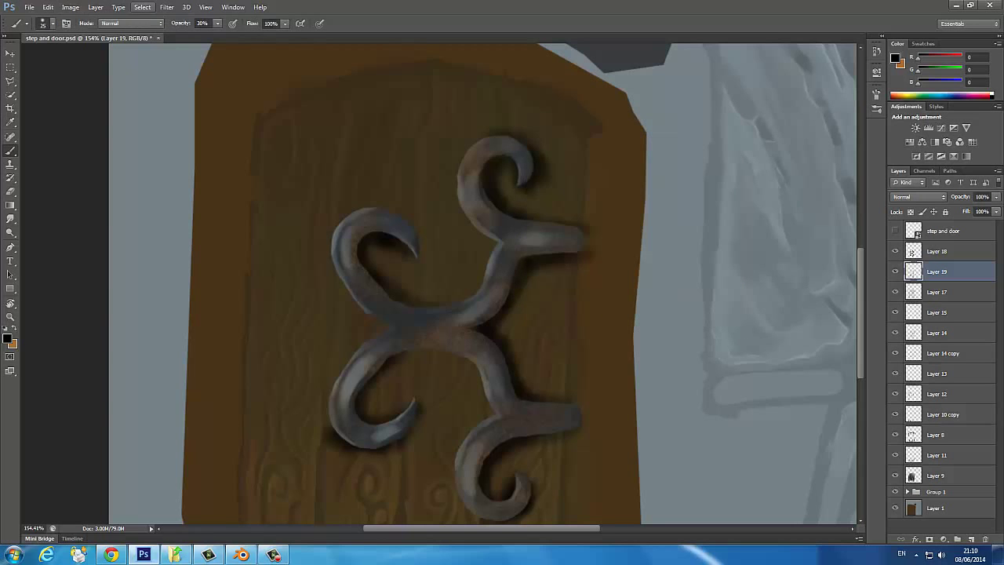
left_click(70, 7)
left_click(211, 32)
key("Return")
left_click(70, 7)
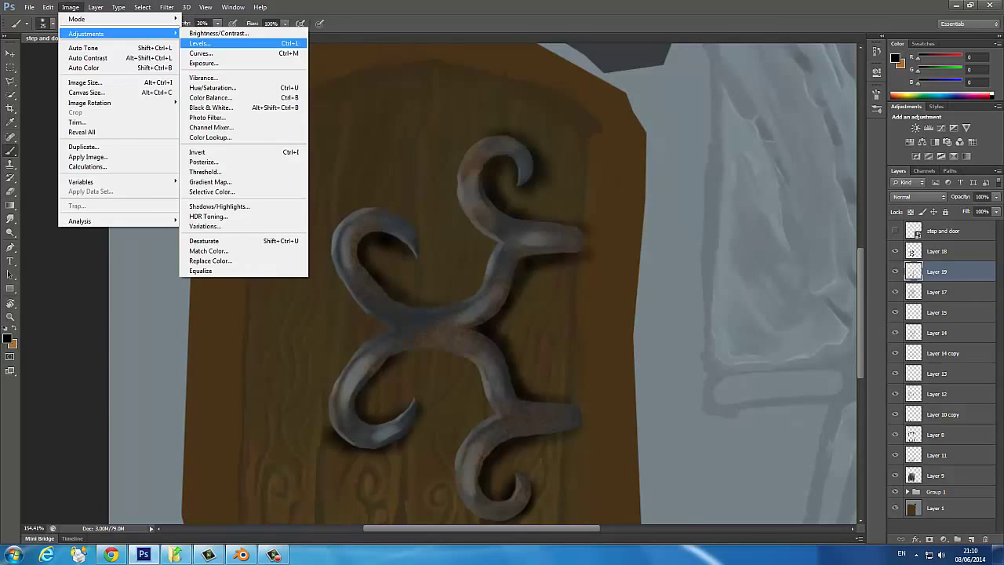
left_click(200, 53)
key("Escape")
left_click(70, 7)
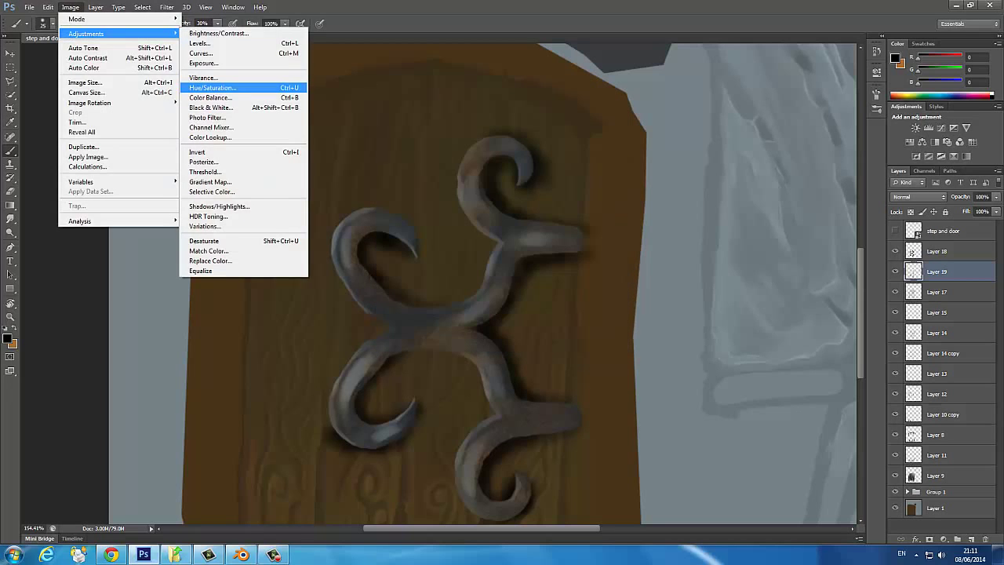
left_click(212, 87)
key("Return")
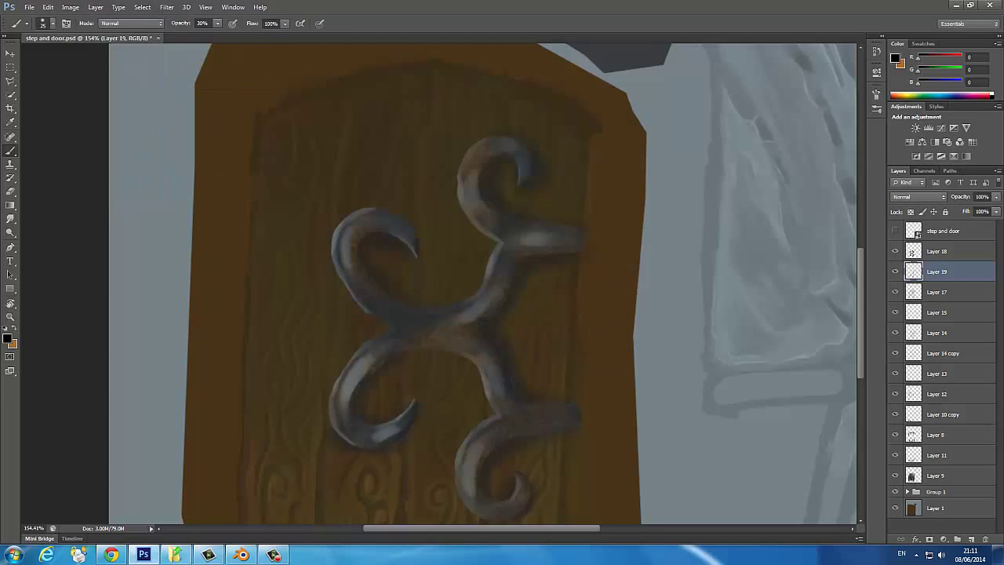
mouse_move(996, 197)
left_mouse_down()
mouse_move(953, 209)
mouse_move(964, 209)
left_mouse_up()
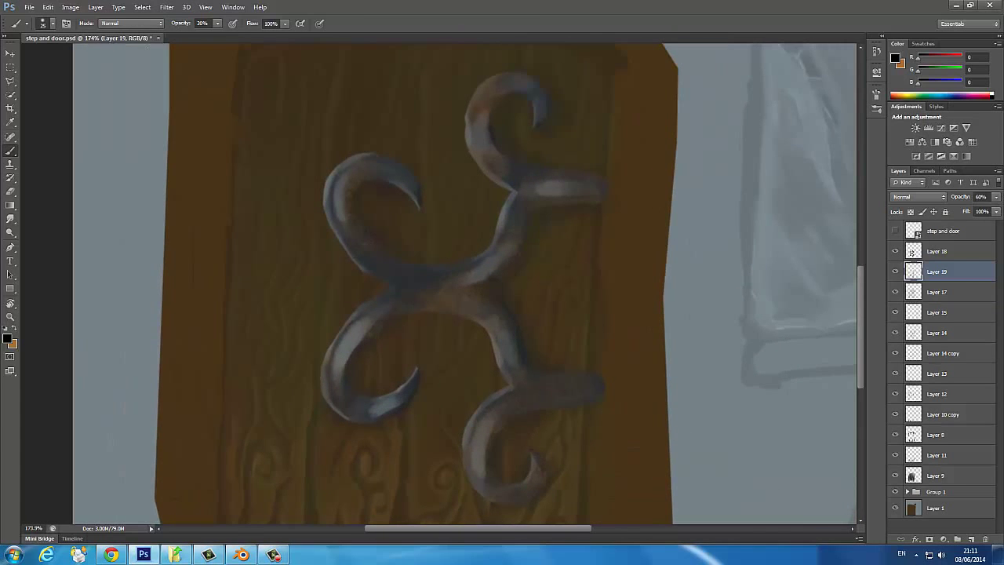
On a new layer, stamp a grey circle with a hard round brush at 1% spacing
left_click(936, 251)
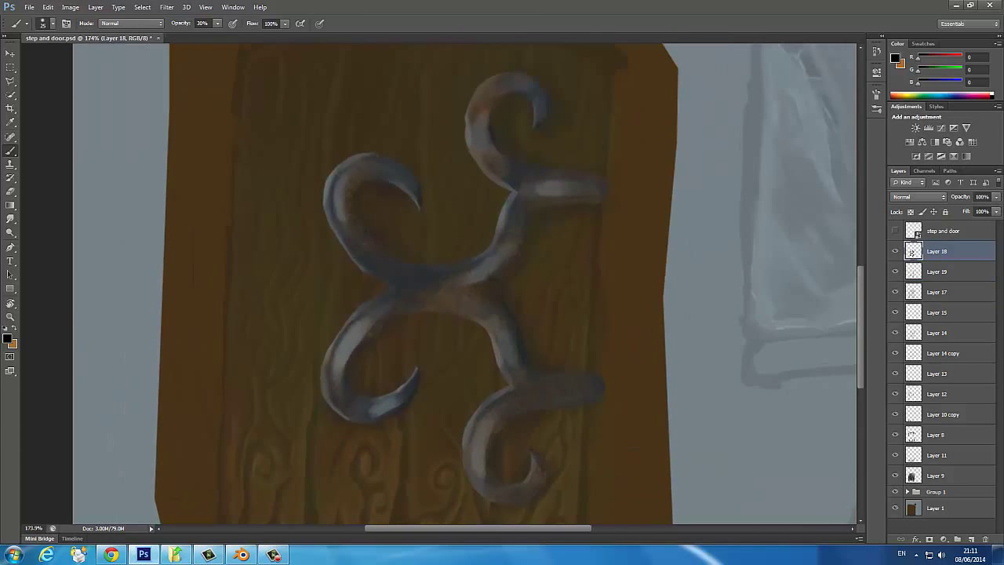
left_click(970, 538)
left_click(286, 207)
key("F5")
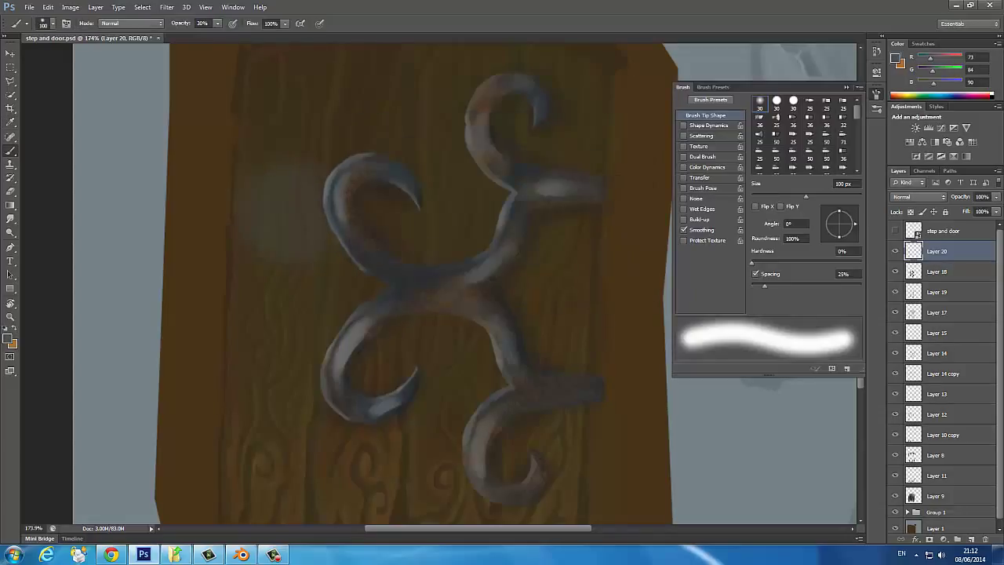
key("ctrl+z")
left_click(776, 102)
left_click_drag(764, 285, 751, 285)
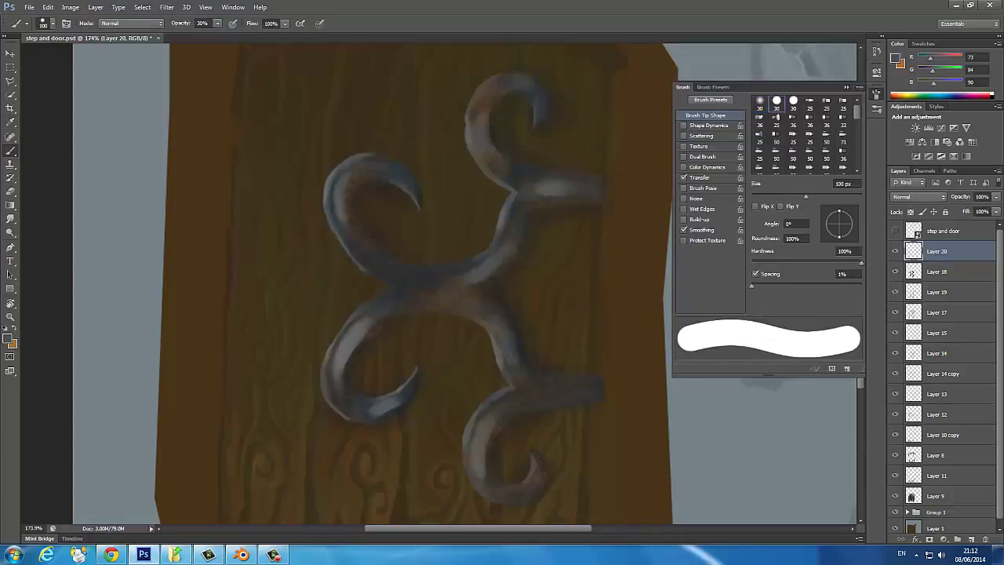
left_click(698, 177)
key("F5")
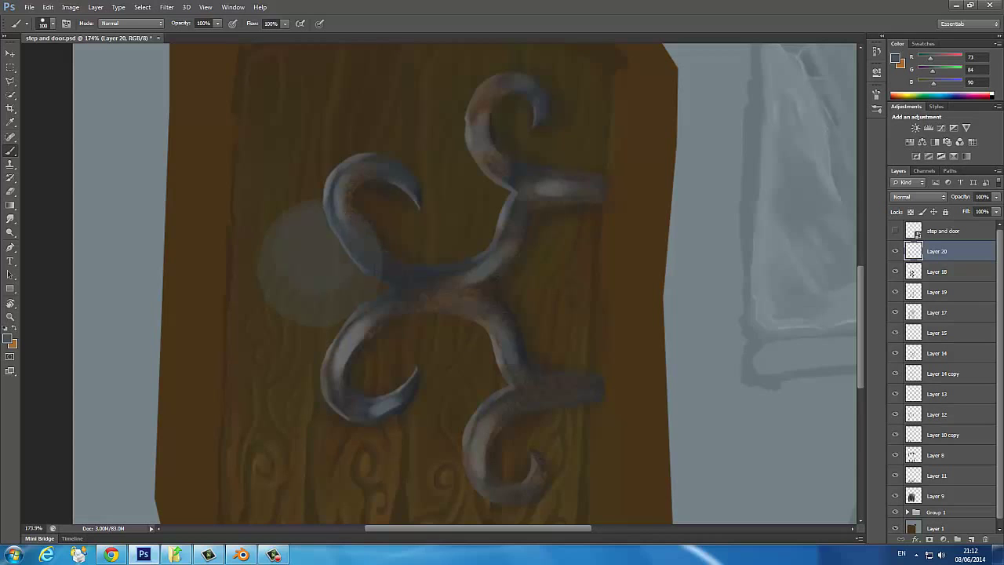
left_click(319, 261)
Fill the circle with dark blue-grey and paint a lighter inner circle on the bolt face
left_click(10, 338)
key("Return")
key("alt+shift+BackSpace")
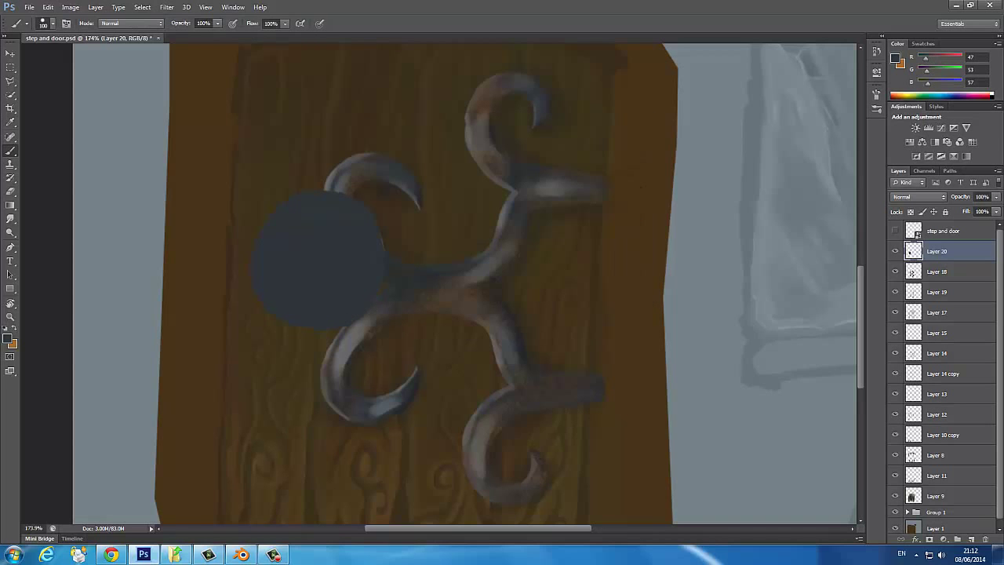
left_click(10, 339)
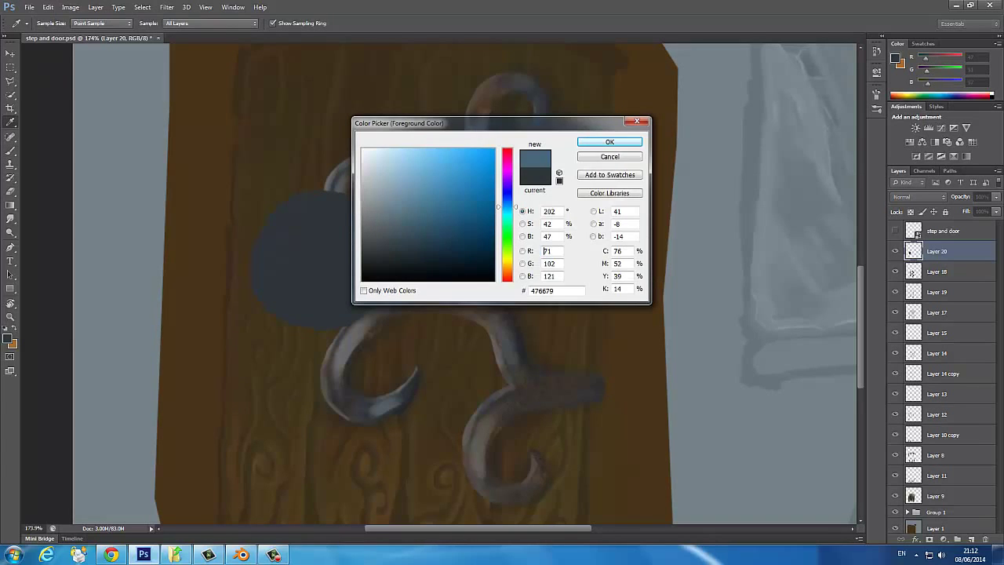
key("Return")
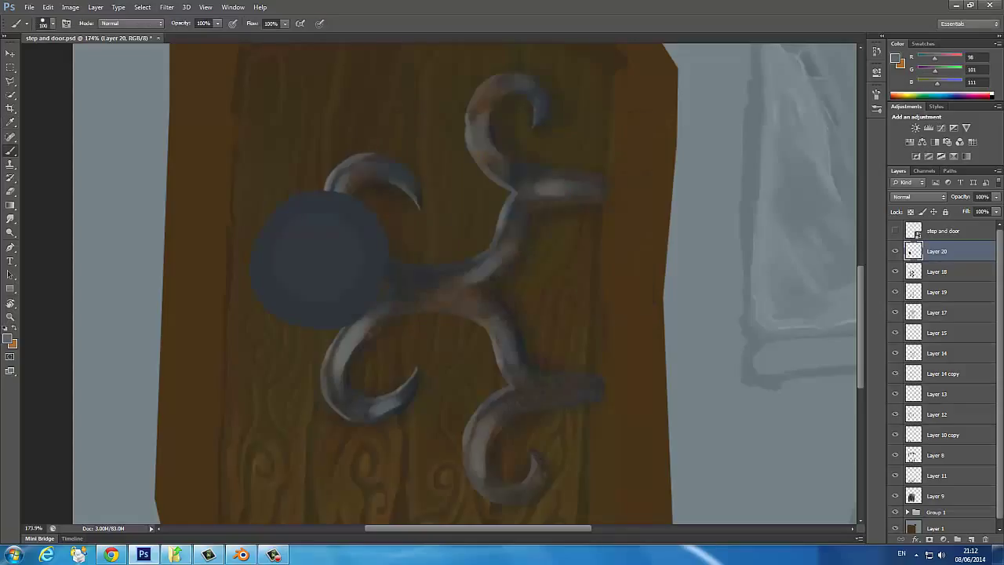
left_click(322, 255)
Repaint the inner circle in darker grey, leaving a light rim around the bolt
key("ctrl+z")
key("ctrl+z")
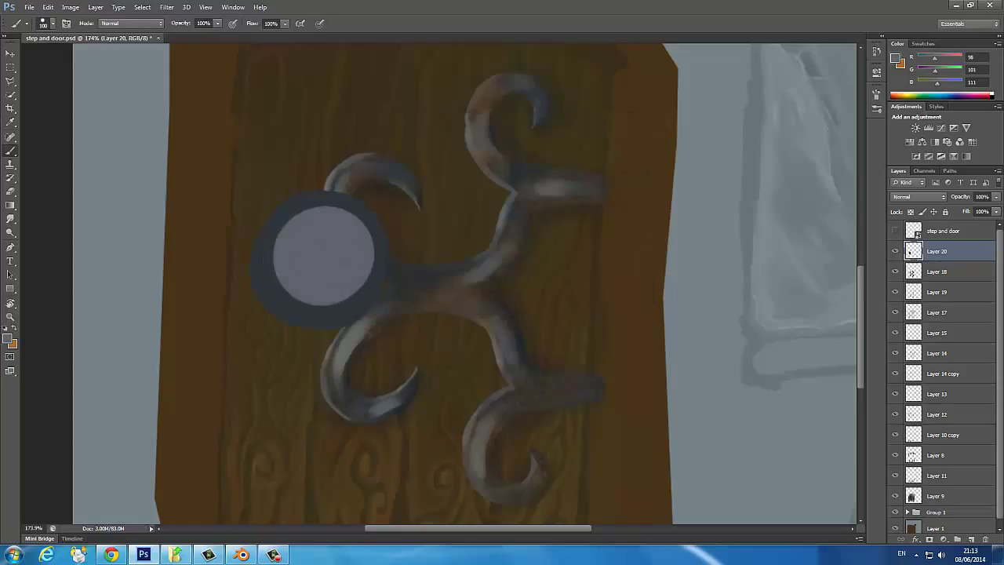
left_click(11, 339)
key("Return")
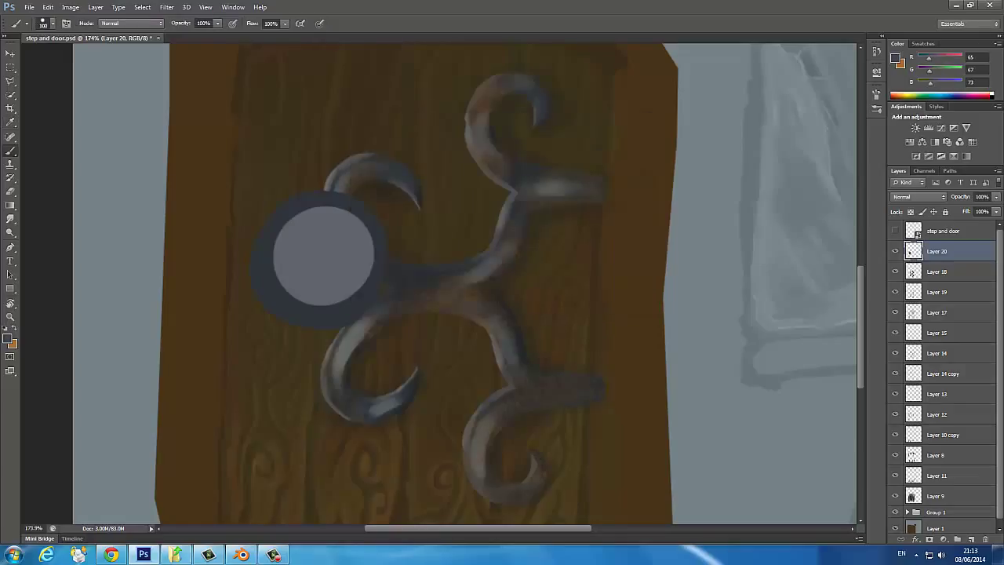
key("alt+shift+BackSpace")
key("ctrl+z")
left_click(323, 256)
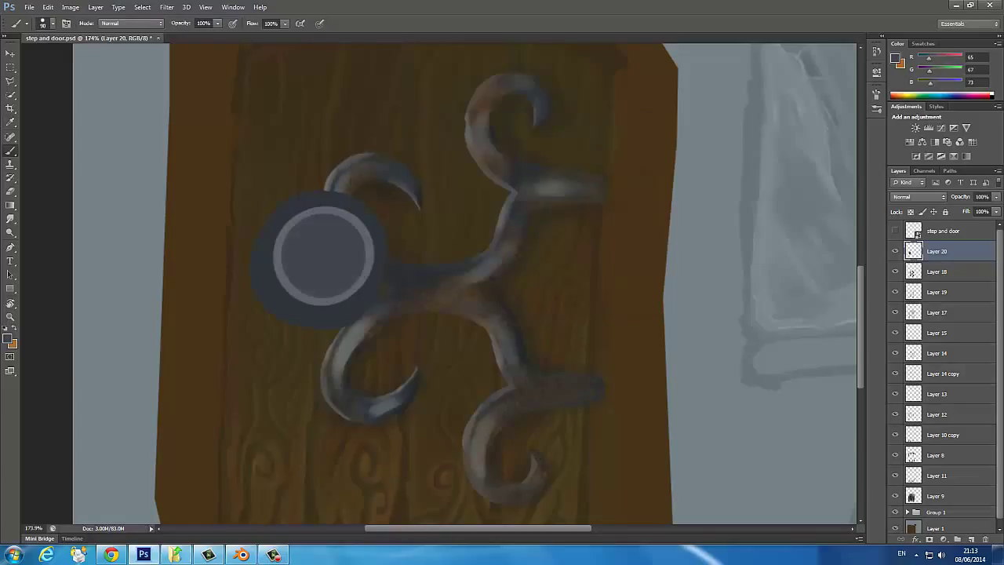
left_click(9, 338)
key("Return")
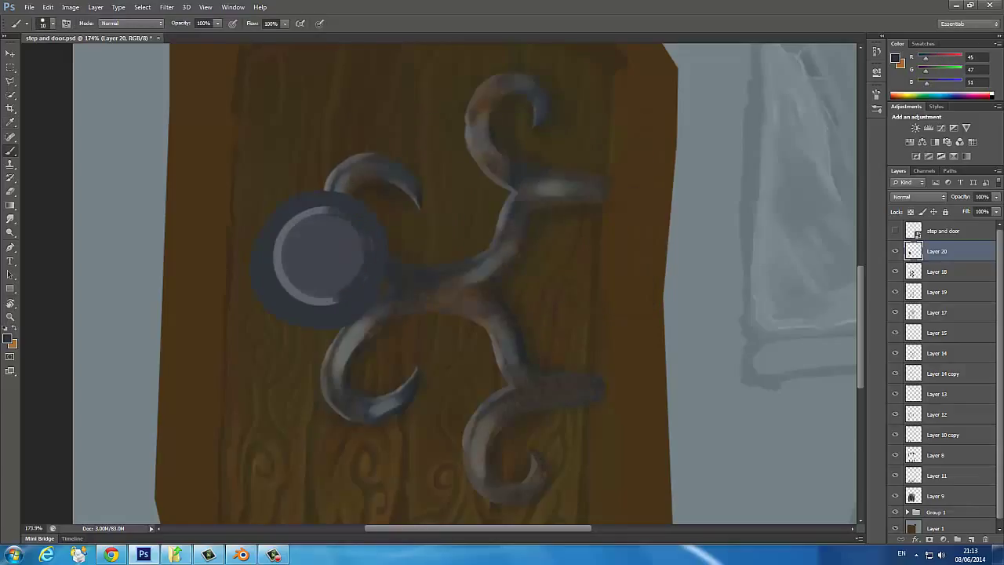
Paint a vertical slot across the bolt head and a light rim along its left and bottom edges
left_click(329, 259, "alt")
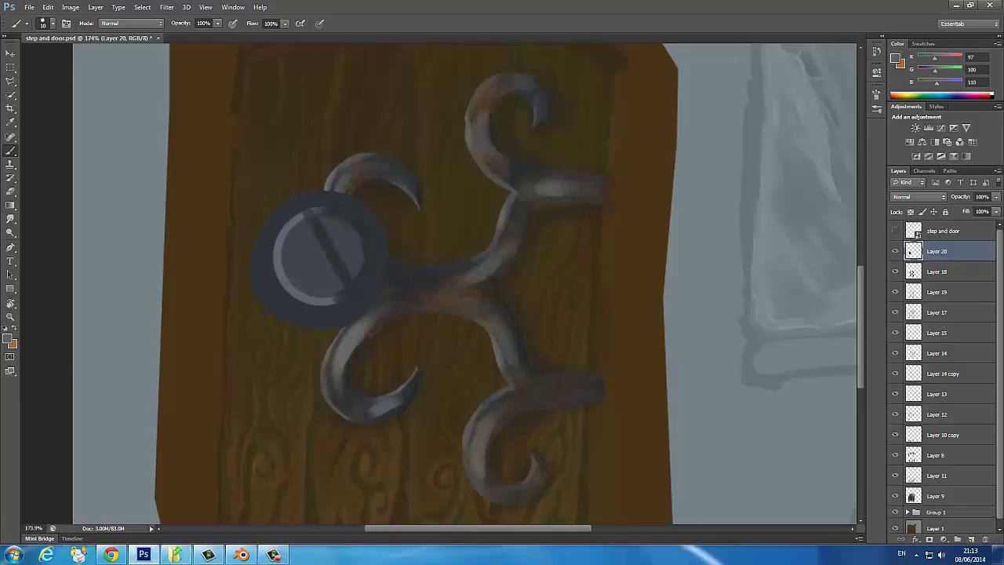
mouse_move(345, 276)
left_mouse_down()
mouse_move(313, 229)
mouse_move(345, 283)
left_mouse_up()
key("ctrl+z")
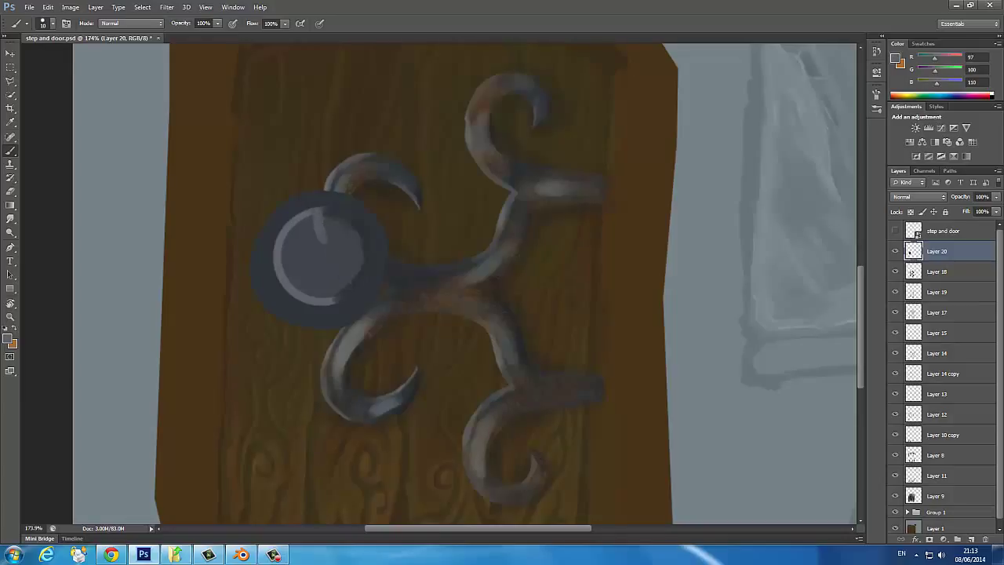
left_click_drag(315, 214, 337, 302)
left_click(349, 308, "alt")
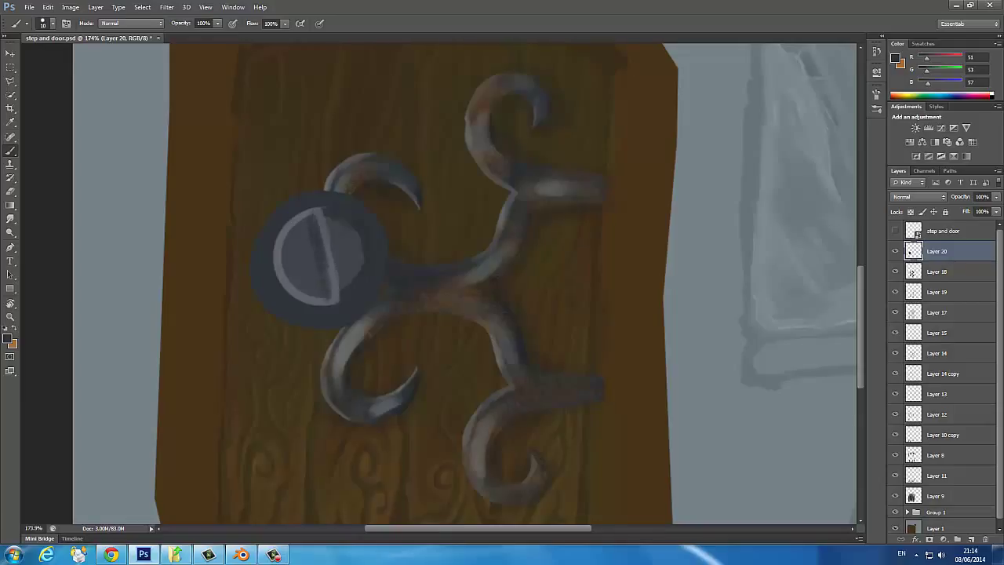
left_click(330, 259, "alt")
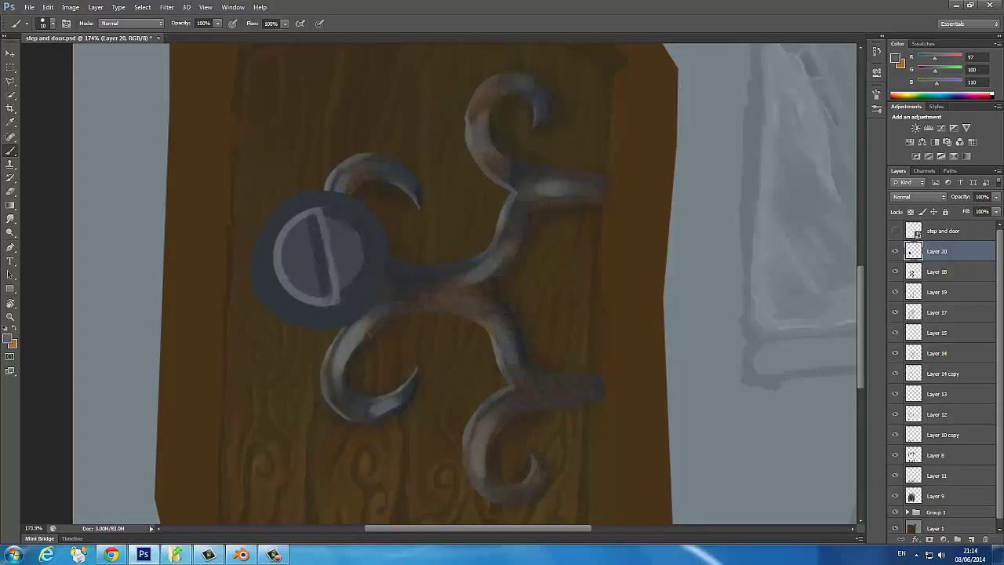
mouse_move(290, 196)
left_mouse_down()
mouse_move(263, 259)
mouse_move(271, 310)
mouse_move(345, 321)
left_mouse_up()
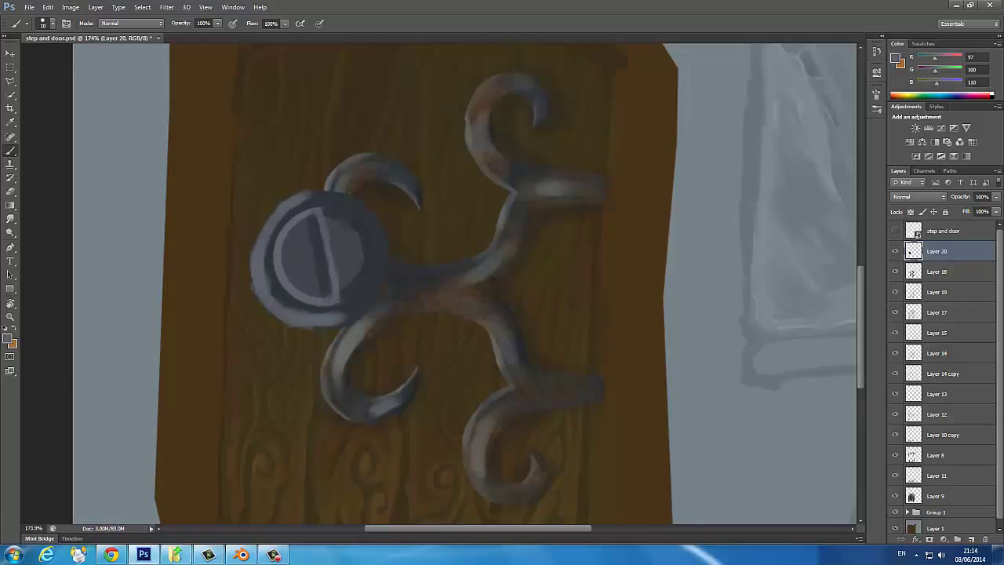
Choose a near-black colour for the bolt's dark ring and sample grey from the bolt head
left_click(424, 274, "alt")
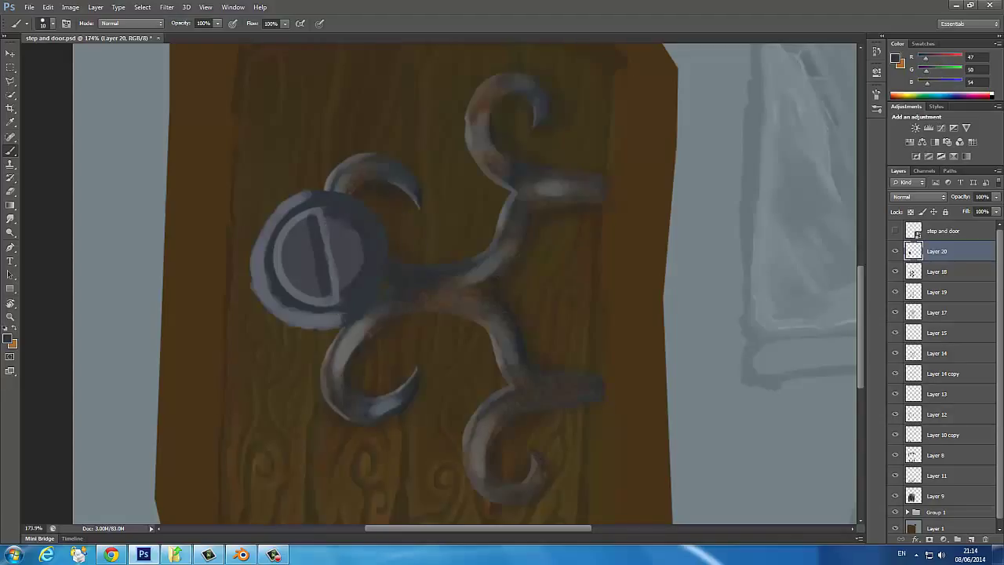
left_click(8, 338)
left_click(381, 245)
left_click(608, 138)
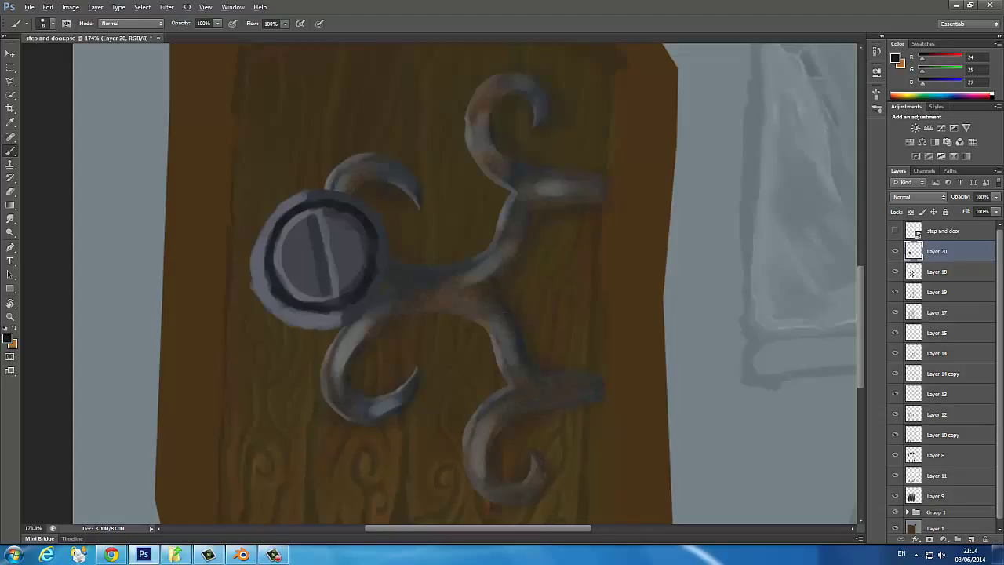
left_click(294, 244, "alt")
Rotate the bolt head slightly, zoom in, and undo the brown strokes on its face
key("ctrl+t")
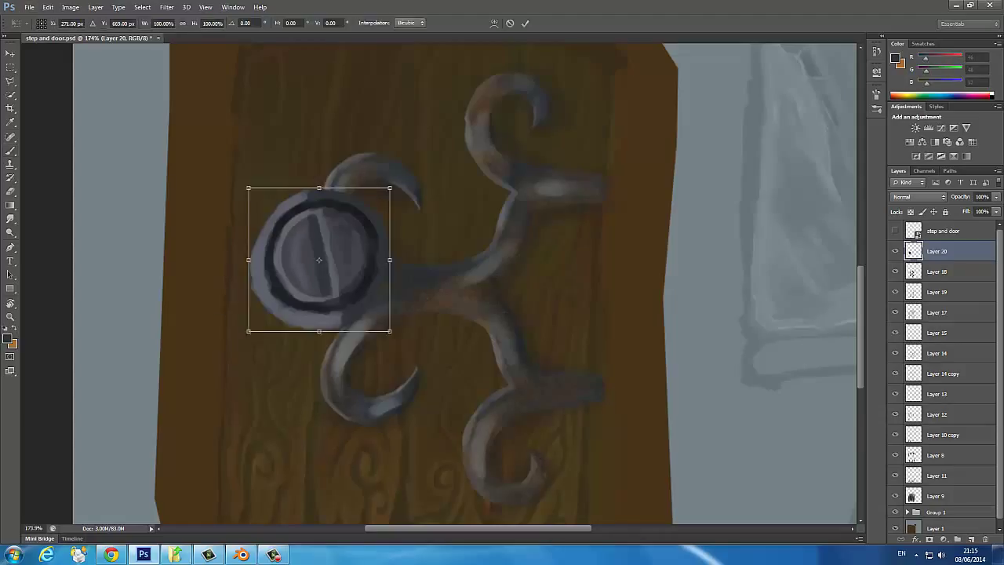
left_click_drag(408, 172, 423, 235)
key("Return")
scroll(352, 271, "up", 3)
key("F5")
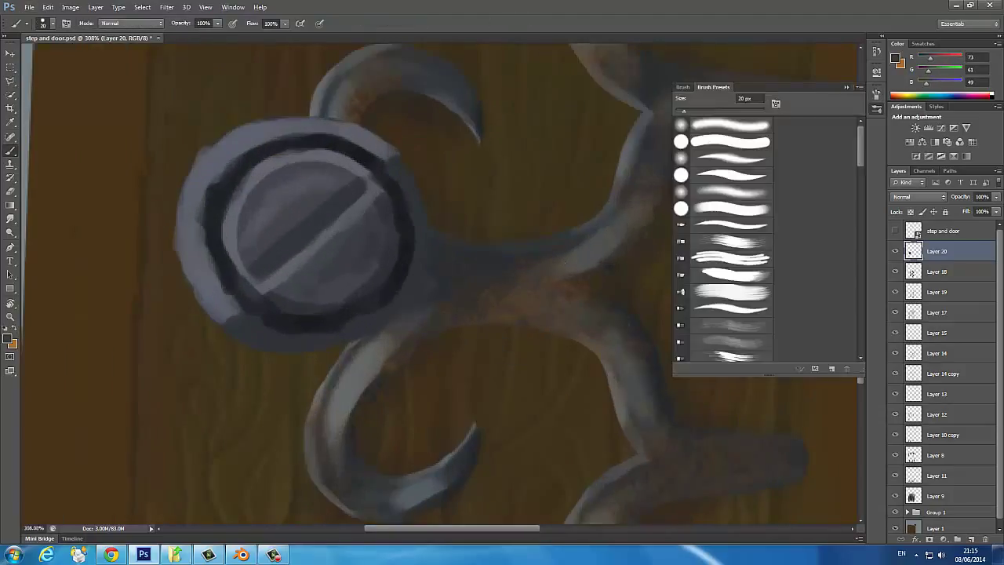
scroll(722, 235, "down", 10)
key("ctrl+z")
key("bracketright")
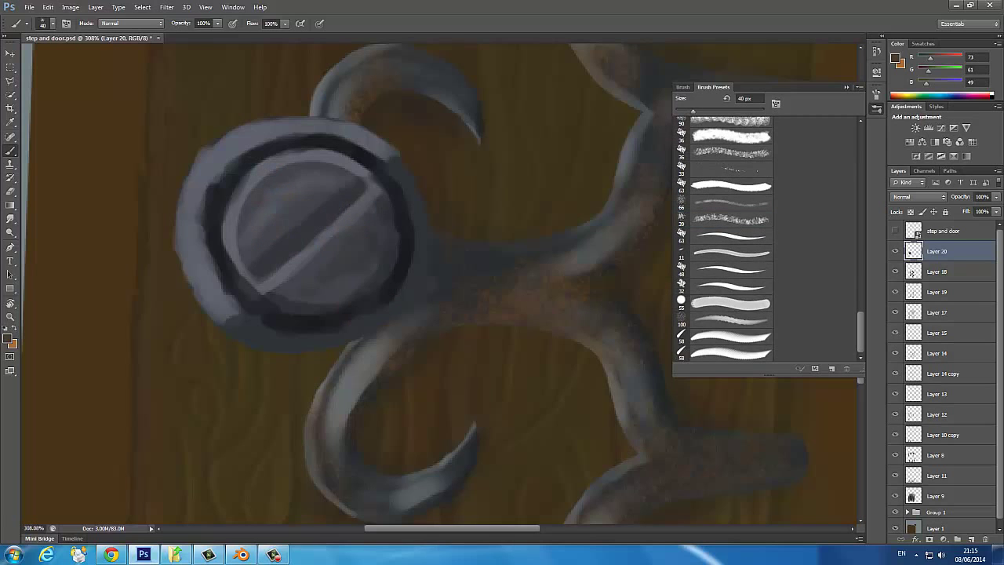
scroll(722, 235, "up", 10)
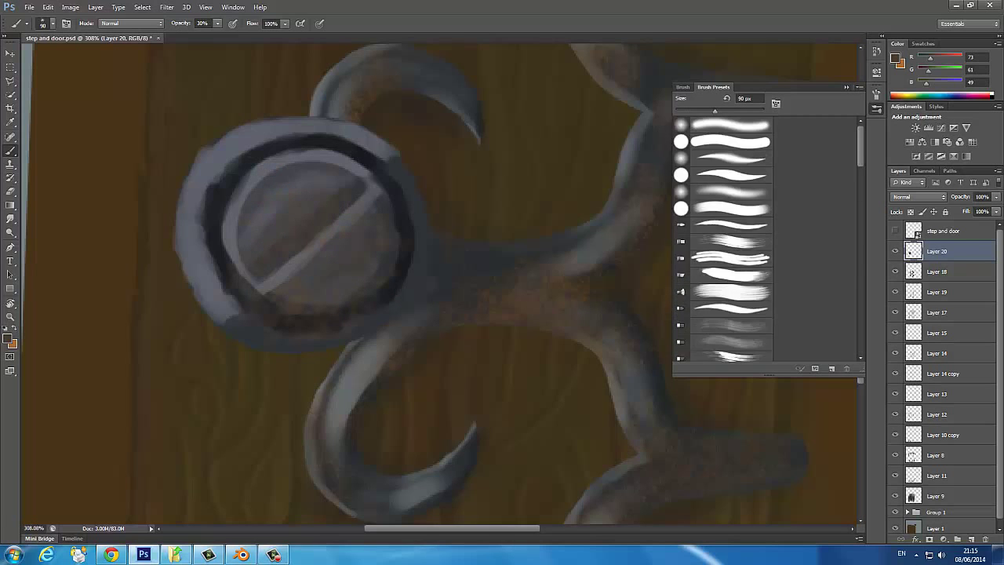
Paint pale bluish-grey highlights across the screw face and rim with a small round brush
left_click(729, 141)
left_click(682, 86)
left_click(10, 339)
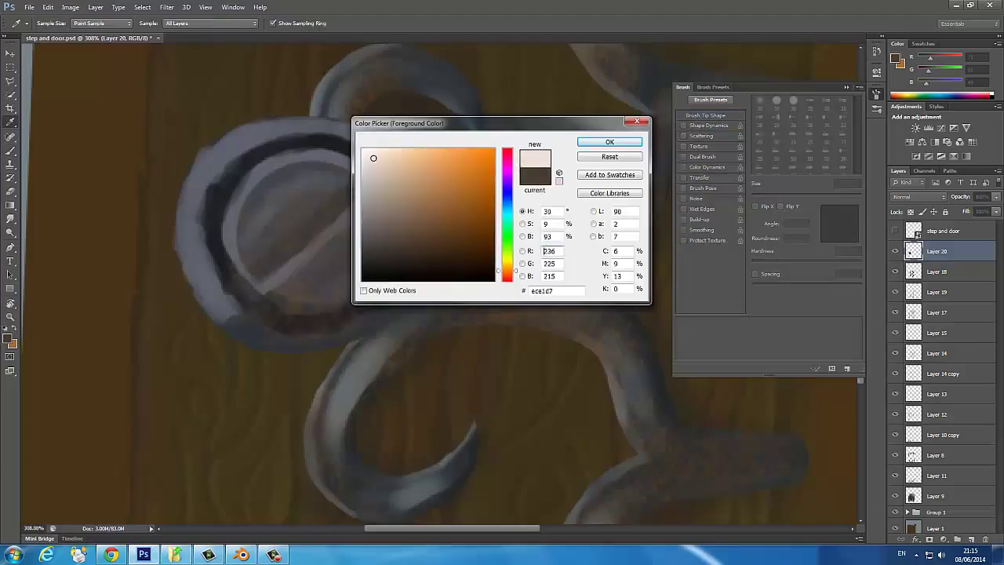
left_click(507, 138)
left_click(376, 141)
left_click(594, 140)
left_click_drag(261, 173, 274, 227)
key("bracketleft")
left_click_drag(243, 126, 192, 211)
left_click_drag(216, 140, 196, 184)
Smudge the highlights to blend them into the screw face and bolt rim
key("r")
mouse_move(290, 130)
left_mouse_down()
mouse_move(196, 220)
mouse_move(259, 204)
left_mouse_up()
mouse_move(345, 168)
left_mouse_down()
mouse_move(267, 235)
mouse_move(263, 251)
left_mouse_up()
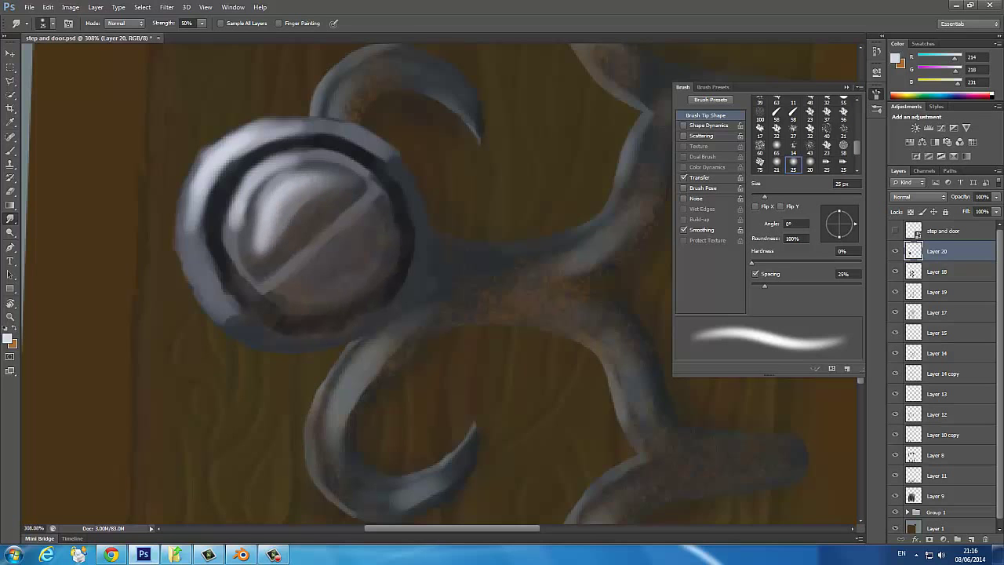
key("ctrl+0")
Apply Levels with input black 14 and output white 227, then shrink the bolt to rivet size
key("ctrl+l")
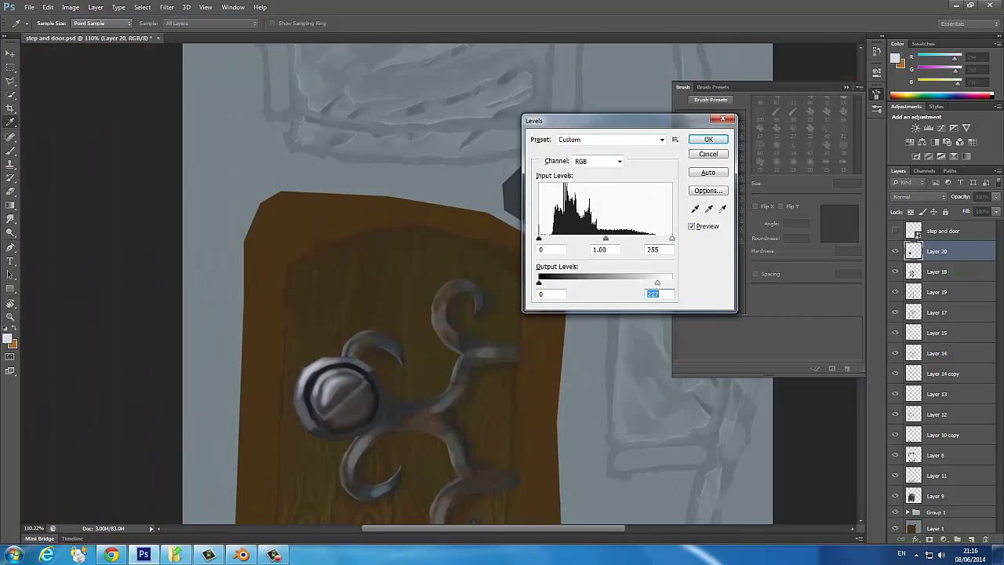
key("shift+Tab")
type("14")
key("Tab")
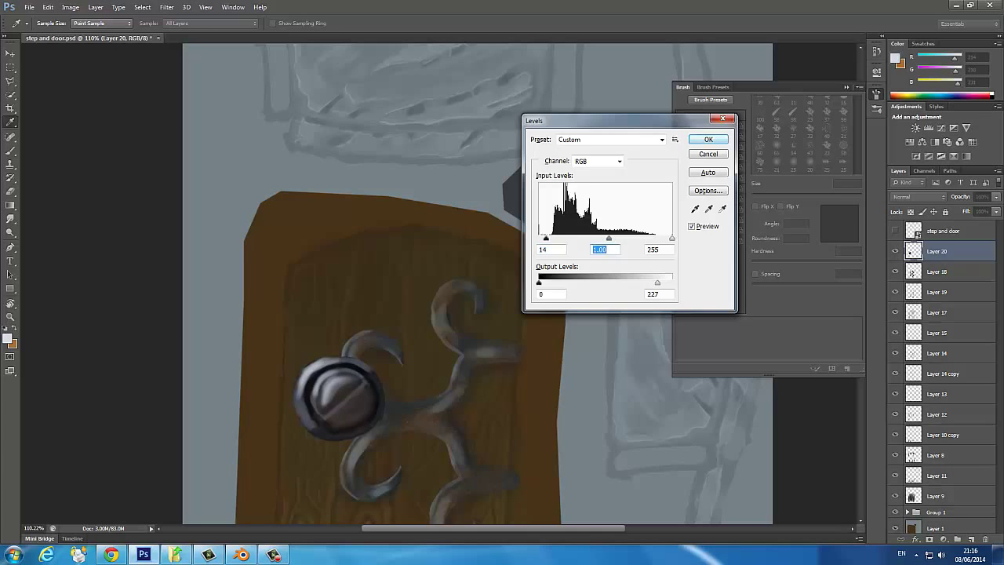
key("Return")
scroll(392, 313, "up", 3)
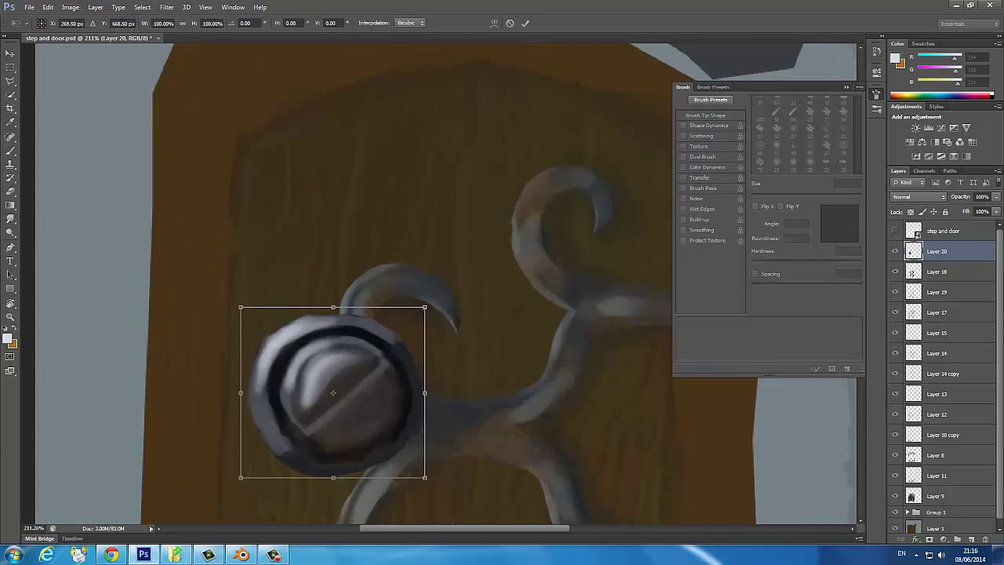
left_click_drag(329, 384, 242, 461)
scroll(484, 141, "up", 3)
Place the first rivet copies on the hinge's upper-left and left arms
scroll(484, 141, "down", 5)
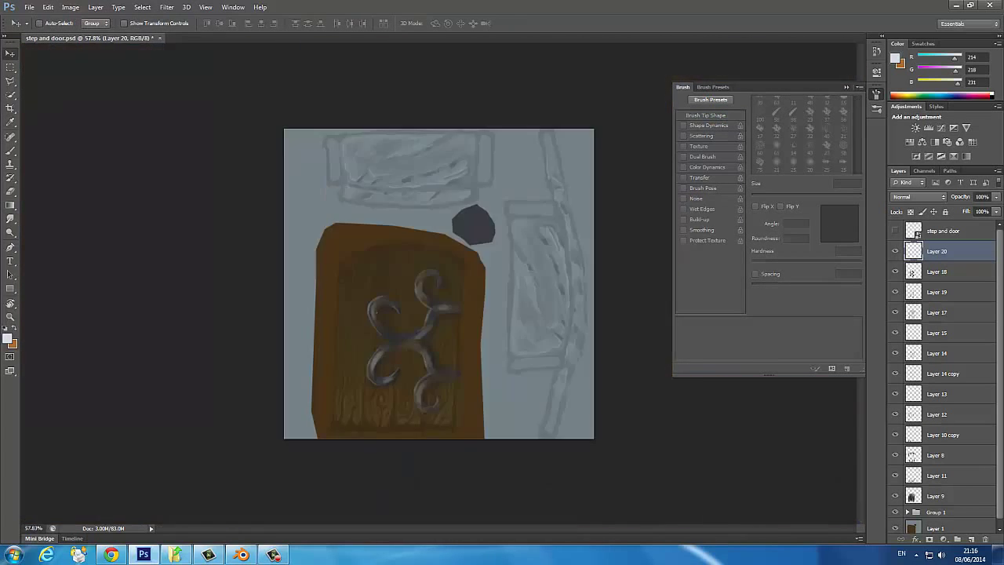
scroll(300, 240, "up", 5)
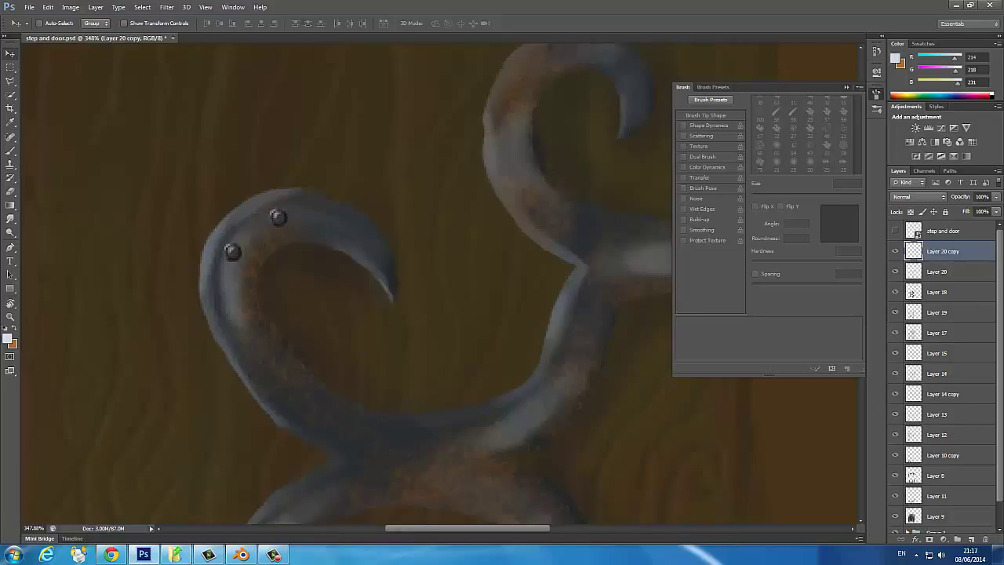
mouse_move(277, 217)
left_mouse_down()
mouse_move(254, 228)
mouse_move(382, 460)
mouse_move(456, 458)
left_mouse_up()
scroll(456, 458, "down", 6)
Add more rivet copies along the right arcs, the lower-left arc and the right arm
scroll(439, 282, "down", 3)
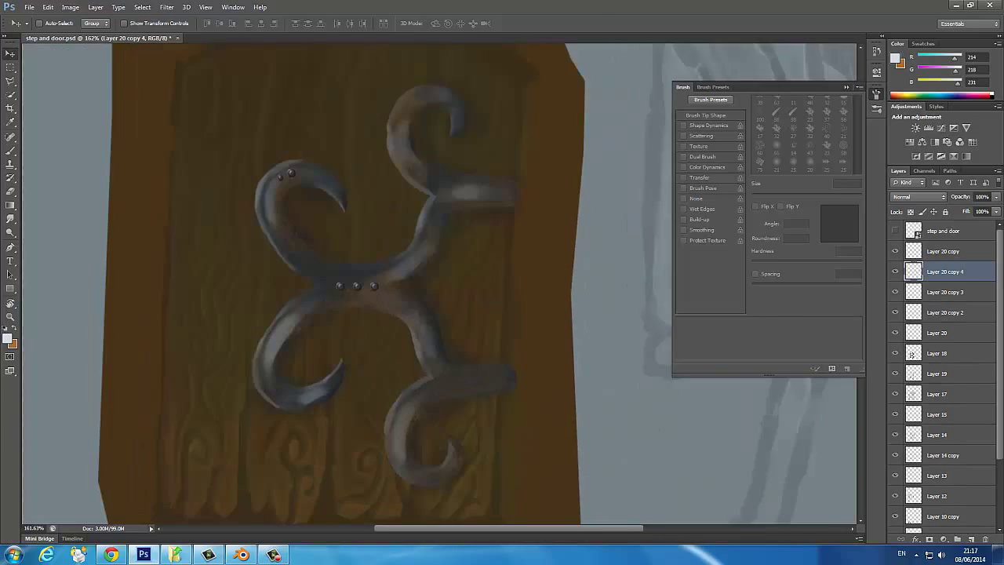
scroll(439, 283, "up", 1)
key("ctrl+alt+t")
mouse_move(373, 269)
left_mouse_down()
mouse_move(271, 312)
mouse_move(312, 360)
mouse_move(329, 315)
left_mouse_up()
key("Return")
scroll(271, 311, "up", 2)
scroll(271, 311, "down", 3)
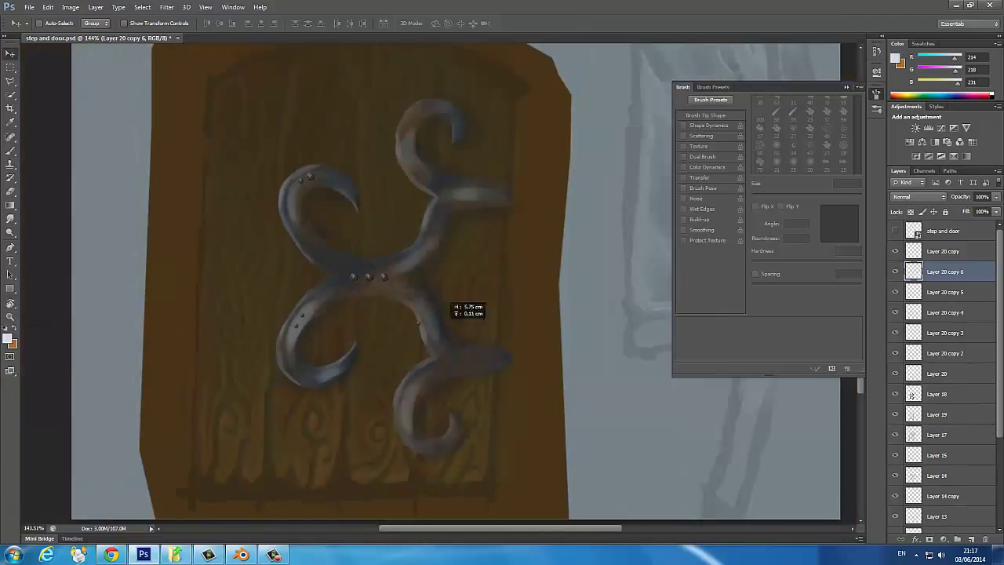
mouse_move(447, 302)
left_mouse_down()
mouse_move(456, 314)
mouse_move(436, 380)
mouse_move(441, 410)
mouse_move(442, 118)
mouse_move(440, 153)
left_mouse_up()
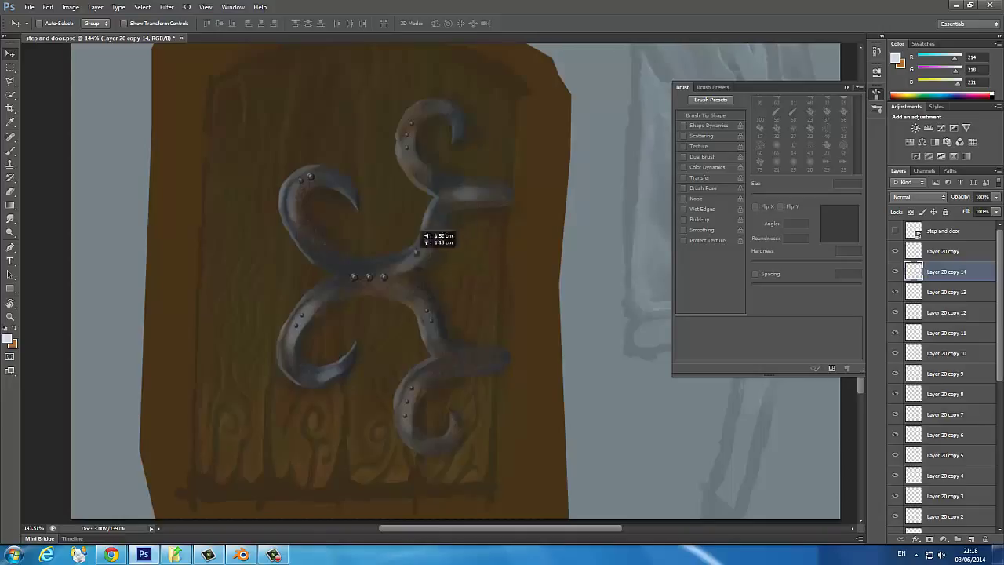
left_click_drag(427, 238, 483, 182)
left_click_drag(483, 182, 482, 338)
left_click_drag(449, 417, 309, 348)
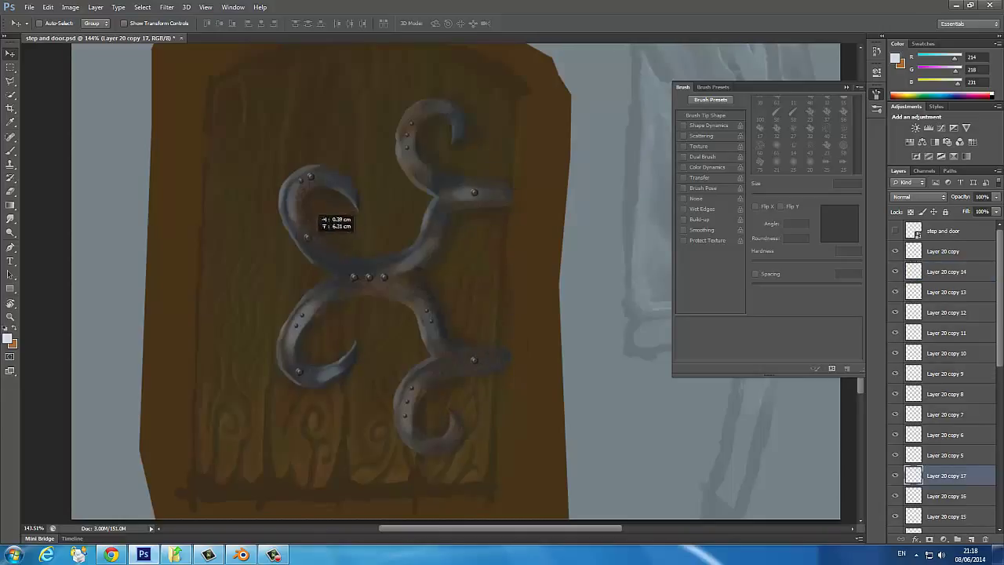
left_click_drag(306, 235, 432, 245)
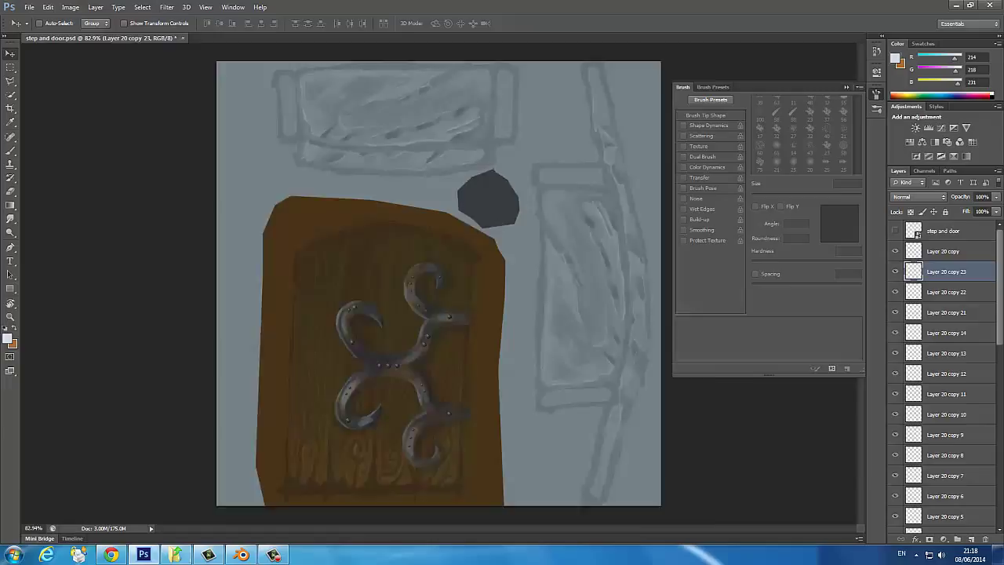
Merge the rivet layers together, then merge them down into the hinge layer (Layer 20 copy)
scroll(439, 235, "down", 3, "alt")
left_click(945, 495, "shift")
right_click(945, 475)
left_click(888, 310)
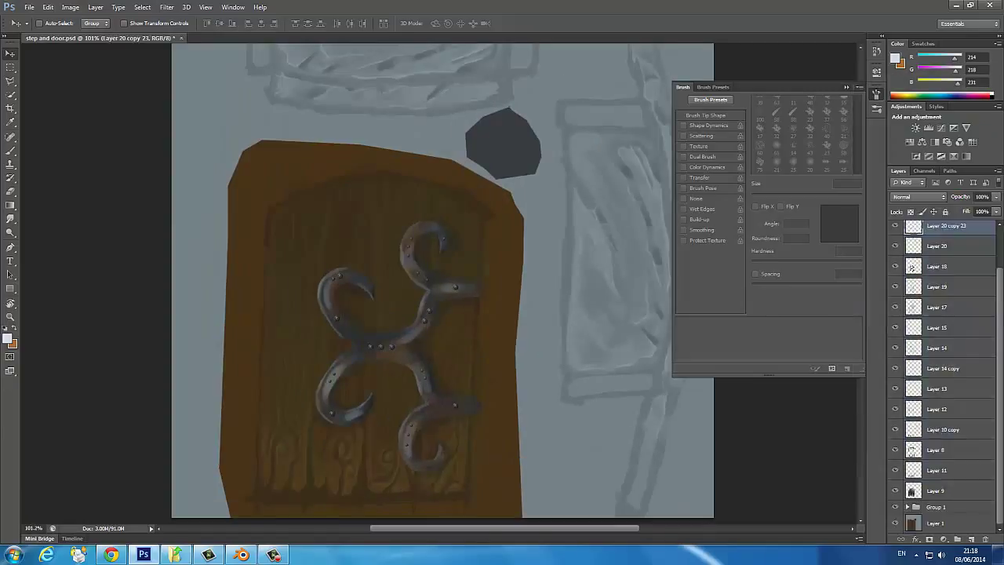
right_click(945, 271)
key("Escape")
right_click(945, 271)
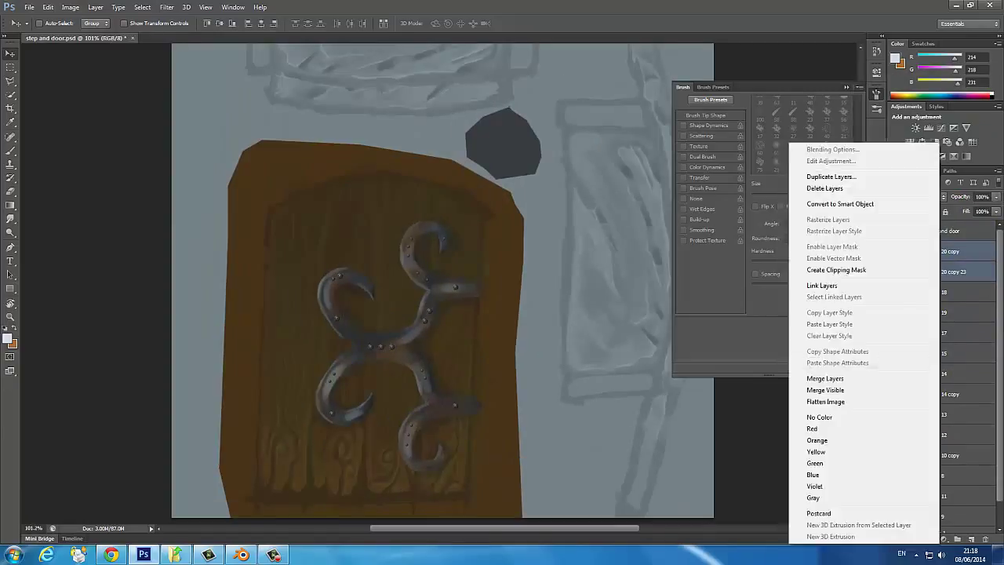
left_click(772, 364)
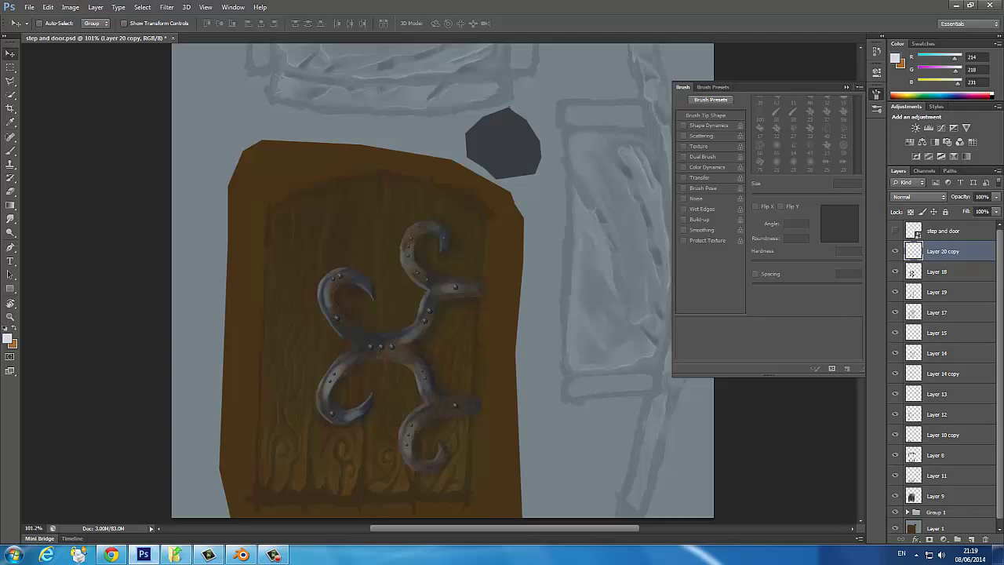
Overwrite step and door.tga as a Targa file and view the updated door in Blender
left_click(29, 7)
left_click(47, 134)
left_click(522, 274)
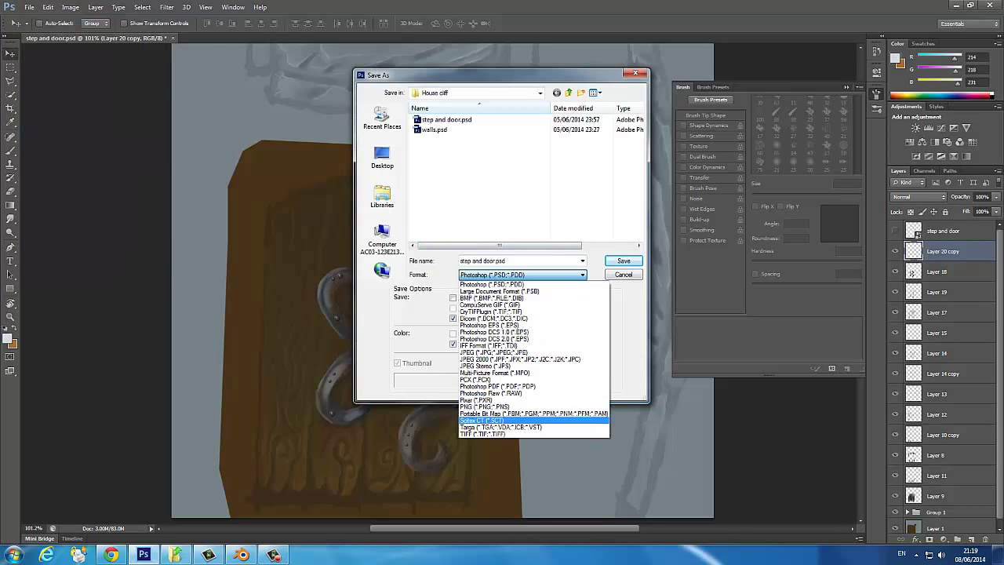
left_click(538, 421)
left_click(622, 261)
left_click(448, 199)
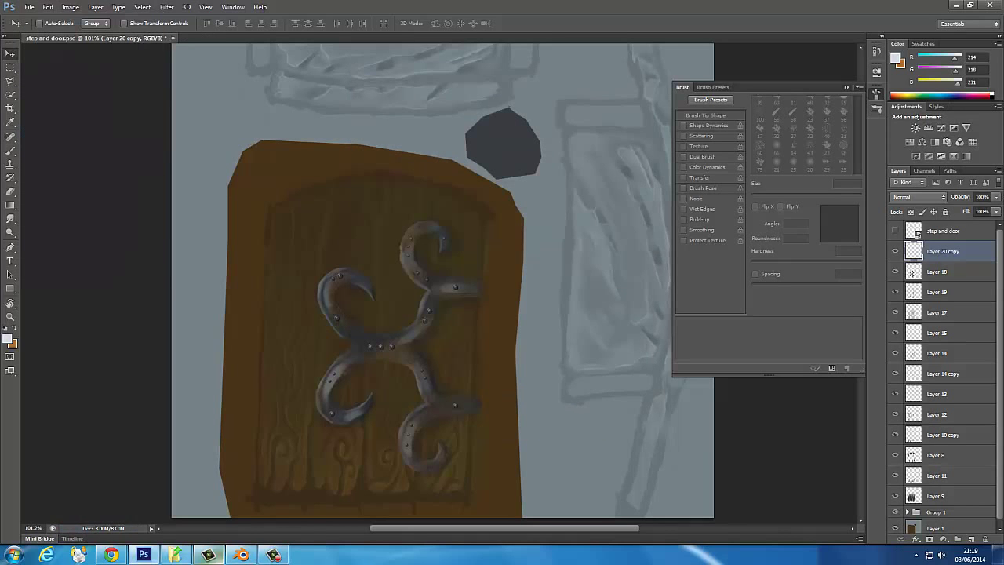
left_click(245, 492)
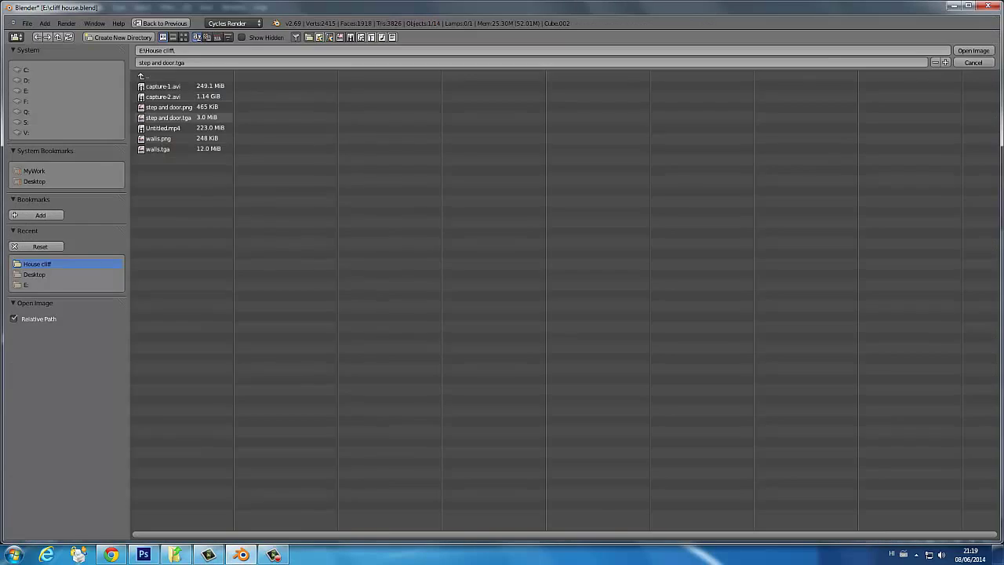
scroll(718, 473, "up", 3)
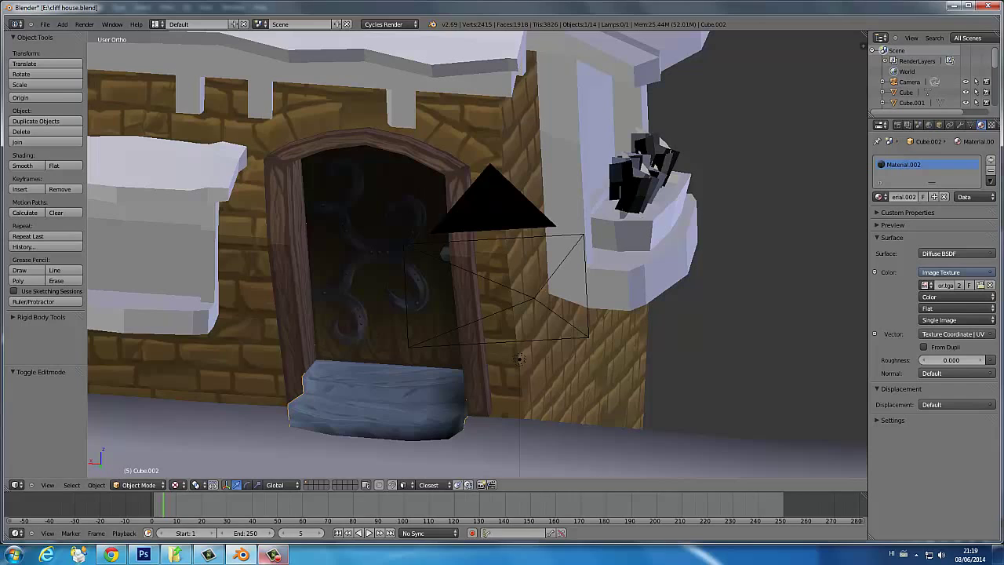
On a new layer, paint and smudge soft pale highlights on the dark round bolt patch
left_click(144, 554)
key("F5")
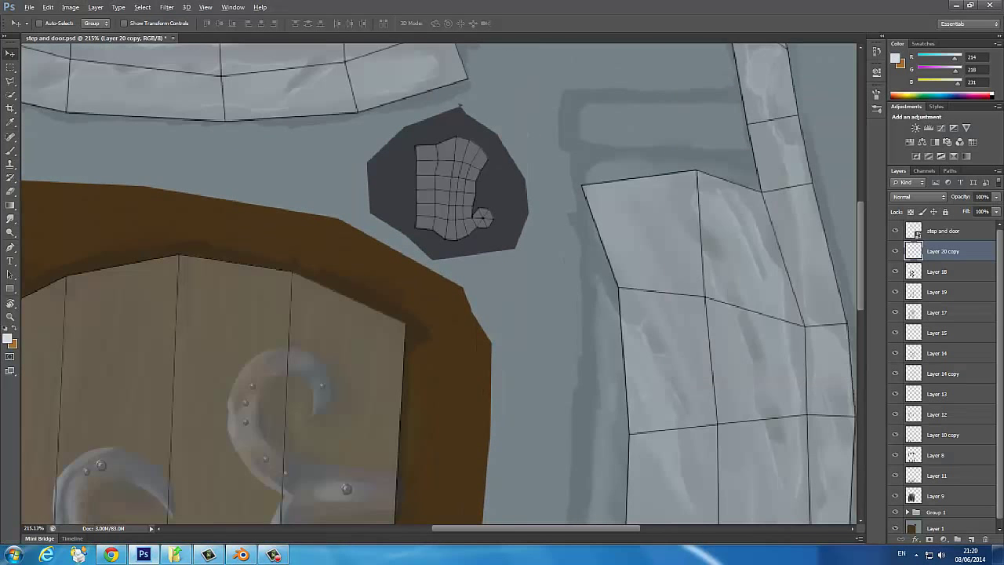
key("b")
key("ctrl+shift+alt+n")
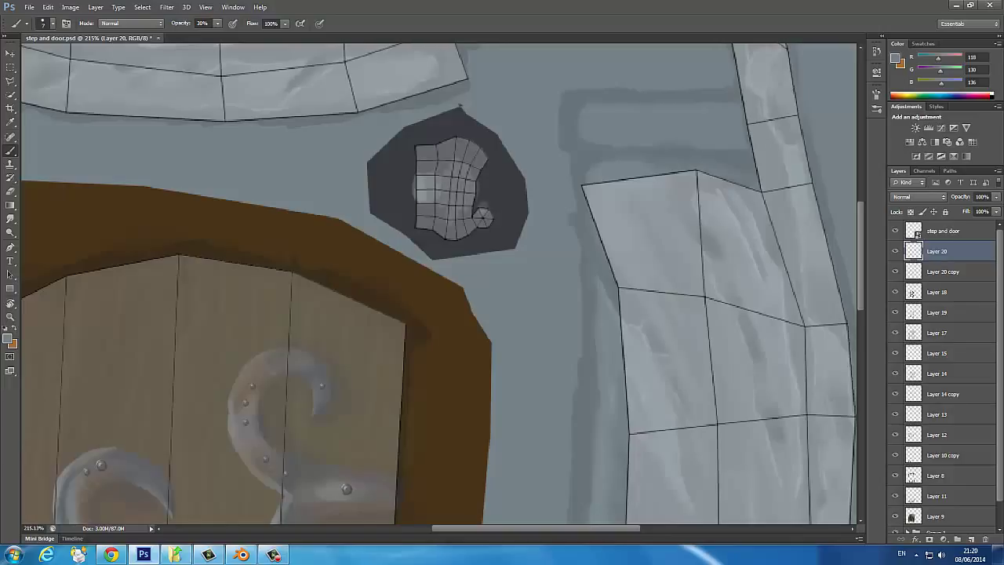
key("r")
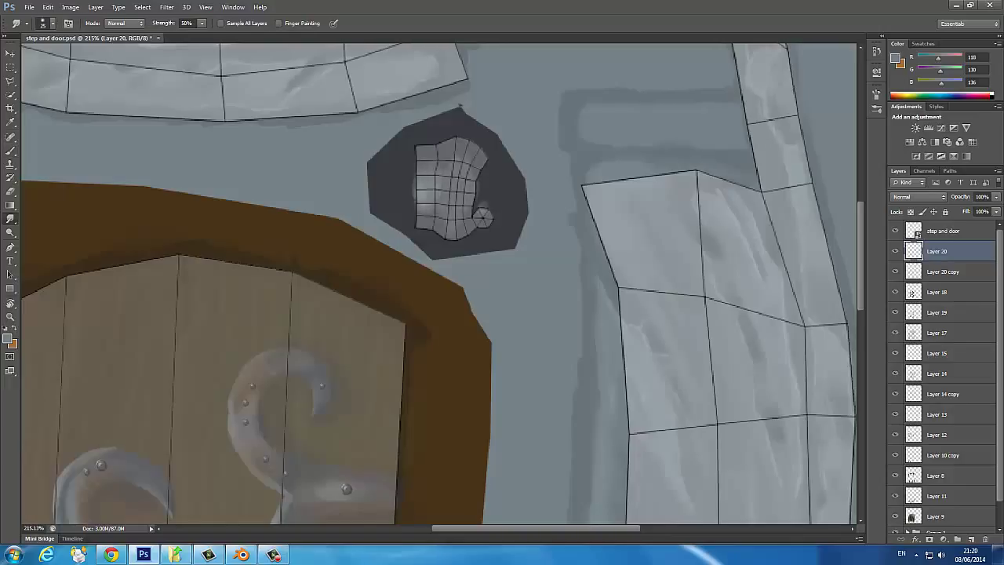
left_click(894, 230)
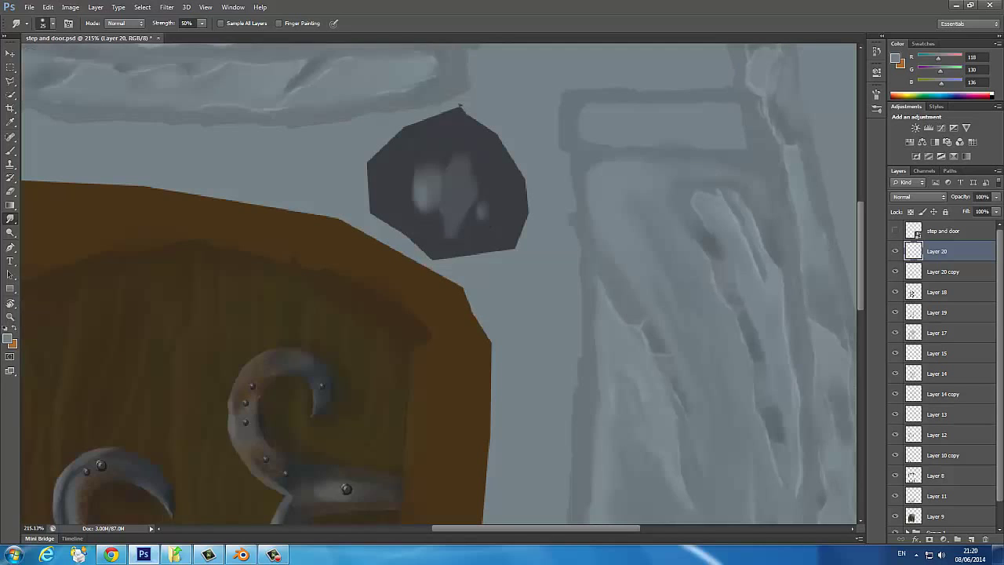
key("e")
left_click(895, 230)
Re-save the texture in Targa format and check the house in Blender
left_click(29, 7)
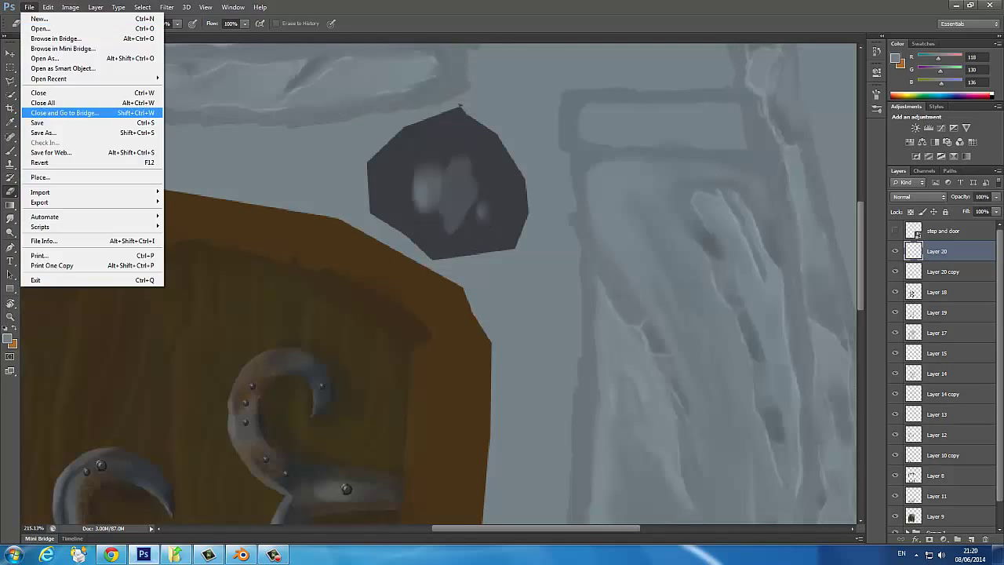
left_click(63, 108)
left_click(582, 274)
left_click(518, 474)
key("Return")
left_click(242, 554)
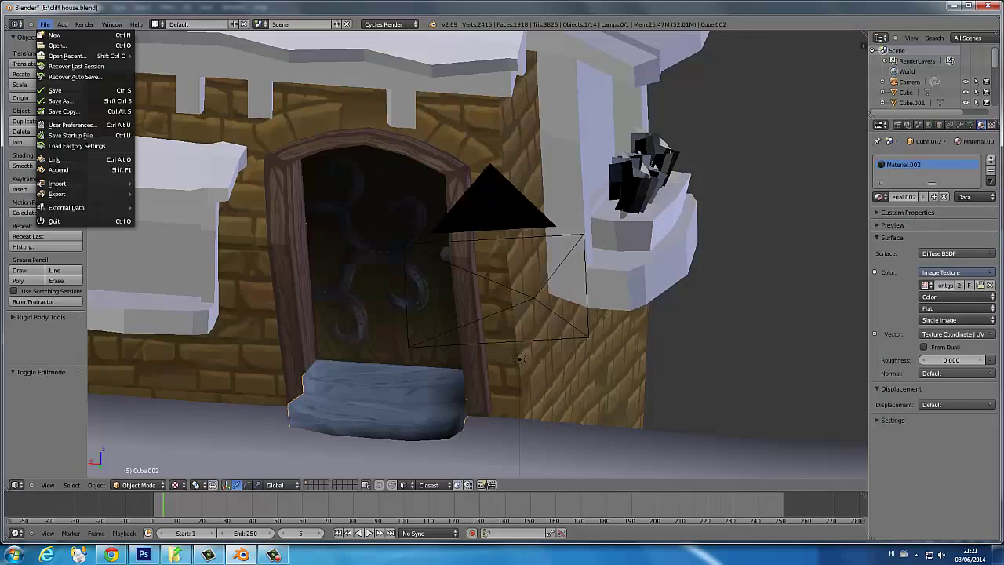
left_click(144, 555)
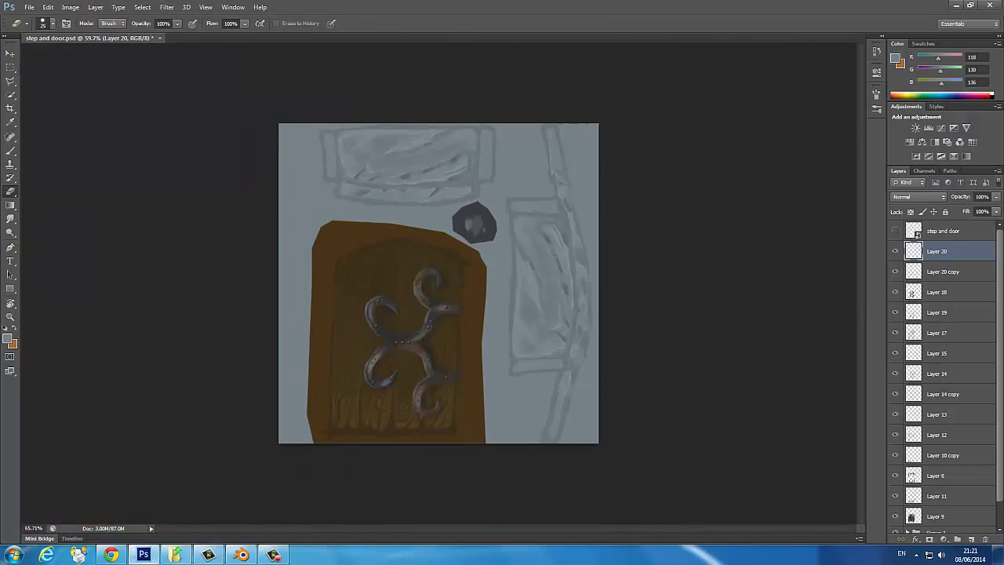